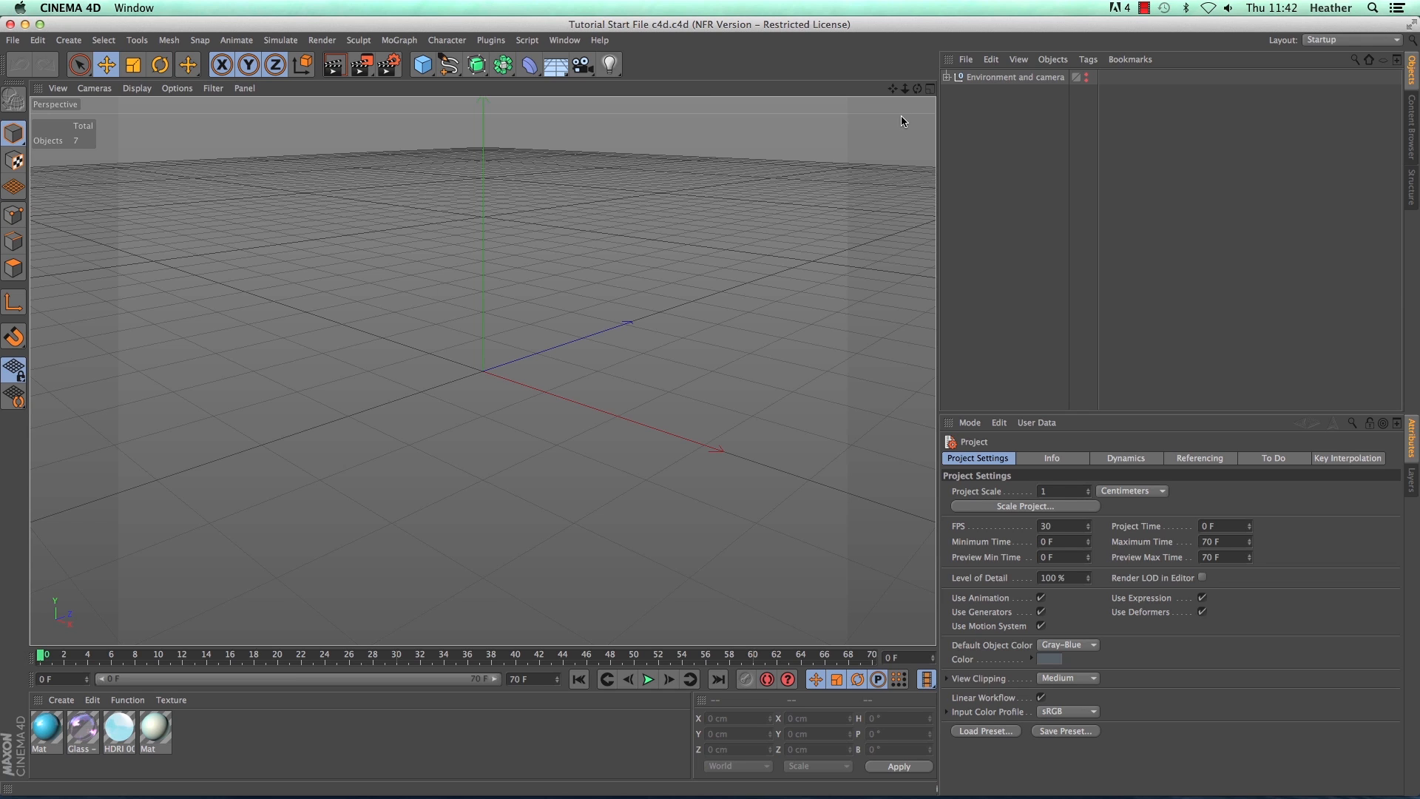
Step: Add a text spline and set its text to a single letter S
click(449, 66)
click(503, 194)
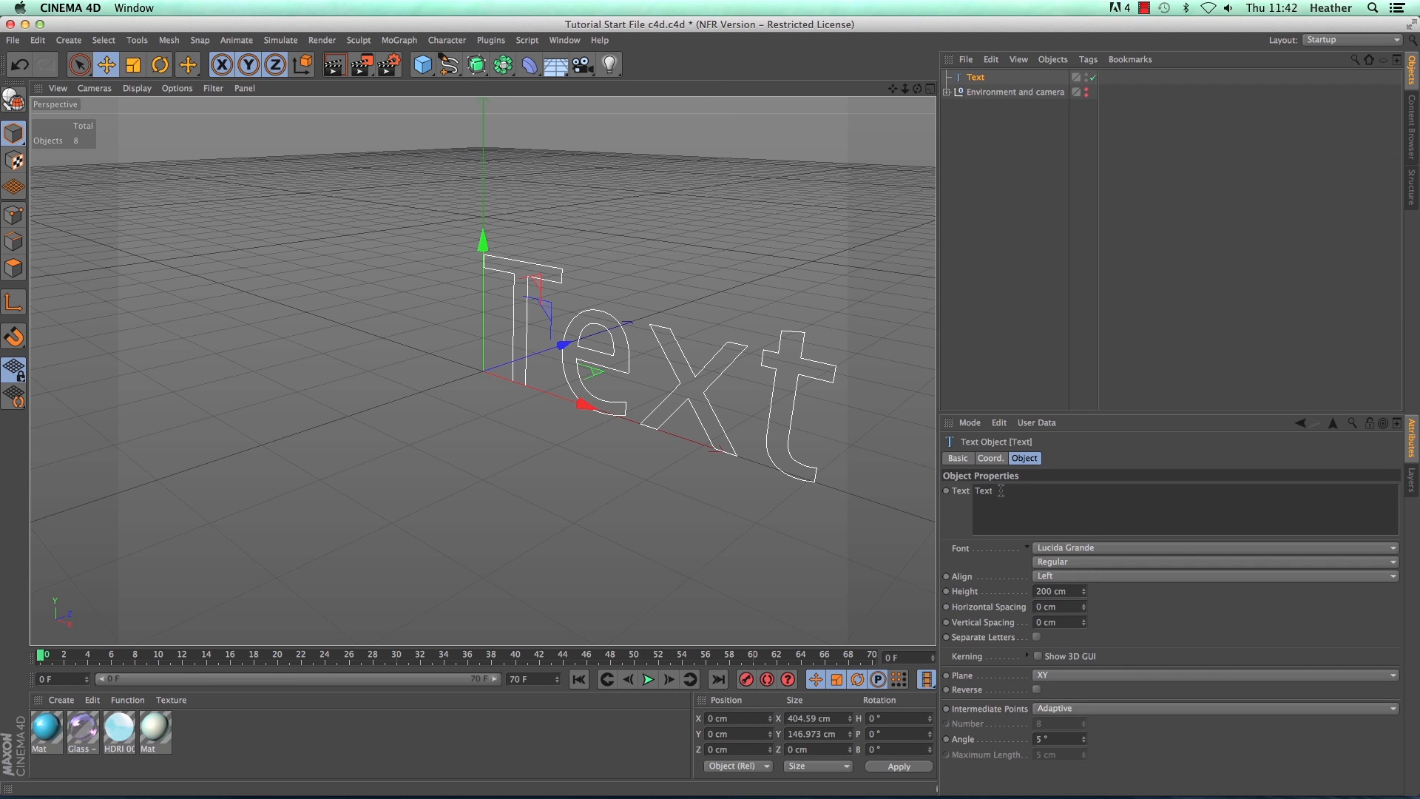
drag(1001, 490, 953, 490)
text(S)
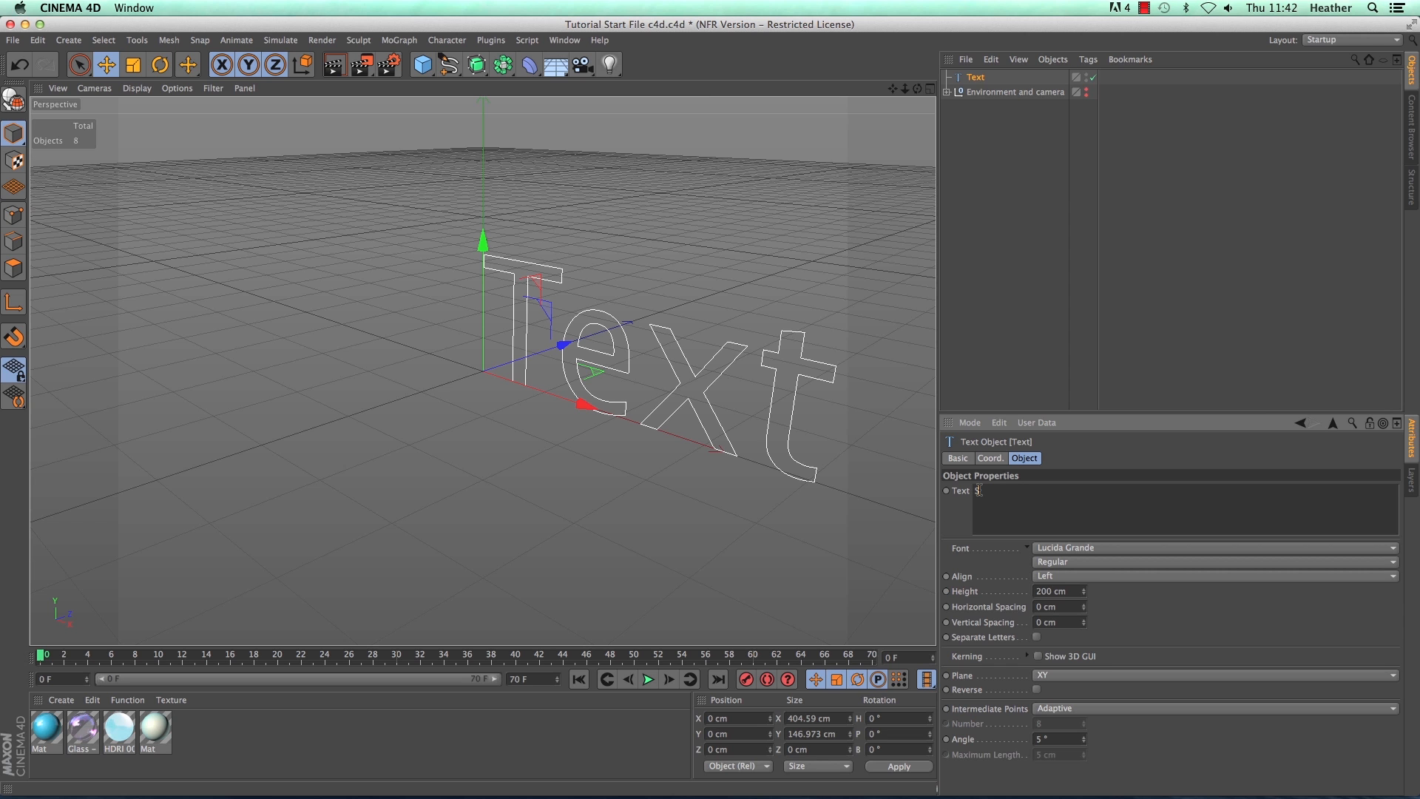
click(959, 515)
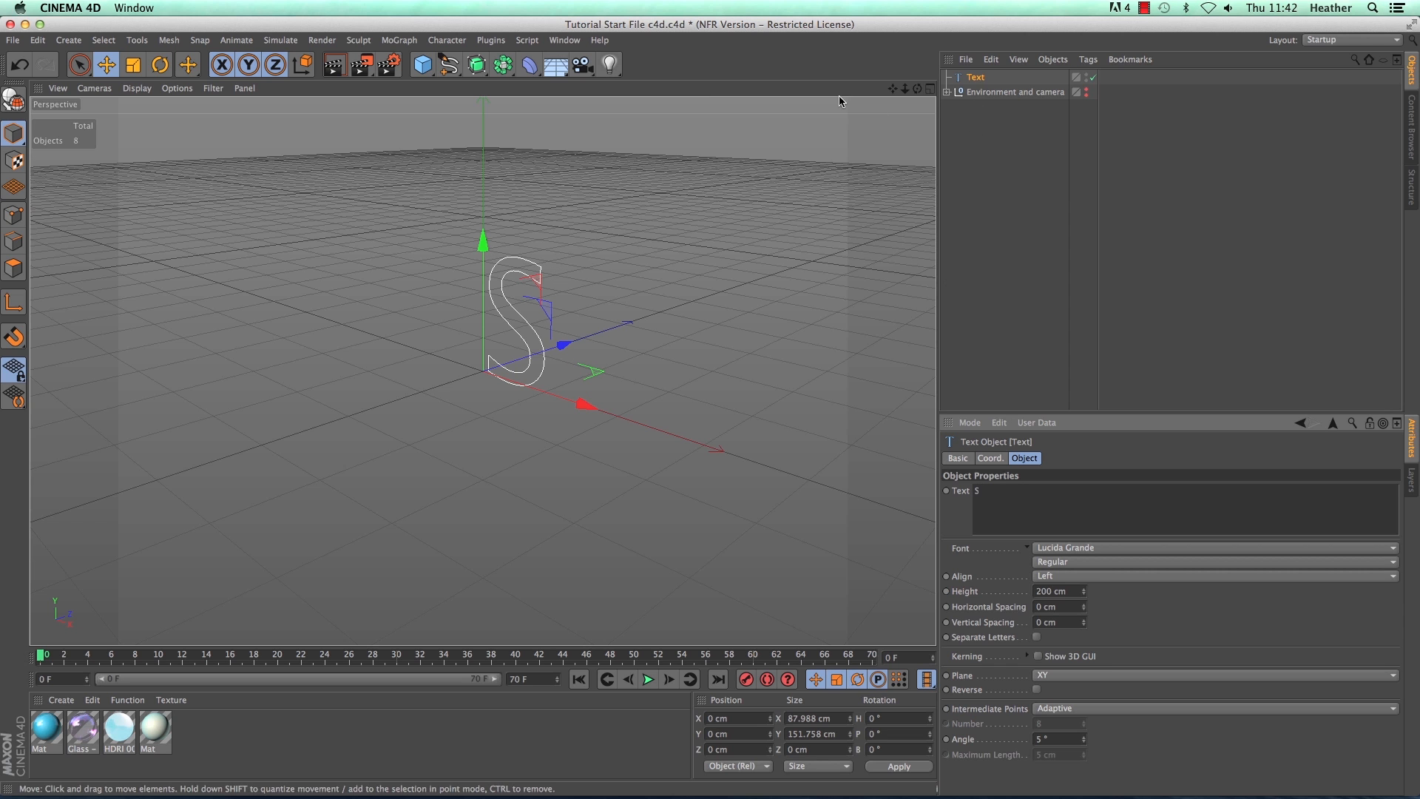
Step: Set the letter's font to Hiragino Sans GB and its alignment to Middle
drag(917, 88, 895, 135)
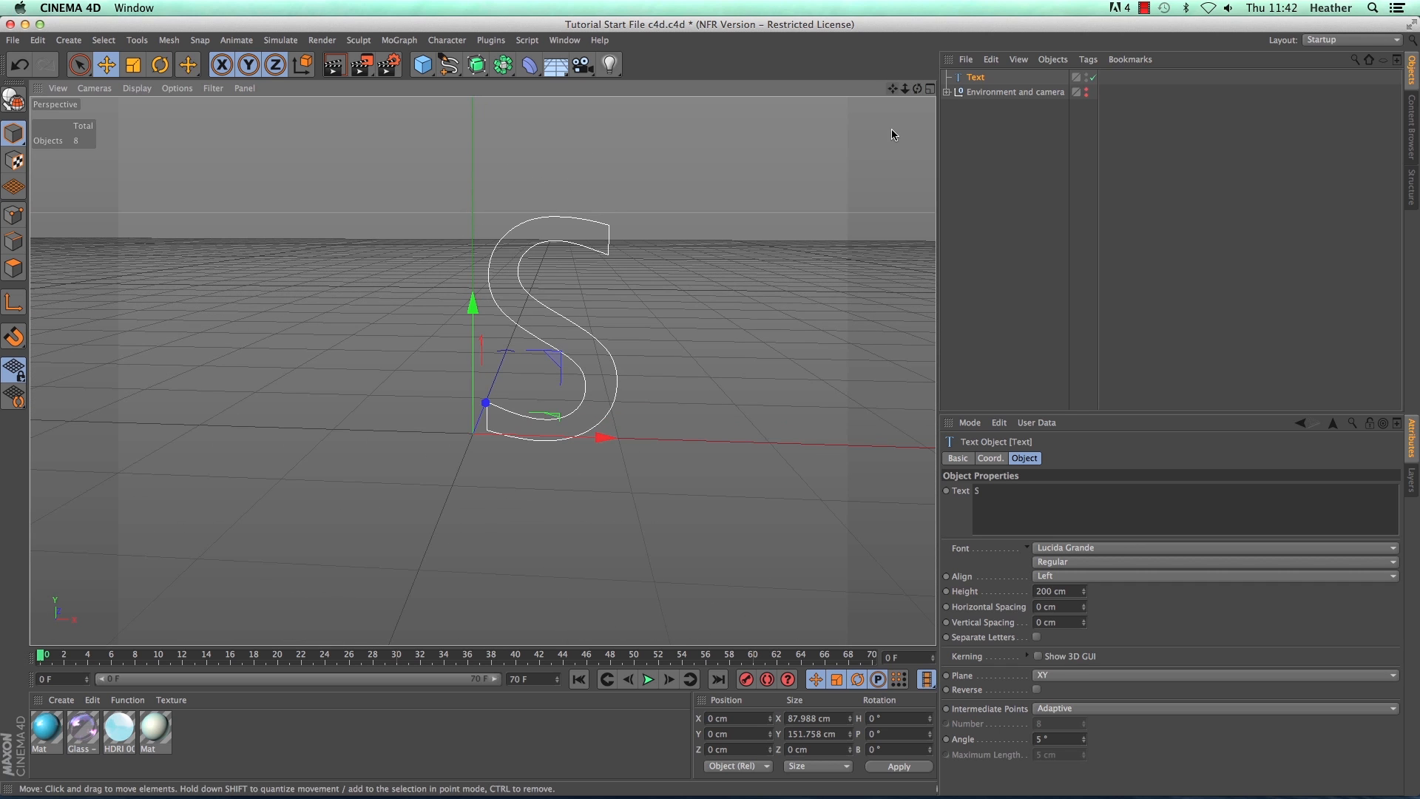
click(1084, 554)
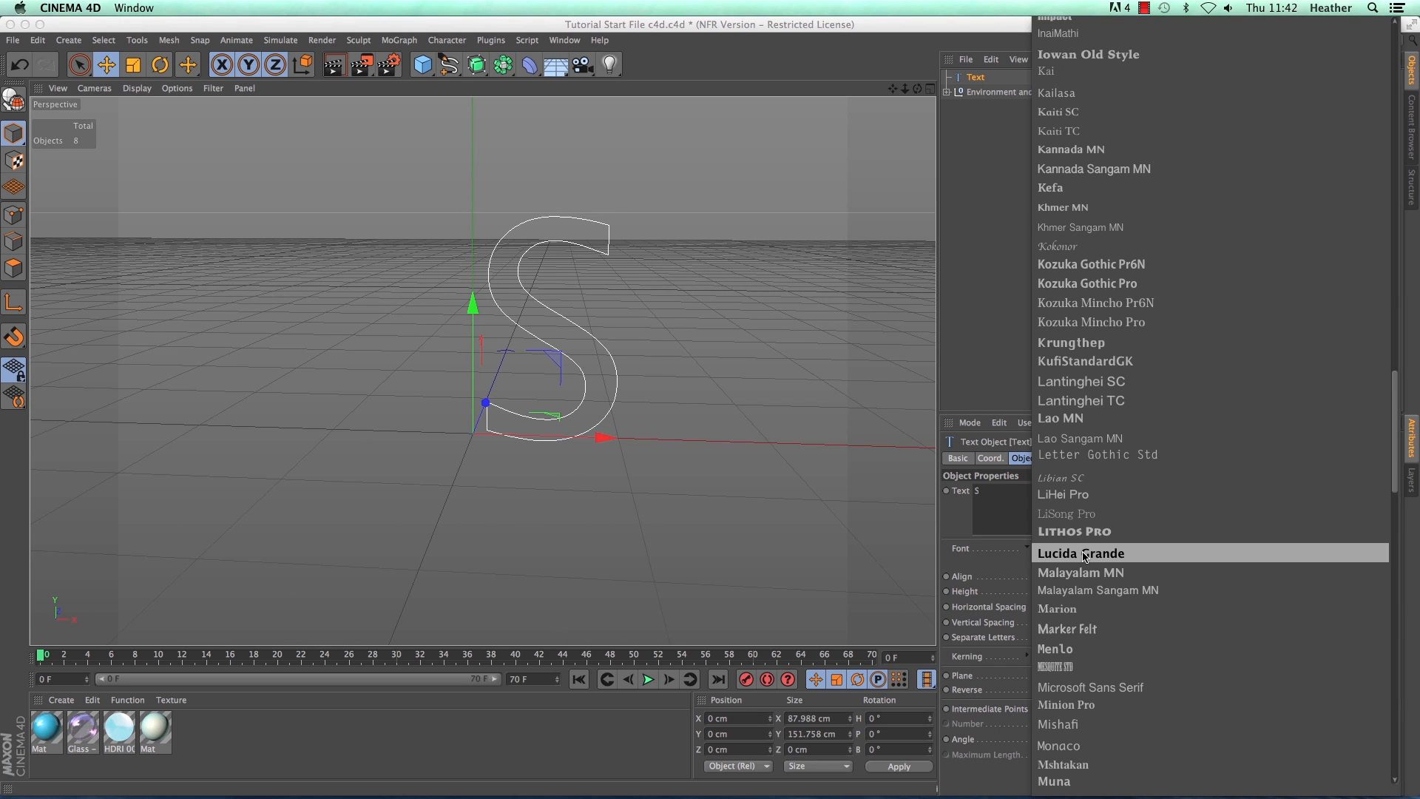
scroll(1085, 557, up, 10)
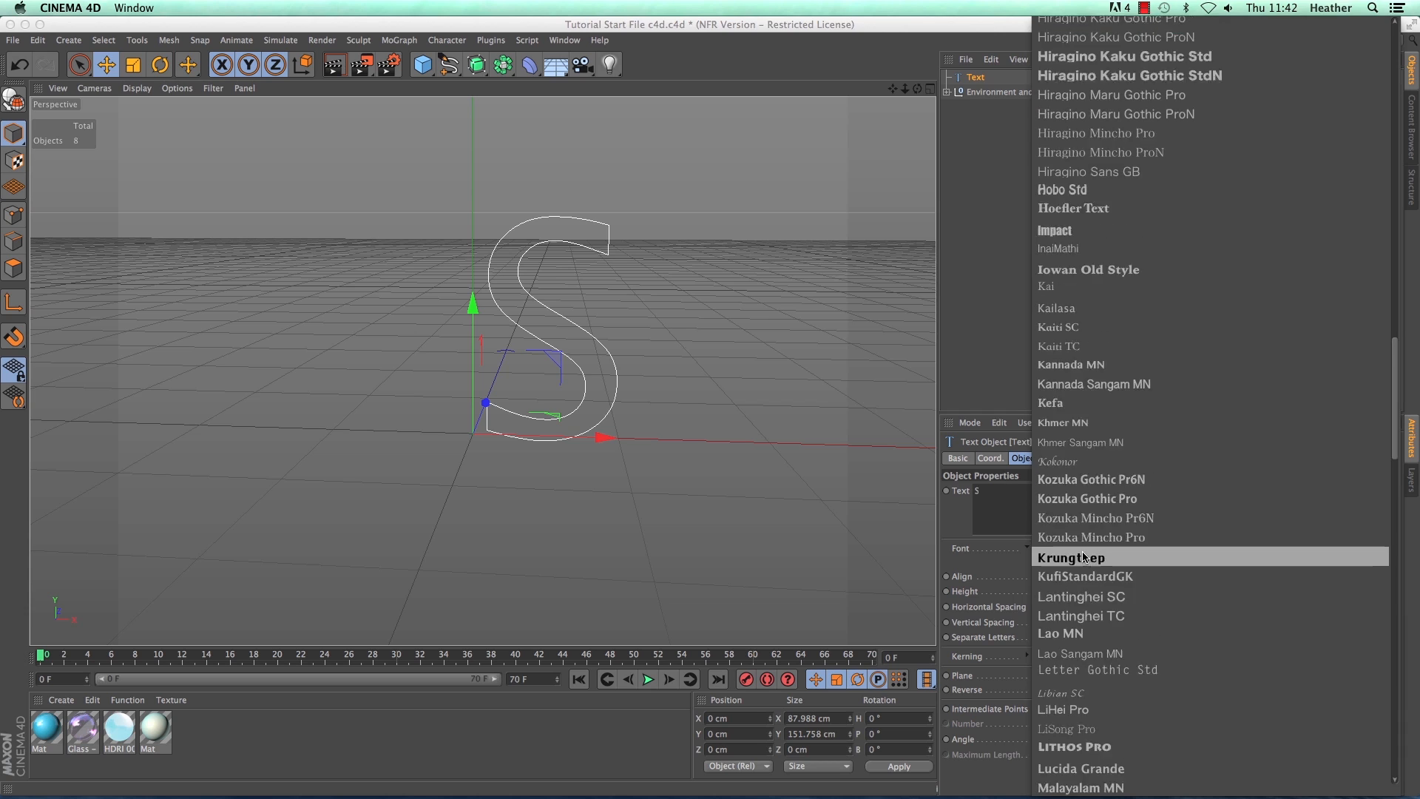
click(1085, 555)
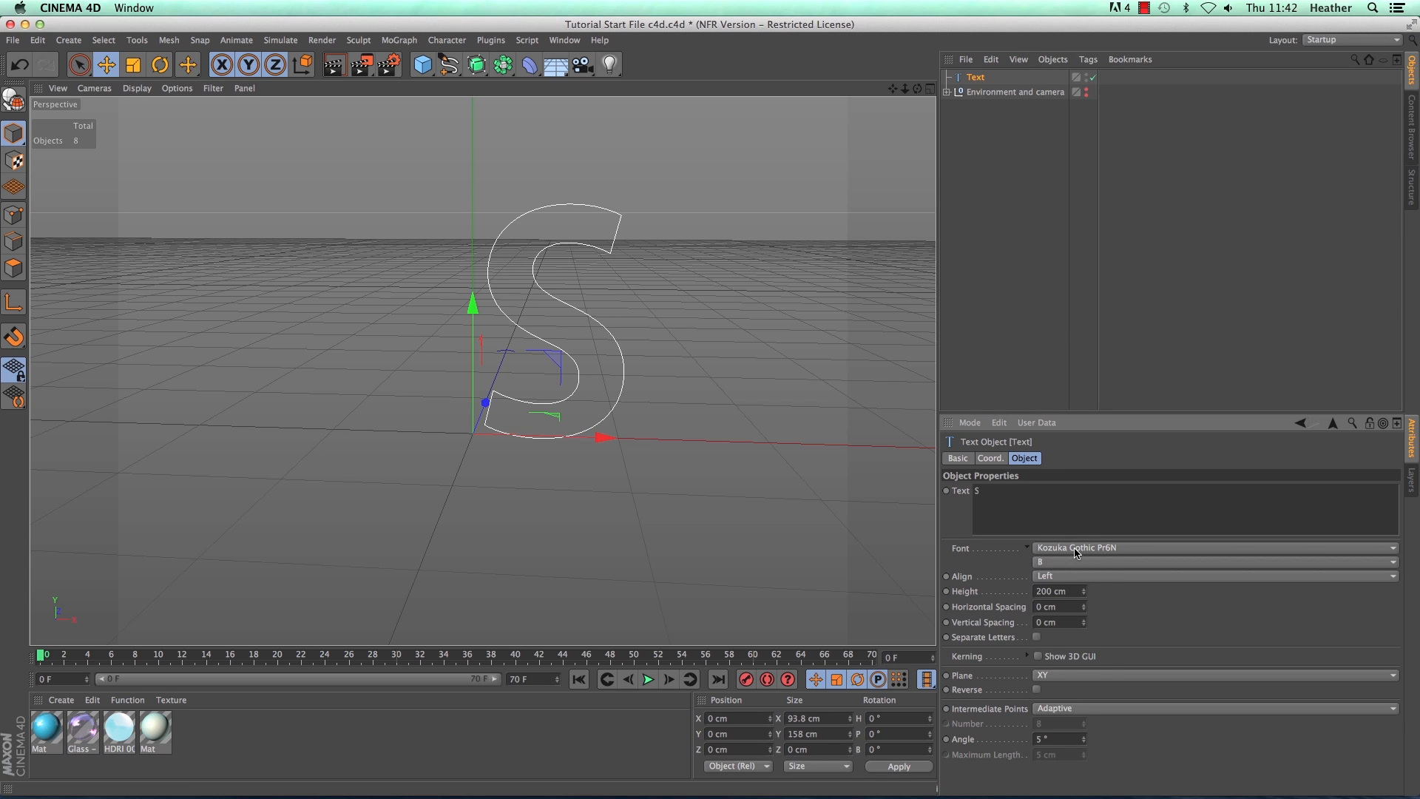
click(1076, 549)
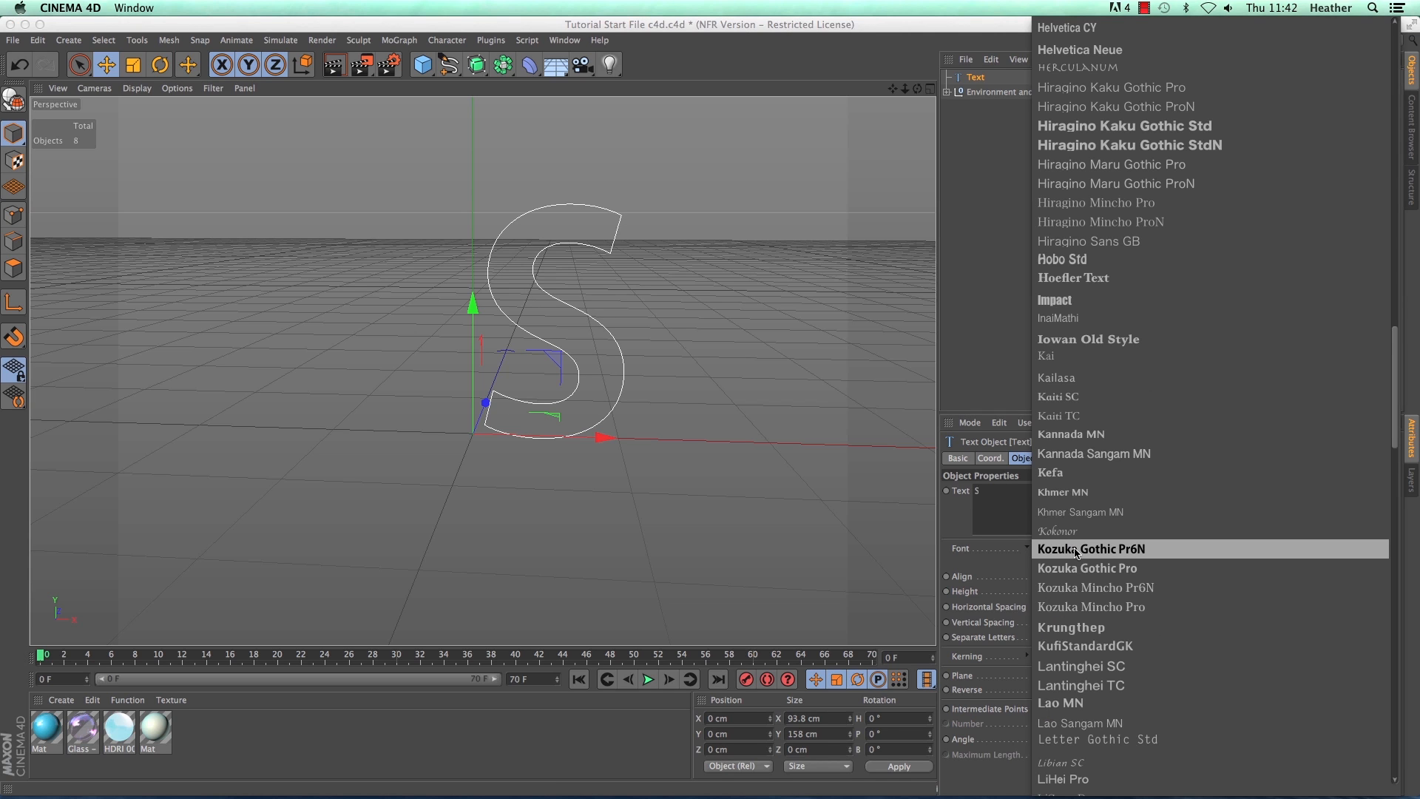
click(1147, 242)
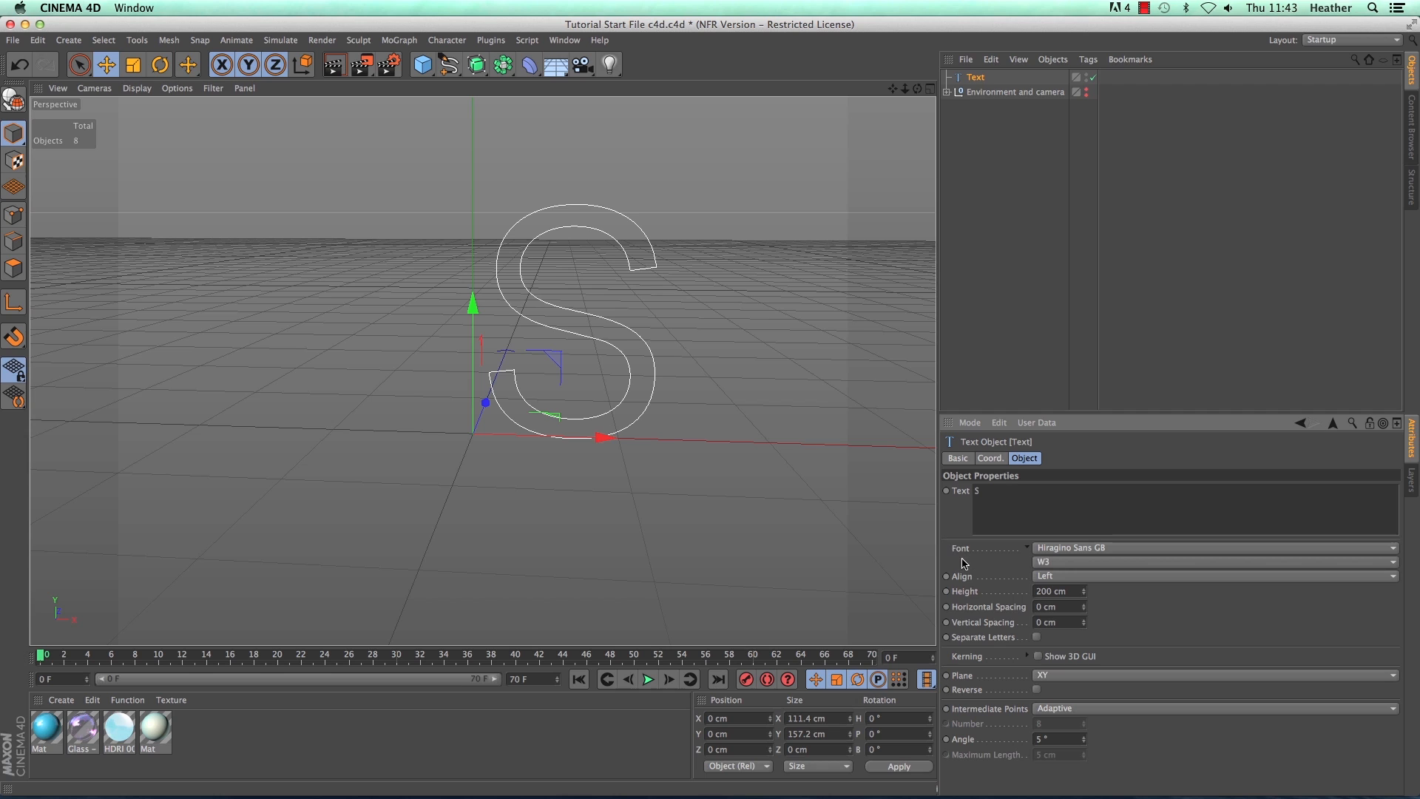
click(1075, 582)
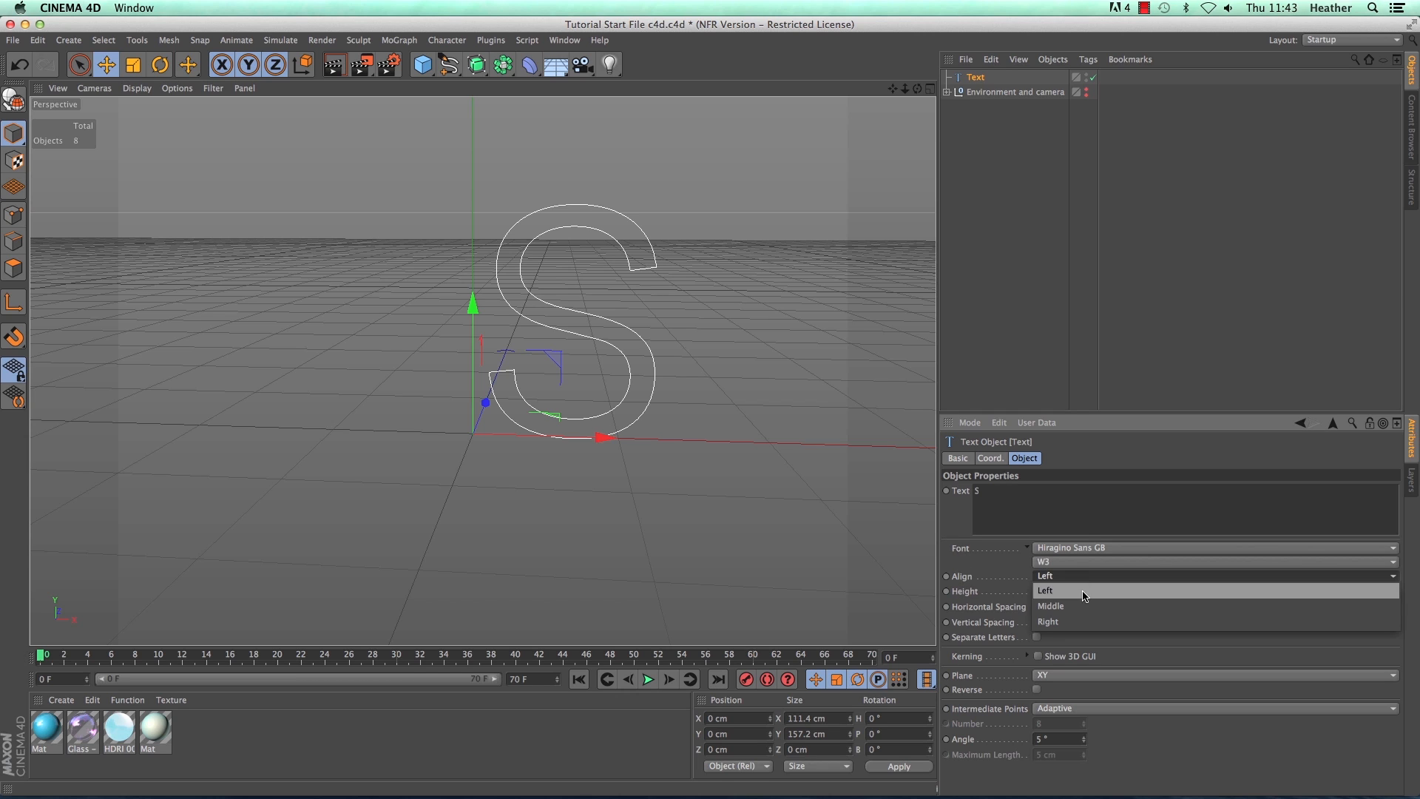
click(1083, 601)
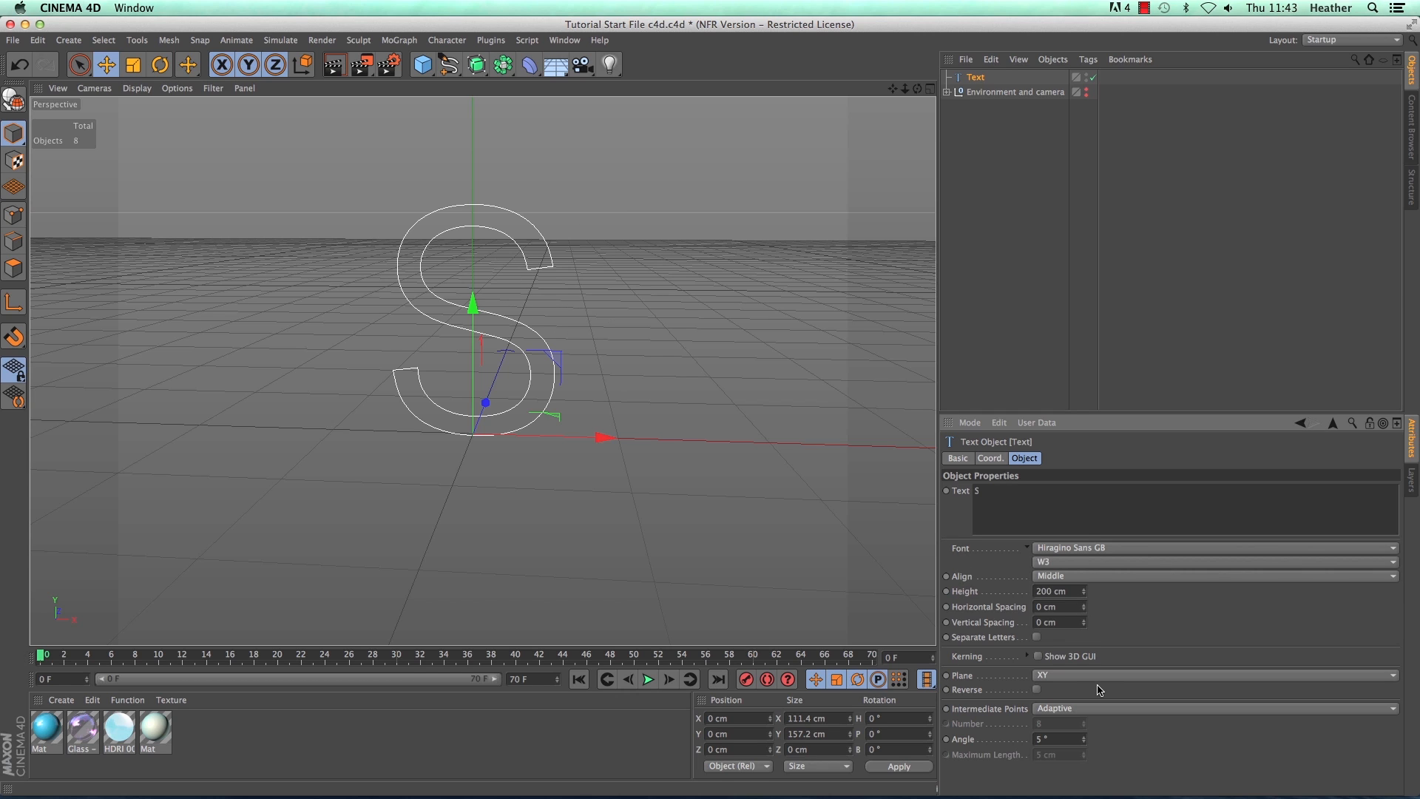
Step: Switch to the front view of the letter and add an empty polygon object
drag(918, 89, 895, 67)
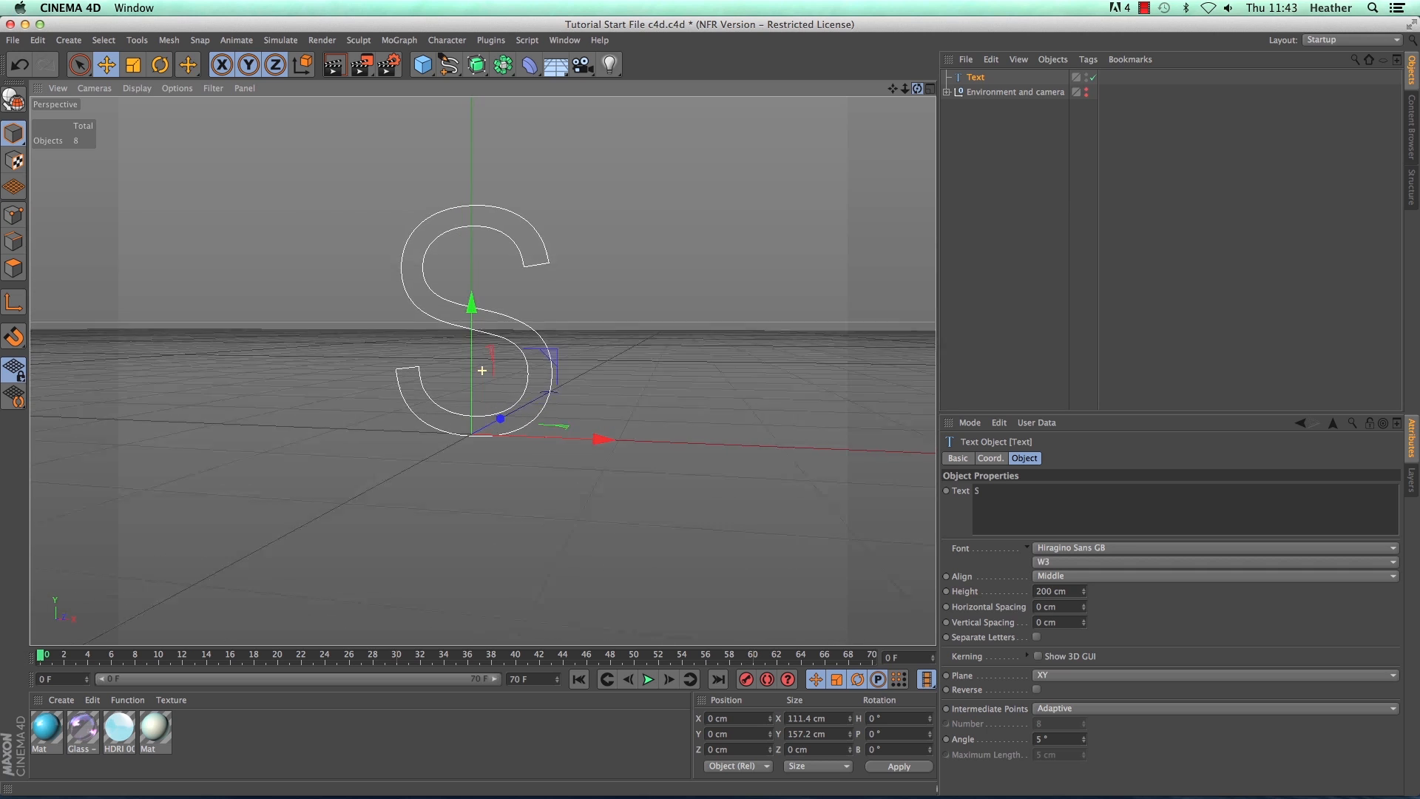
alt+drag(701, 401, 711, 408)
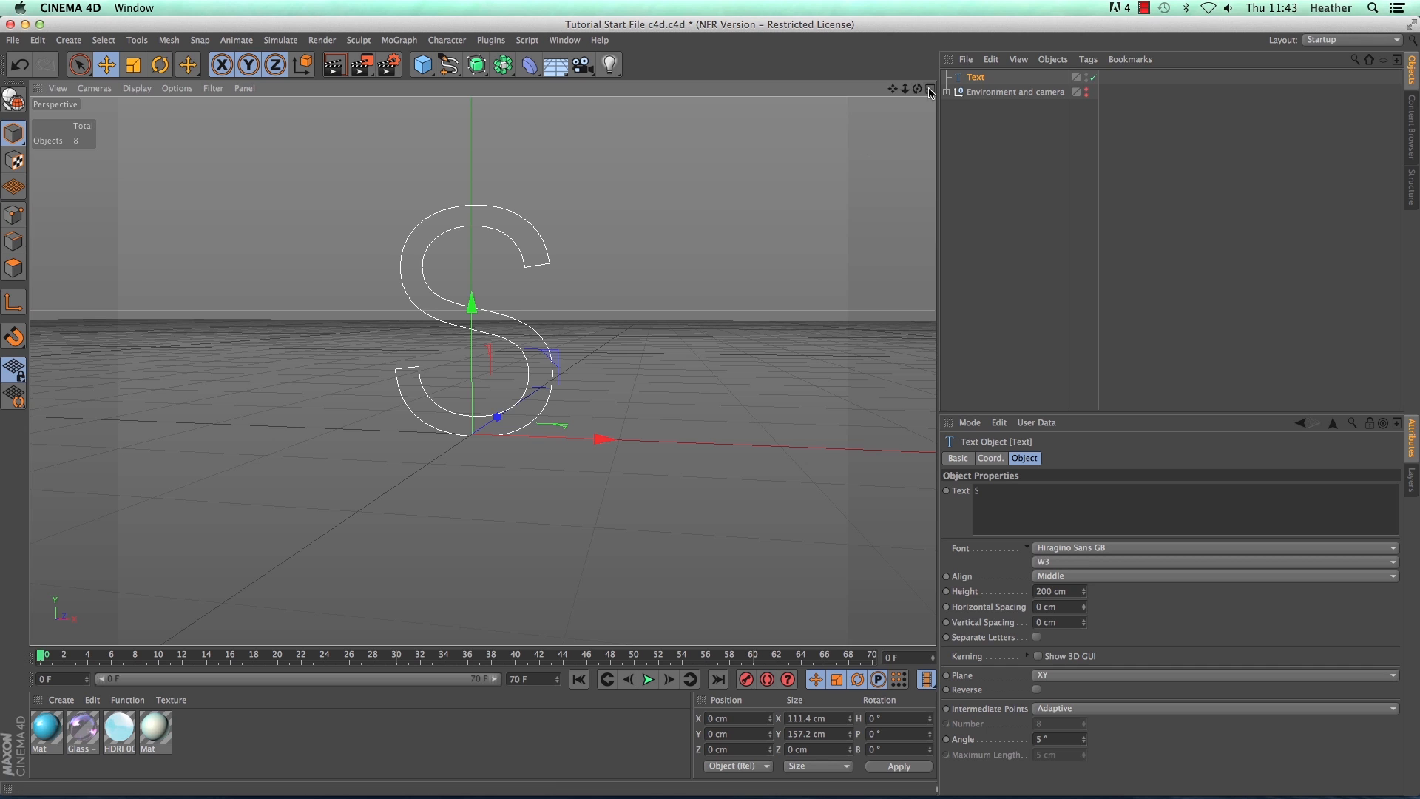
key(F5)
key(F4)
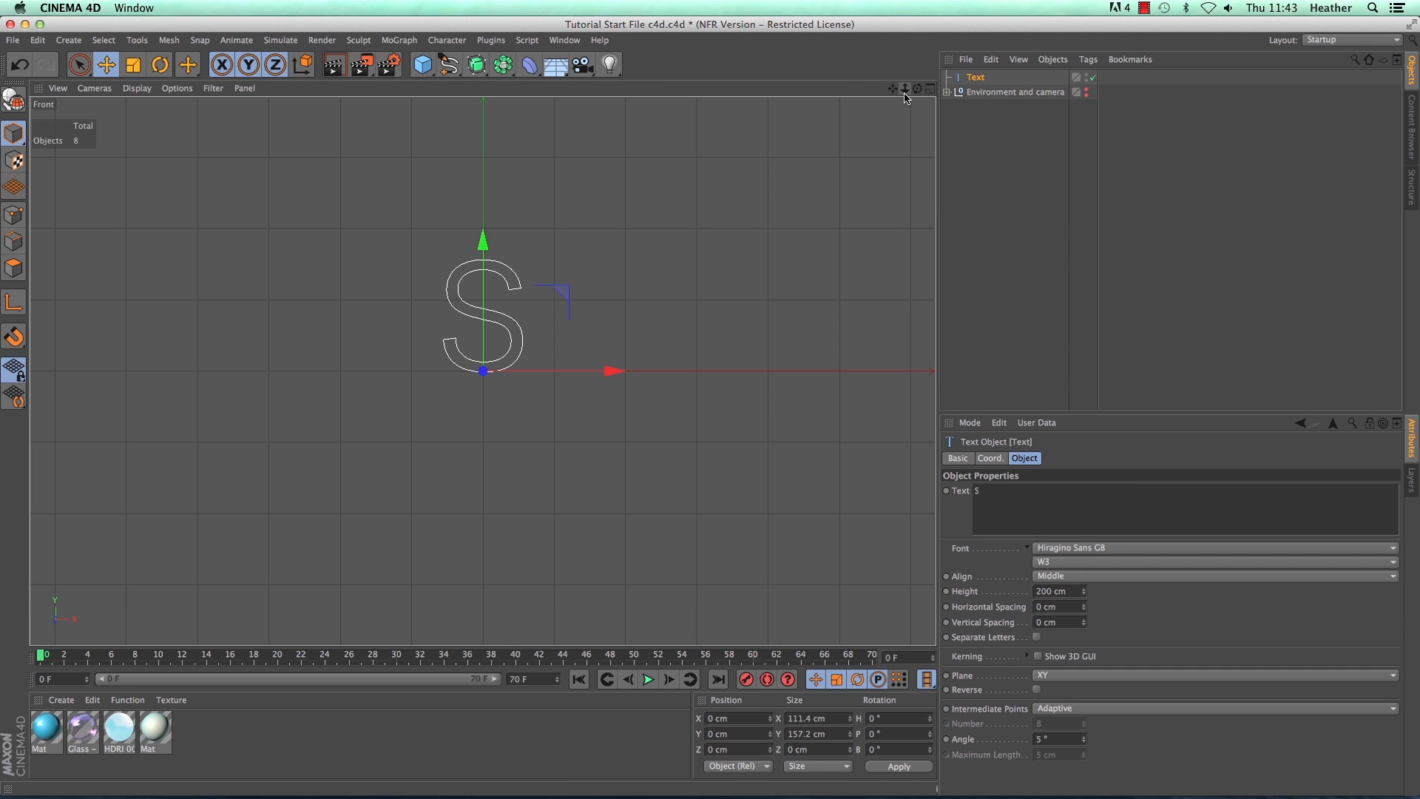
drag(904, 89, 883, 211)
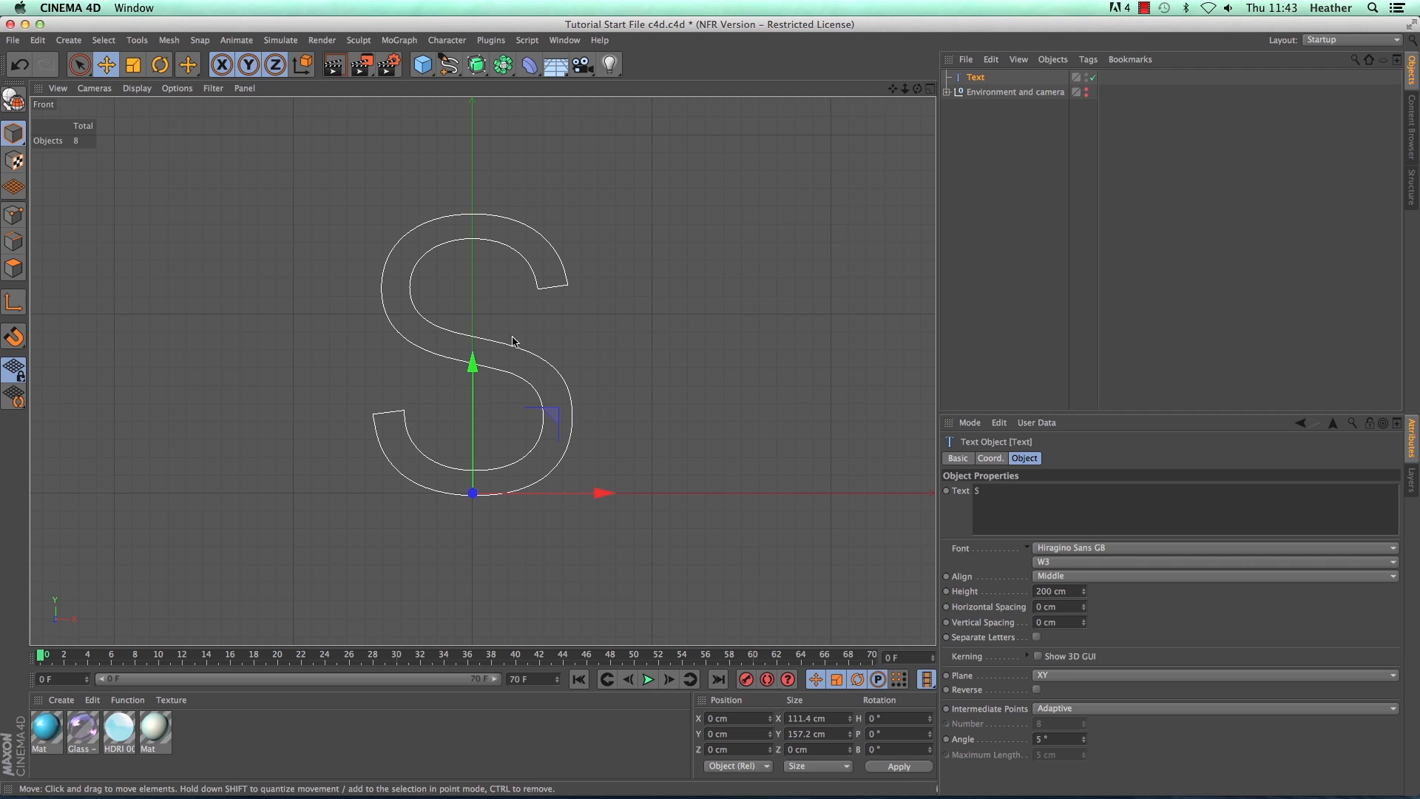
click(65, 40)
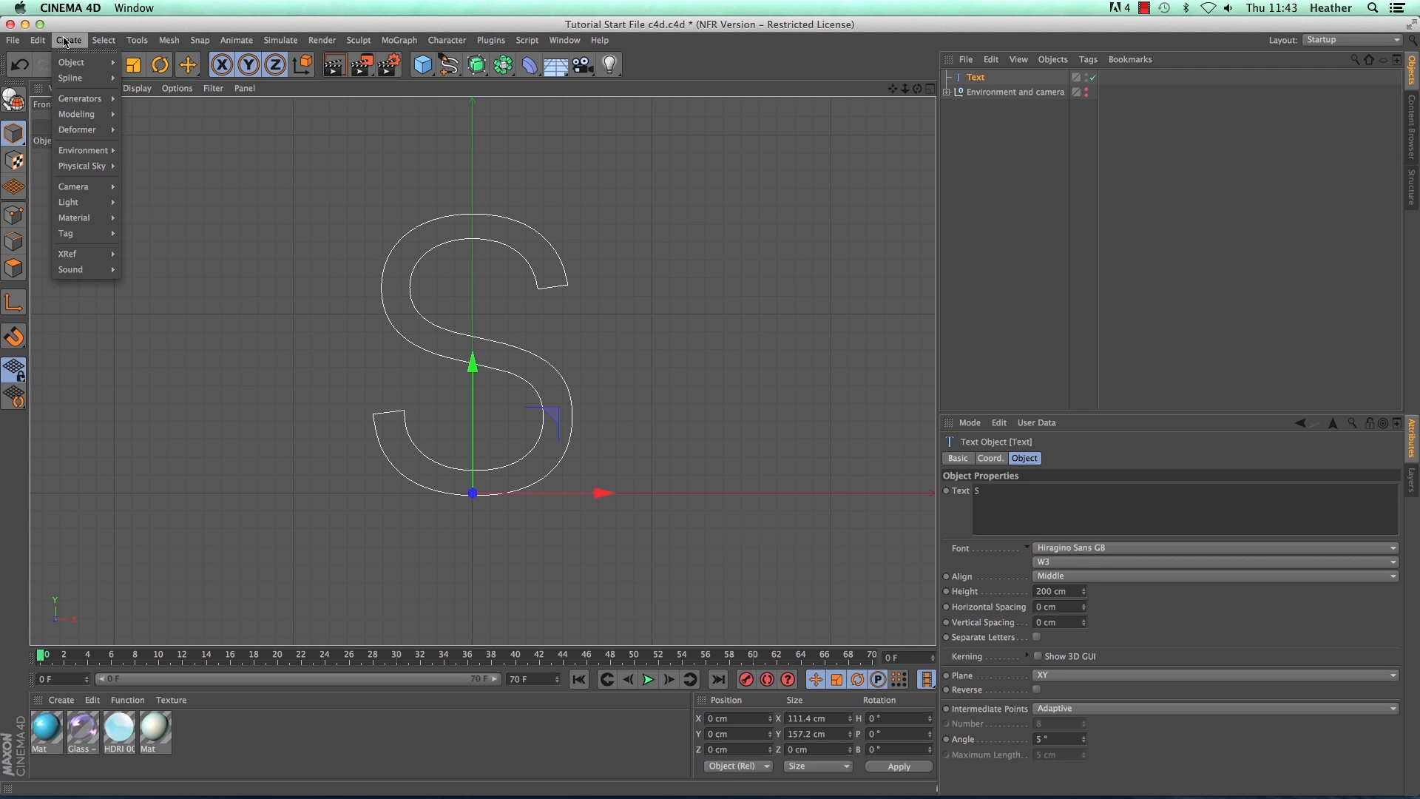
mouse_move(66, 63)
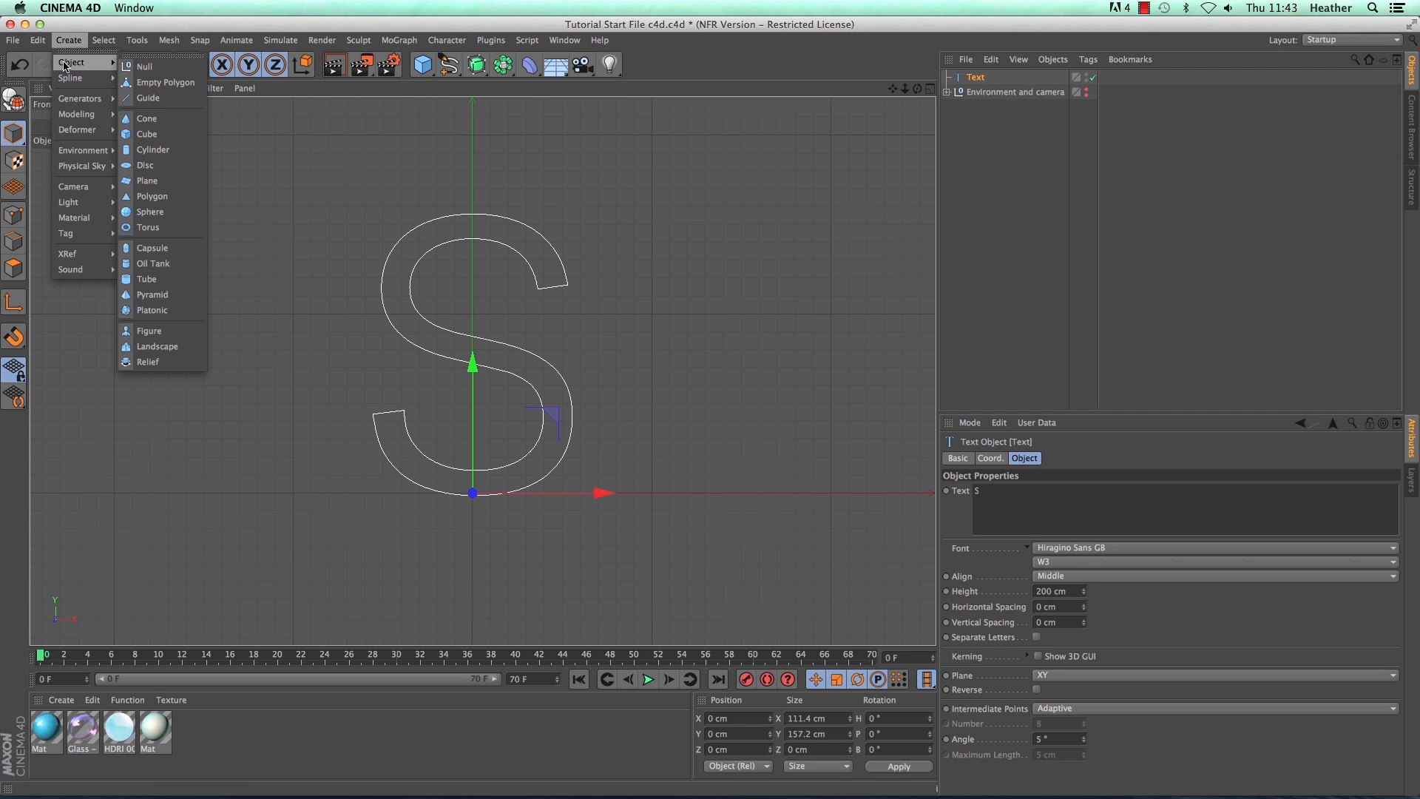
click(157, 83)
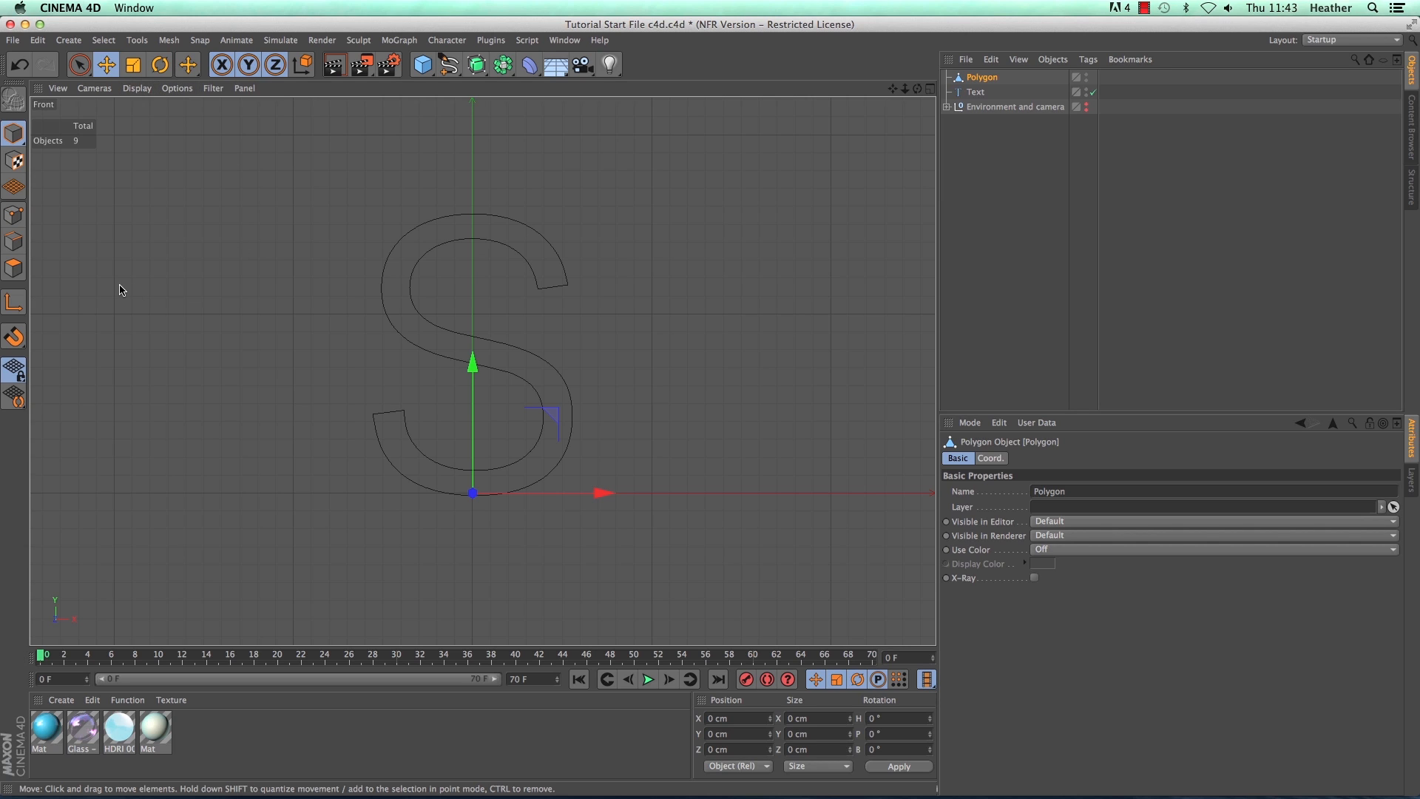
Step: In polygon mode, start the Create Polygon tool on the empty polygon and set it to create a Quadrangle Strip
click(12, 271)
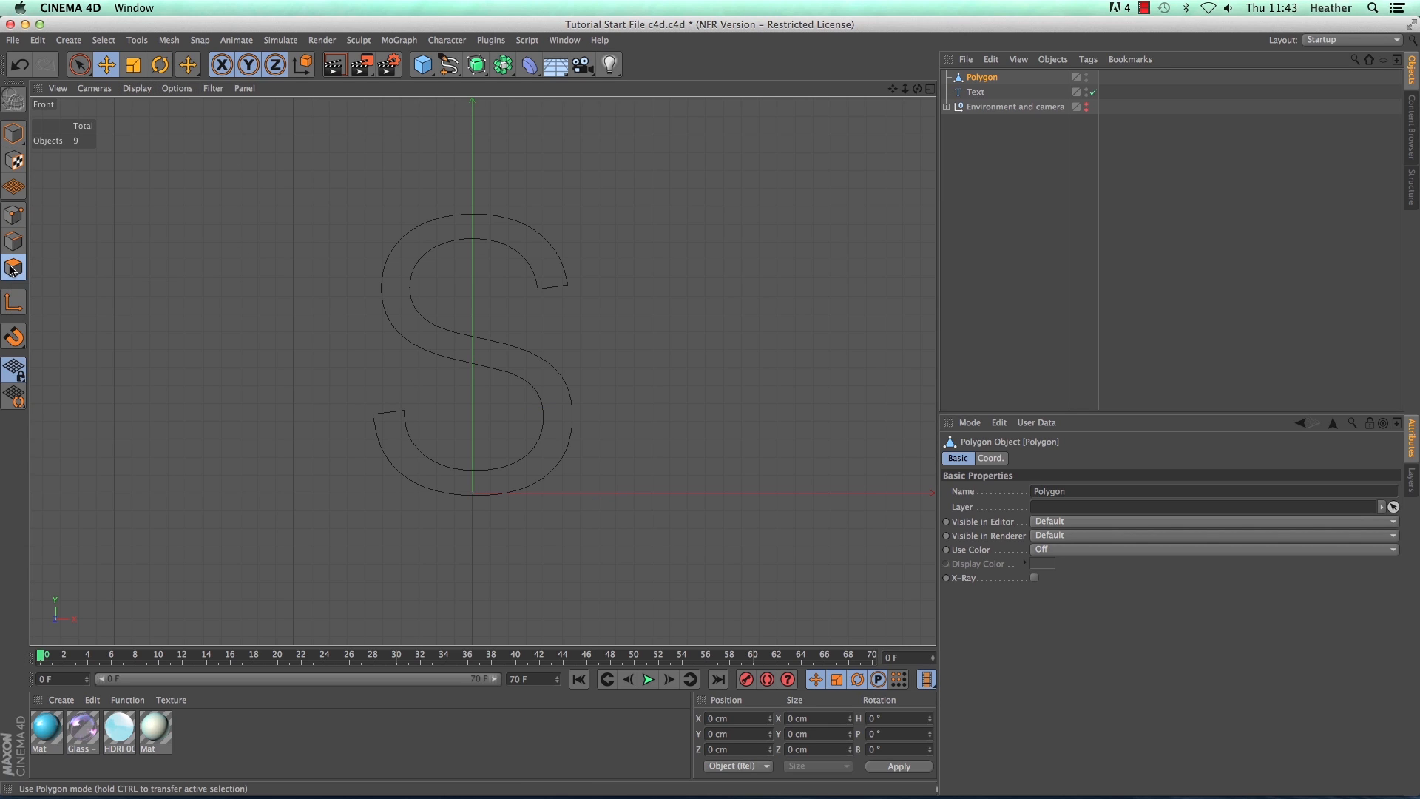
right_click(274, 140)
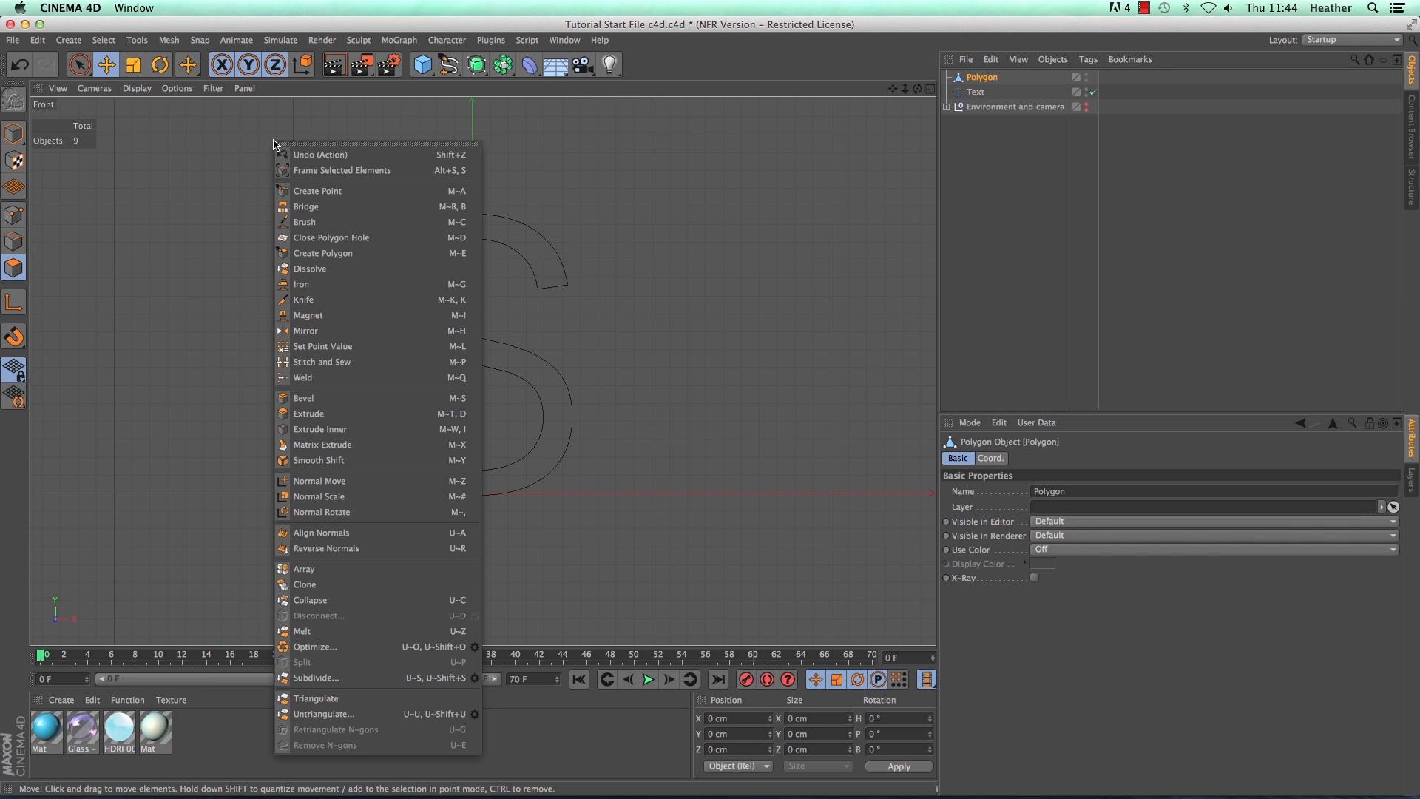
click(334, 253)
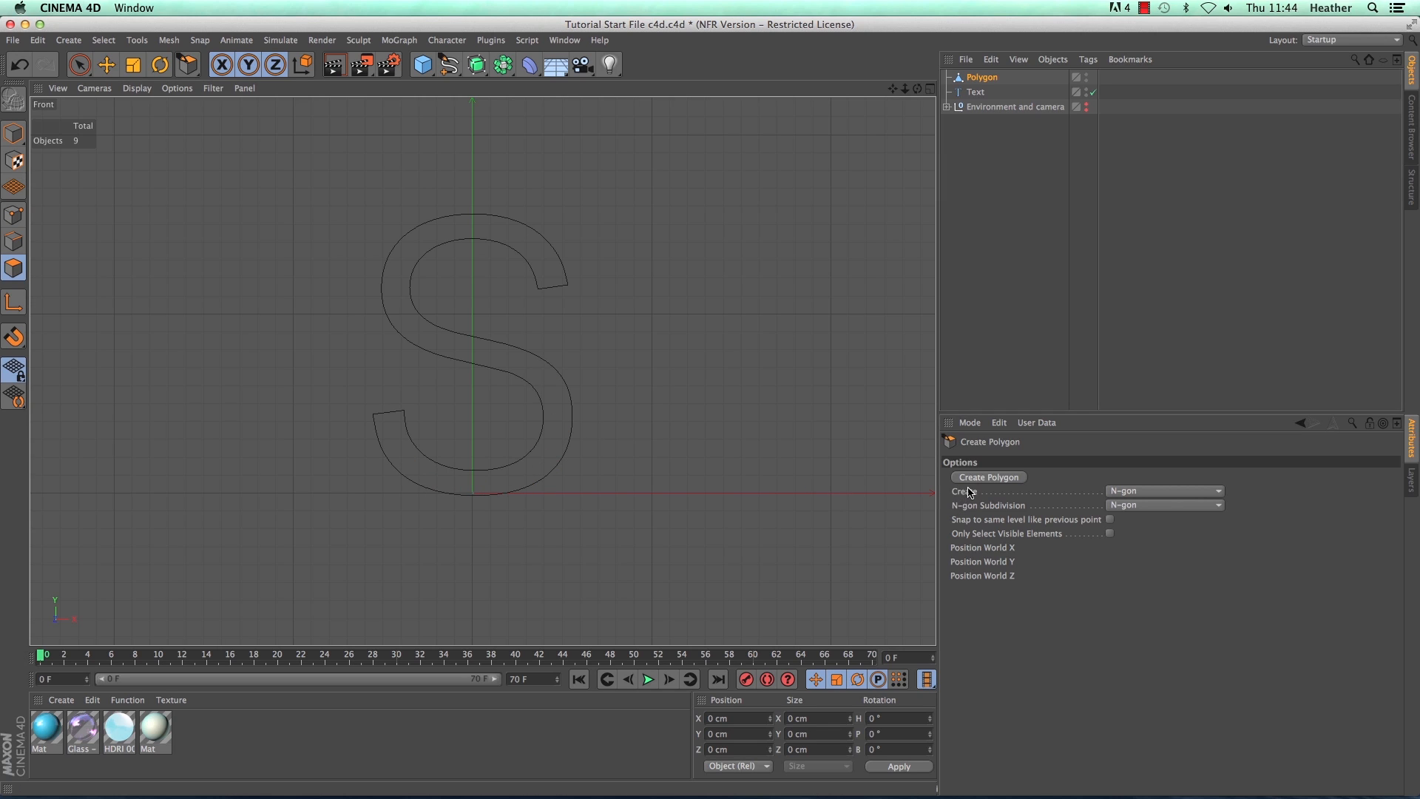
click(1122, 492)
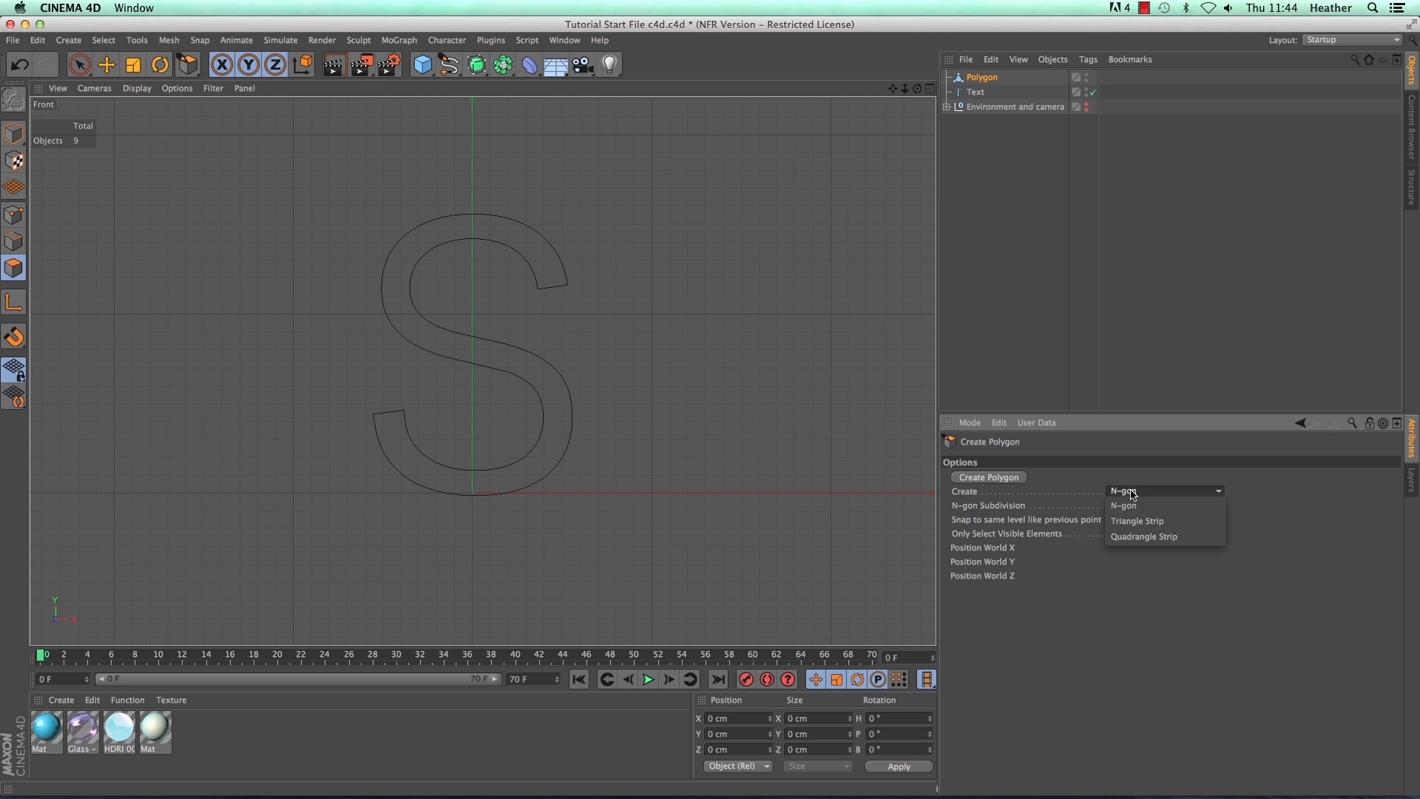
click(1118, 540)
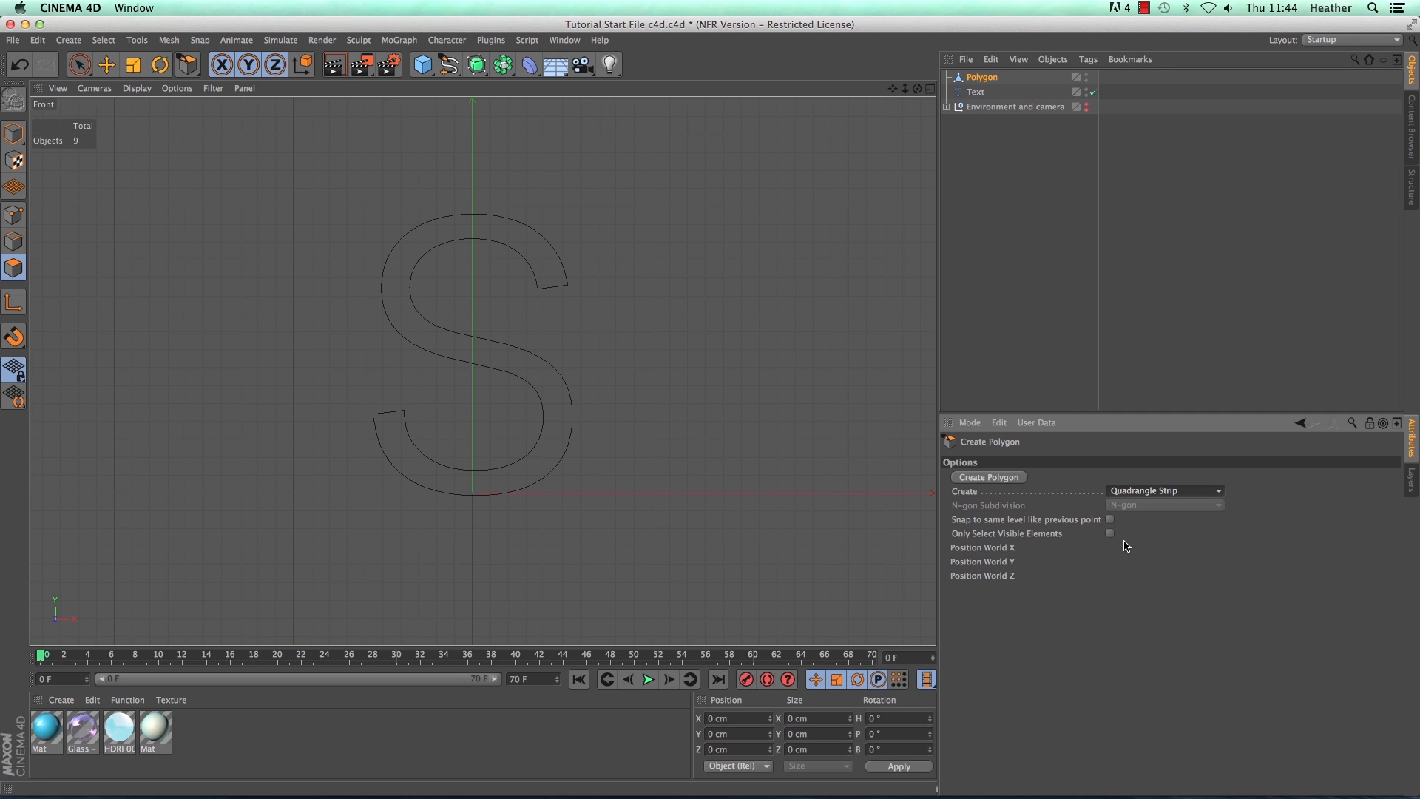
Step: Begin the quad strip at the S's upper open end and lay three quads along the outline to the top centre
click(539, 290)
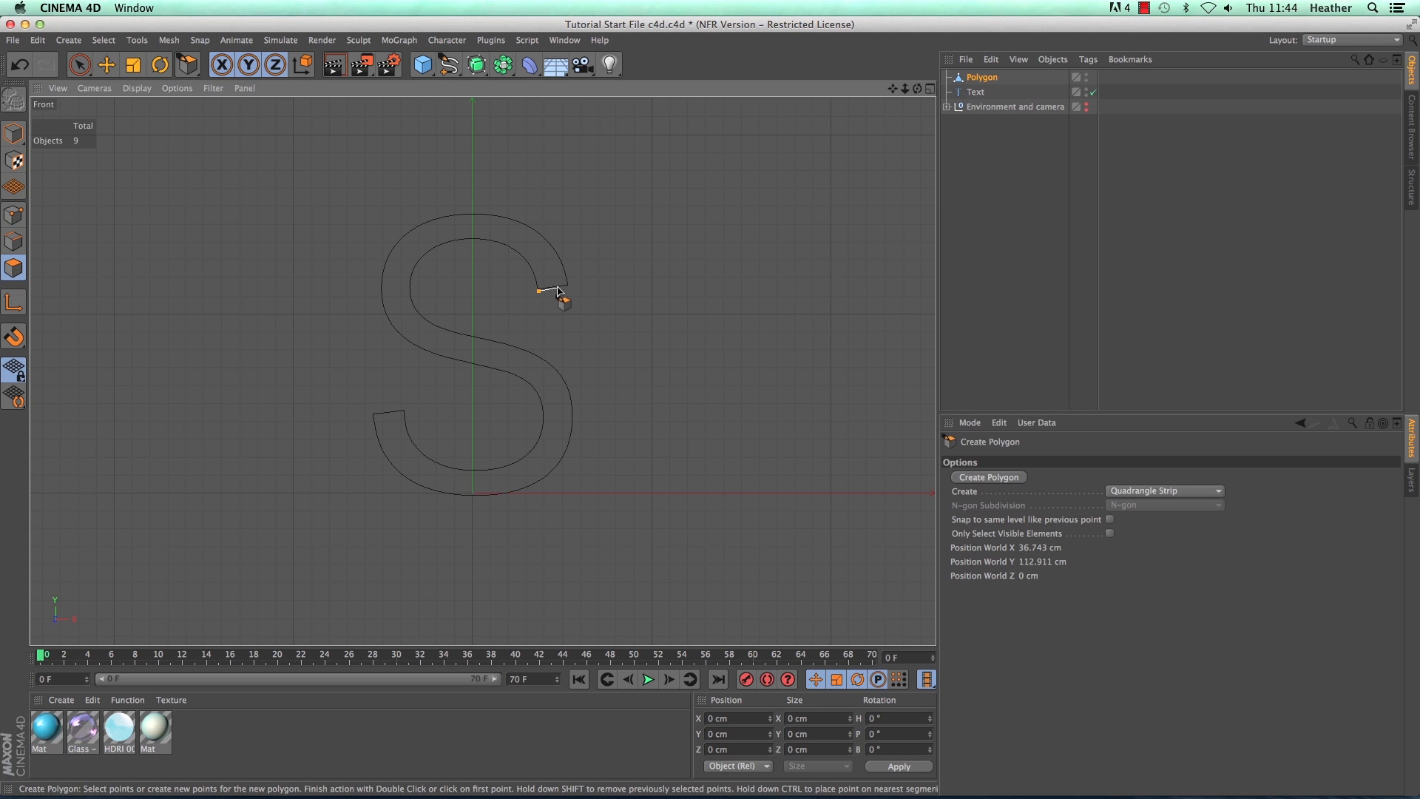
click(568, 286)
click(557, 254)
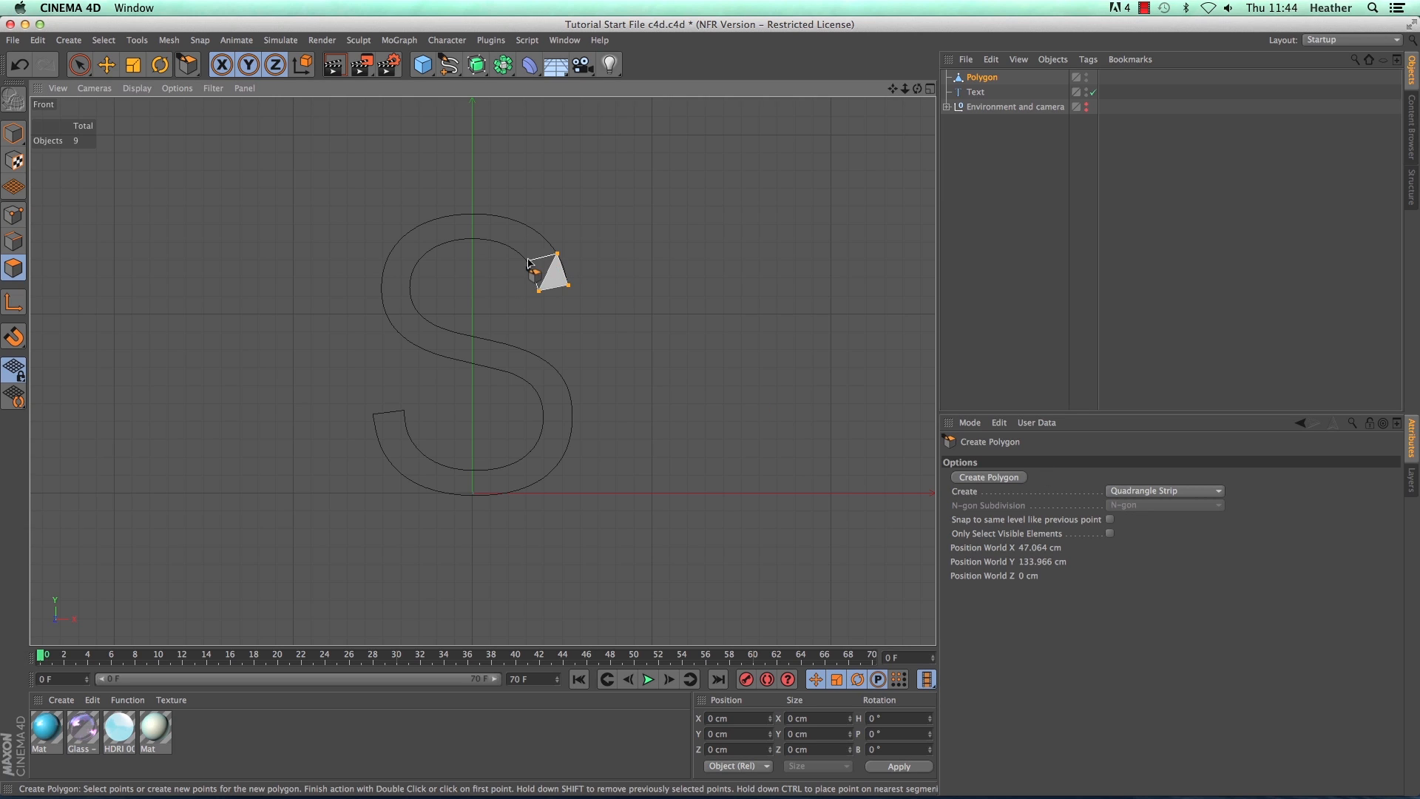
click(530, 265)
click(510, 246)
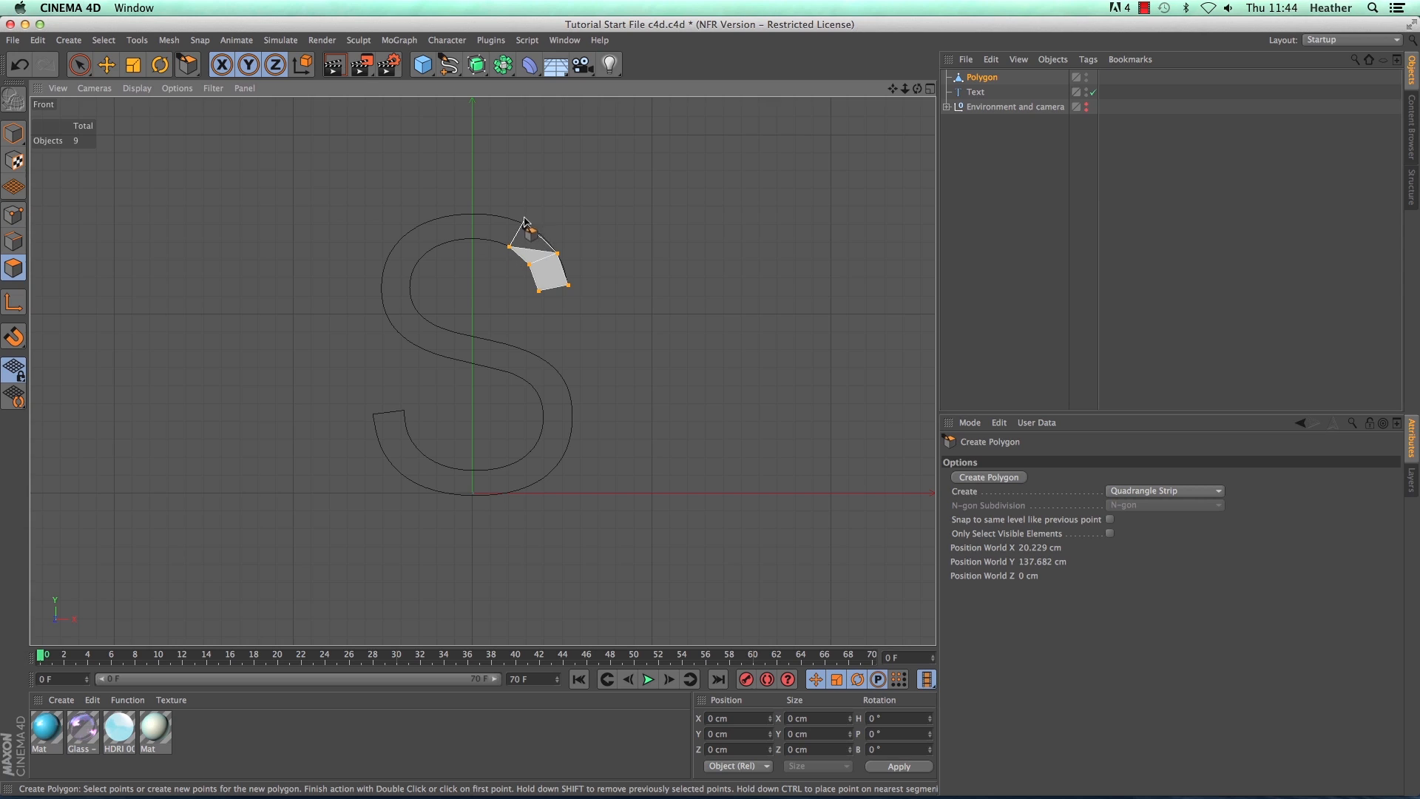
click(525, 225)
click(489, 214)
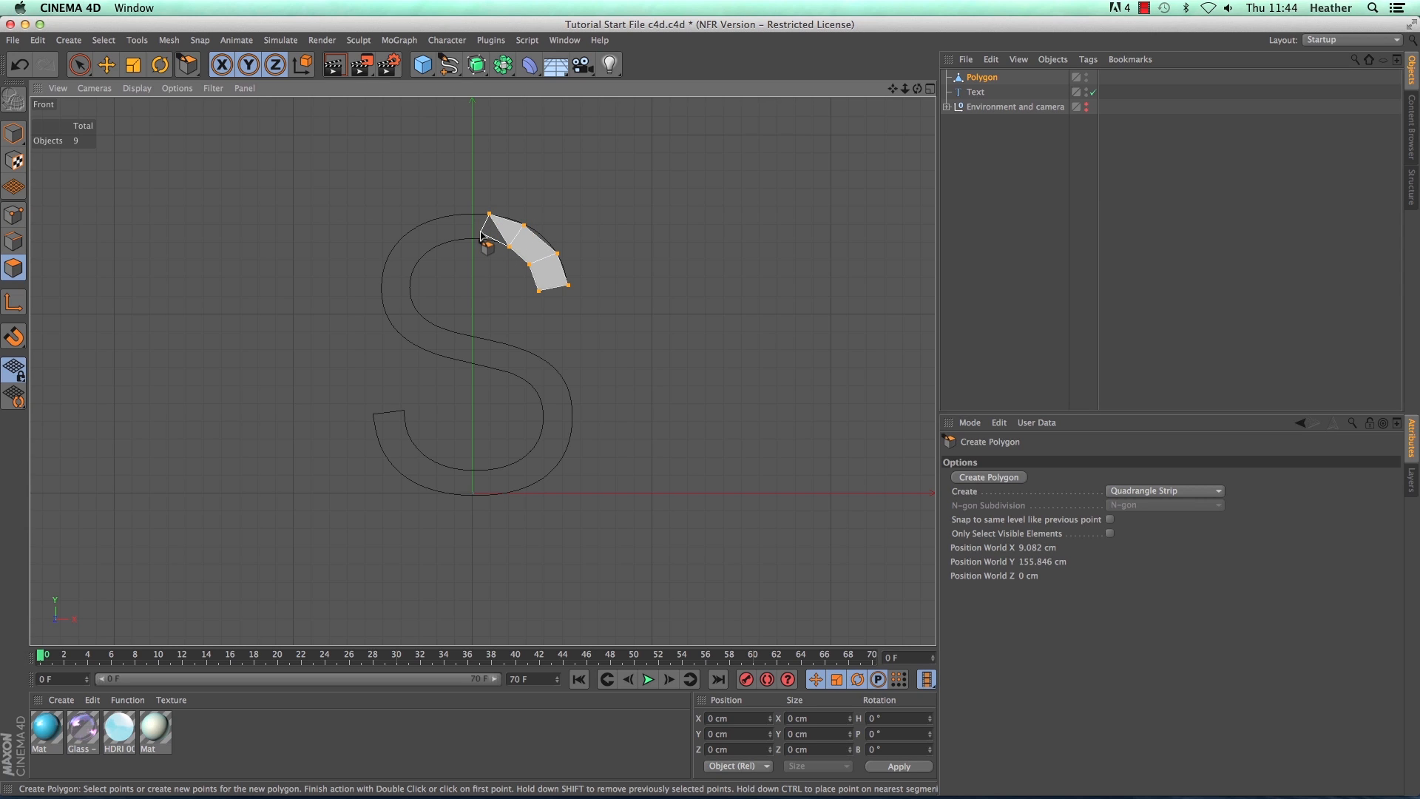
click(483, 239)
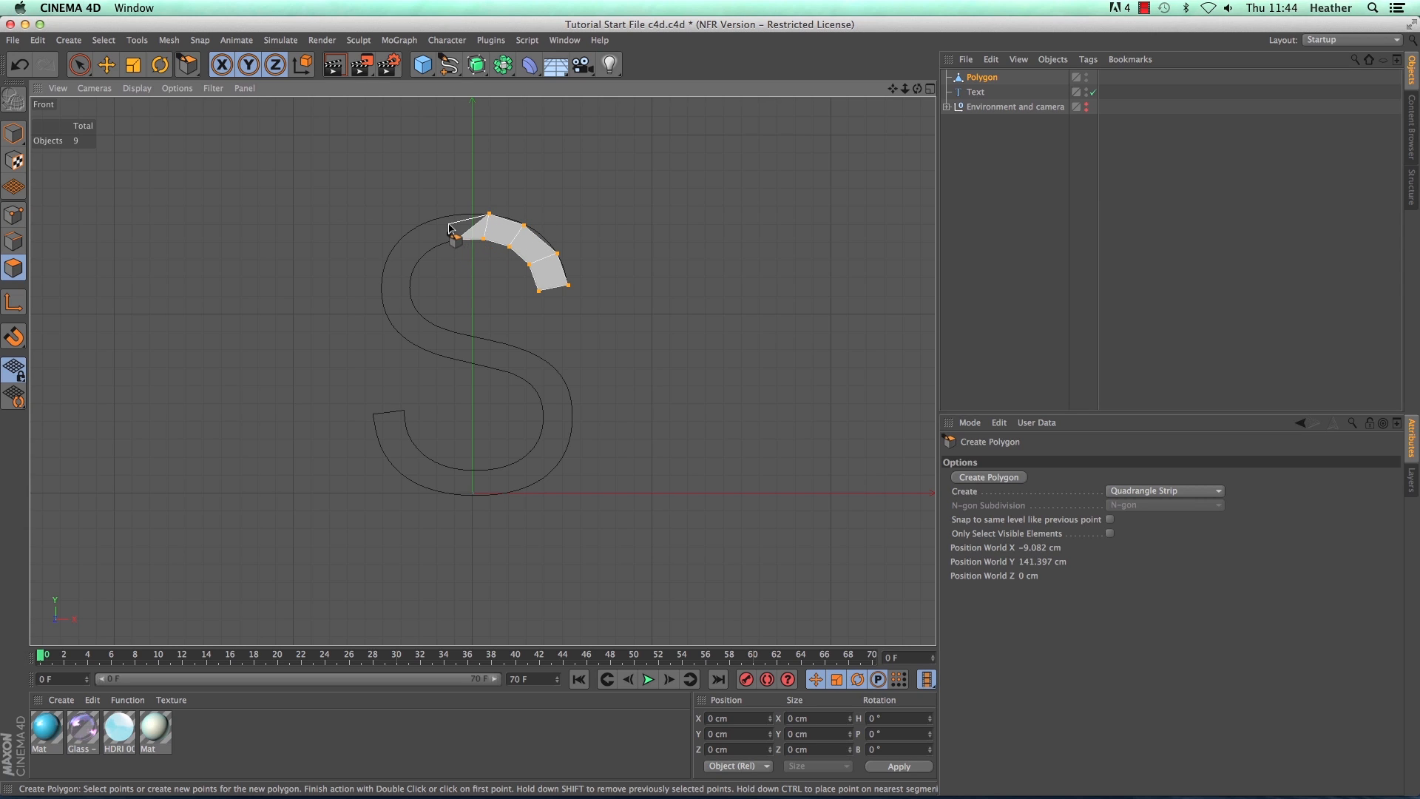
Step: Continue the quad strip with four quads from the top of the S around to the far-left side of its upper bowl
click(447, 216)
click(457, 239)
click(413, 230)
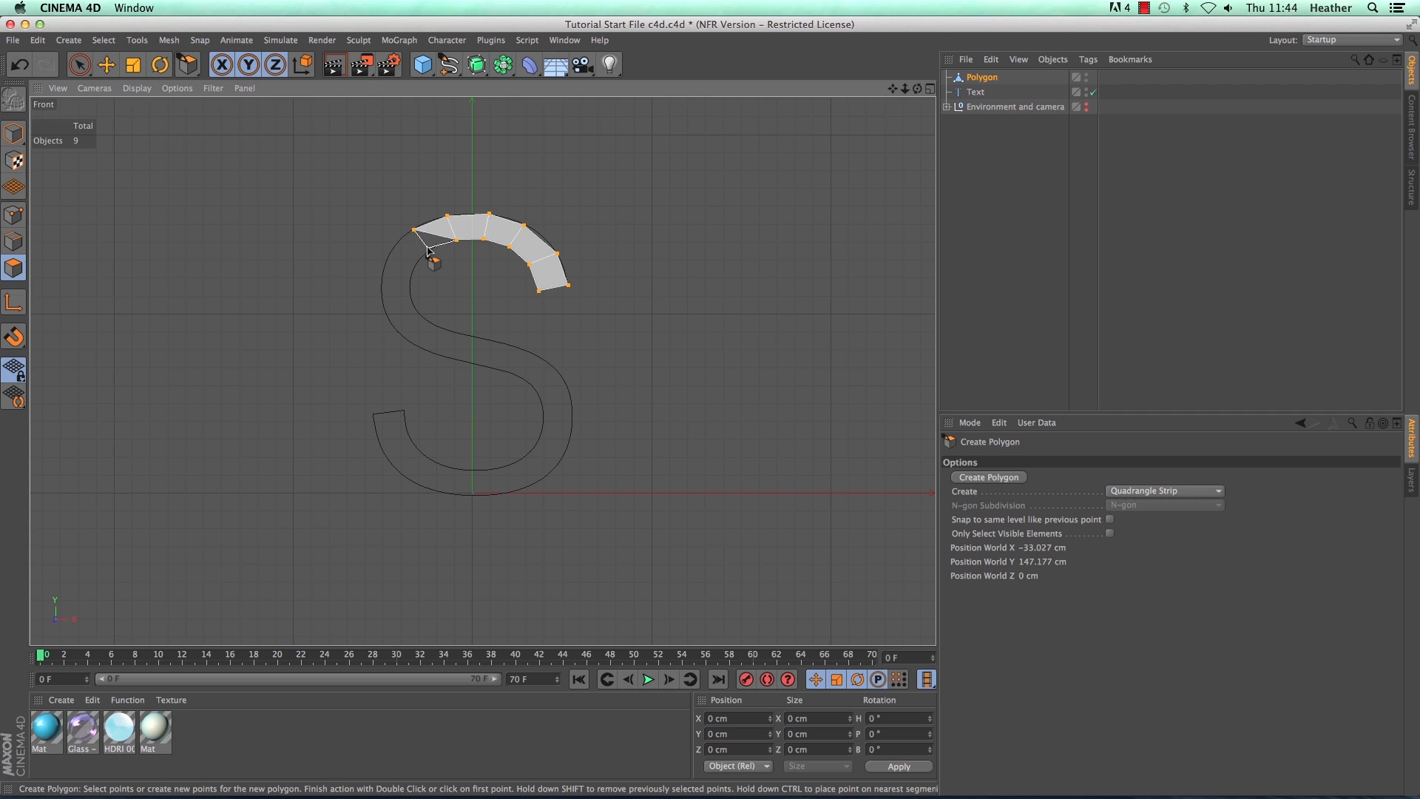
click(429, 251)
click(388, 256)
click(413, 268)
click(381, 291)
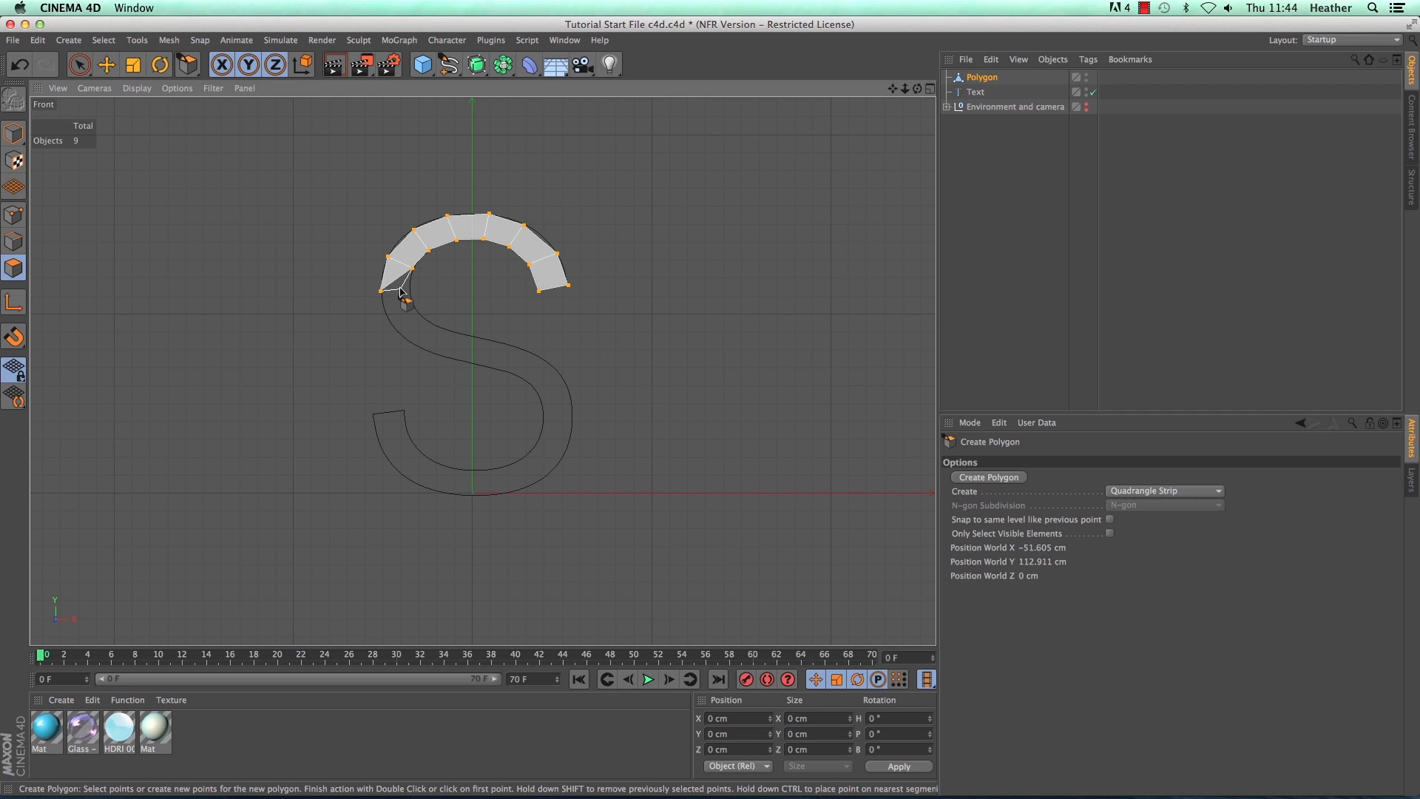
click(409, 291)
Step: Continue the quad strip with three quads around the lower part of the S's upper bowl to the start of the middle diagonal
click(417, 312)
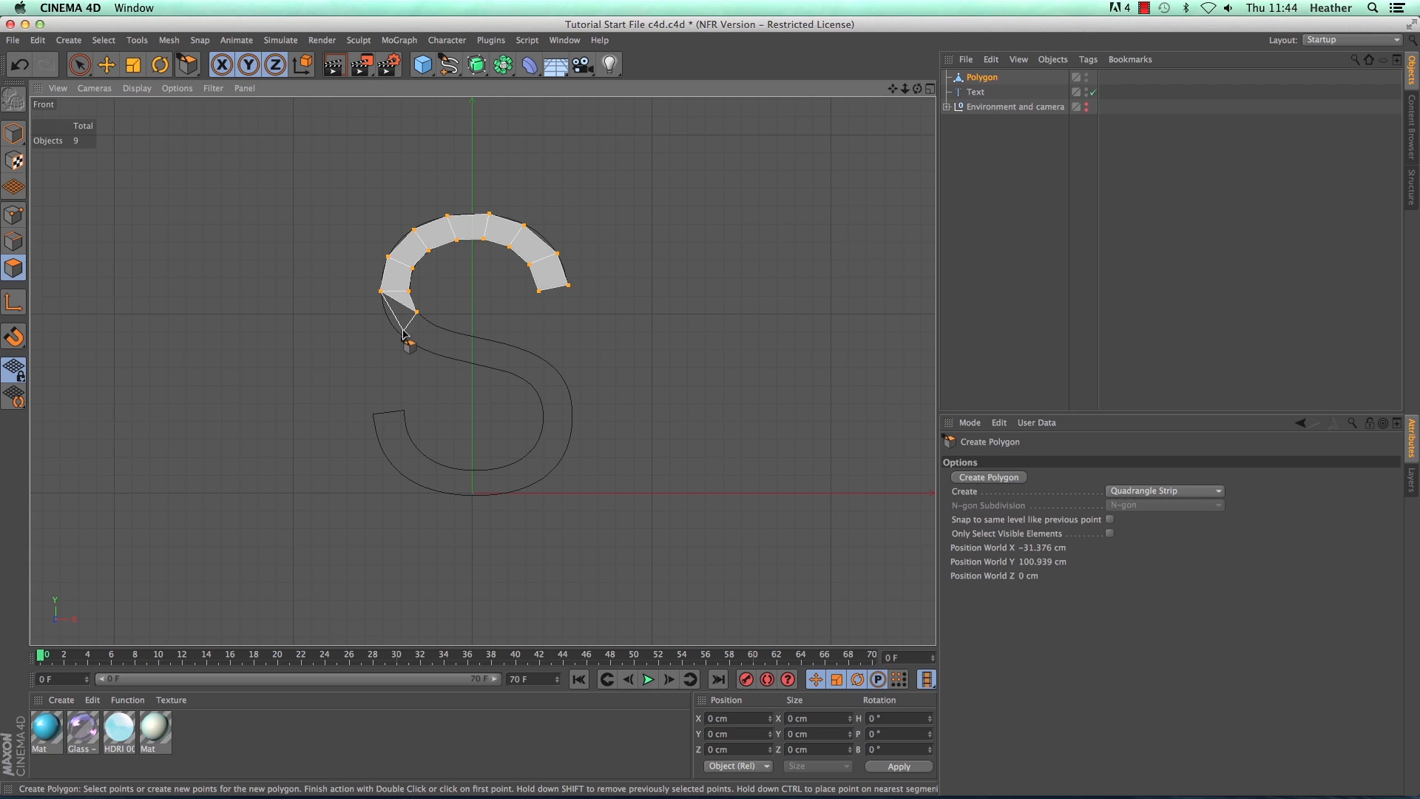
click(398, 330)
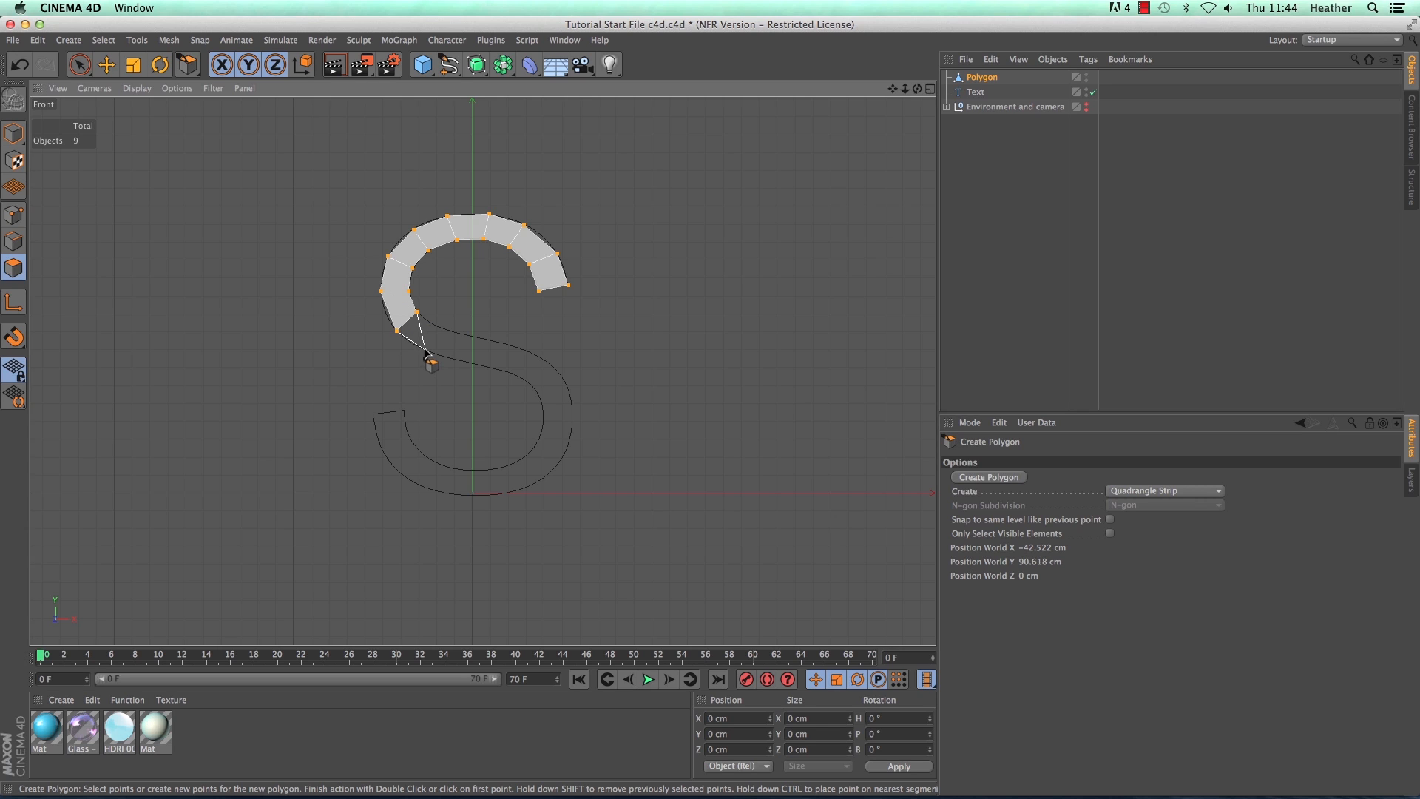
click(426, 350)
click(441, 326)
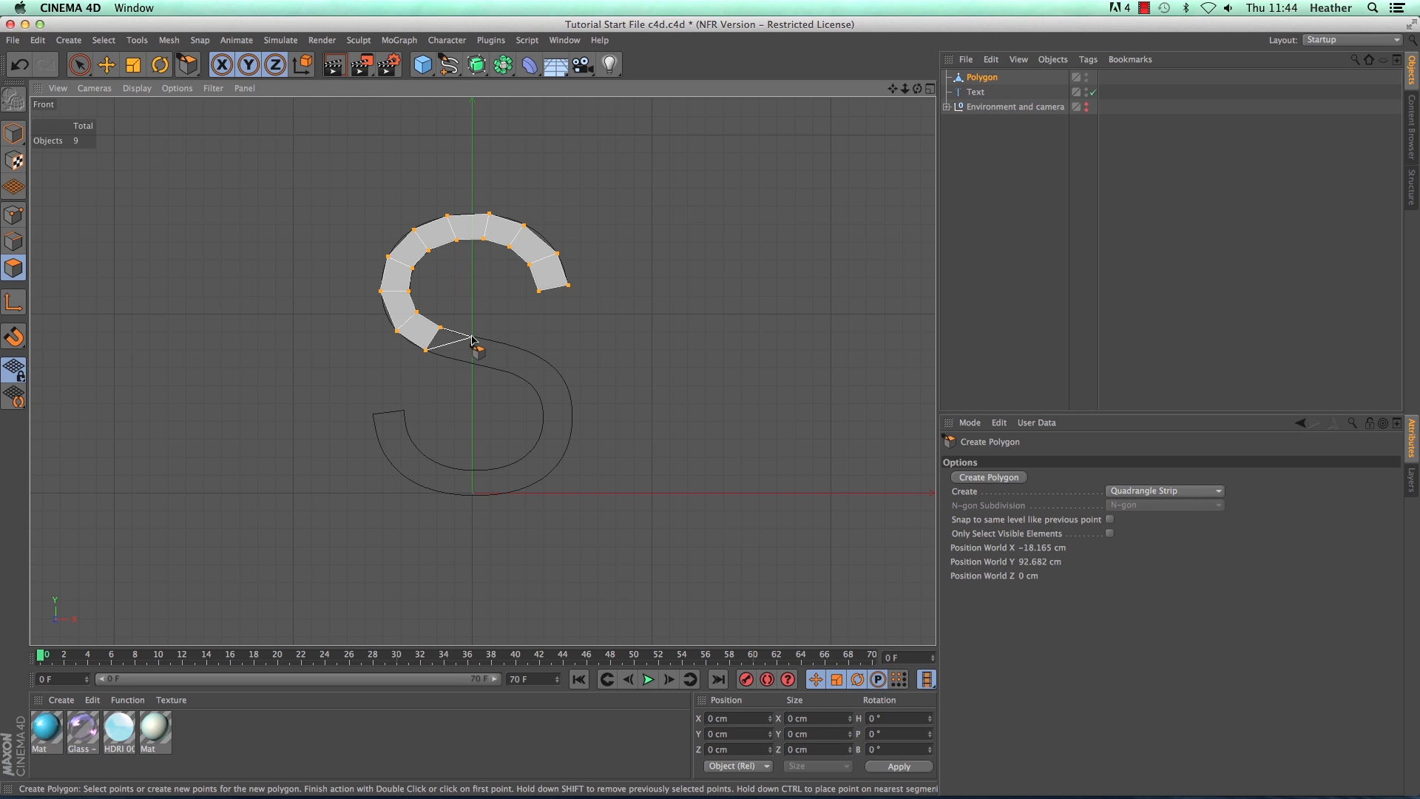
click(468, 335)
click(456, 359)
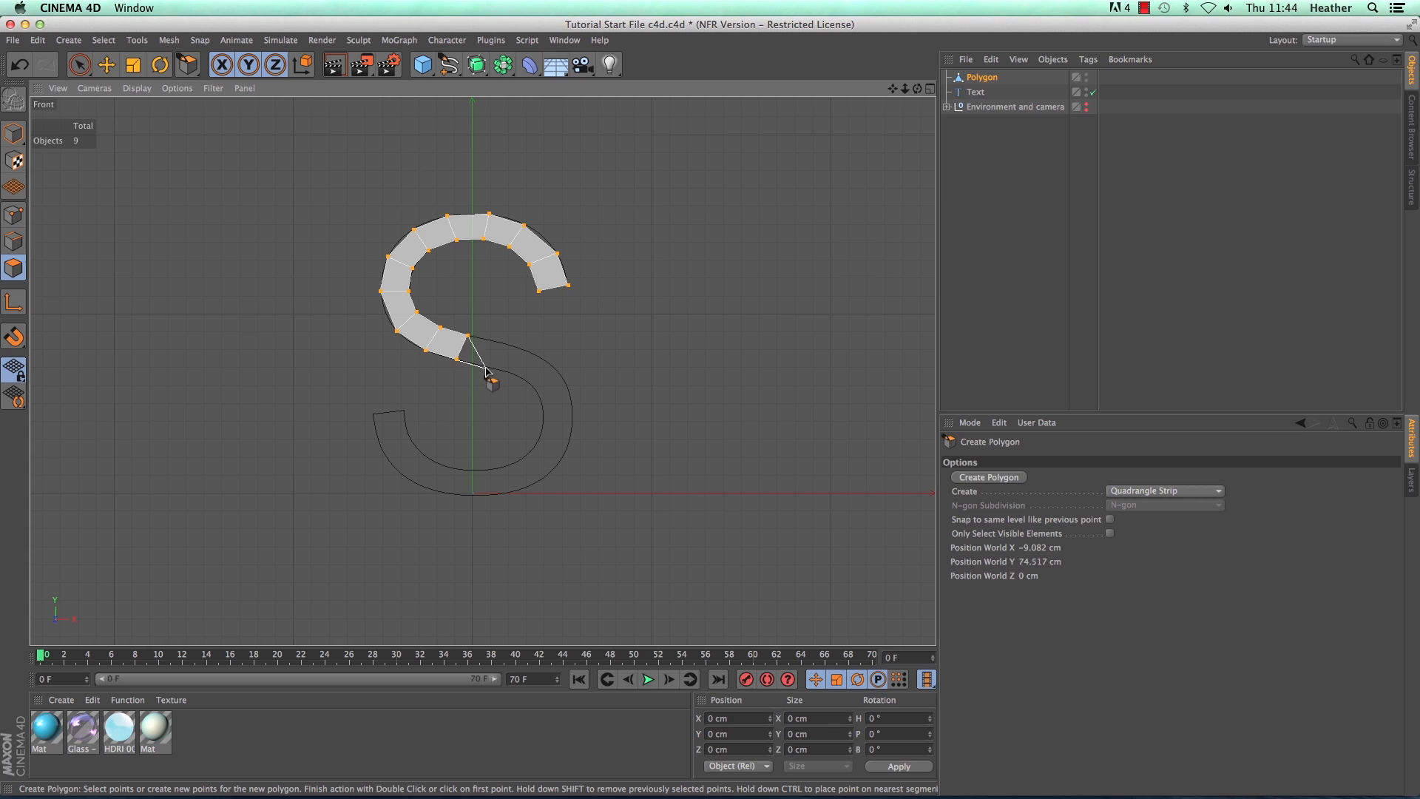
Step: Lay three more quads along the S's middle diagonal, down to where the lower bowl begins
click(489, 366)
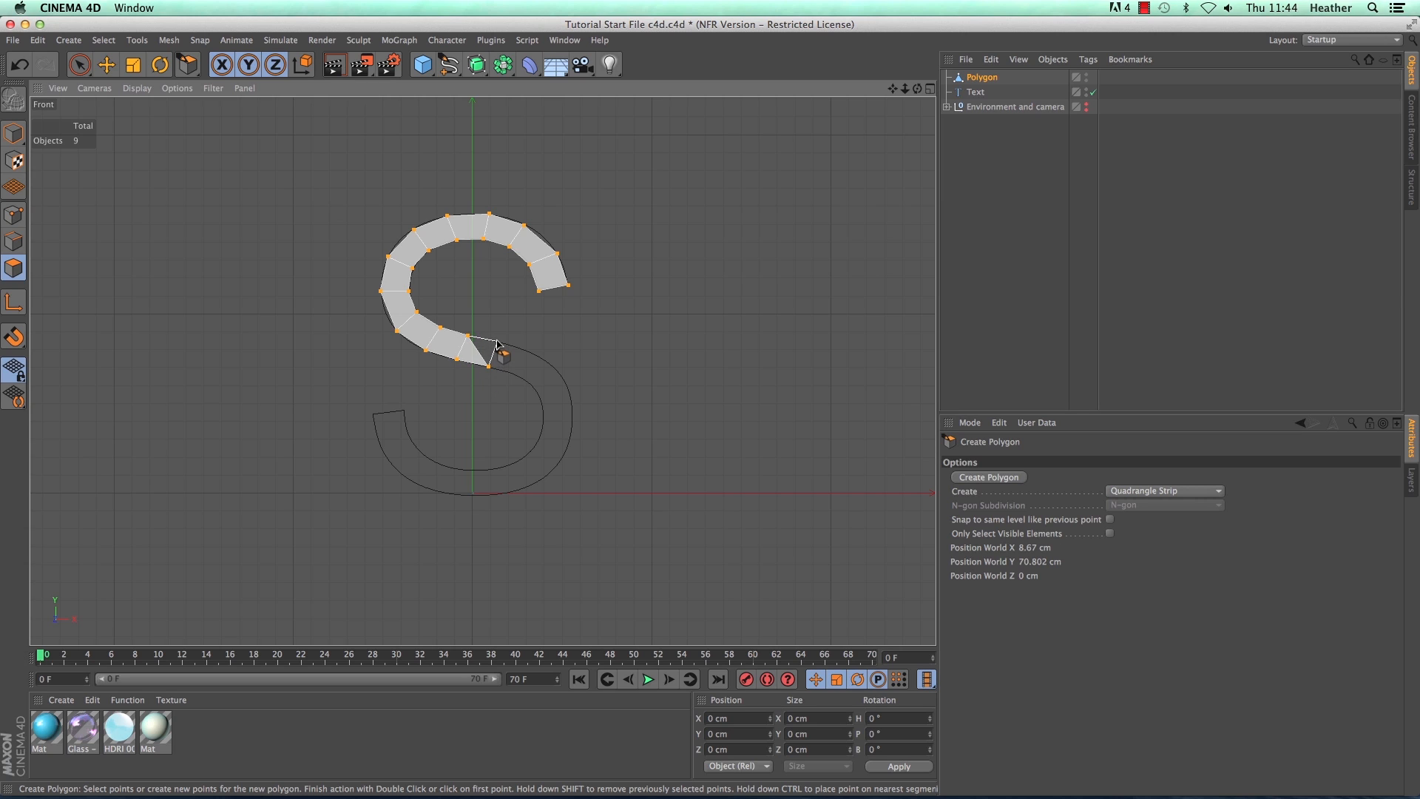
click(498, 341)
click(516, 372)
click(529, 352)
click(534, 386)
click(556, 368)
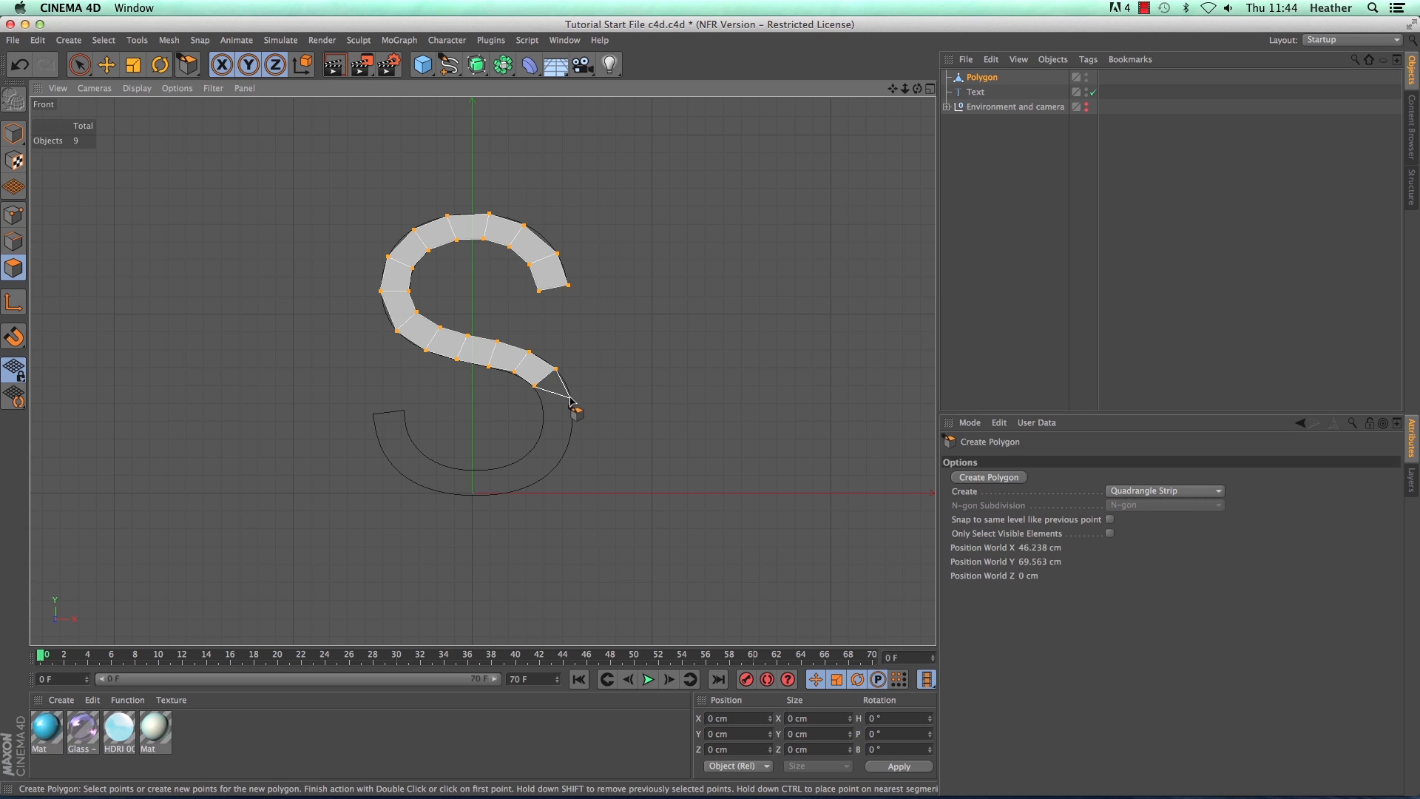
Step: Continue the strip with three quads down the right side of the S's lower bowl
click(544, 405)
click(571, 398)
click(542, 433)
click(573, 433)
click(530, 452)
click(553, 469)
Step: Add three quads along the underside of the S's lower bowl, past the bottom centre
click(508, 466)
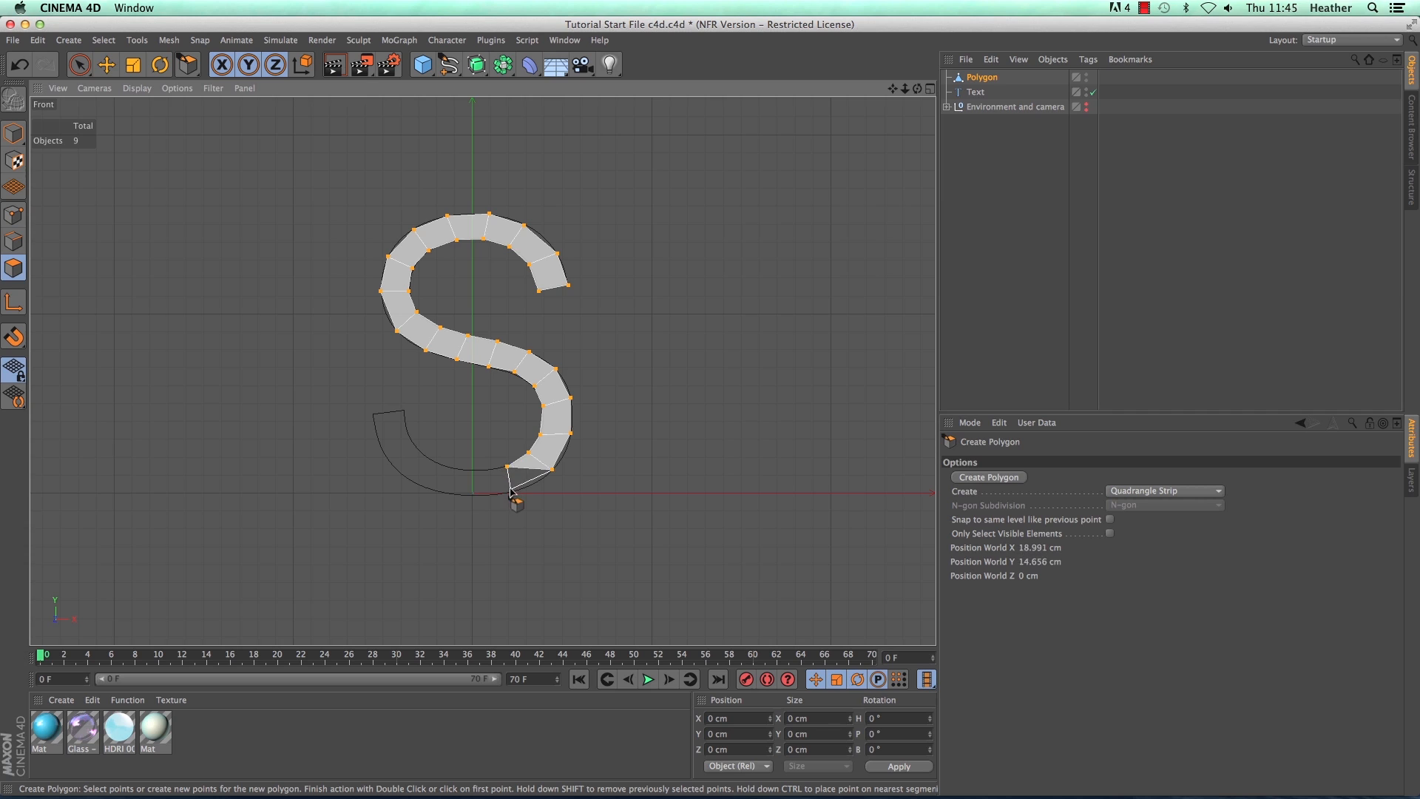
click(511, 491)
click(471, 469)
click(472, 496)
click(443, 464)
click(431, 488)
Step: Lay the remaining quads up to the S's lower open end and finish the quad strip
click(399, 470)
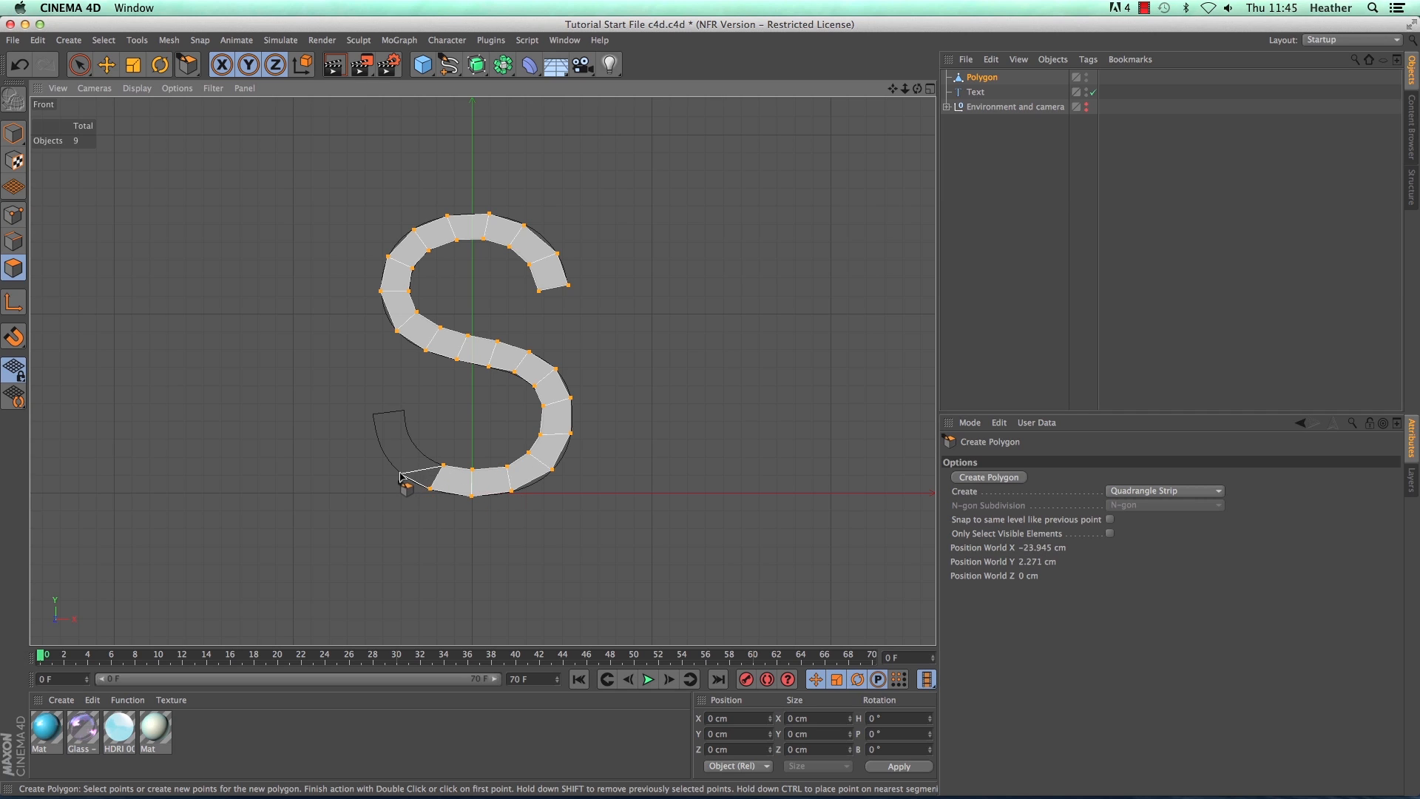
click(408, 434)
click(379, 441)
click(374, 414)
double_click(403, 410)
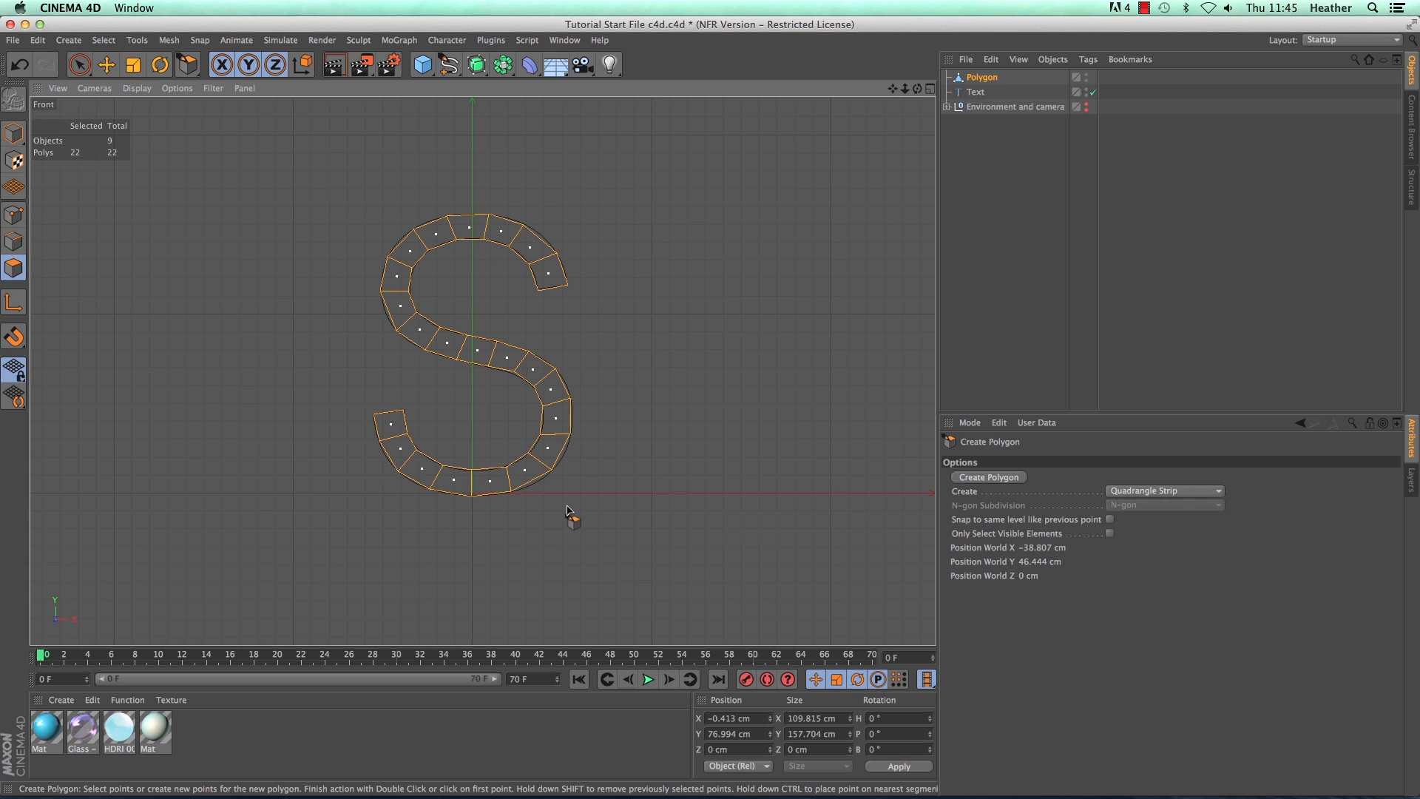
Step: In point mode, move the outer and inner points of the upper bowl's second seam from the open end about 2 cm along X
click(13, 216)
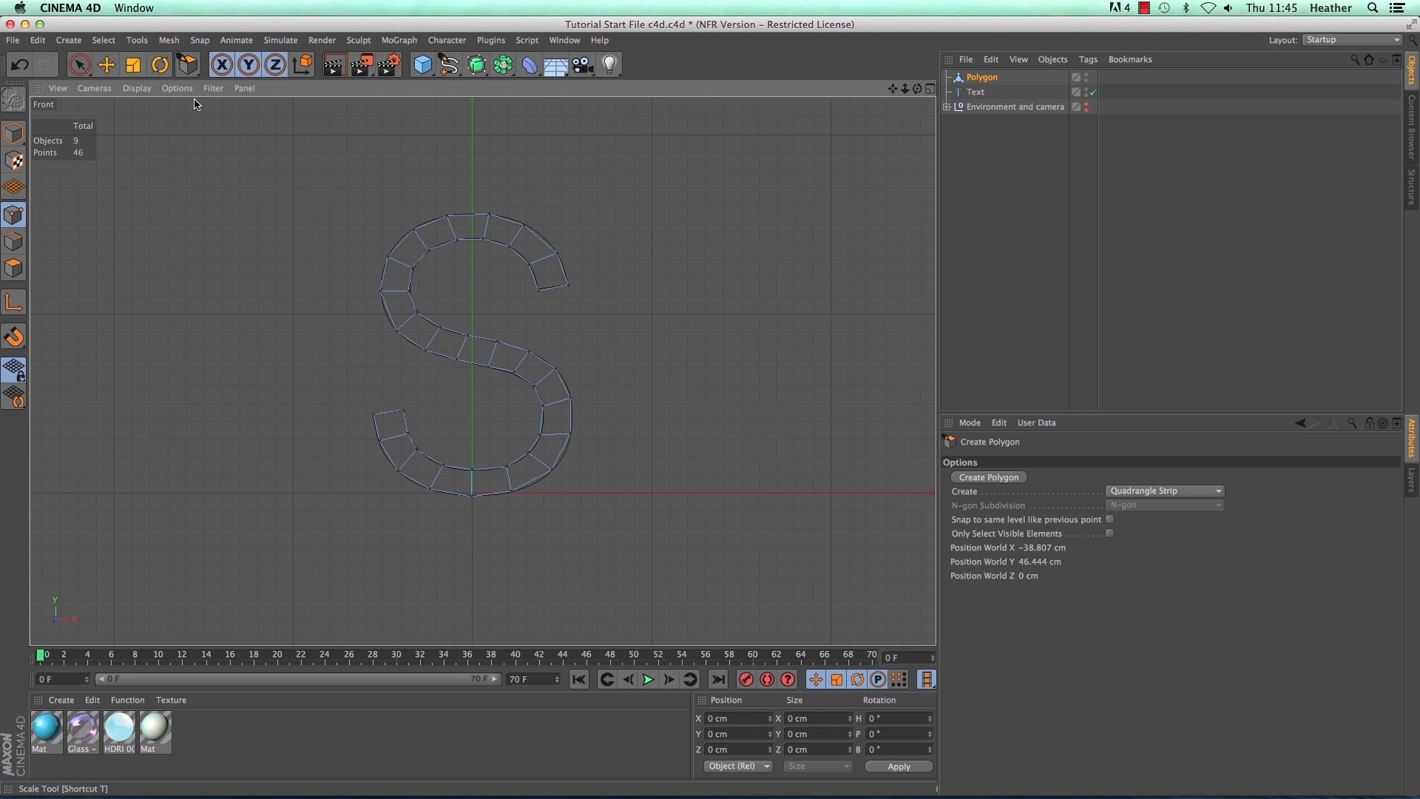
click(106, 65)
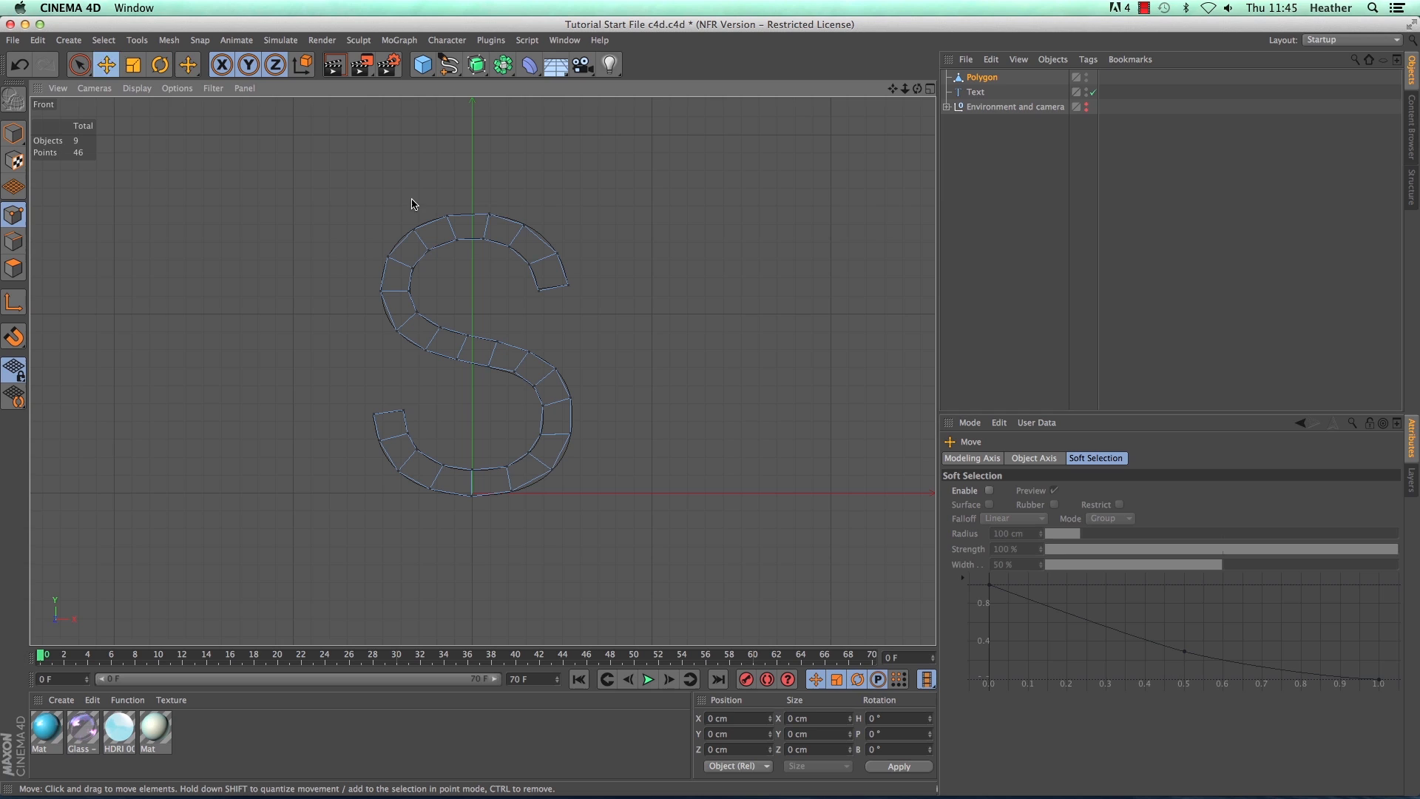
click(524, 228)
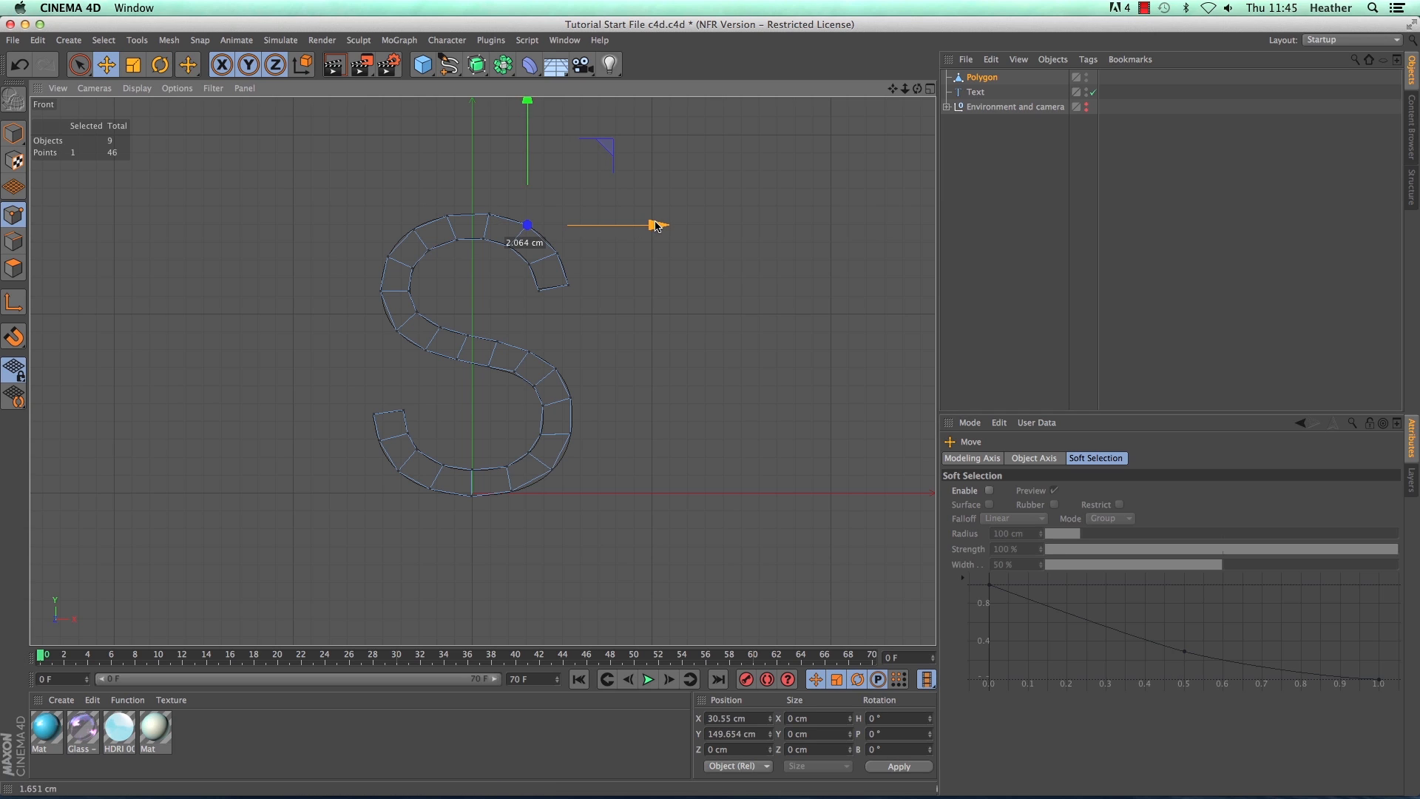
click(509, 246)
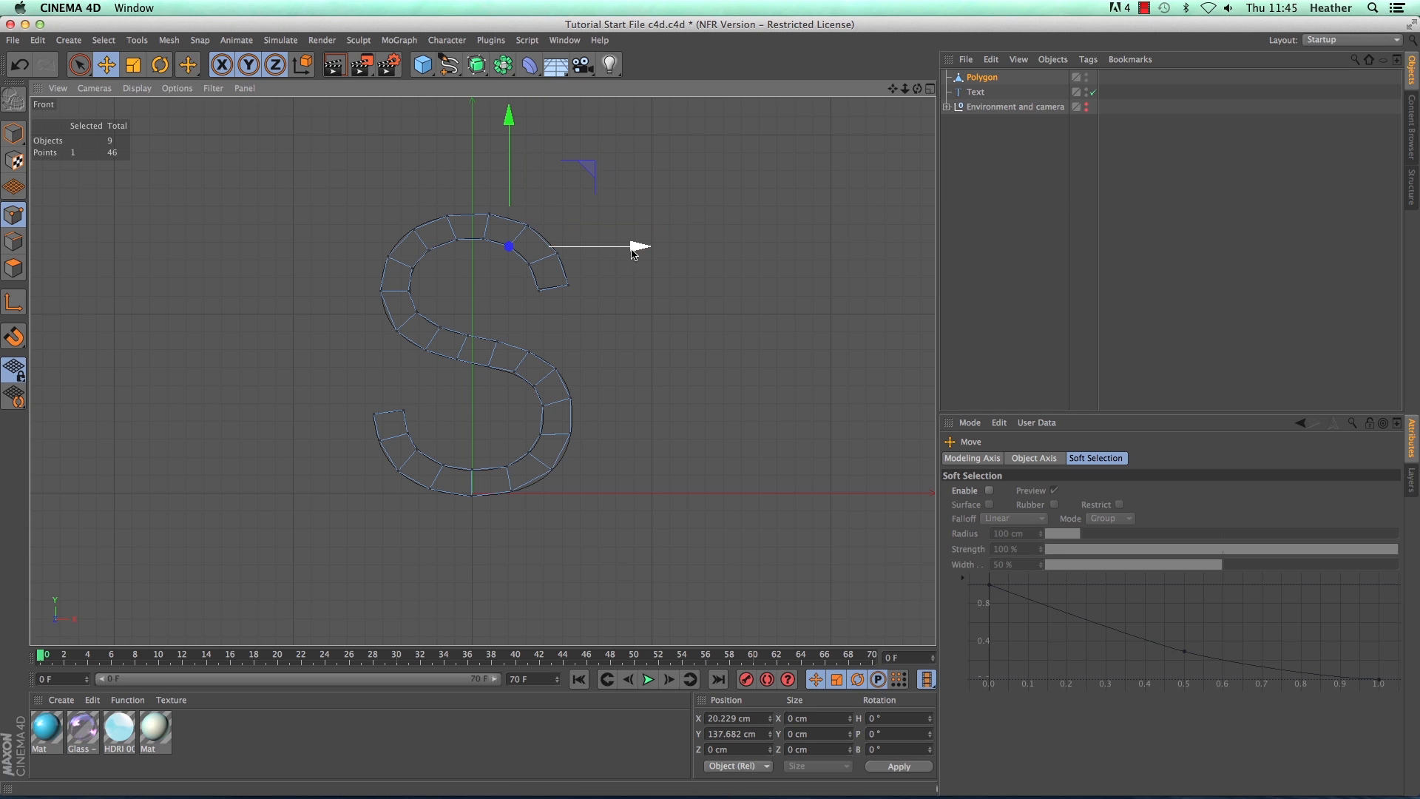
drag(642, 244, 646, 247)
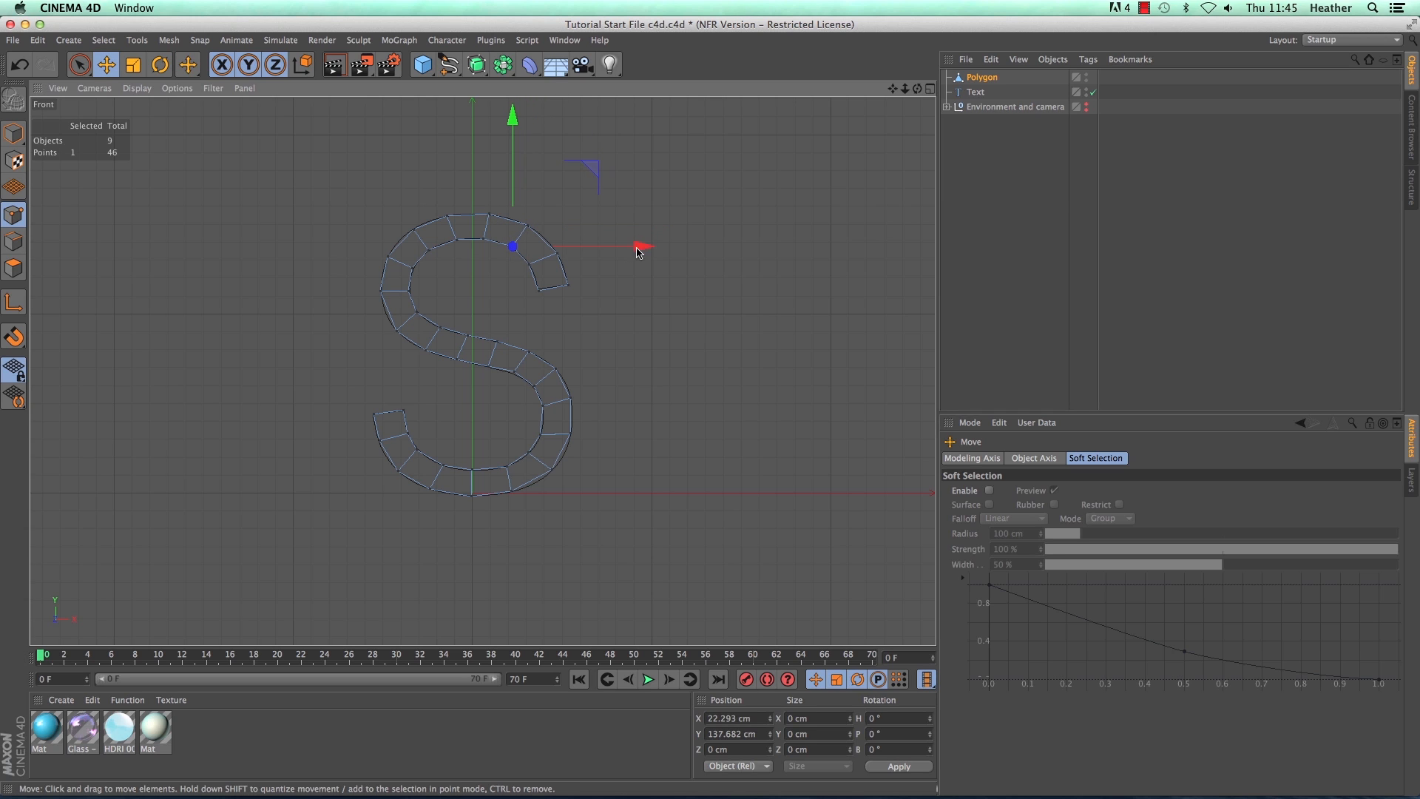
Step: Use the Slide tool to adjust outline points on the S's middle diagonal and lower bowl for more even quads
right_click(294, 217)
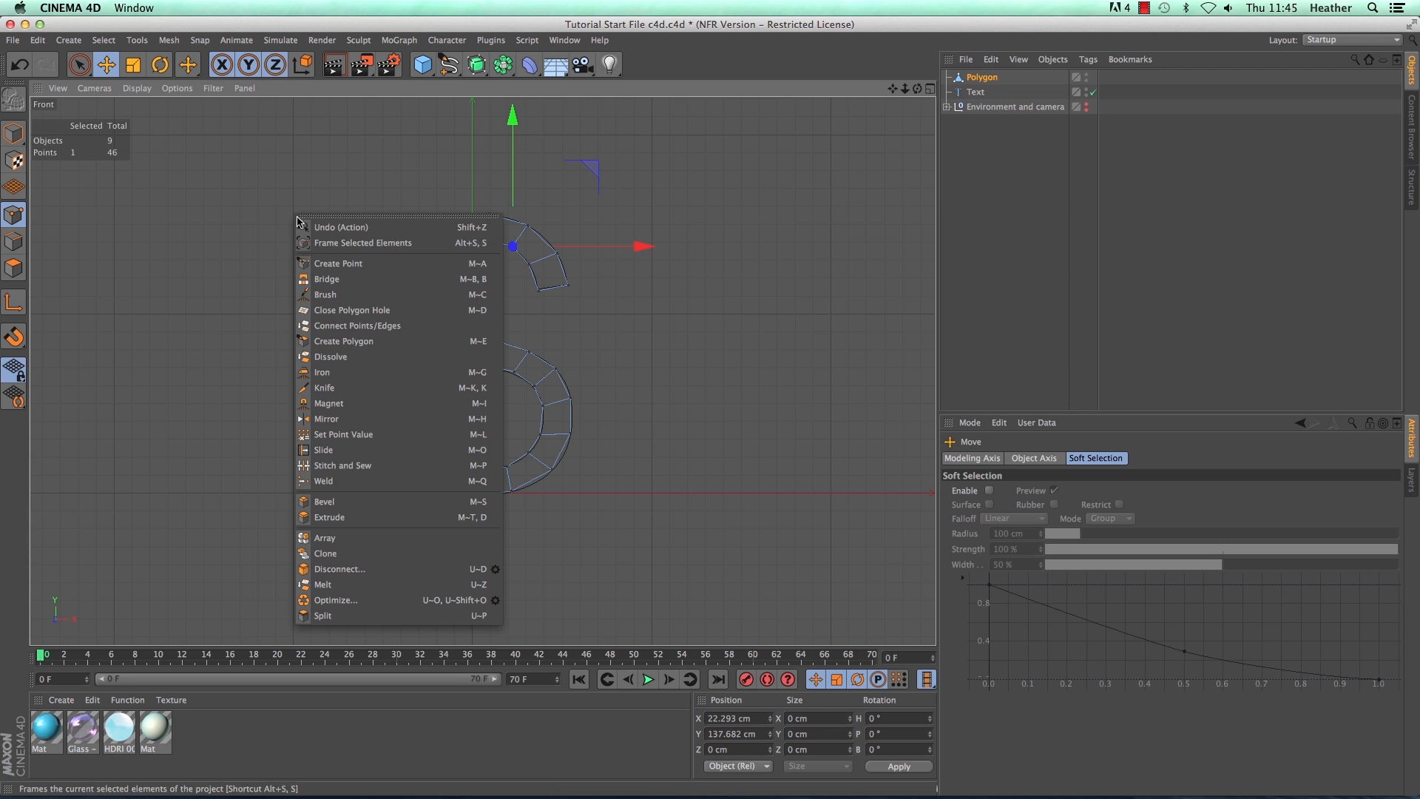
click(338, 448)
drag(514, 370, 519, 379)
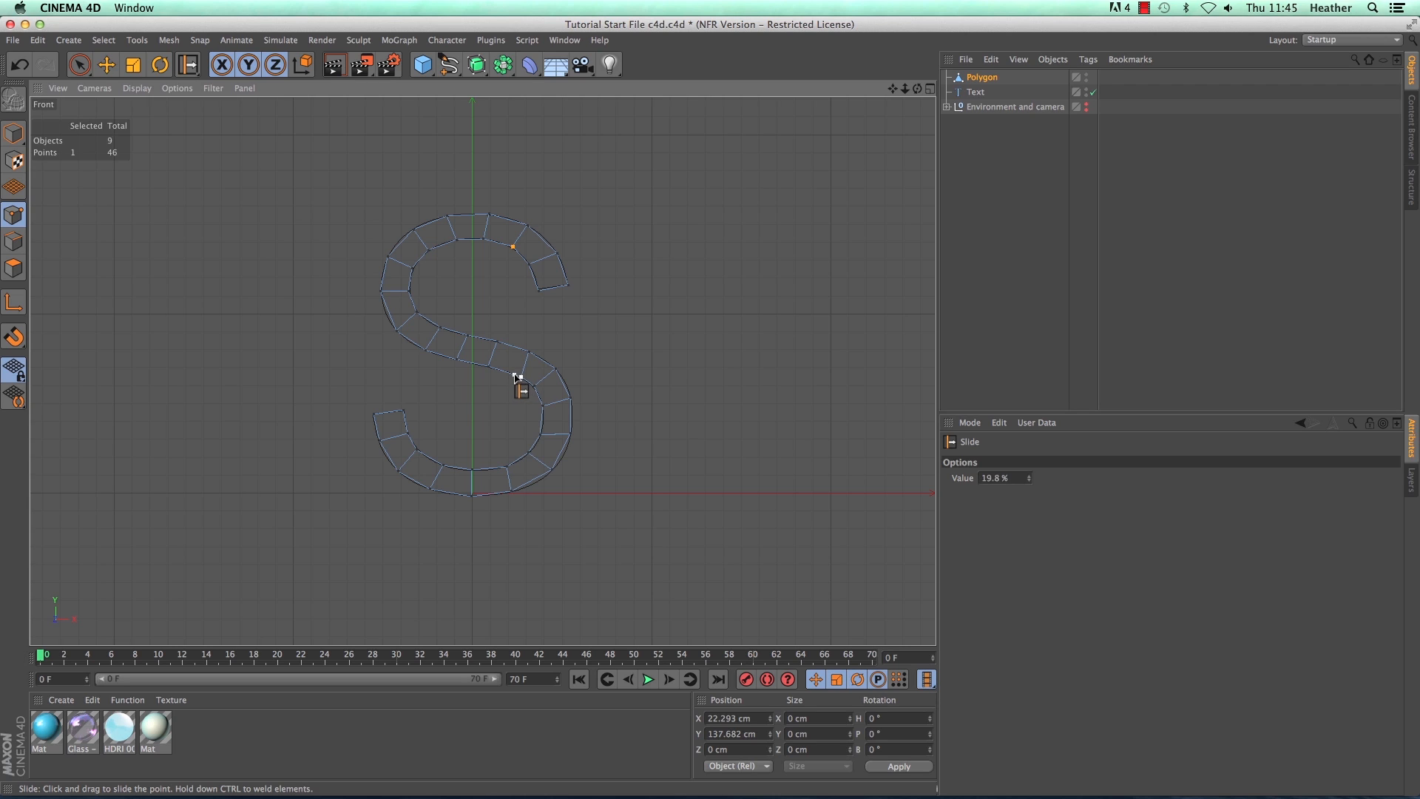
drag(523, 397, 538, 433)
drag(380, 443, 388, 468)
Step: Switch to an angled perspective view in polygon mode and delete the Text spline
click(931, 88)
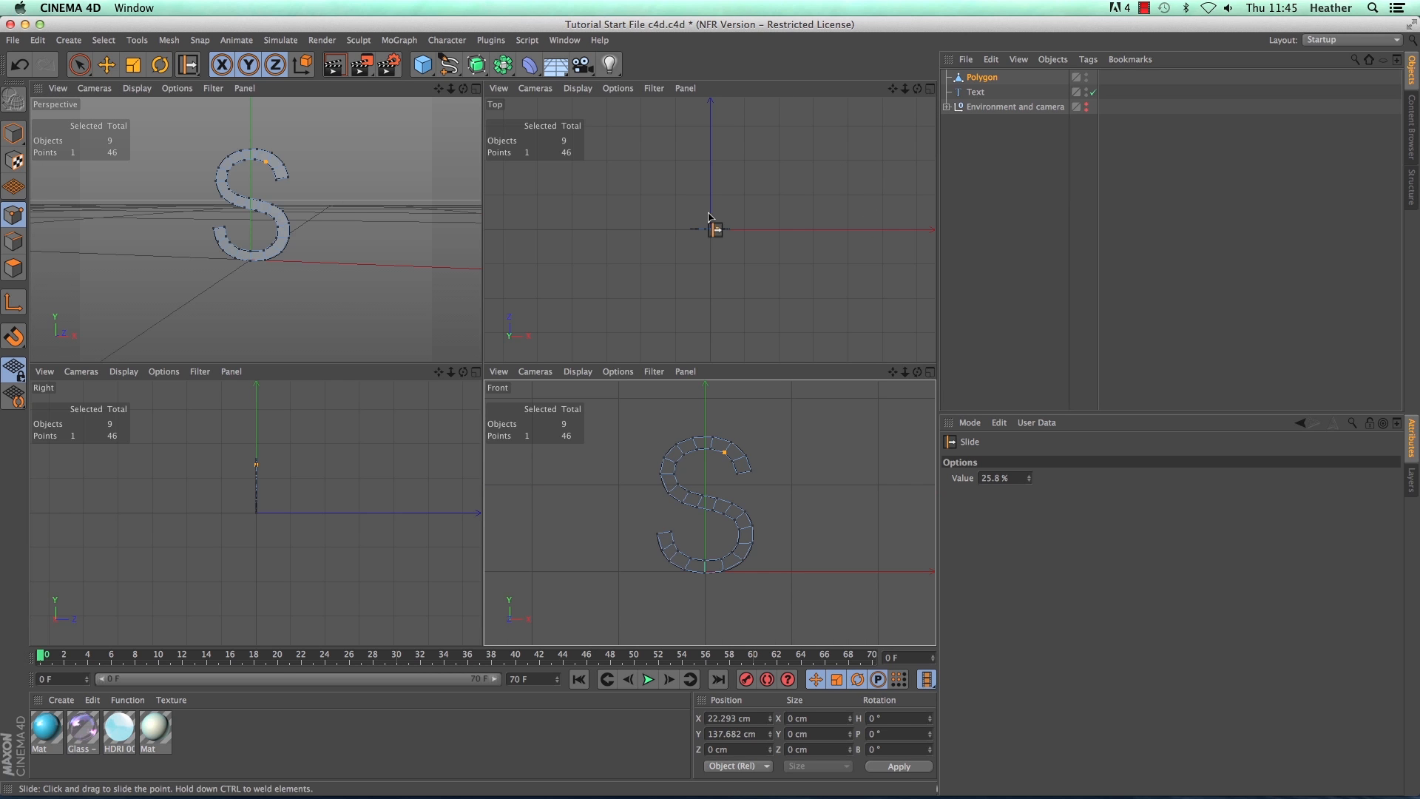
click(476, 88)
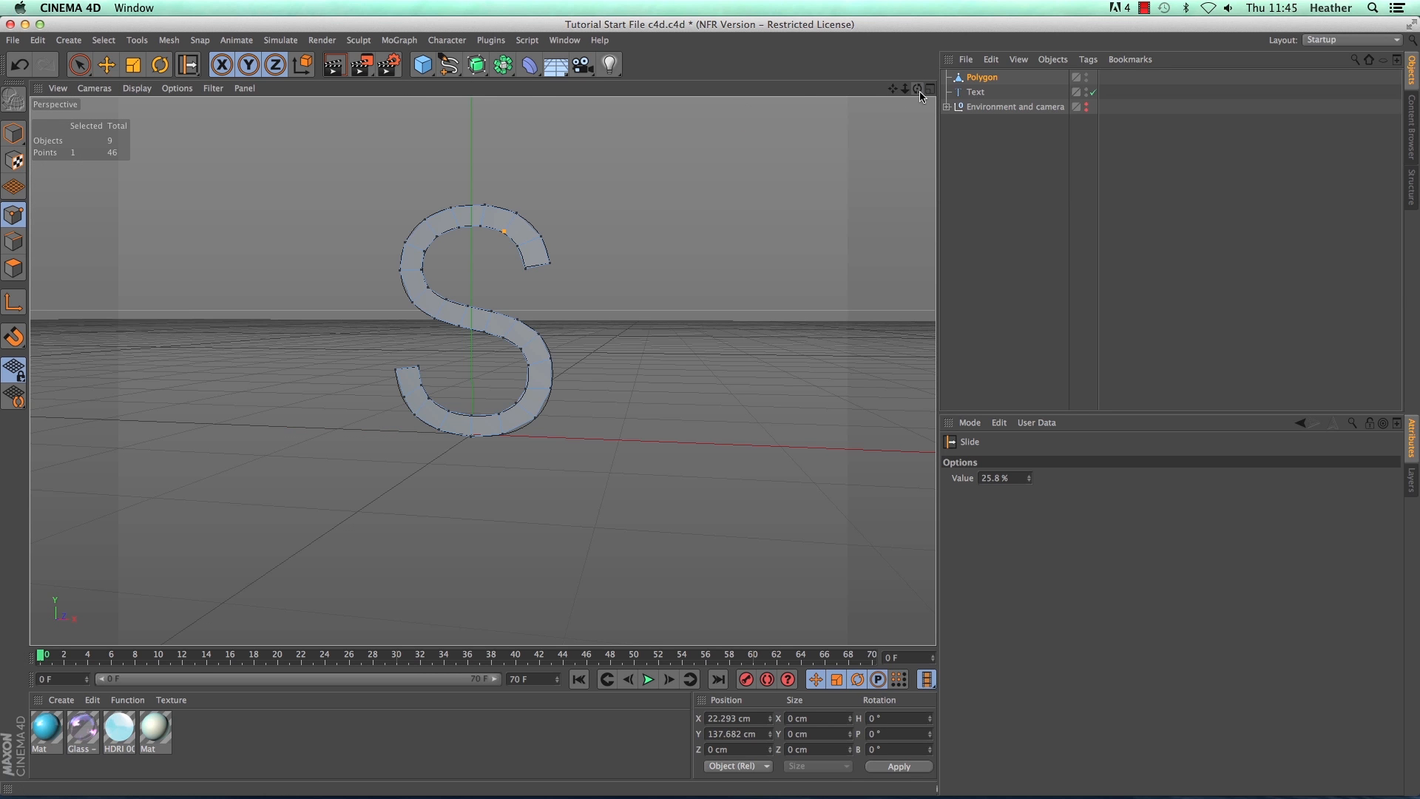
mouse_move(918, 88)
mouse_down()
mouse_move(881, 122)
mouse_move(924, 102)
mouse_up()
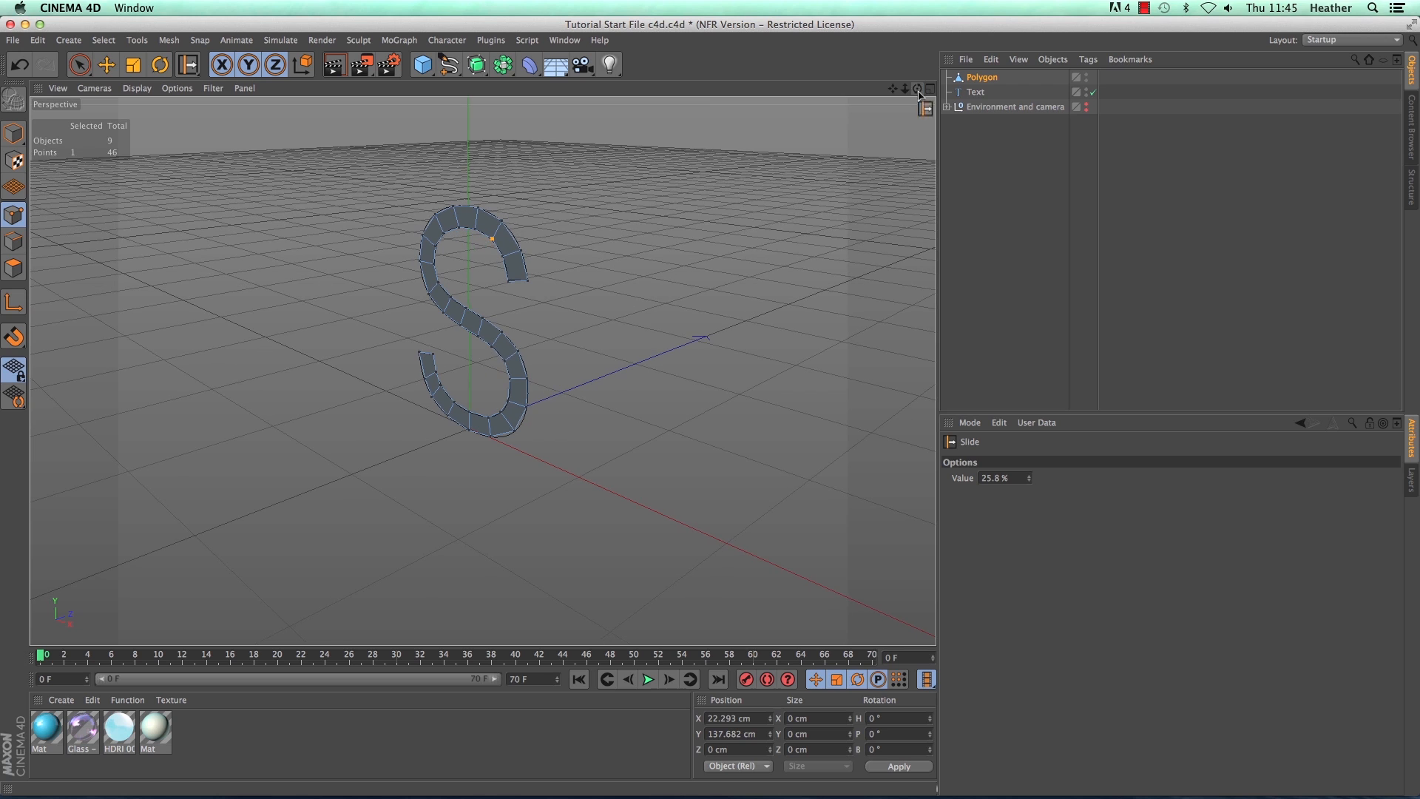
click(10, 278)
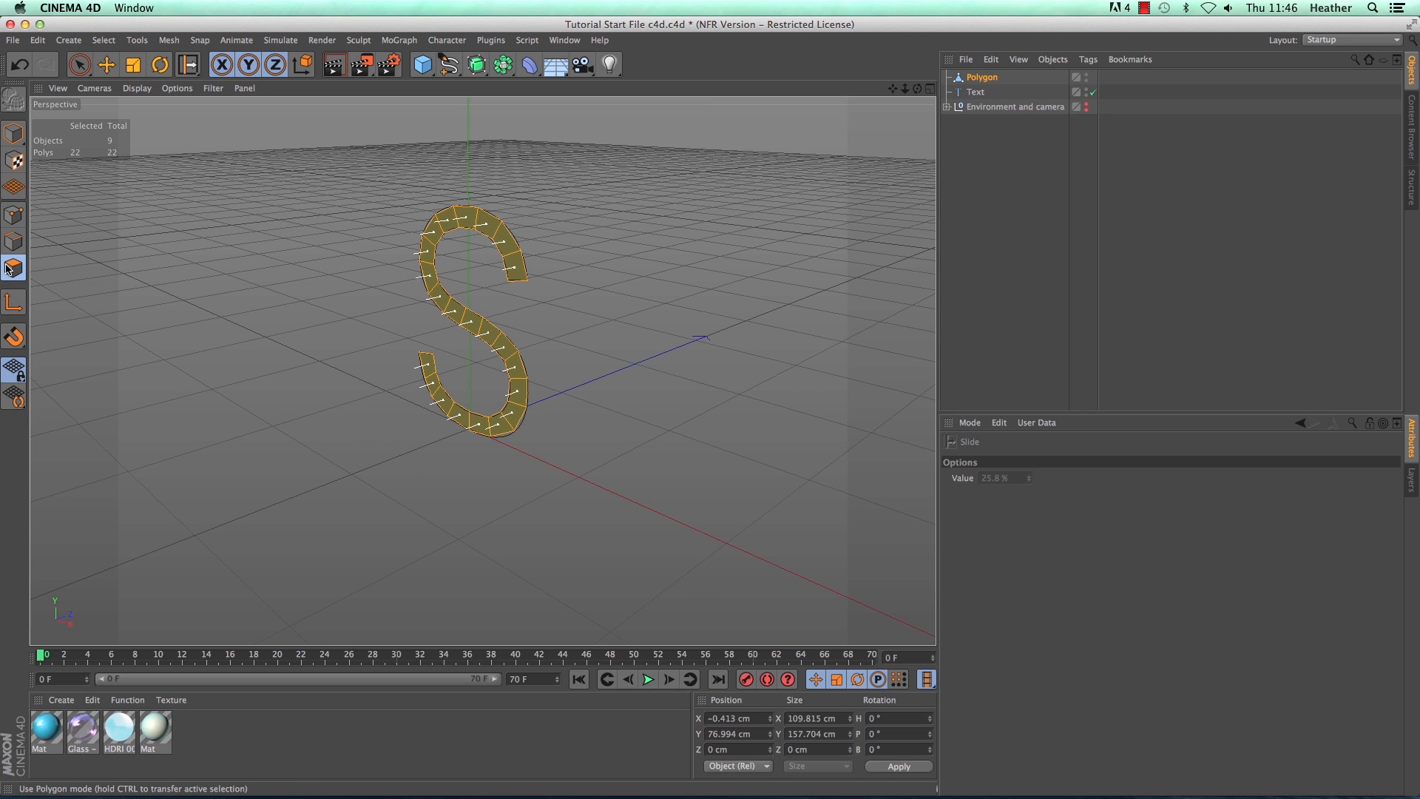
click(976, 91)
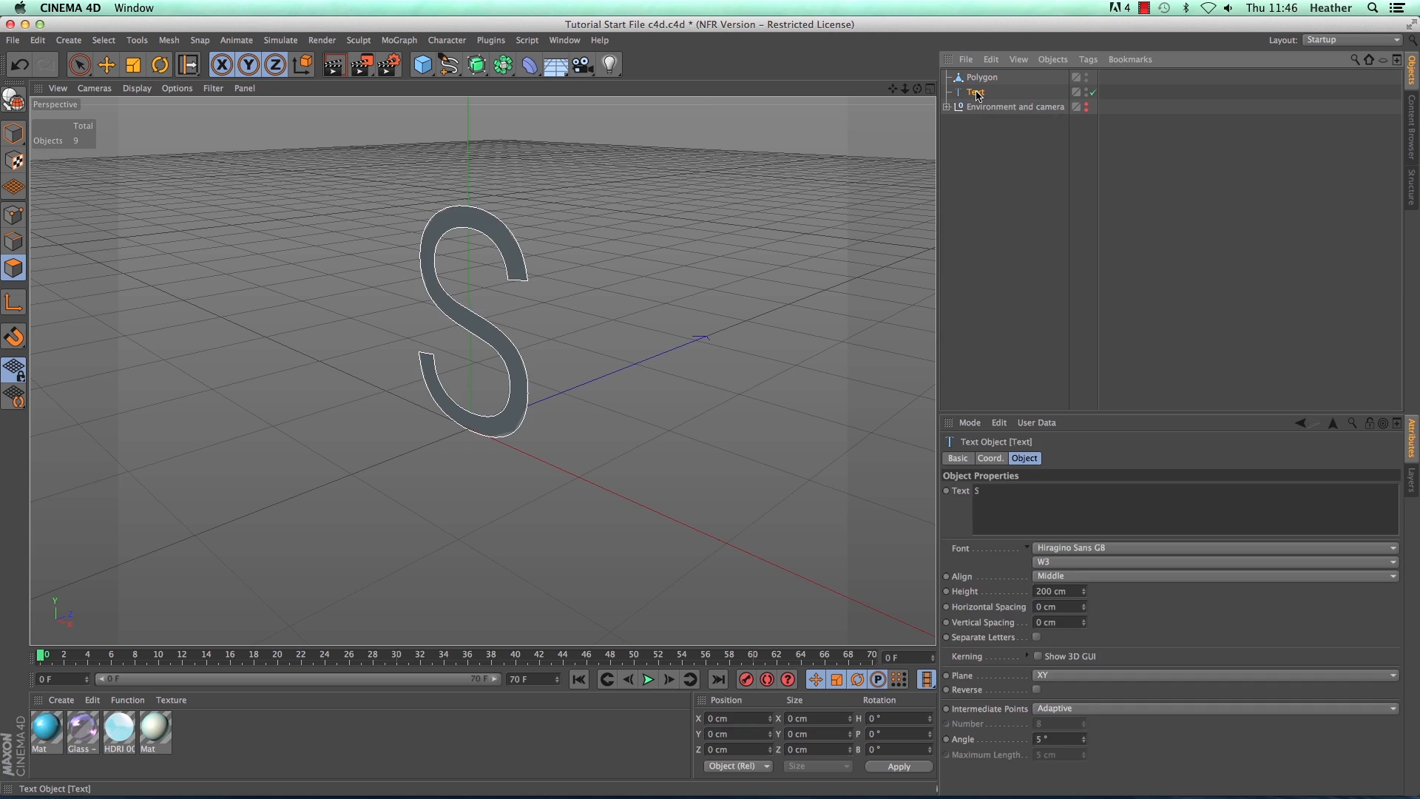
key(Delete)
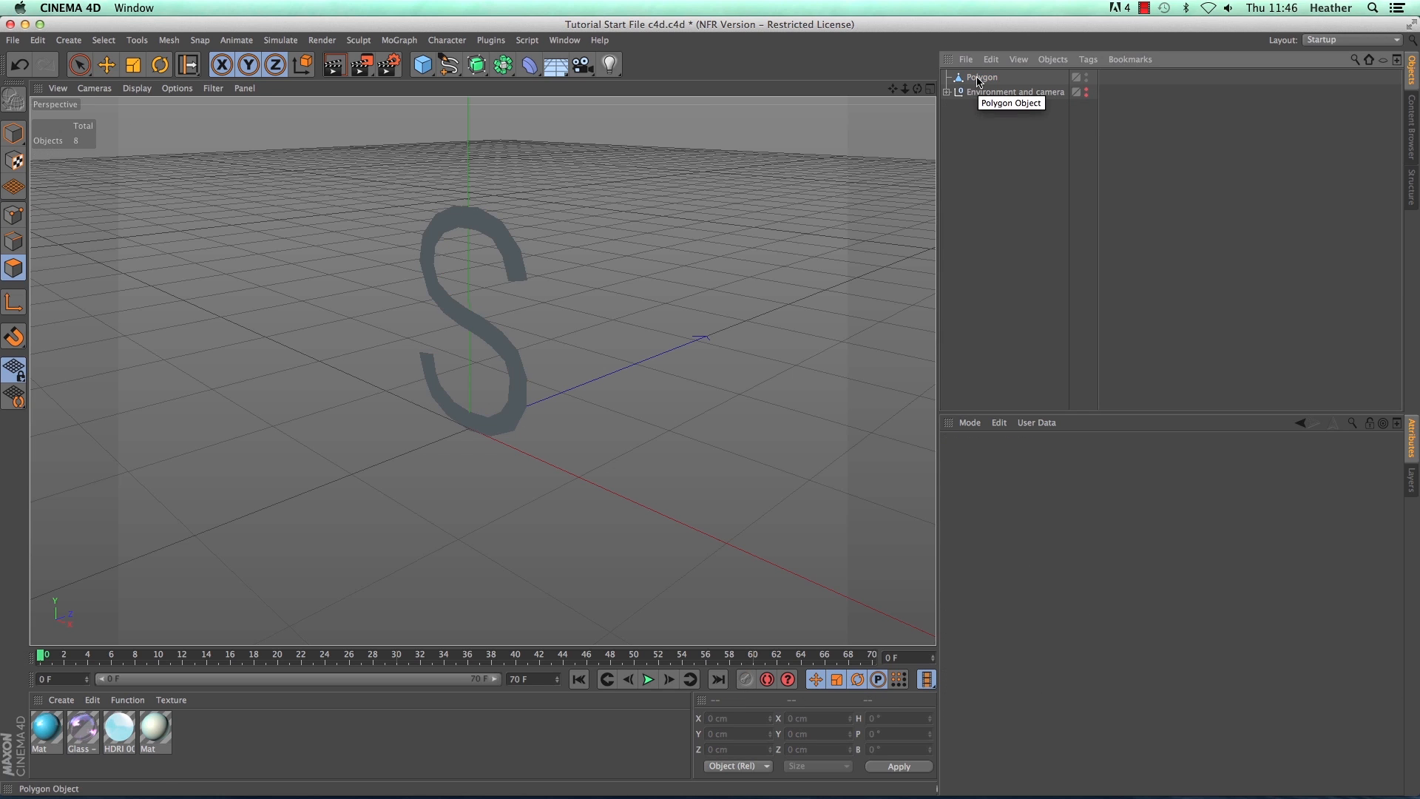
Step: Extrude all polygons of the Polygon object with a 15 cm offset, 1 subdivision and caps
click(980, 77)
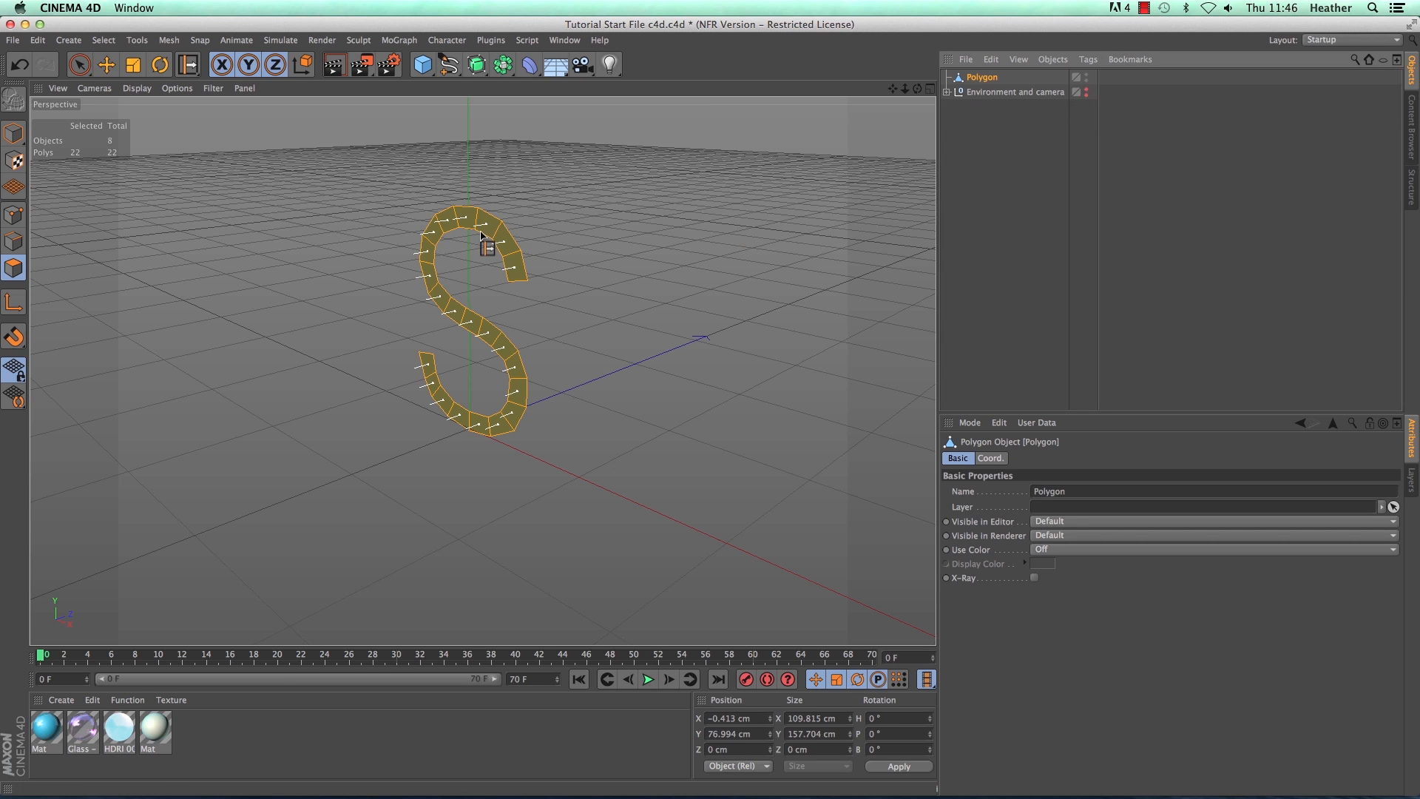
right_click(655, 211)
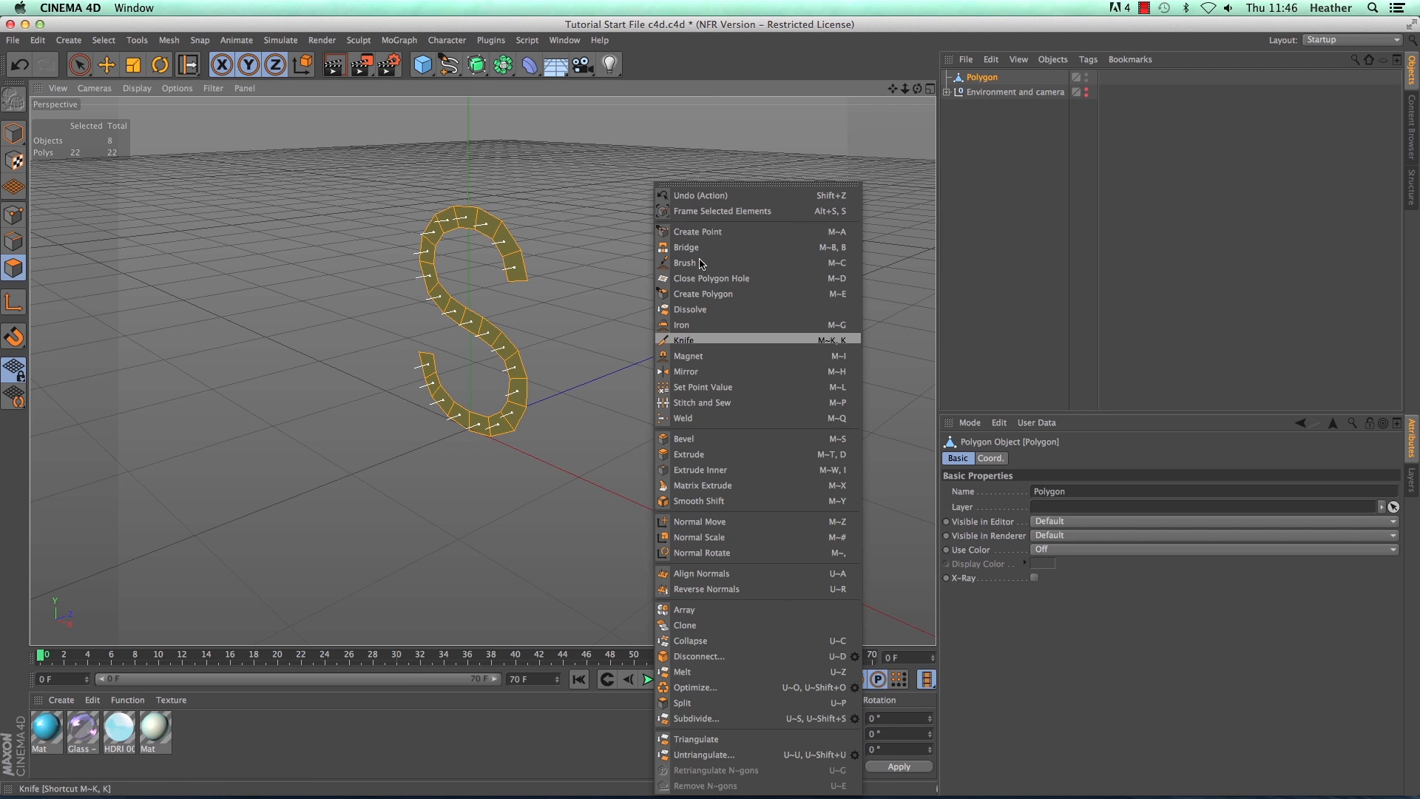
click(728, 454)
drag(917, 88, 967, 163)
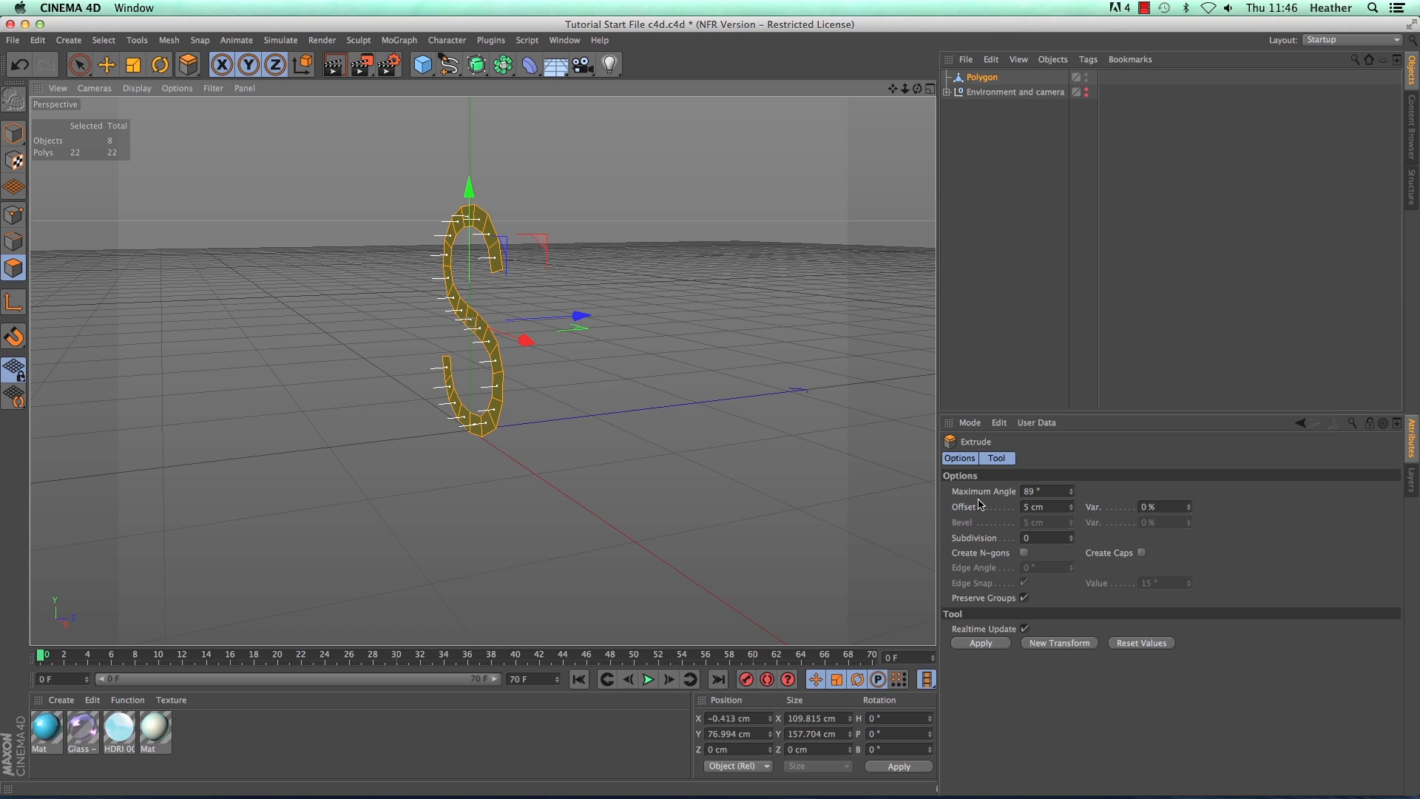
click(1025, 507)
text(1)
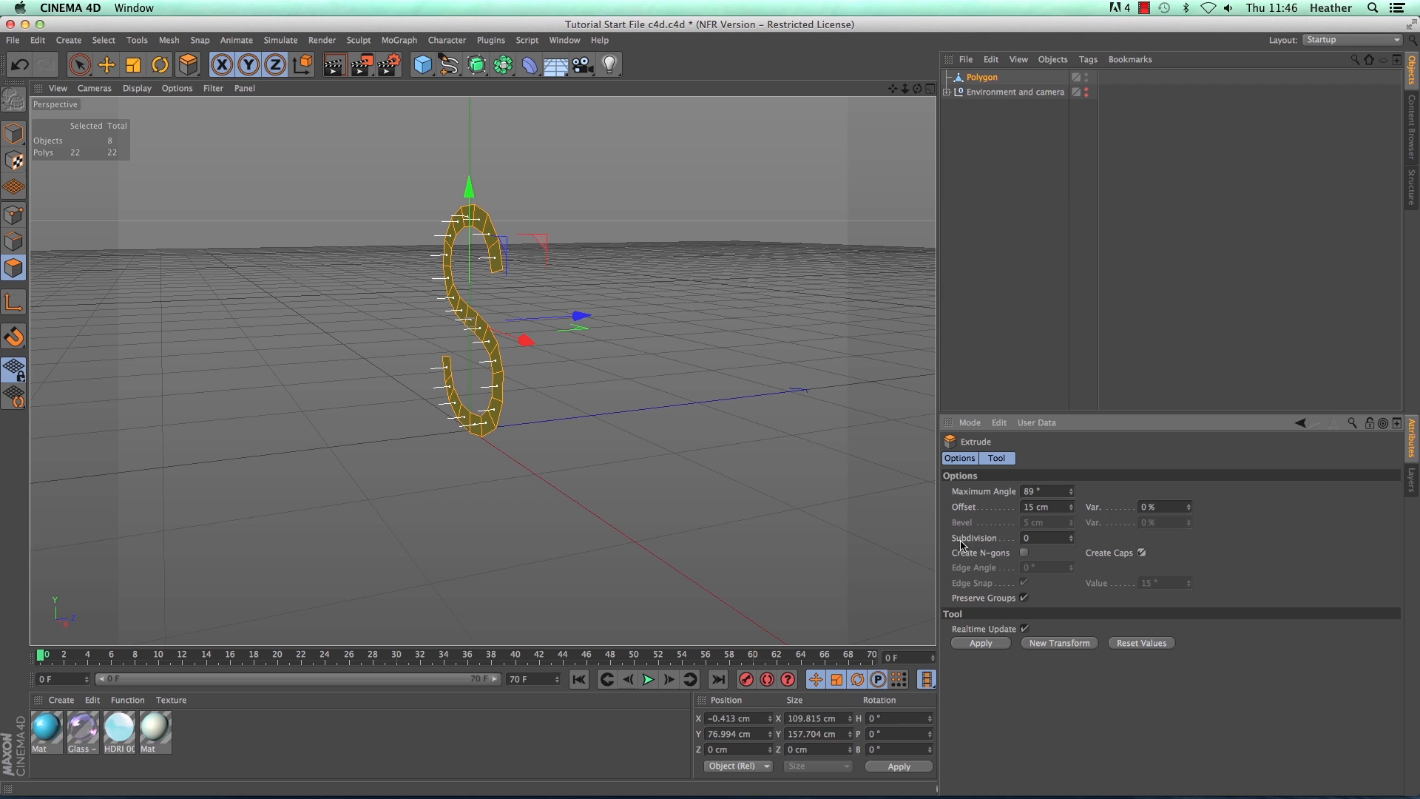
double_click(1032, 539)
click(975, 648)
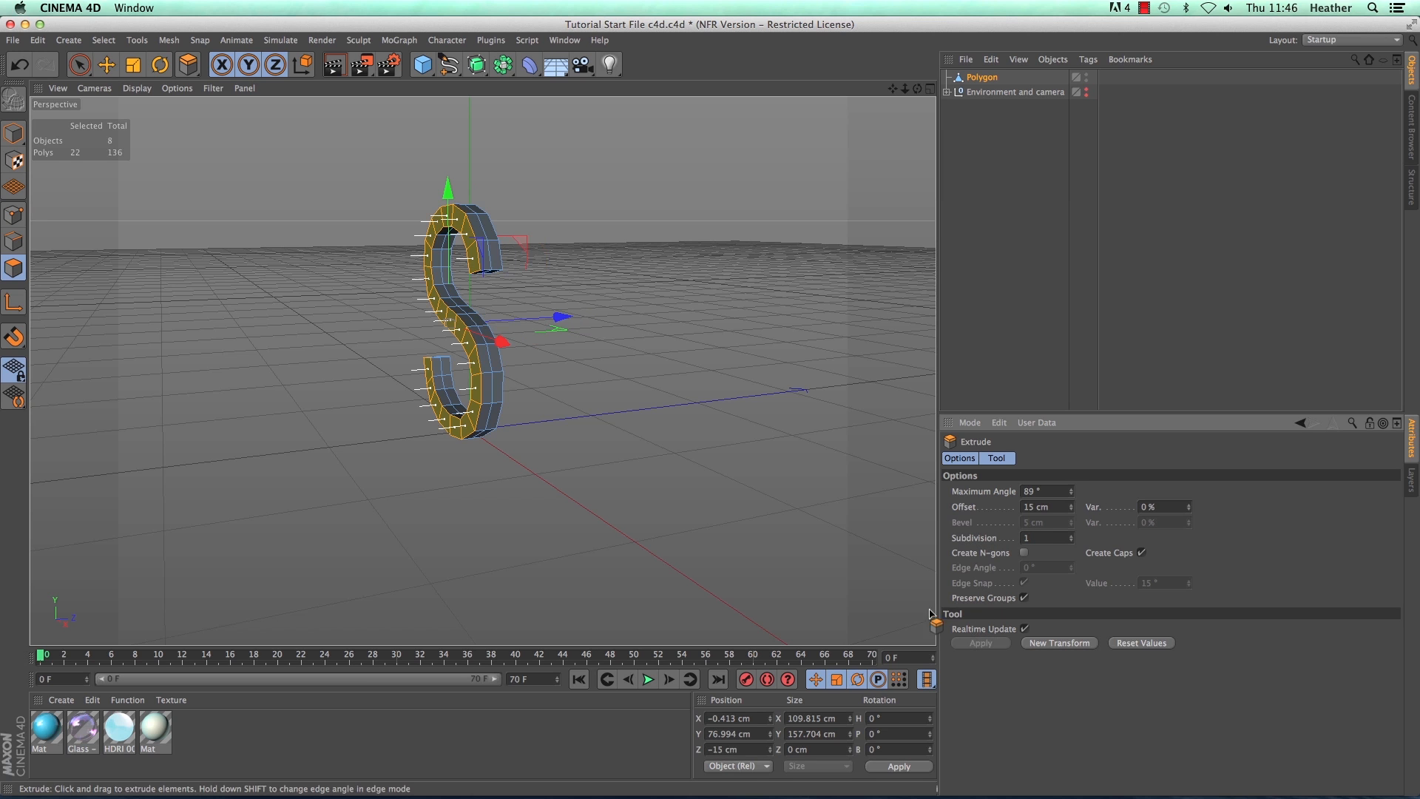
Step: With Live Selection, add the two end polygons at the S's upper tip to the selected front faces
drag(904, 88, 482, 372)
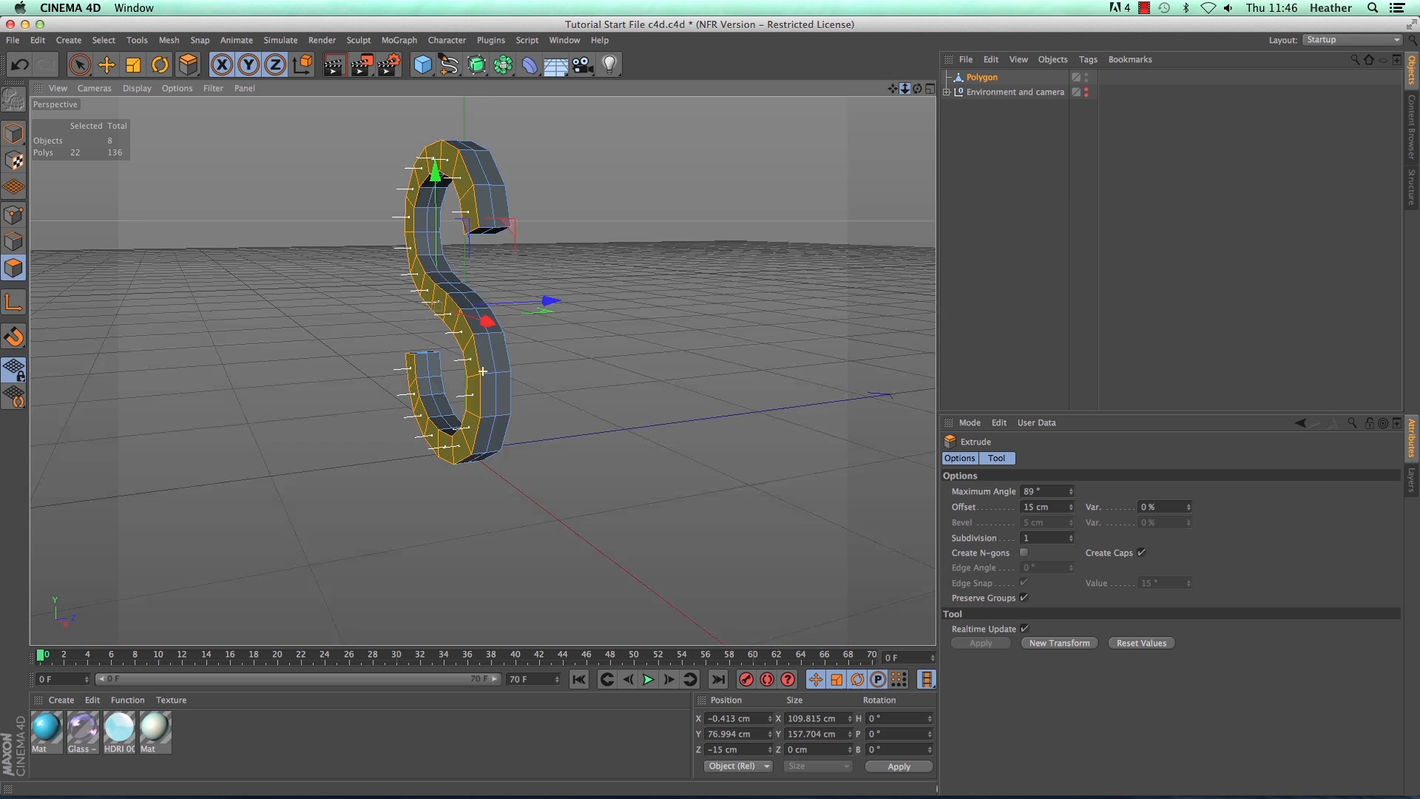
click(80, 65)
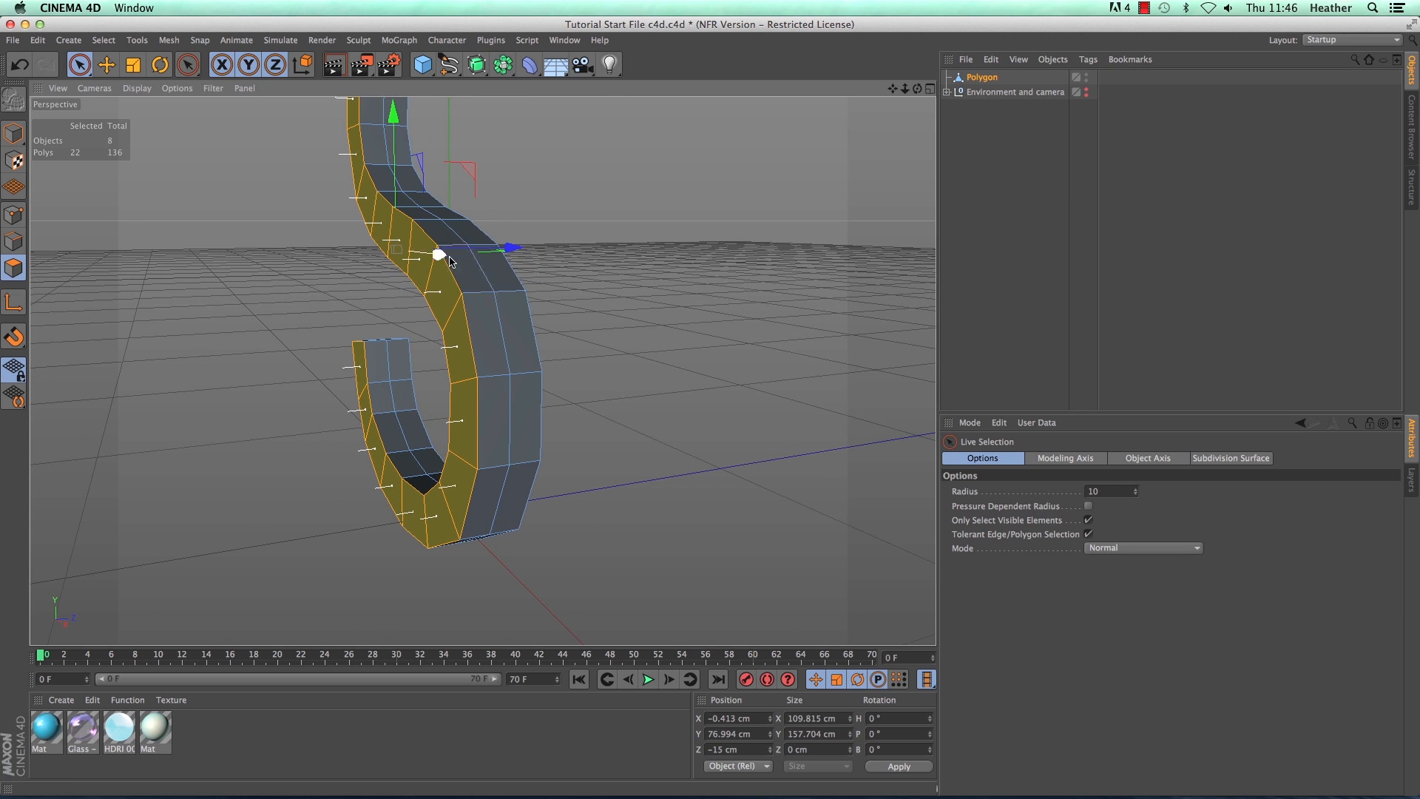
drag(904, 89, 483, 372)
alt+right_drag(482, 372, 710, 409)
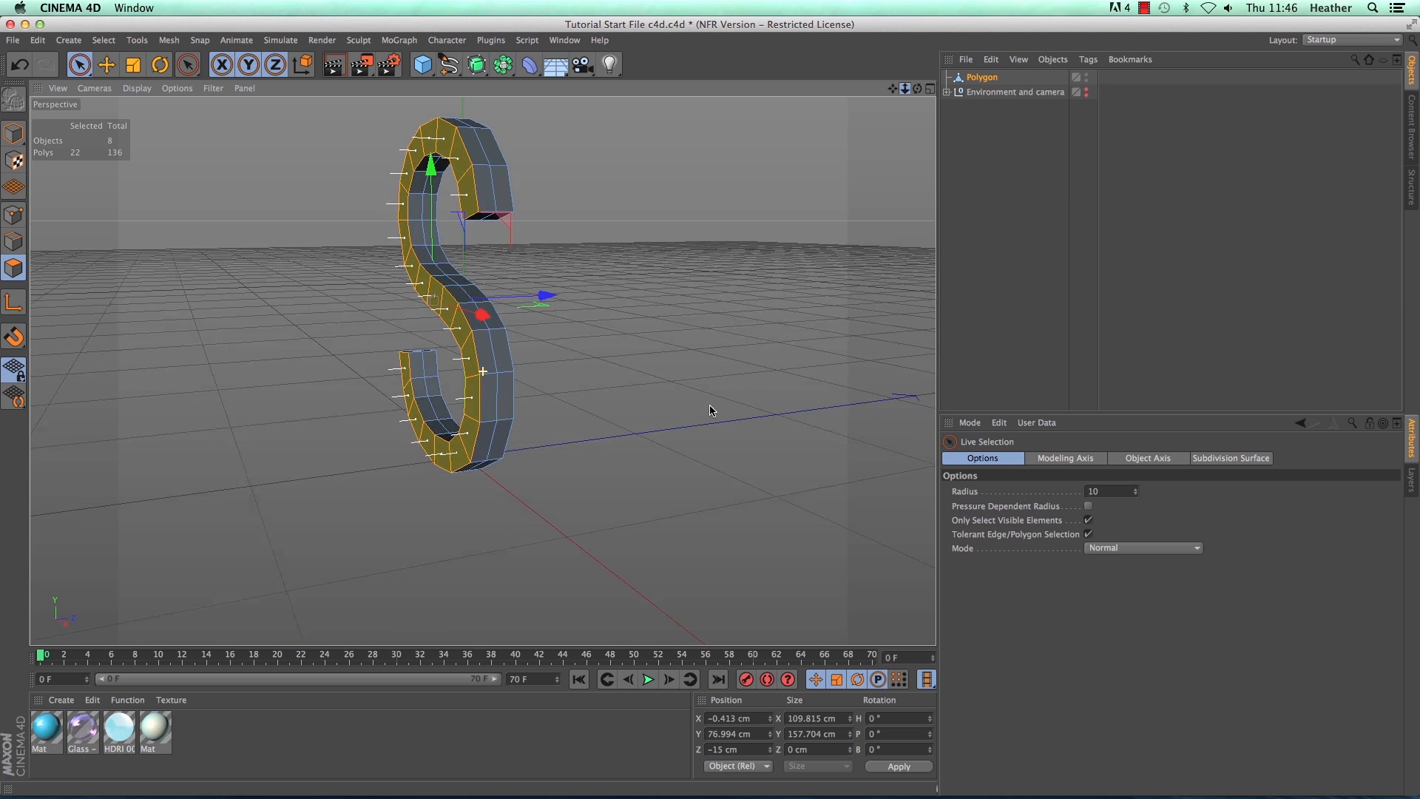
alt+middle_drag(710, 409, 724, 468)
alt+drag(710, 409, 696, 414)
drag(916, 86, 932, 73)
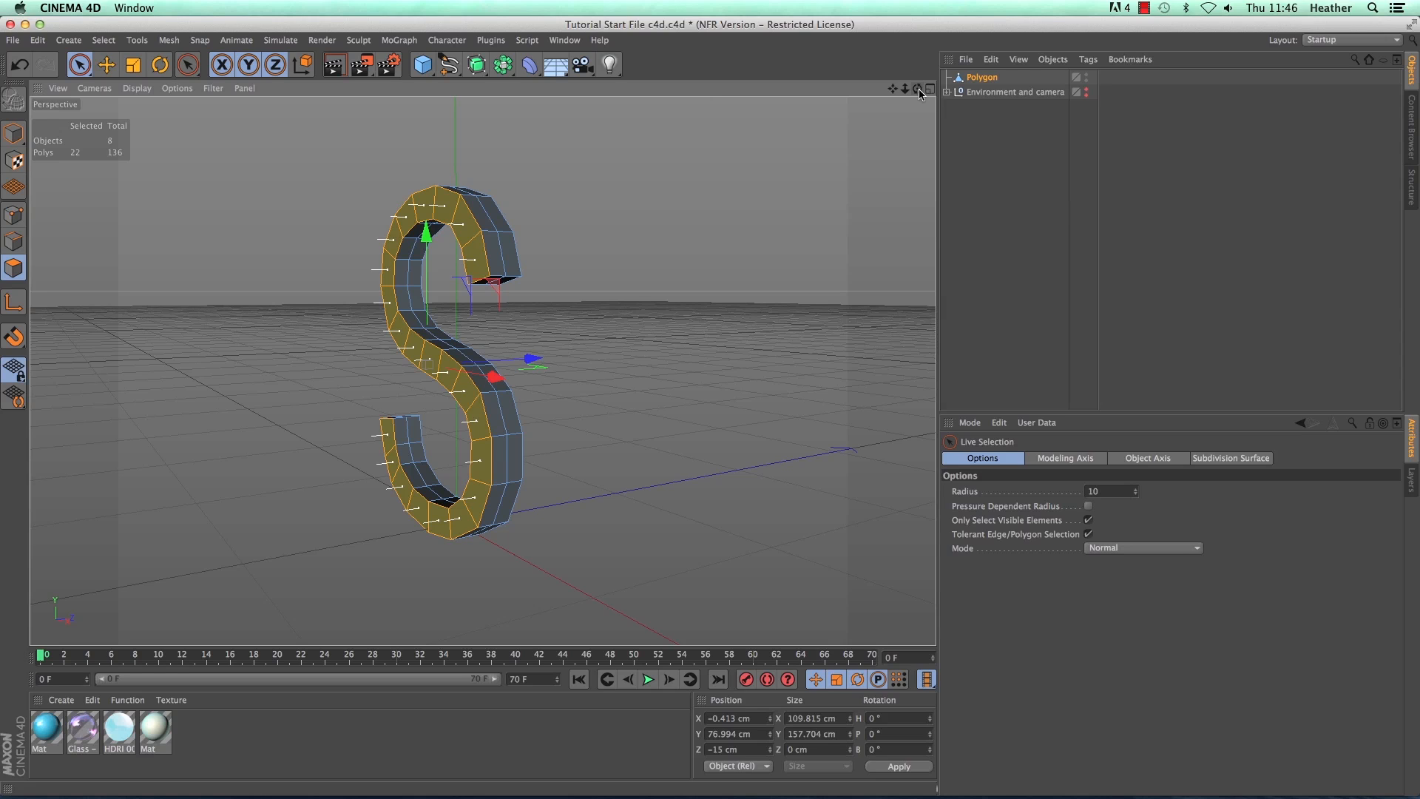
drag(919, 91, 919, 58)
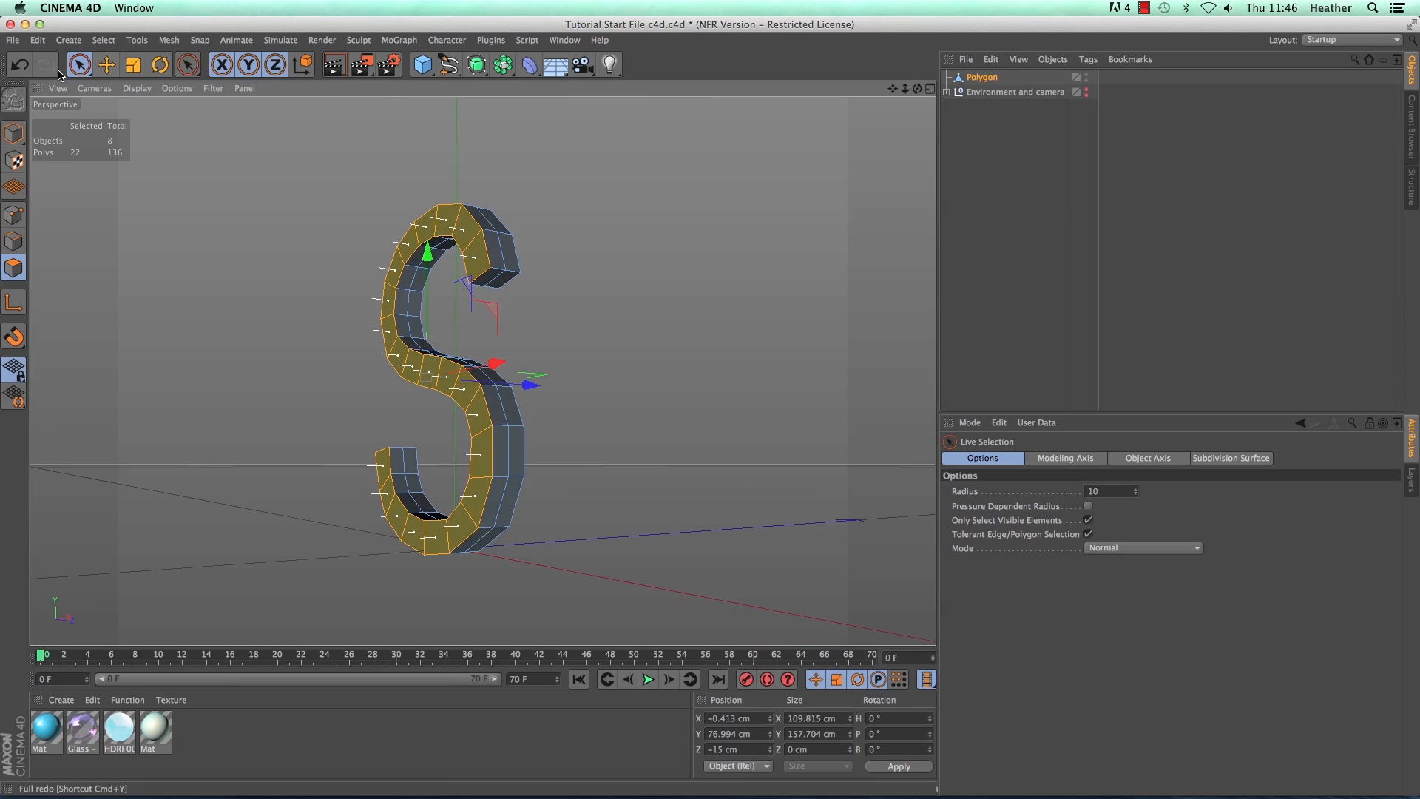
shift+click(489, 283)
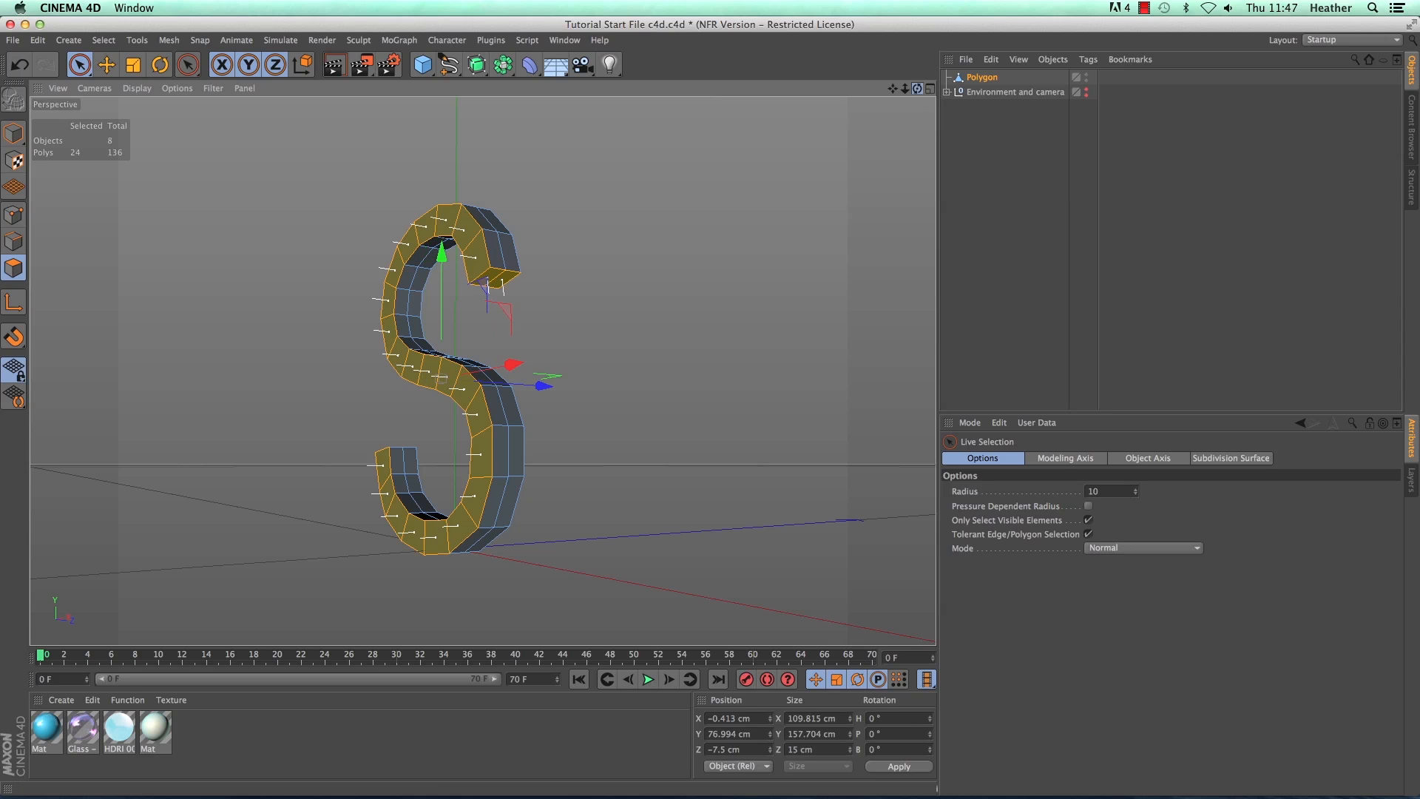
Step: Extend the selection to the two end polygons at the S's lower tip and all polygons of the back face
drag(918, 89, 1117, 115)
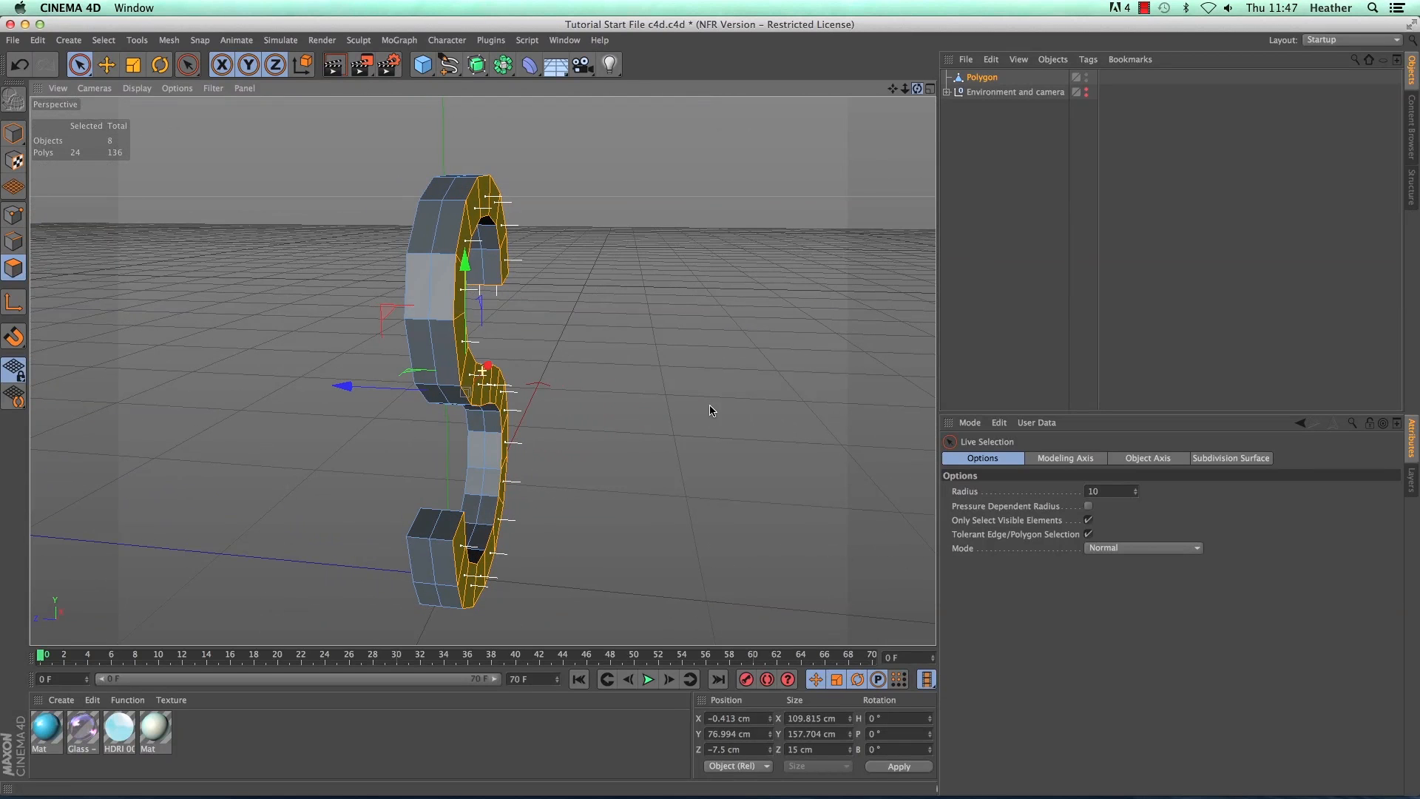
shift+click(436, 523)
mouse_move(915, 91)
mouse_down()
mouse_move(311, 266)
mouse_move(442, 200)
mouse_move(549, 226)
mouse_up()
mouse_move(580, 293)
shift+mouse_down()
mouse_move(555, 372)
mouse_move(422, 406)
mouse_move(343, 458)
mouse_move(351, 529)
mouse_move(413, 577)
mouse_move(509, 586)
mouse_move(566, 552)
shift+mouse_up()
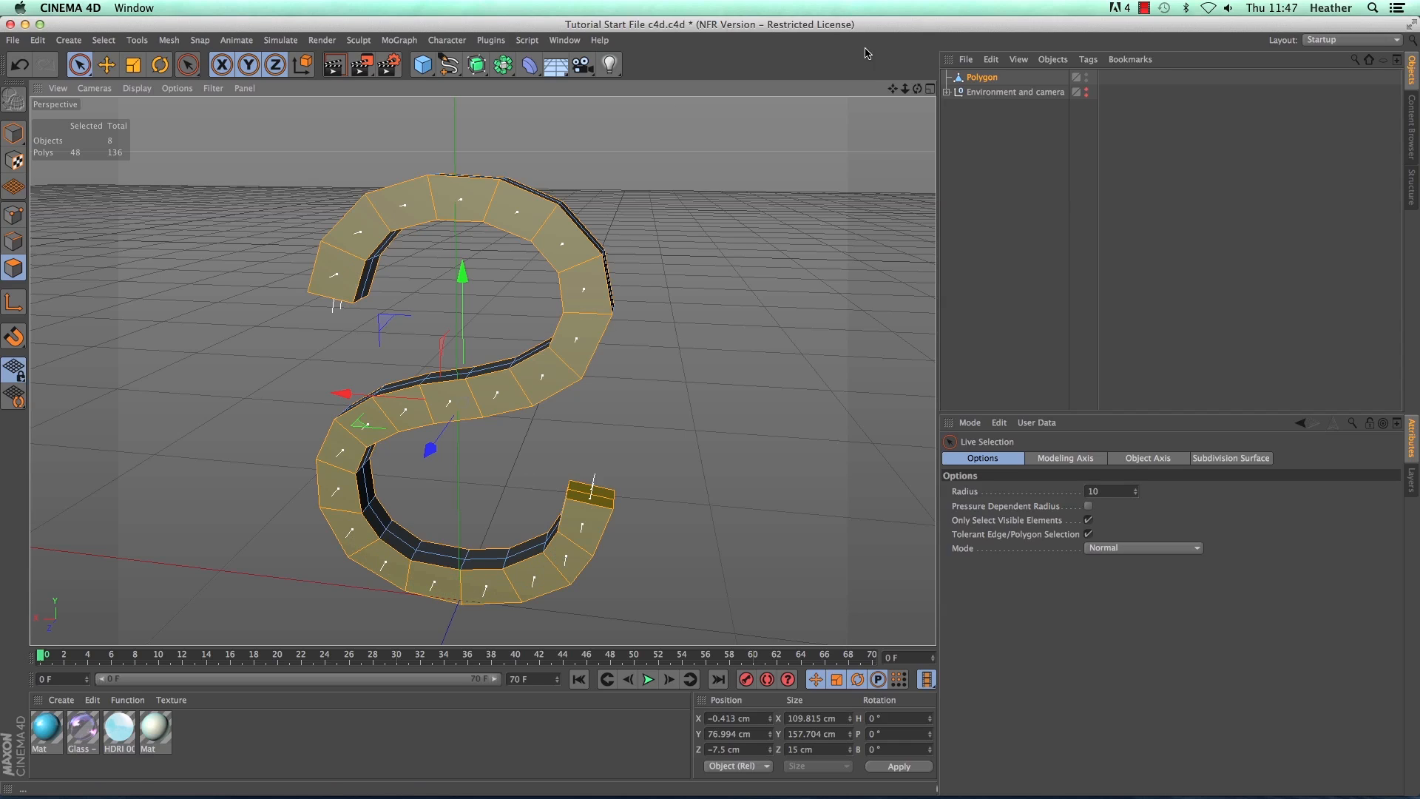
Step: Using the Knife in Loop mode, restricted to the selection, cut a loop lengthwise through the selected faces at about 51% offset
drag(918, 88, 871, 34)
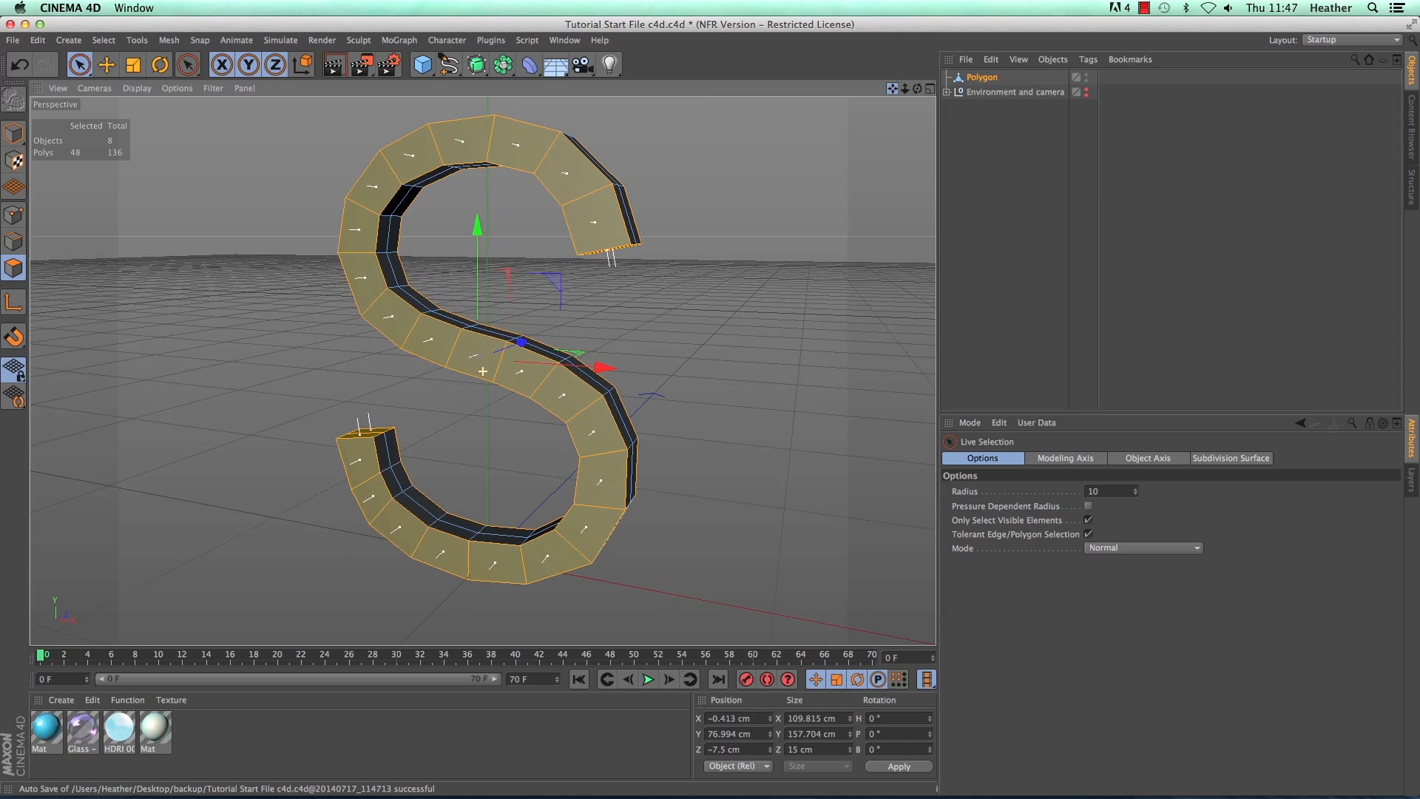
right_click(793, 162)
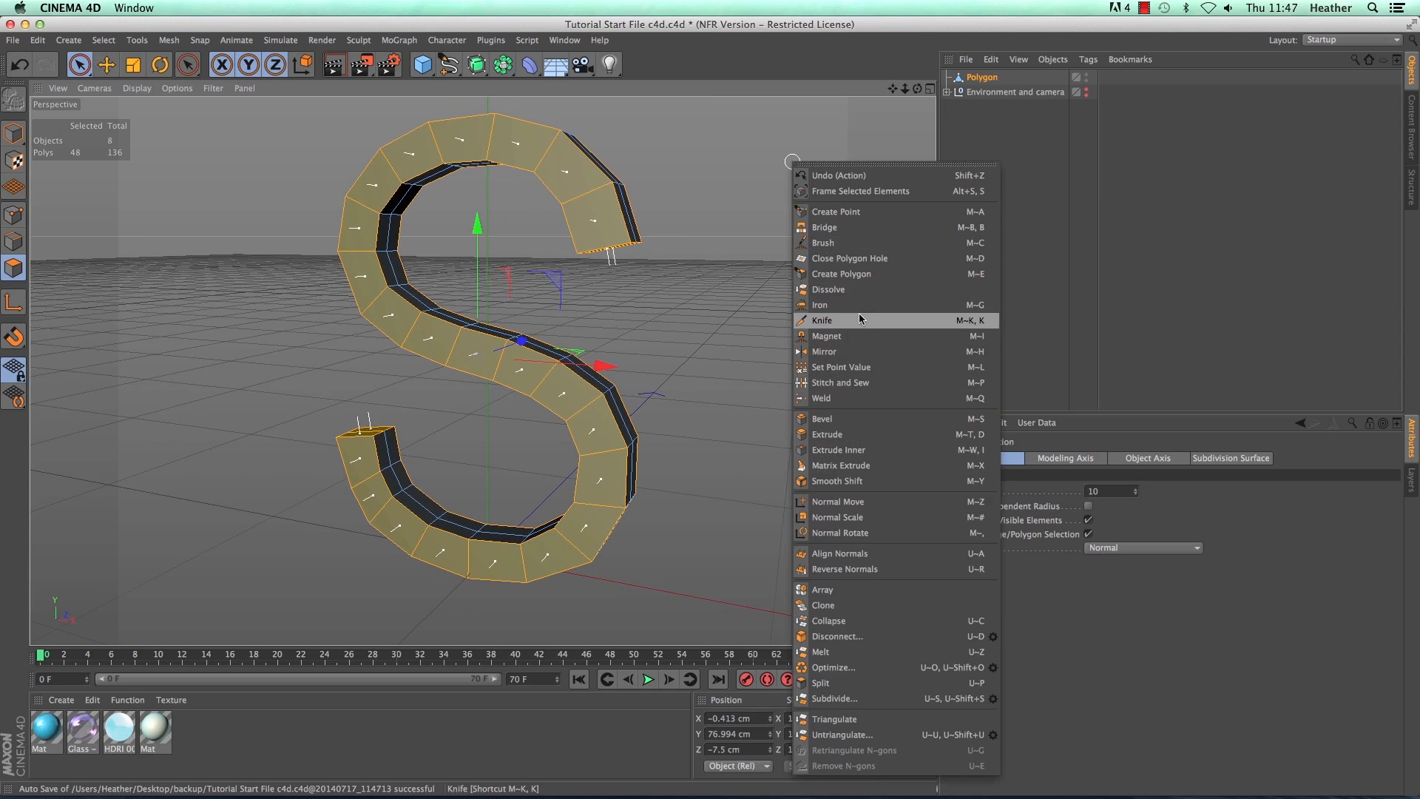
click(917, 320)
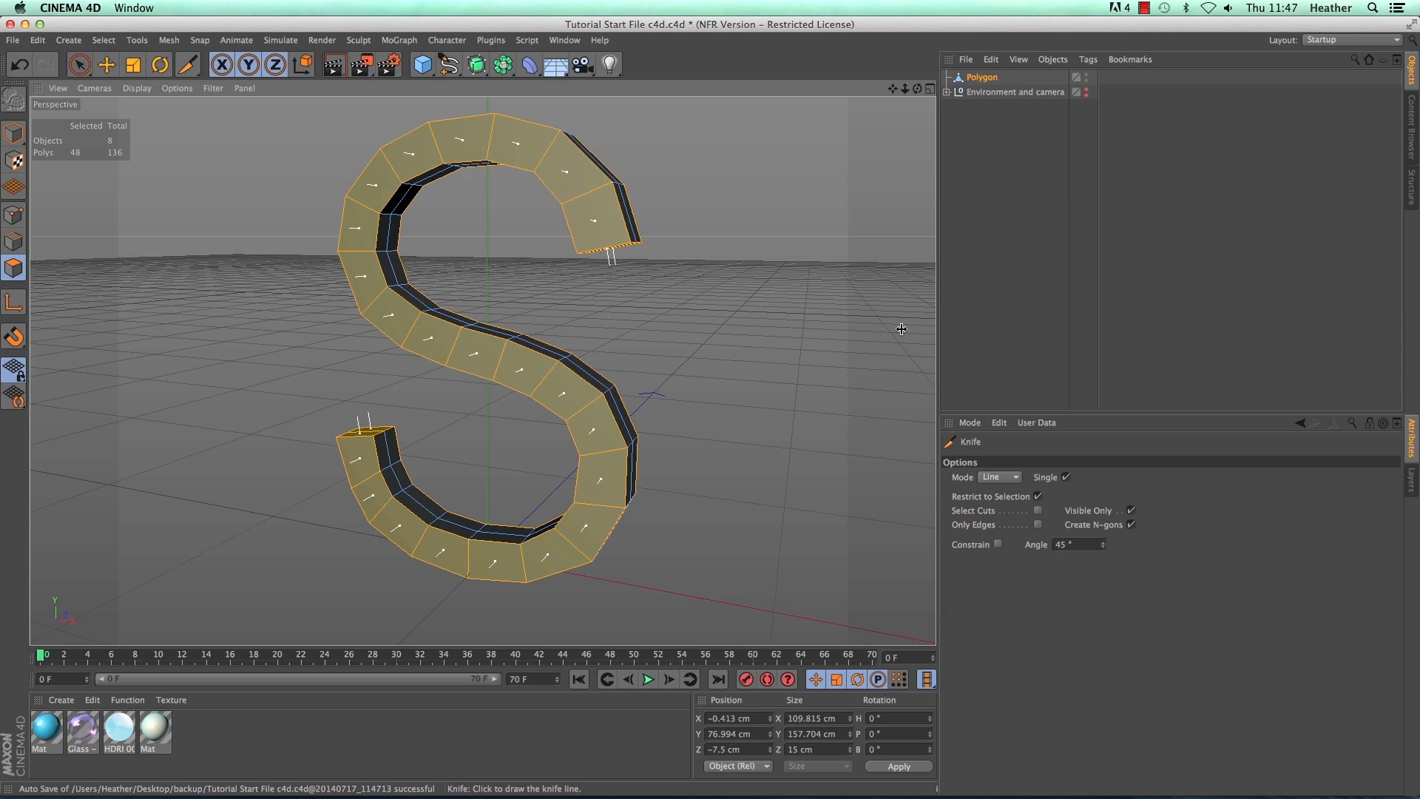
click(1012, 478)
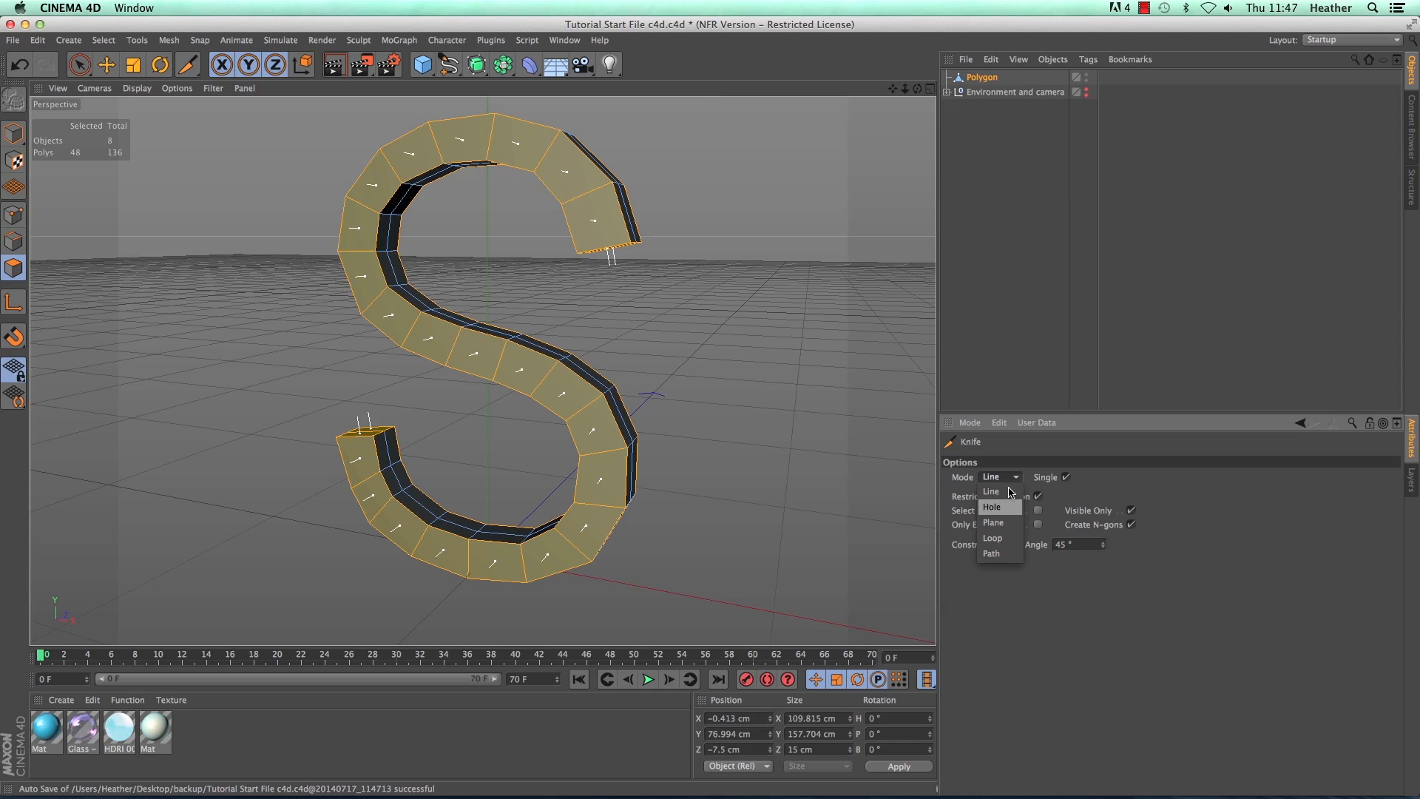
click(1012, 539)
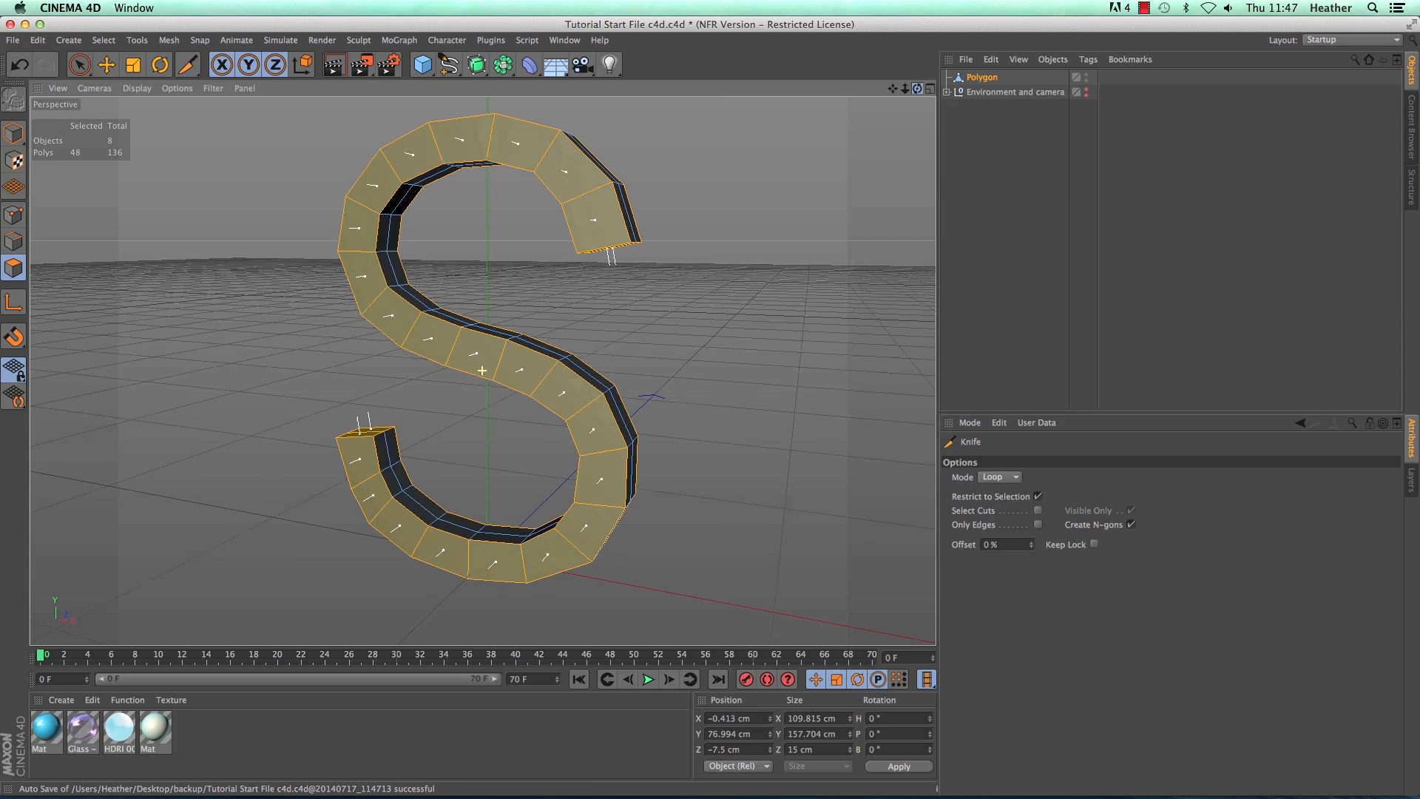
alt+drag(482, 370, 711, 406)
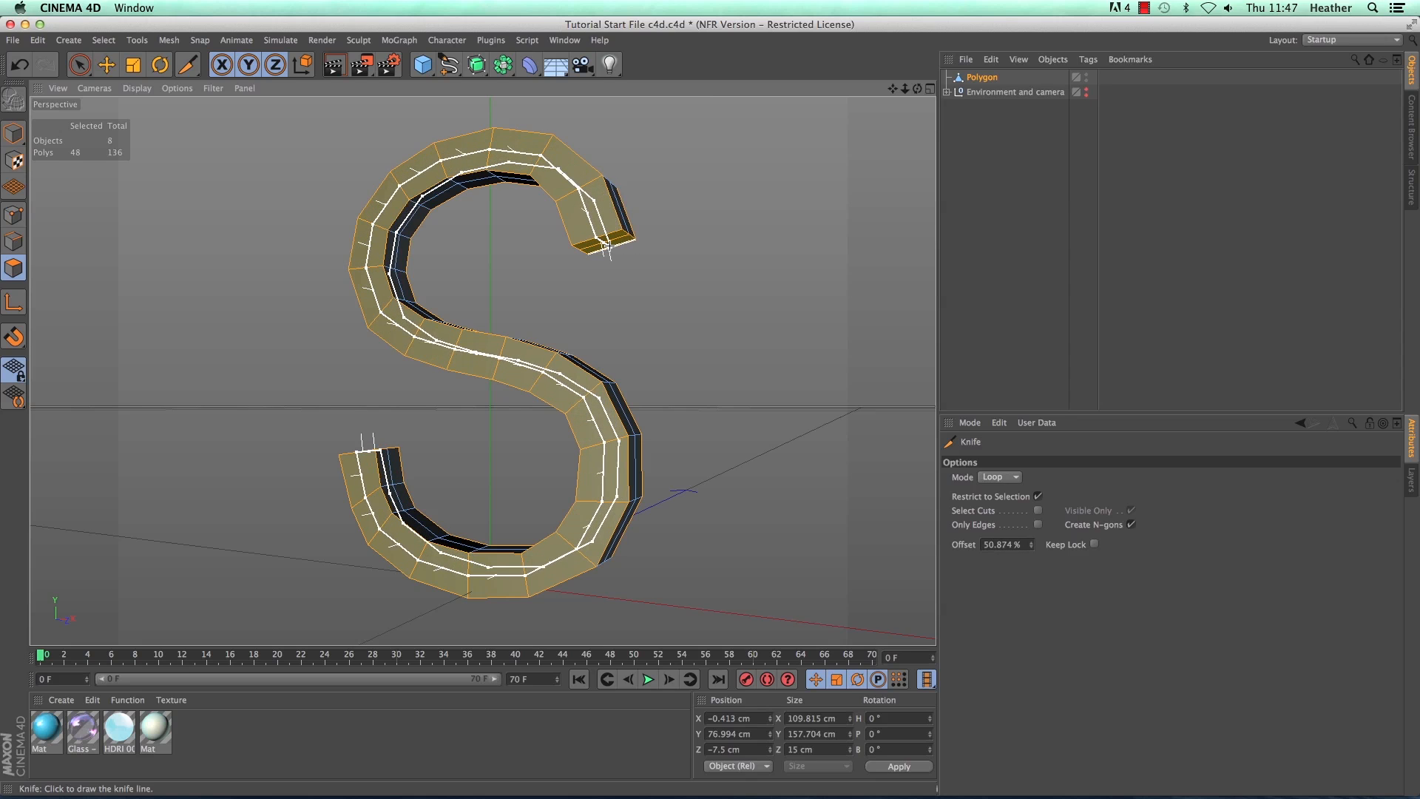
click(606, 247)
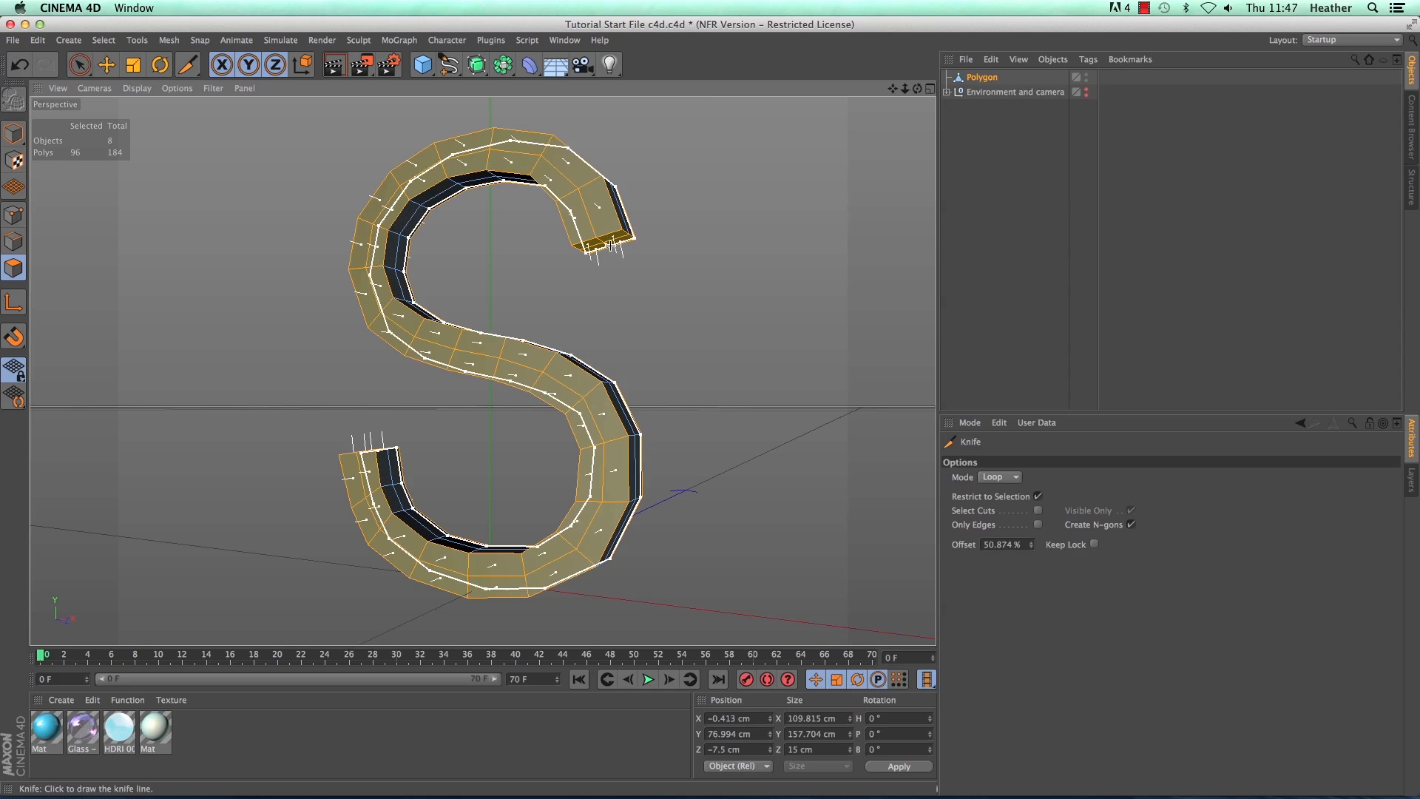
Step: Add a MoGraph Matrix object to the scene and render a preview of the view
mouse_move(918, 89)
mouse_down()
mouse_move(1199, 119)
mouse_move(903, 92)
mouse_move(924, 59)
mouse_move(962, 52)
mouse_move(932, 105)
mouse_up()
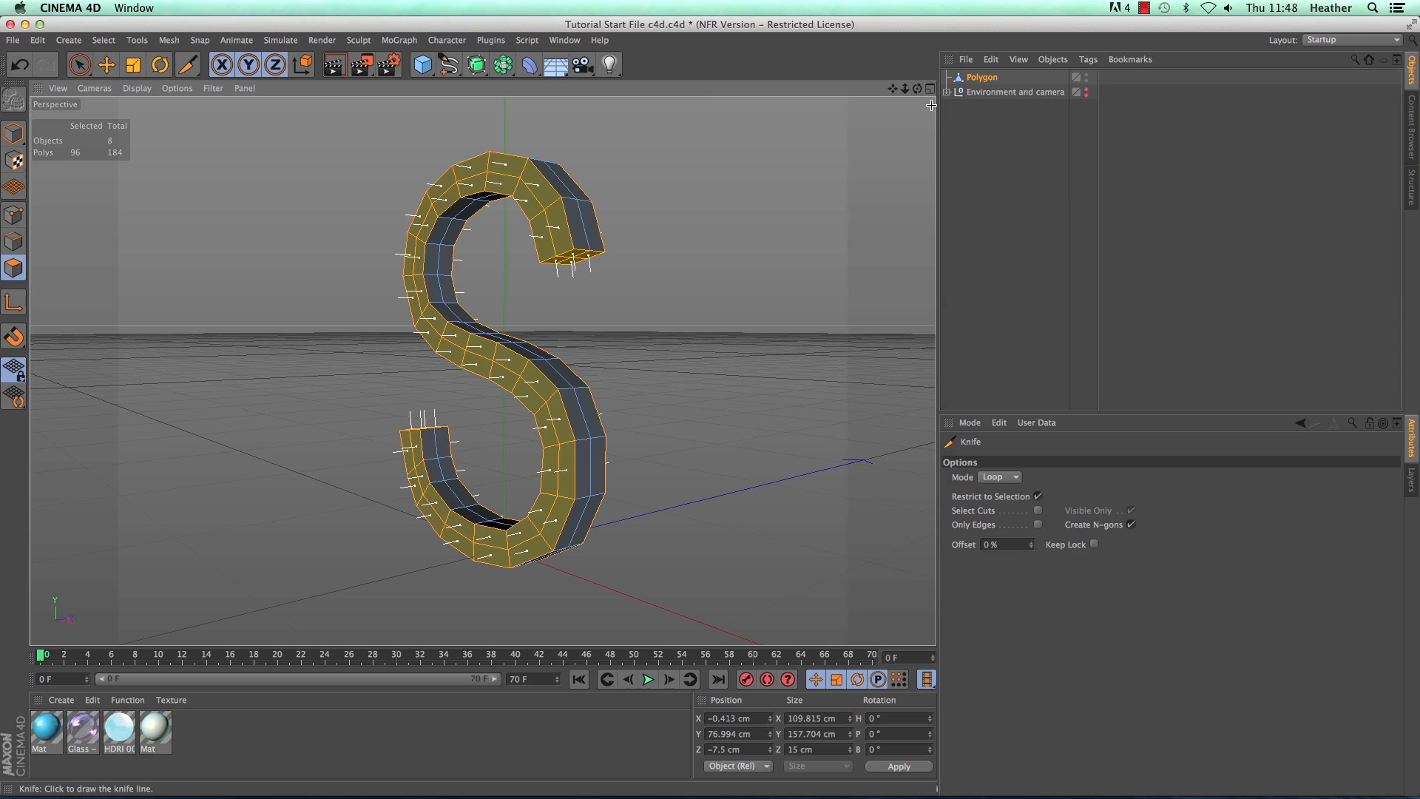
click(399, 40)
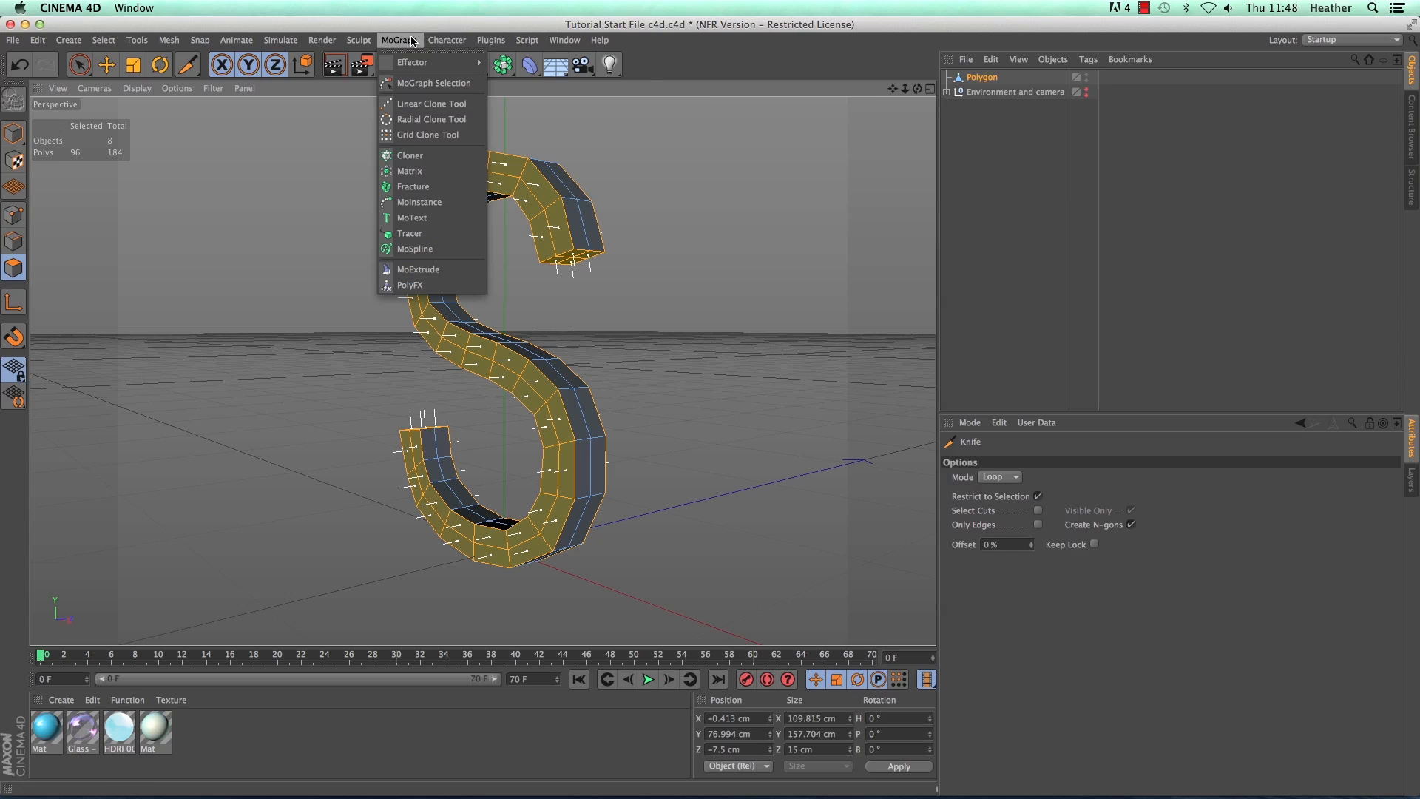
click(428, 174)
drag(917, 88, 893, 37)
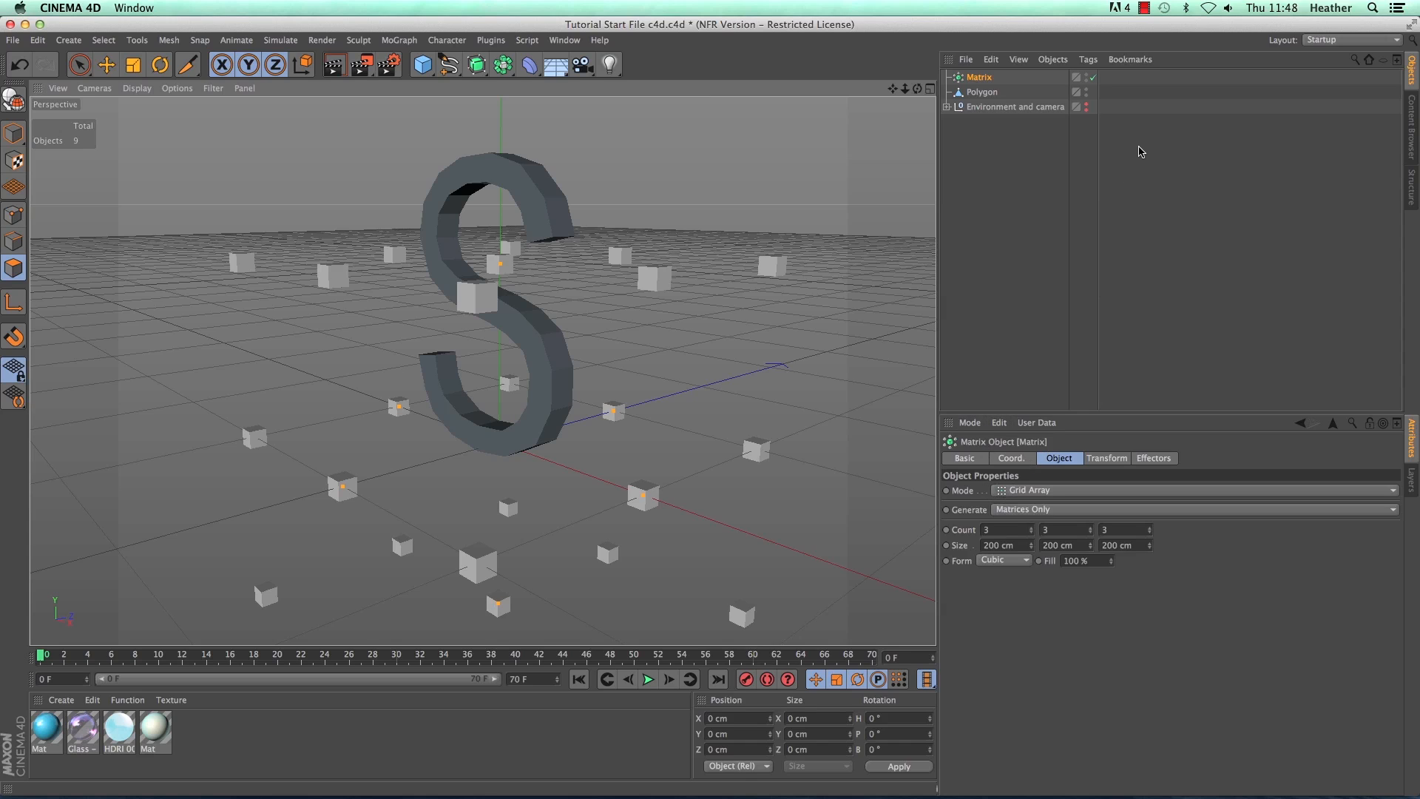
click(341, 65)
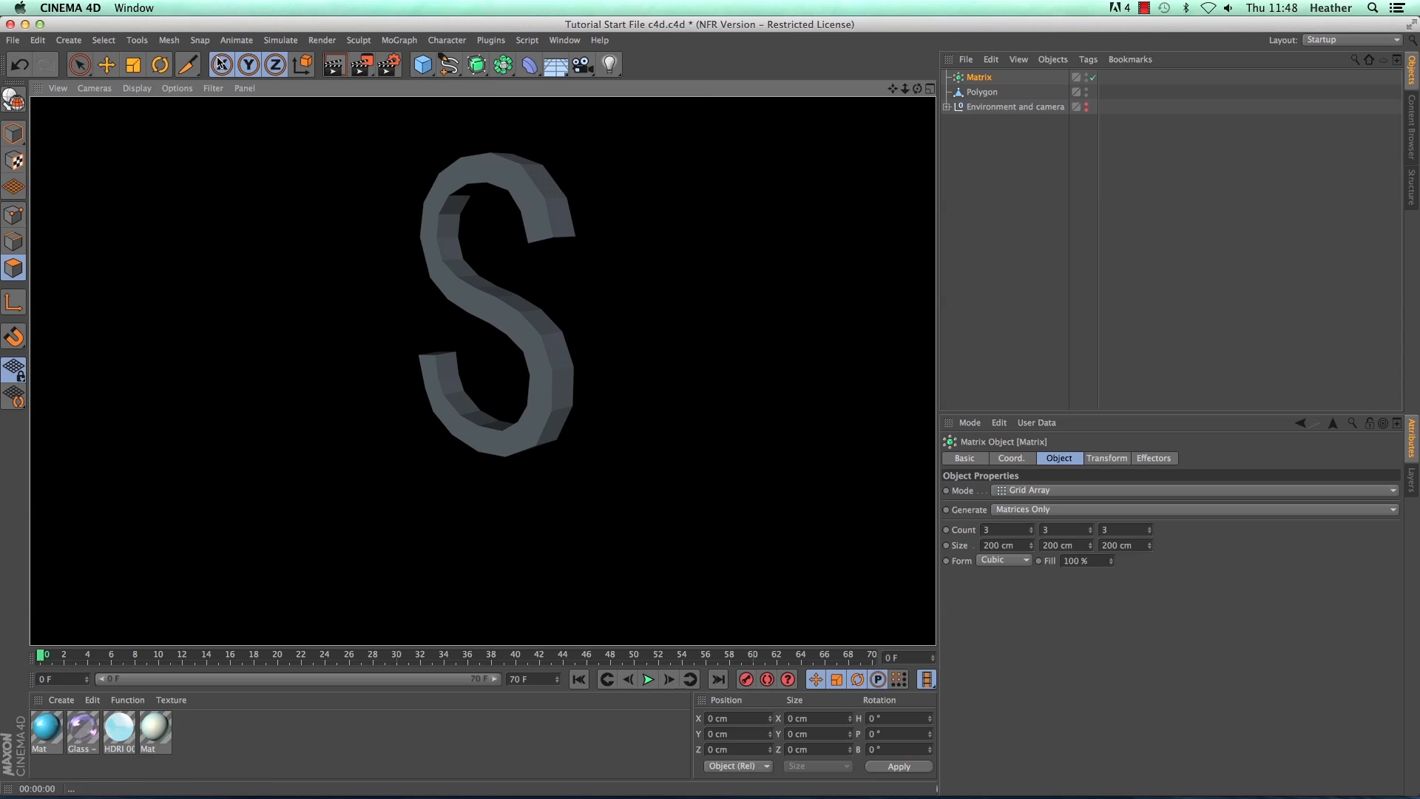
click(80, 66)
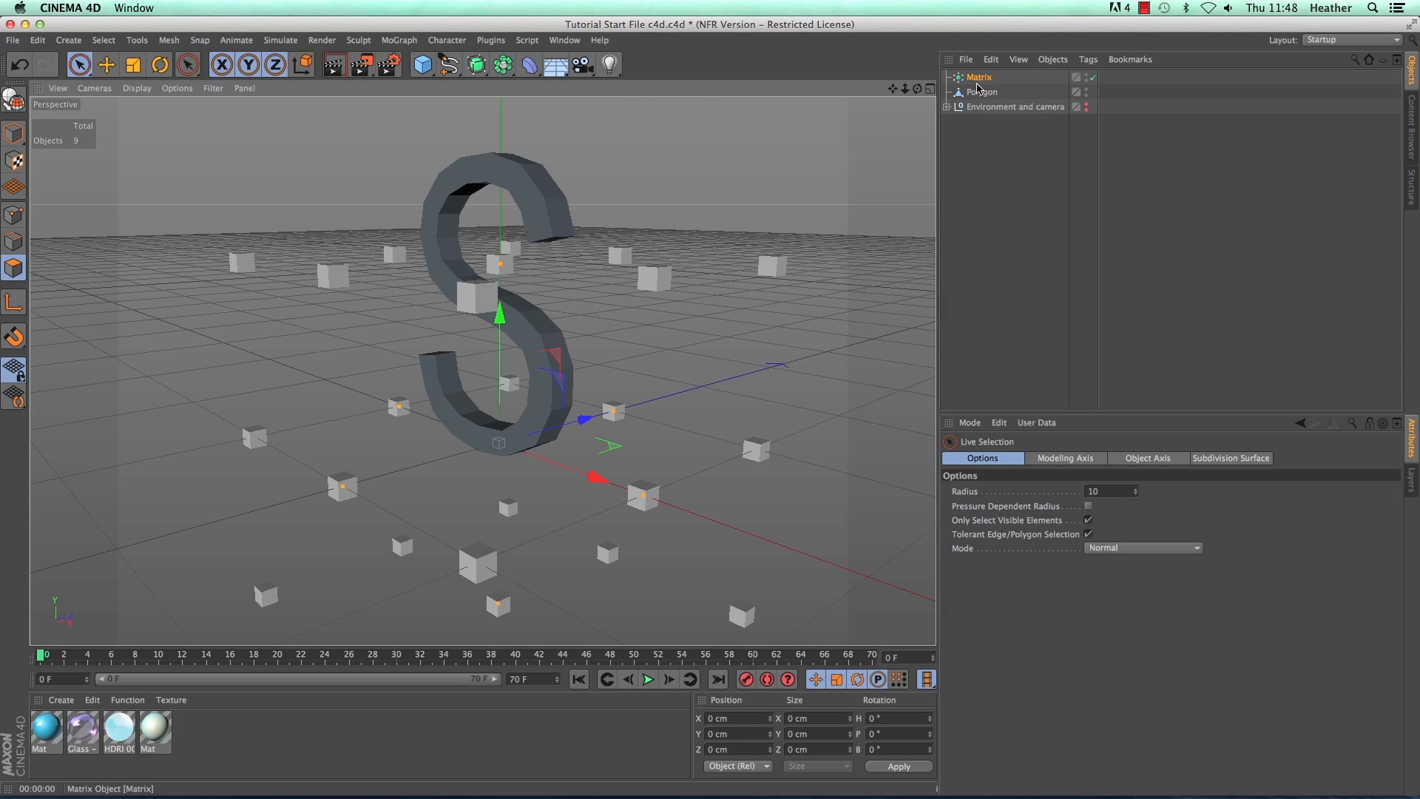
Step: Set the Matrix to Object mode with Polygon as its source object, and render a preview of the view
click(979, 78)
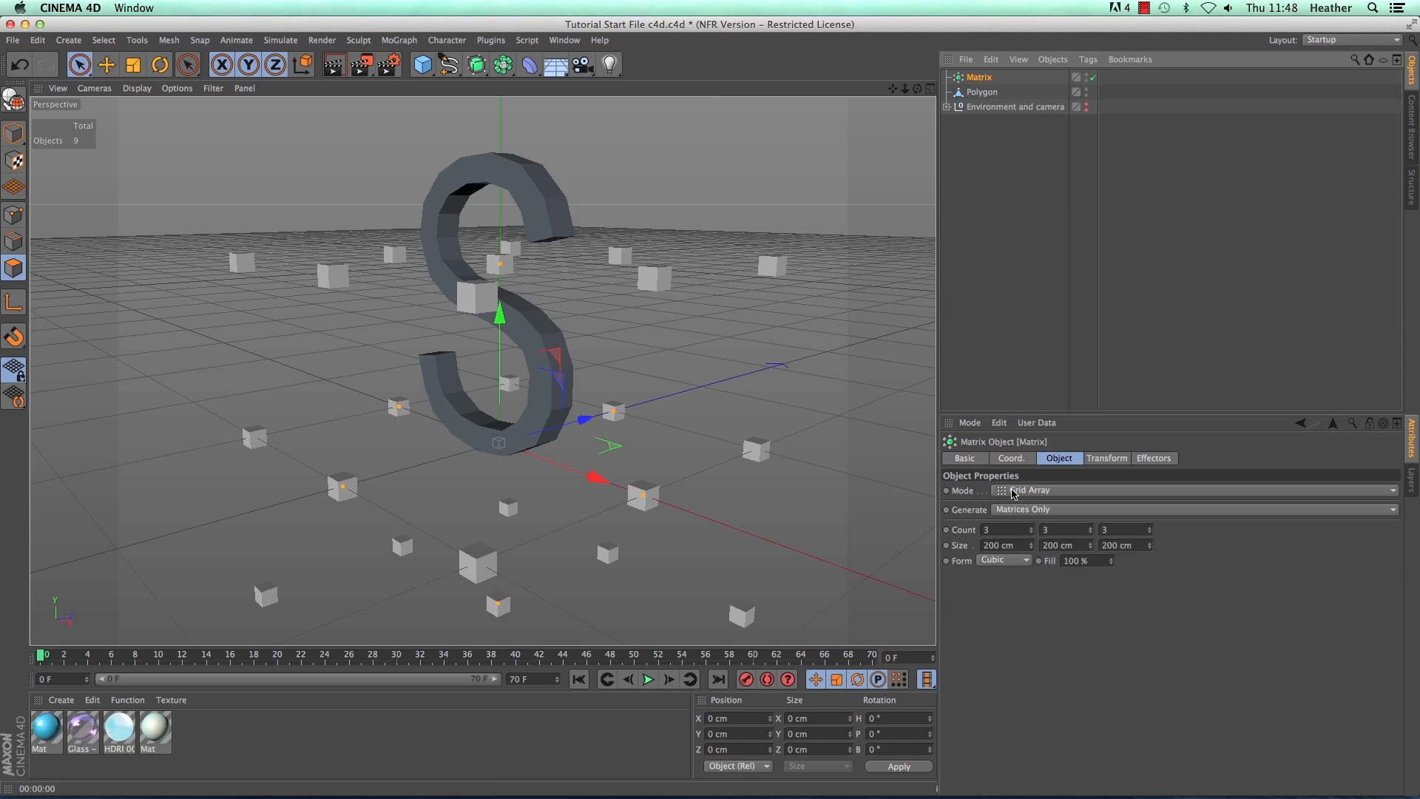
click(1042, 491)
click(1030, 507)
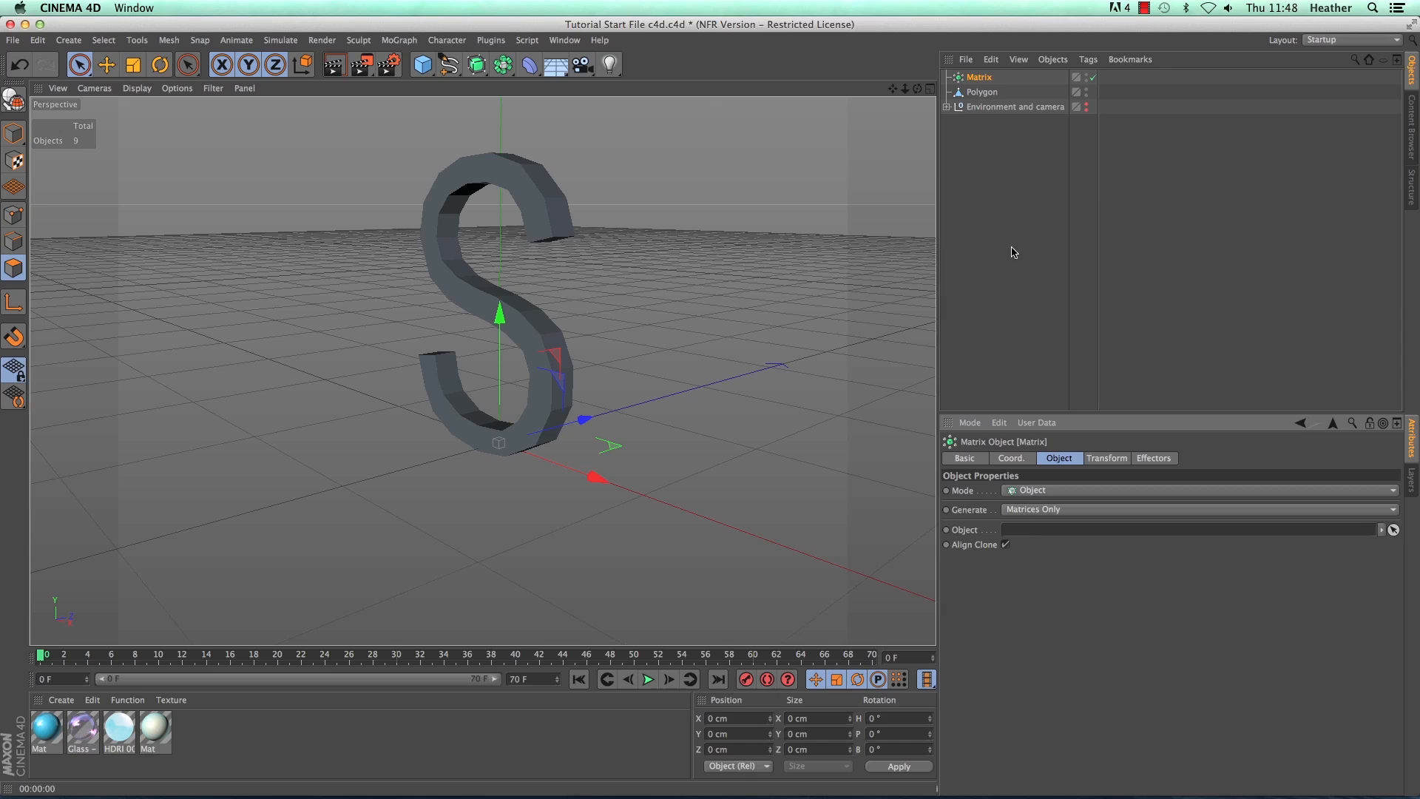
click(983, 93)
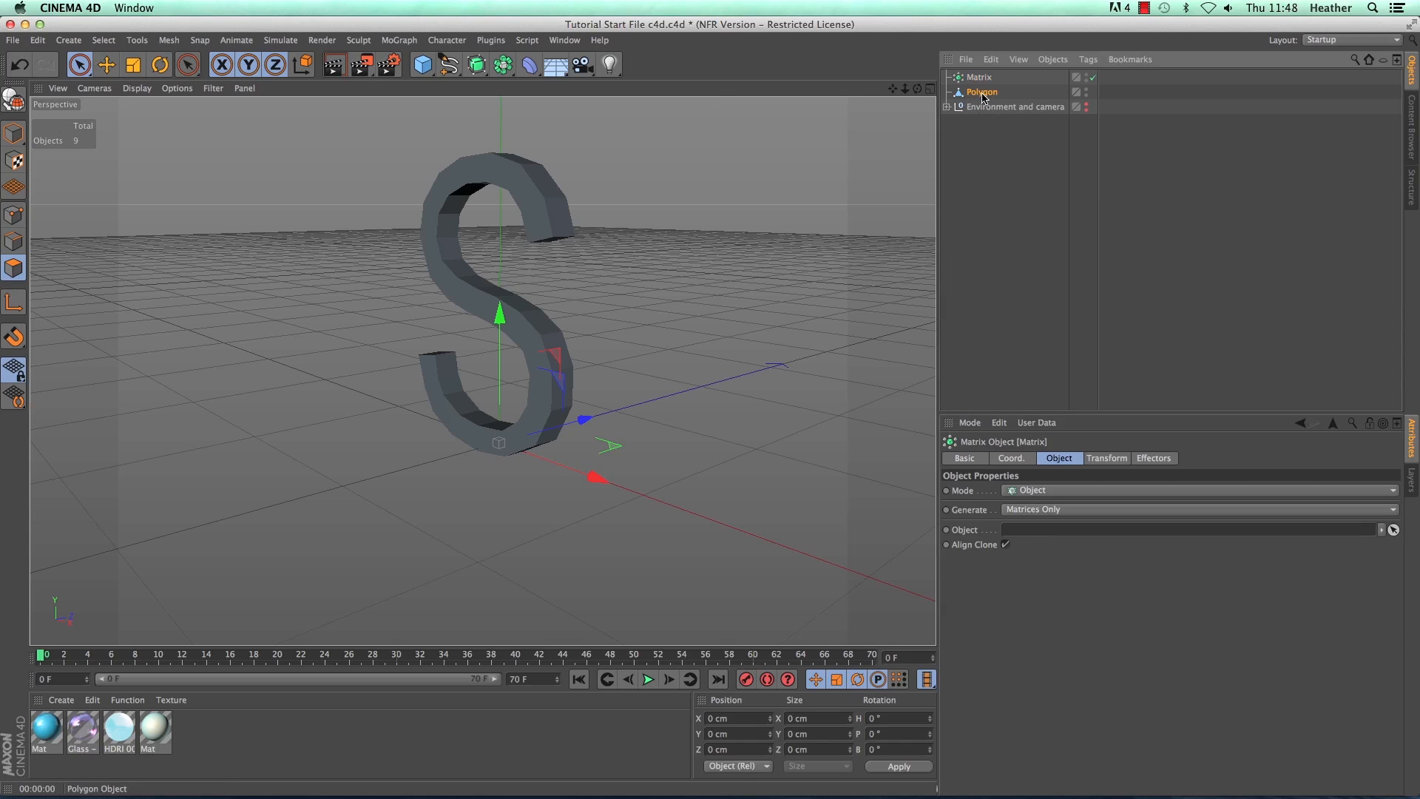
drag(984, 96, 1040, 523)
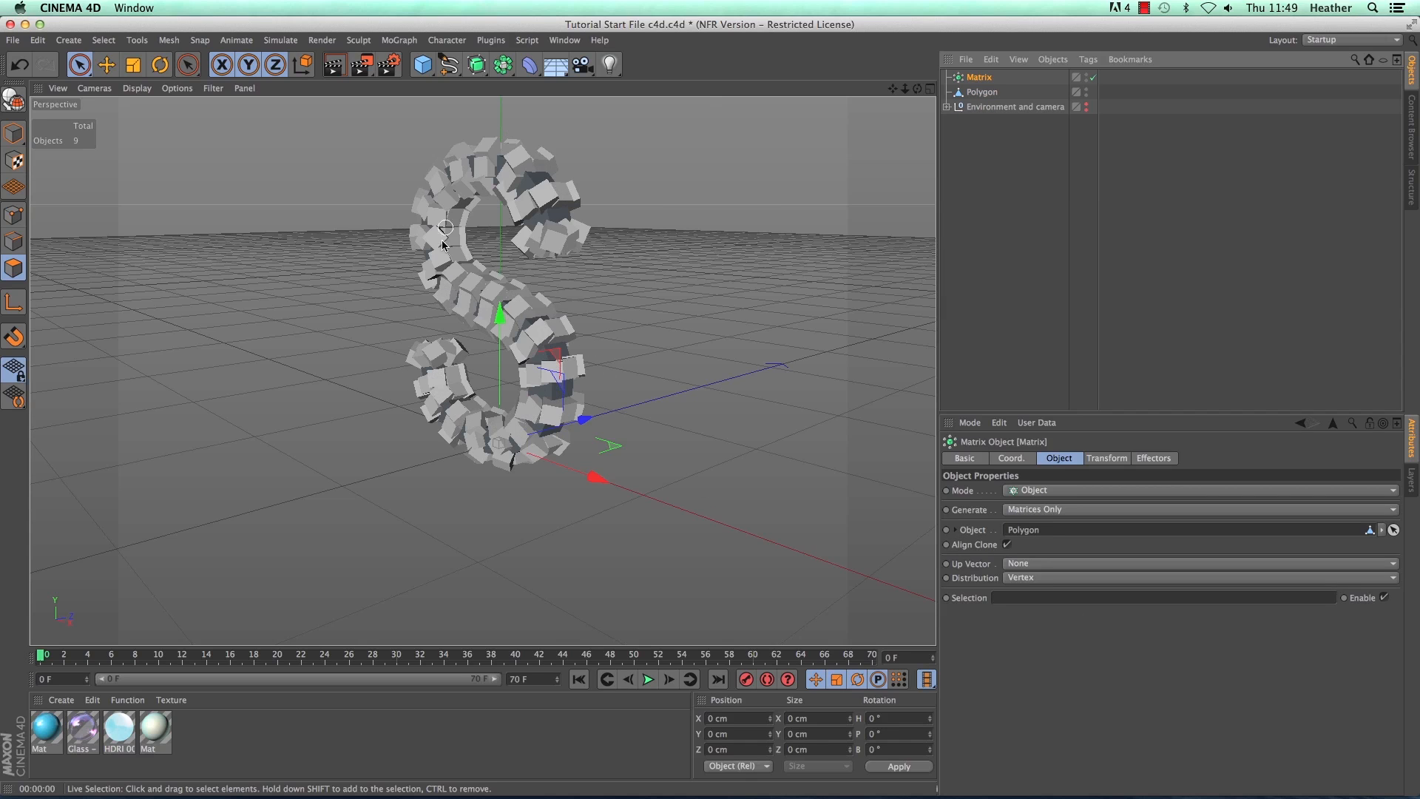
drag(918, 88, 710, 411)
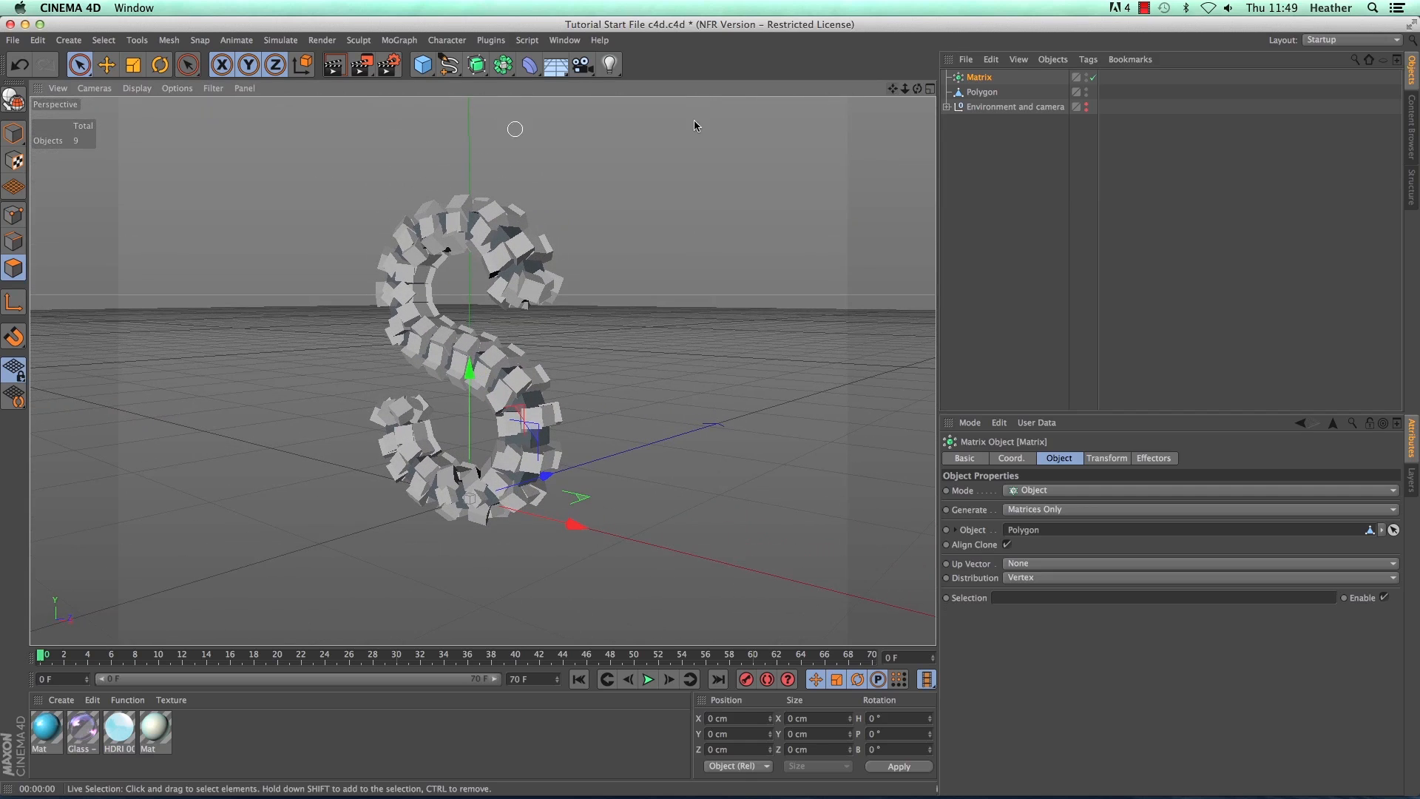
click(334, 65)
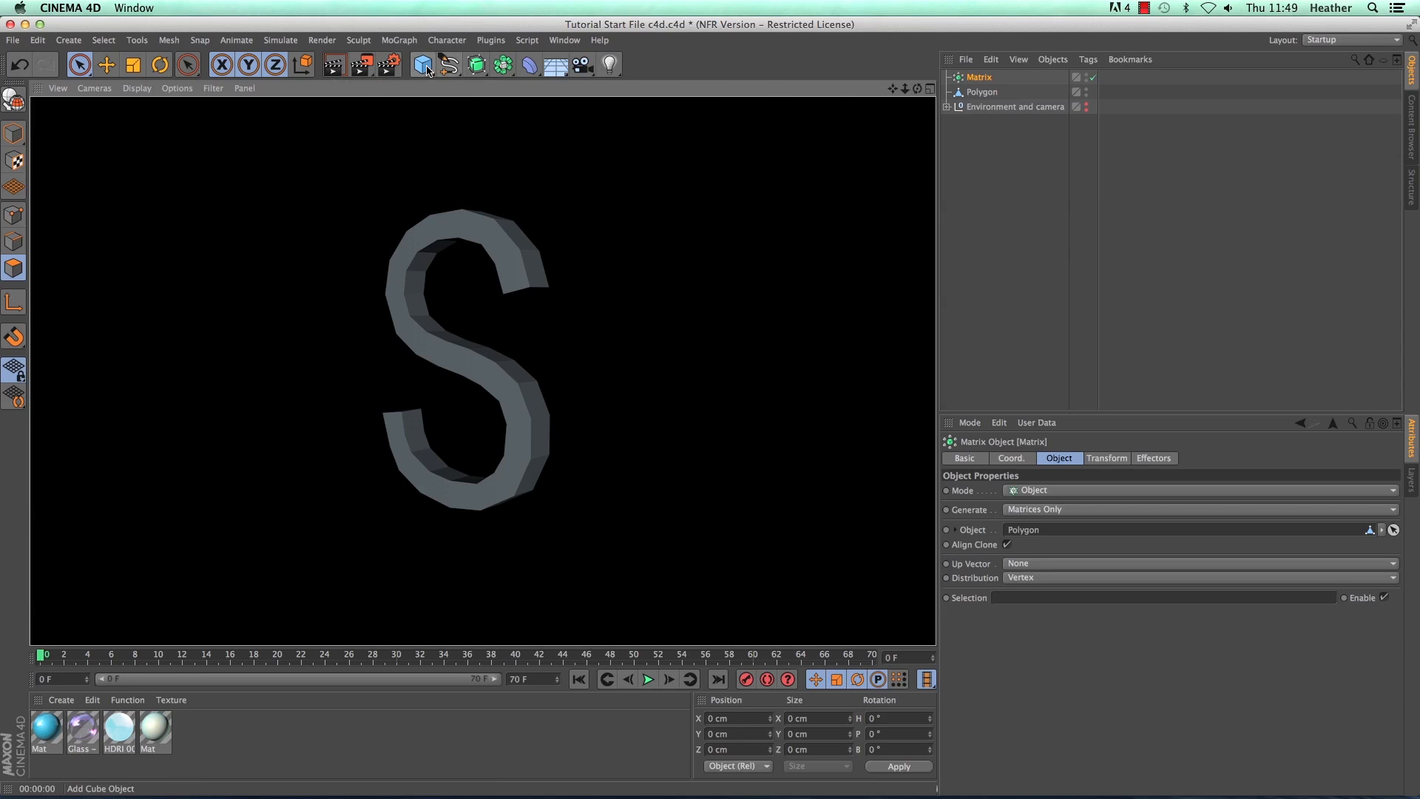
Step: Add a sphere with a radius of 8 cm and move it along the X axis to stand beside the S
drag(427, 71, 732, 110)
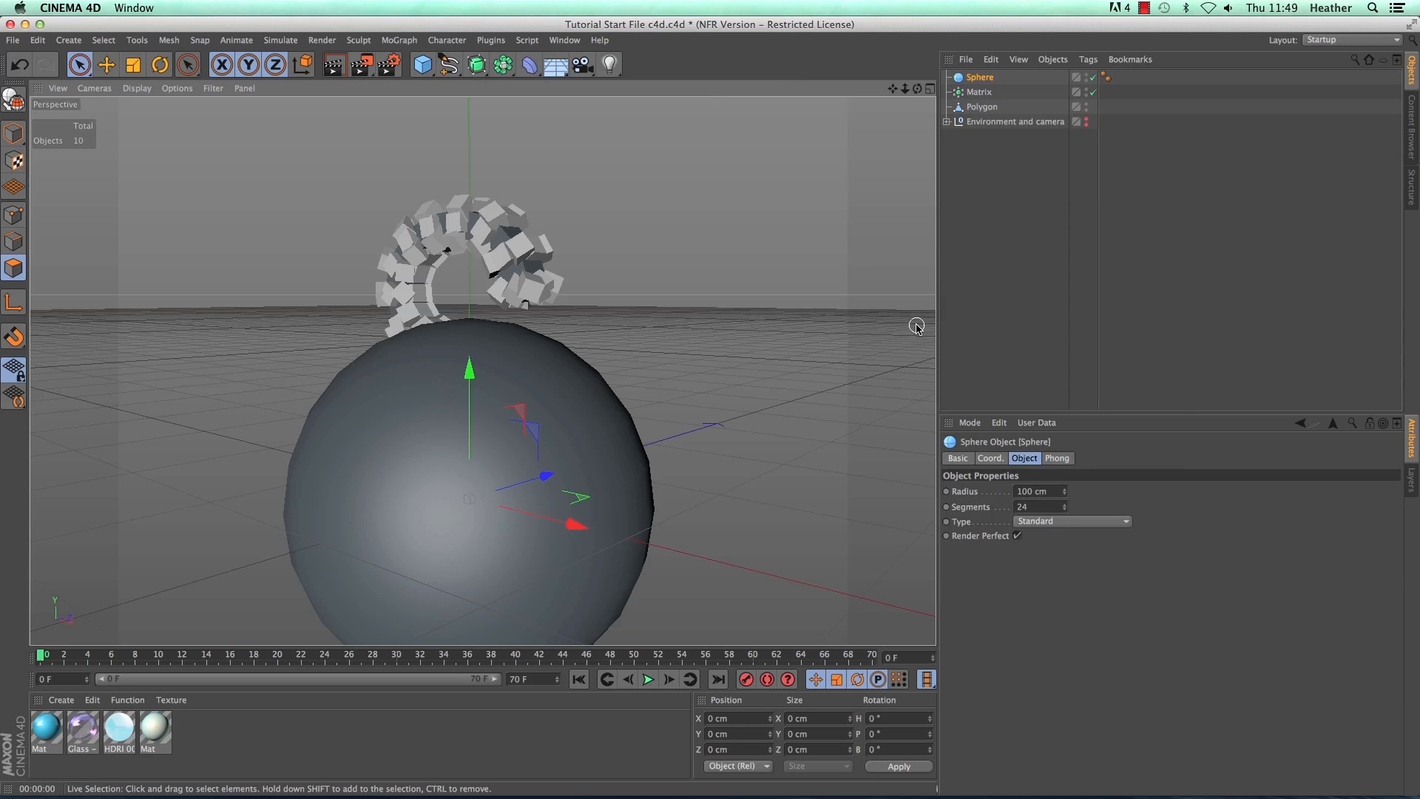
drag(1032, 492, 987, 490)
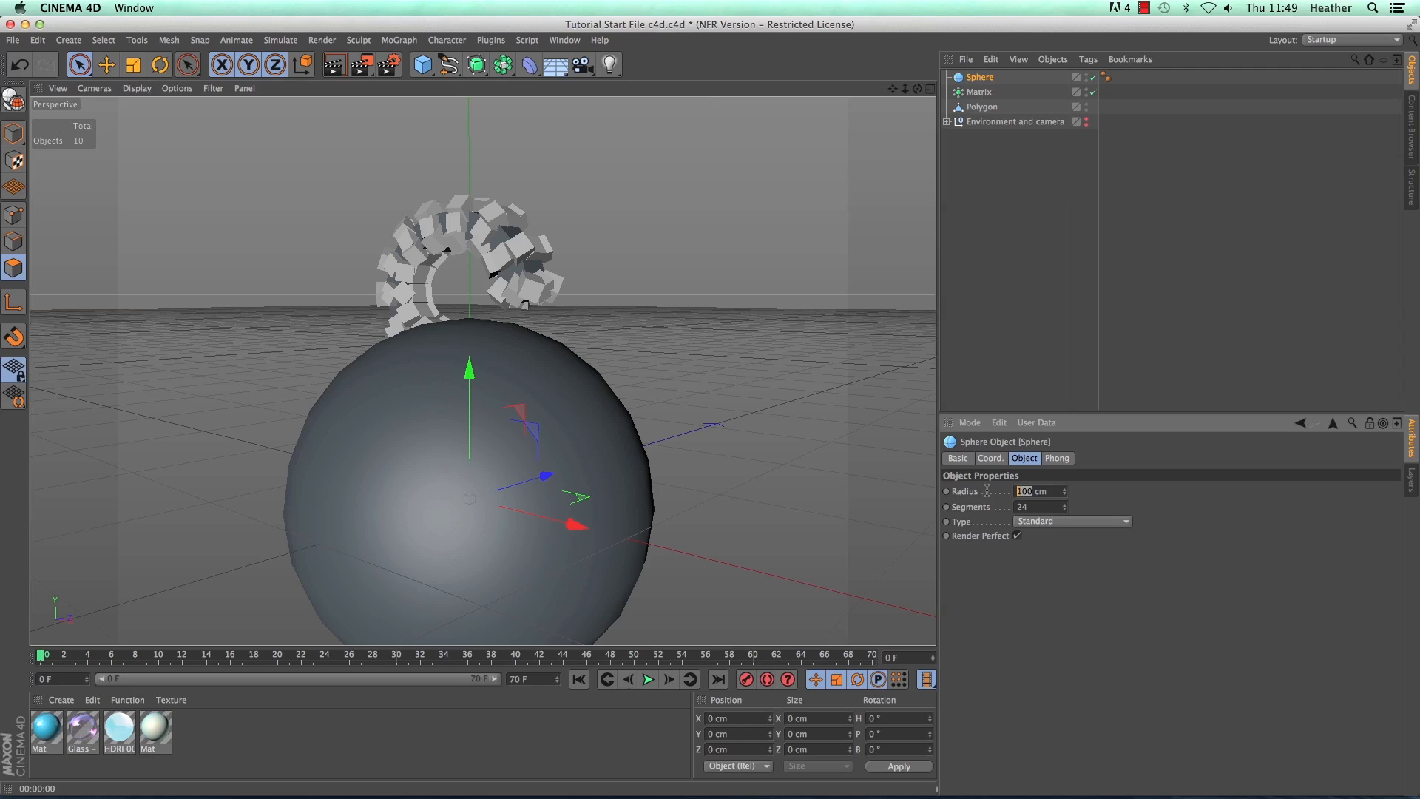
text(7)
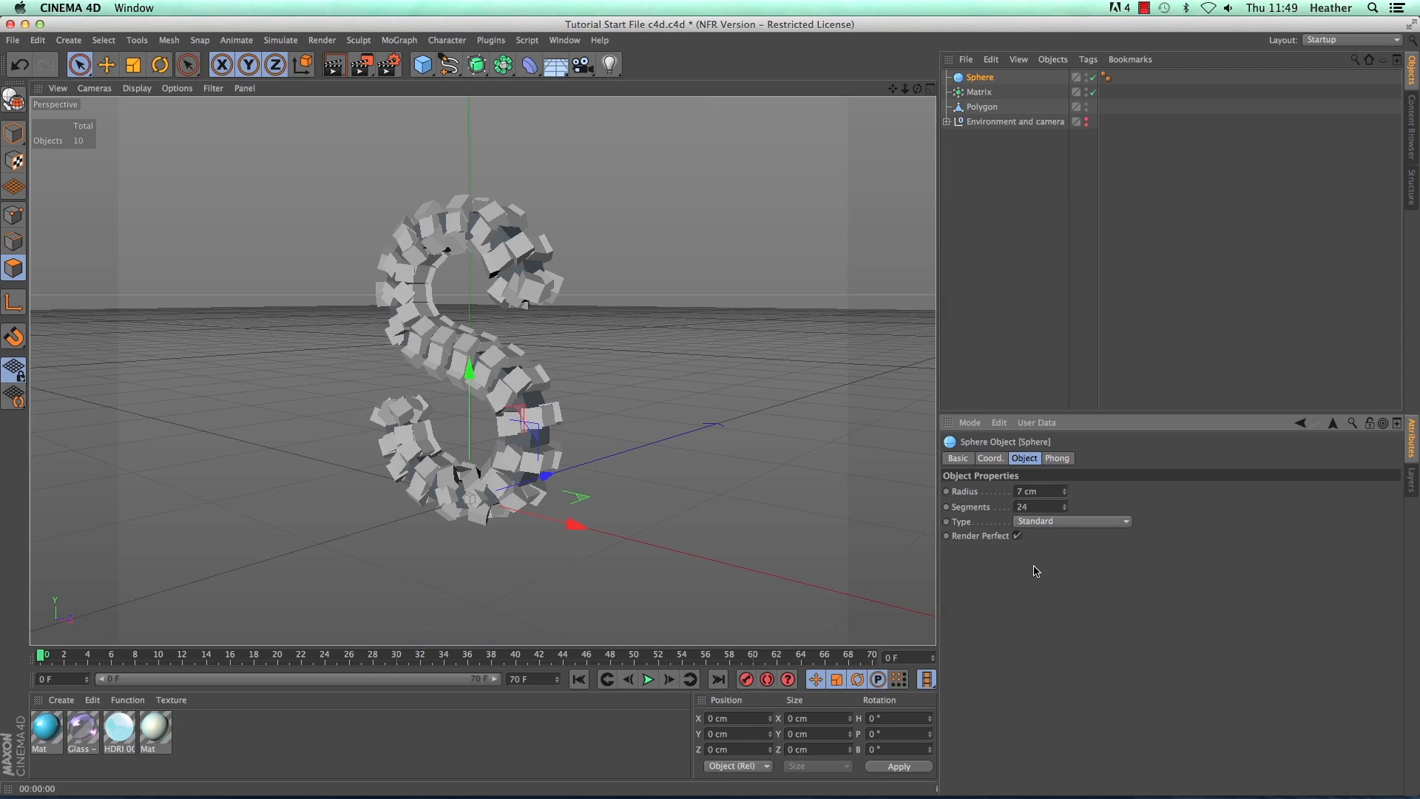
drag(574, 528, 594, 530)
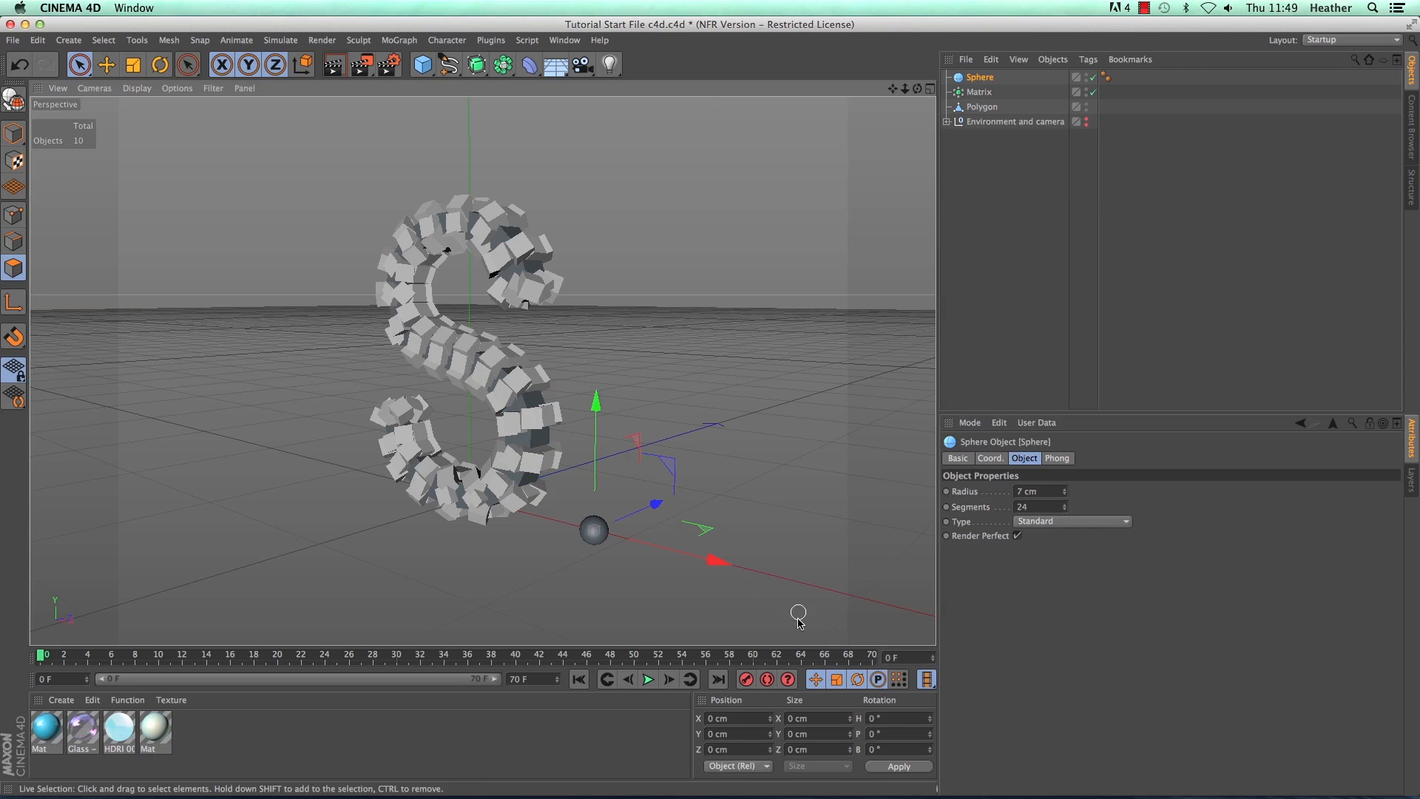
double_click(1018, 491)
text(8)
key(Return)
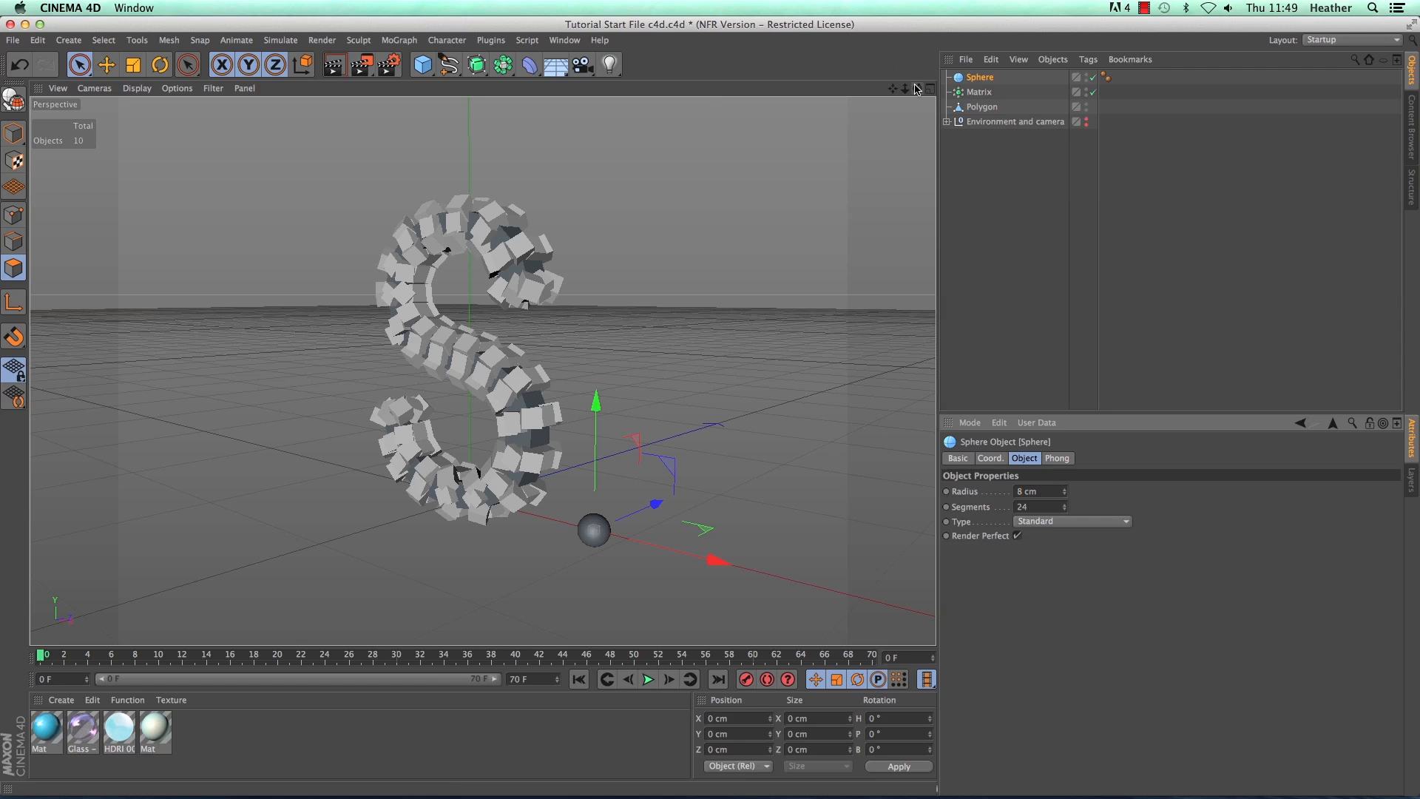
Step: Add a MoGraph Cloner and make the Sphere its child
mouse_move(917, 88)
mouse_down()
mouse_move(924, 43)
mouse_move(916, 91)
mouse_up()
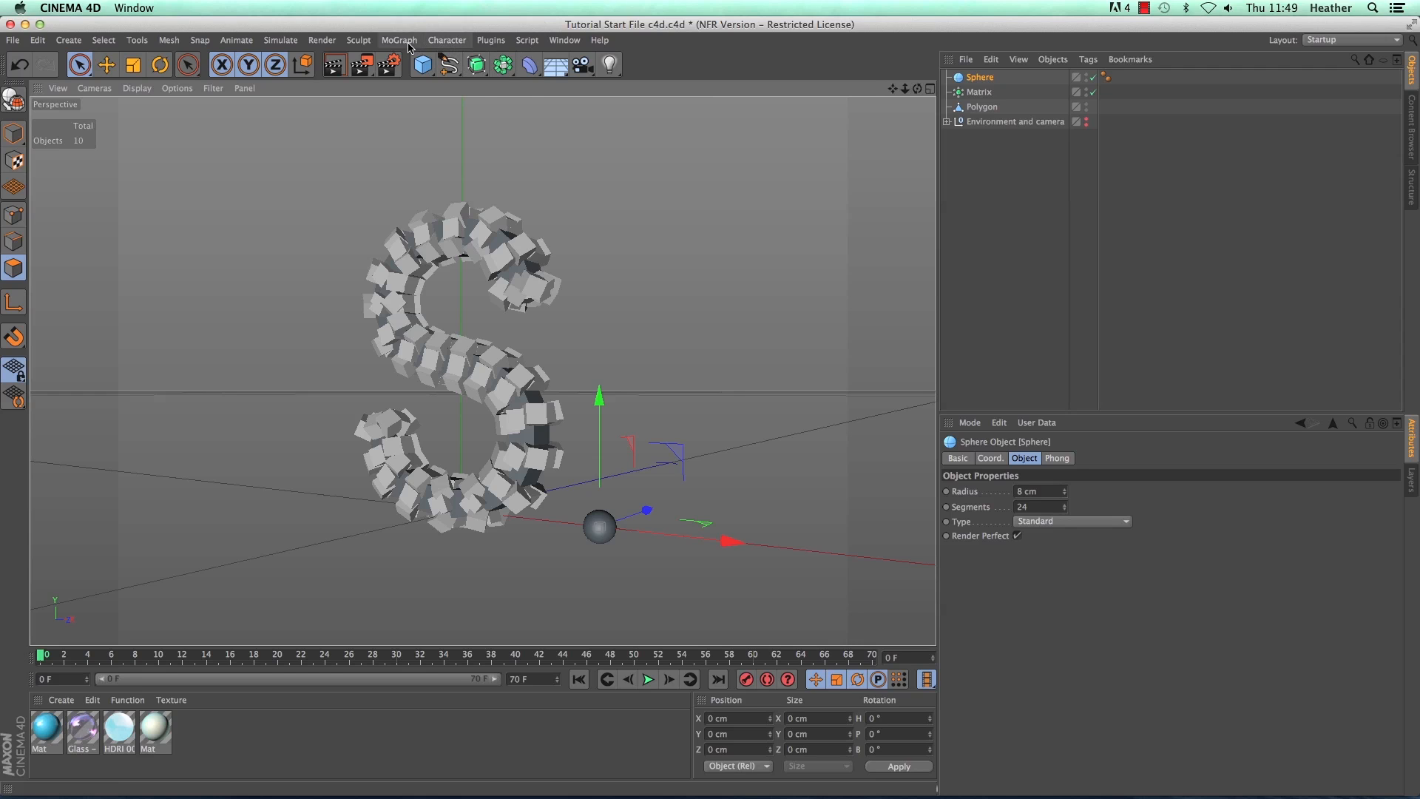
click(447, 40)
click(412, 151)
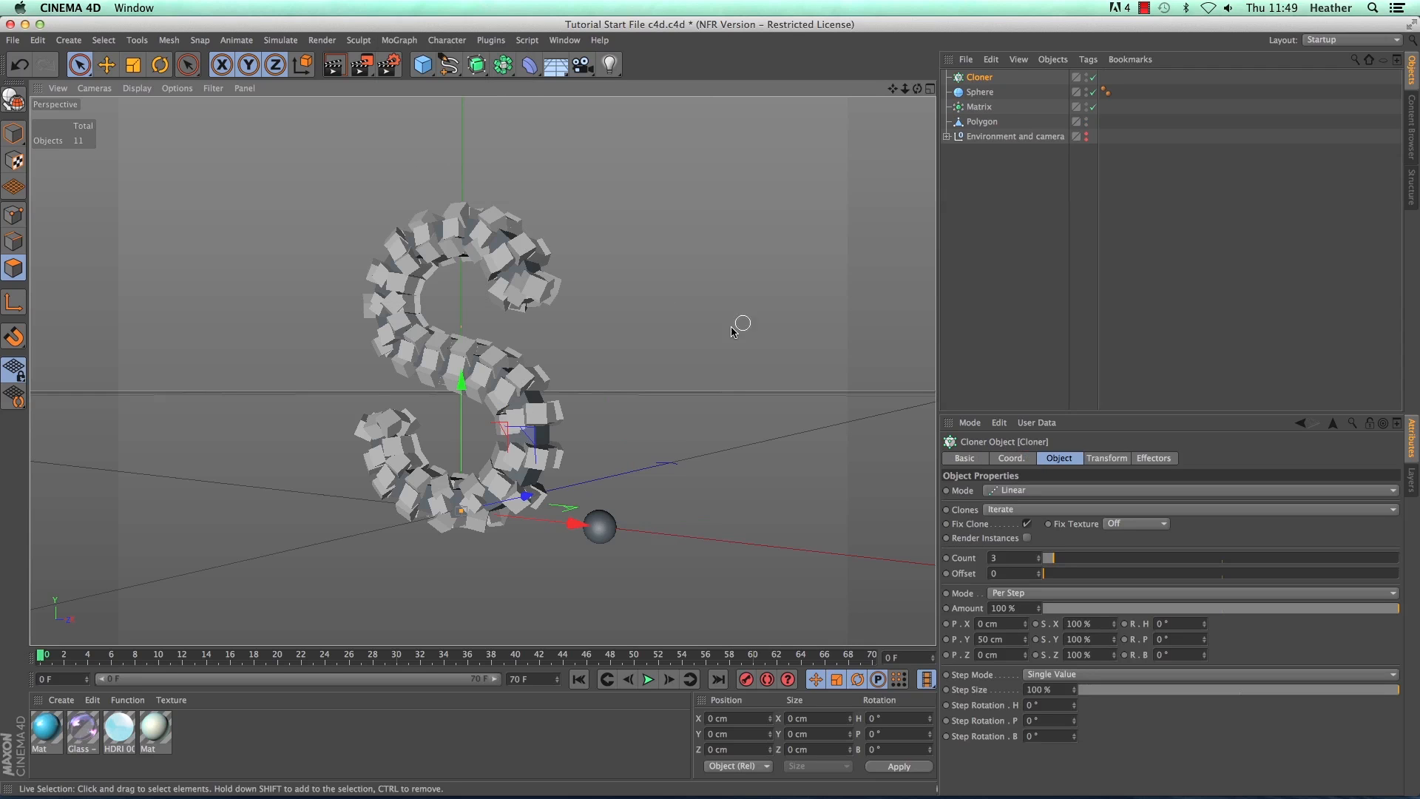
drag(981, 93, 986, 81)
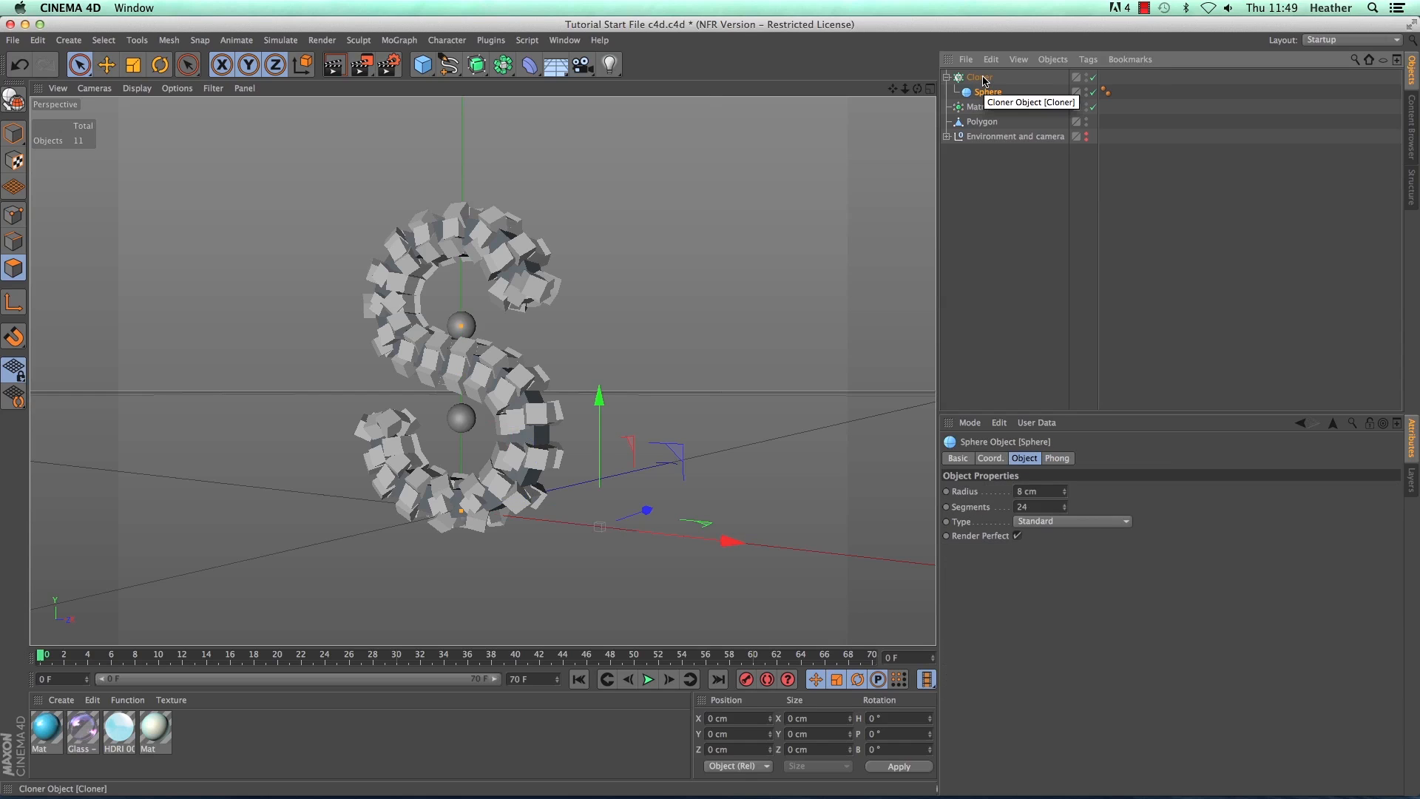
Step: Set the Cloner to Object mode and assign the Matrix as its object
click(979, 78)
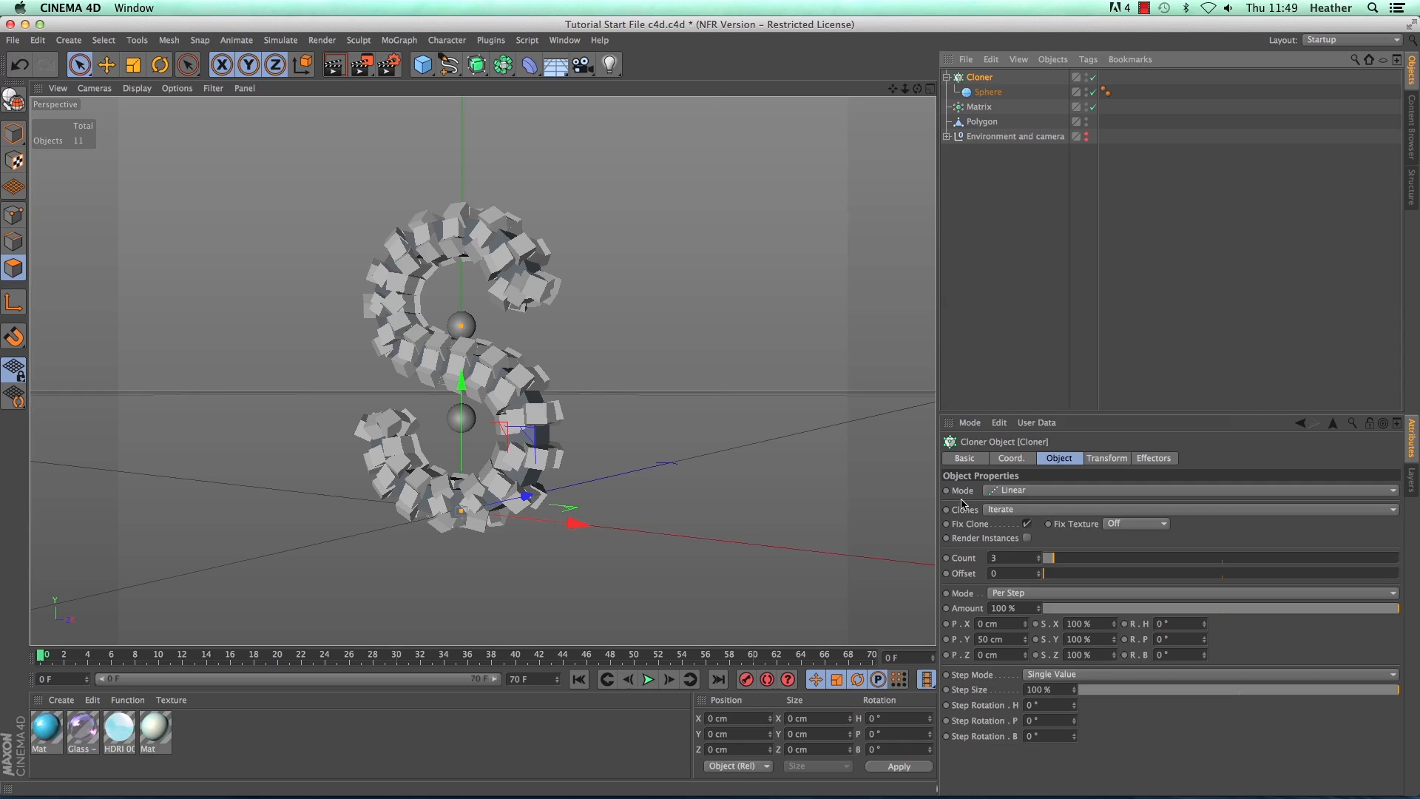
click(1005, 492)
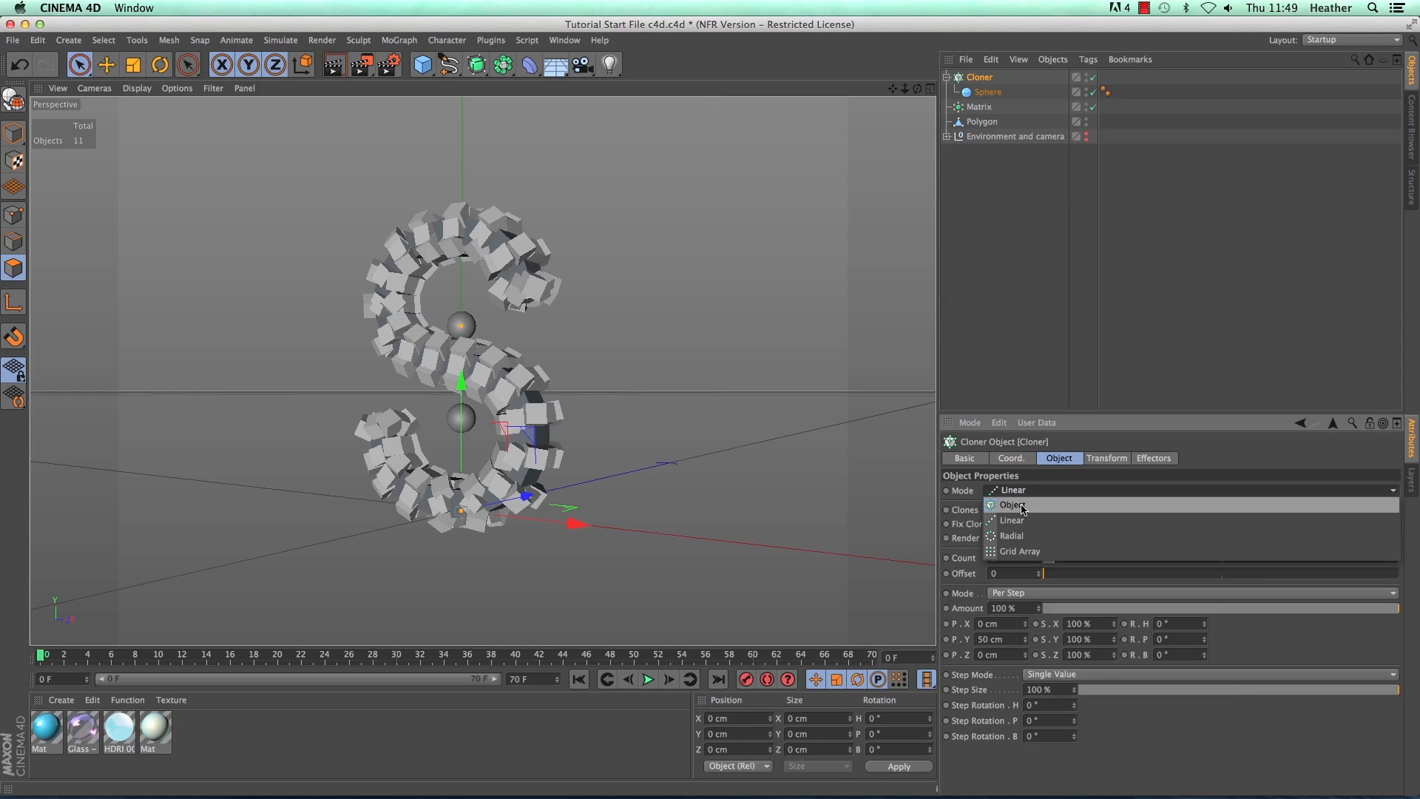
click(1023, 506)
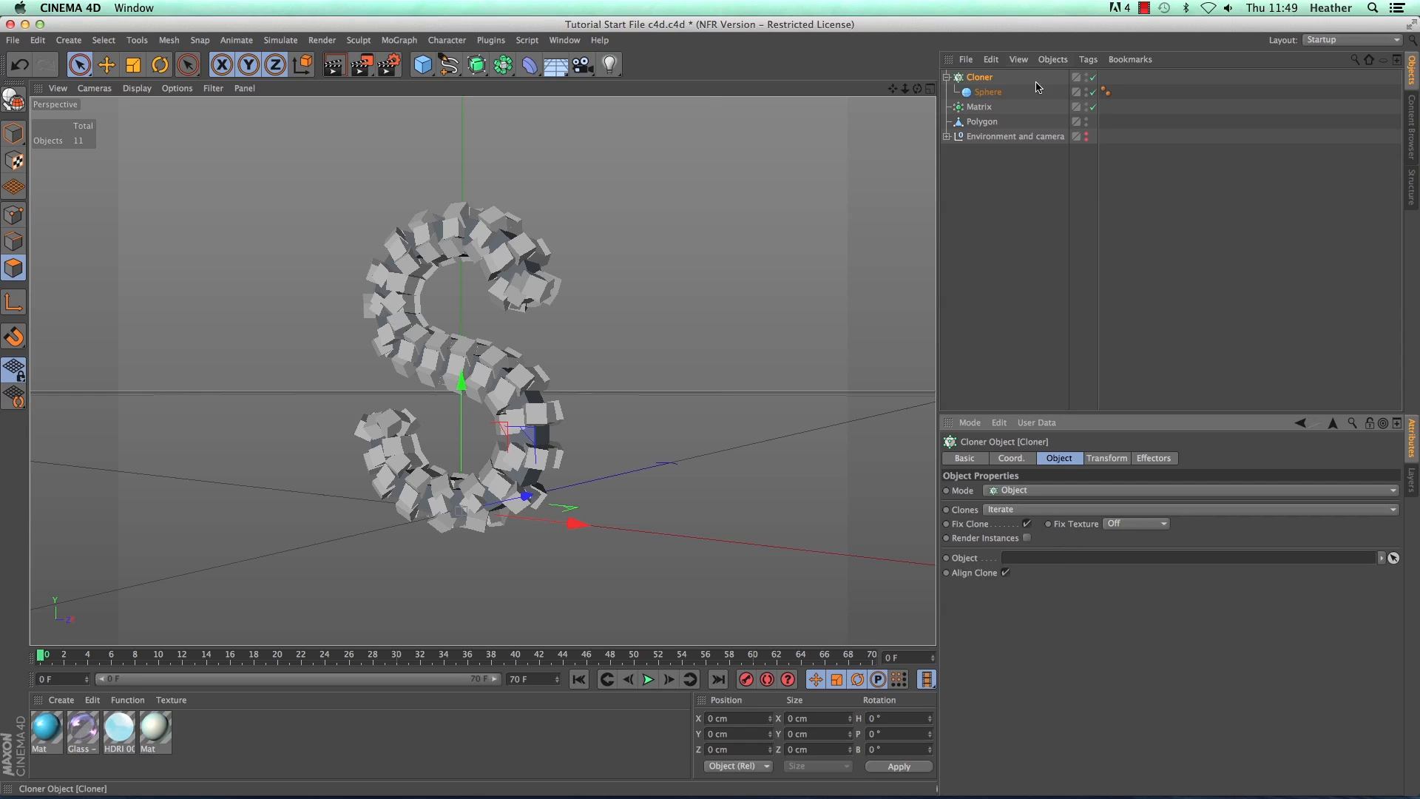
drag(971, 110, 1072, 560)
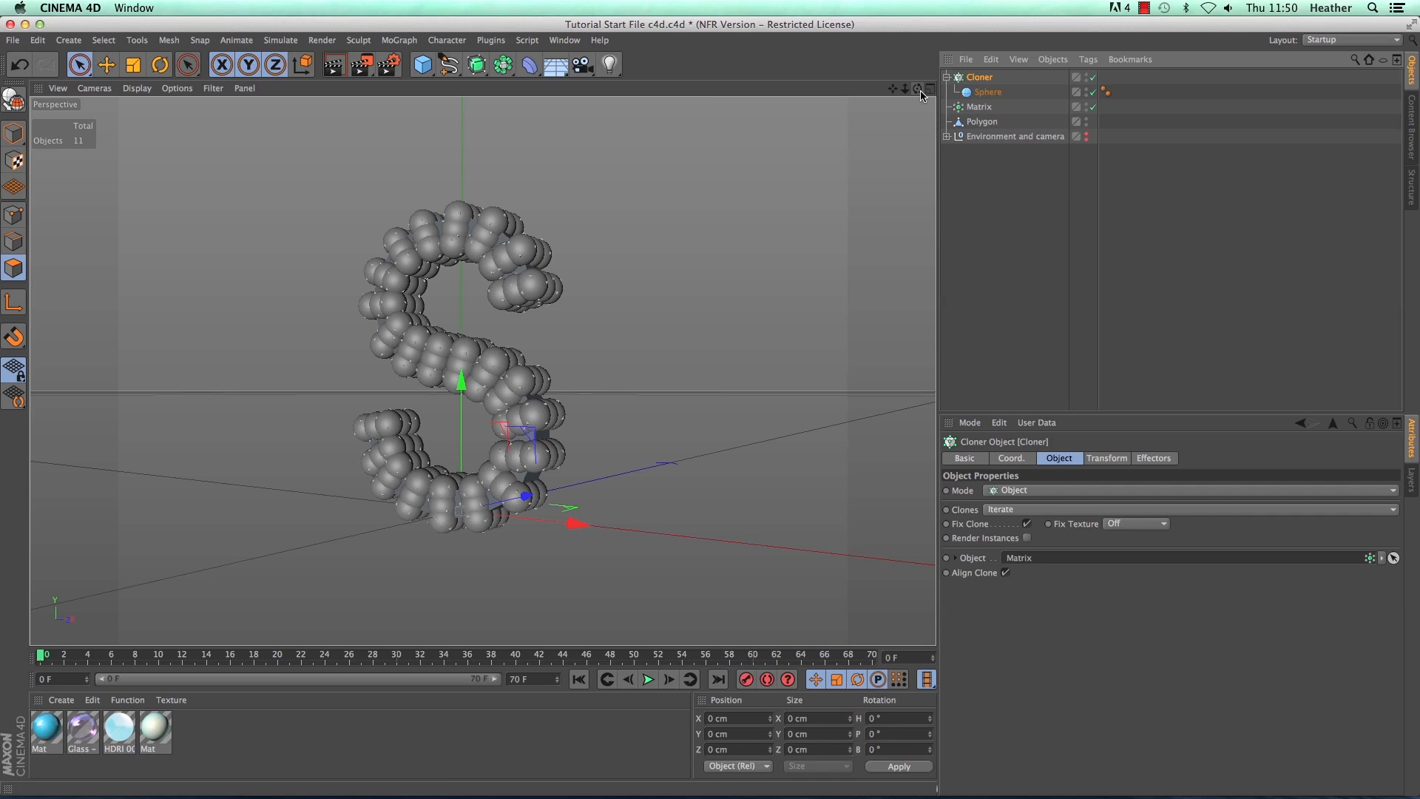
alt+drag(475, 366, 482, 370)
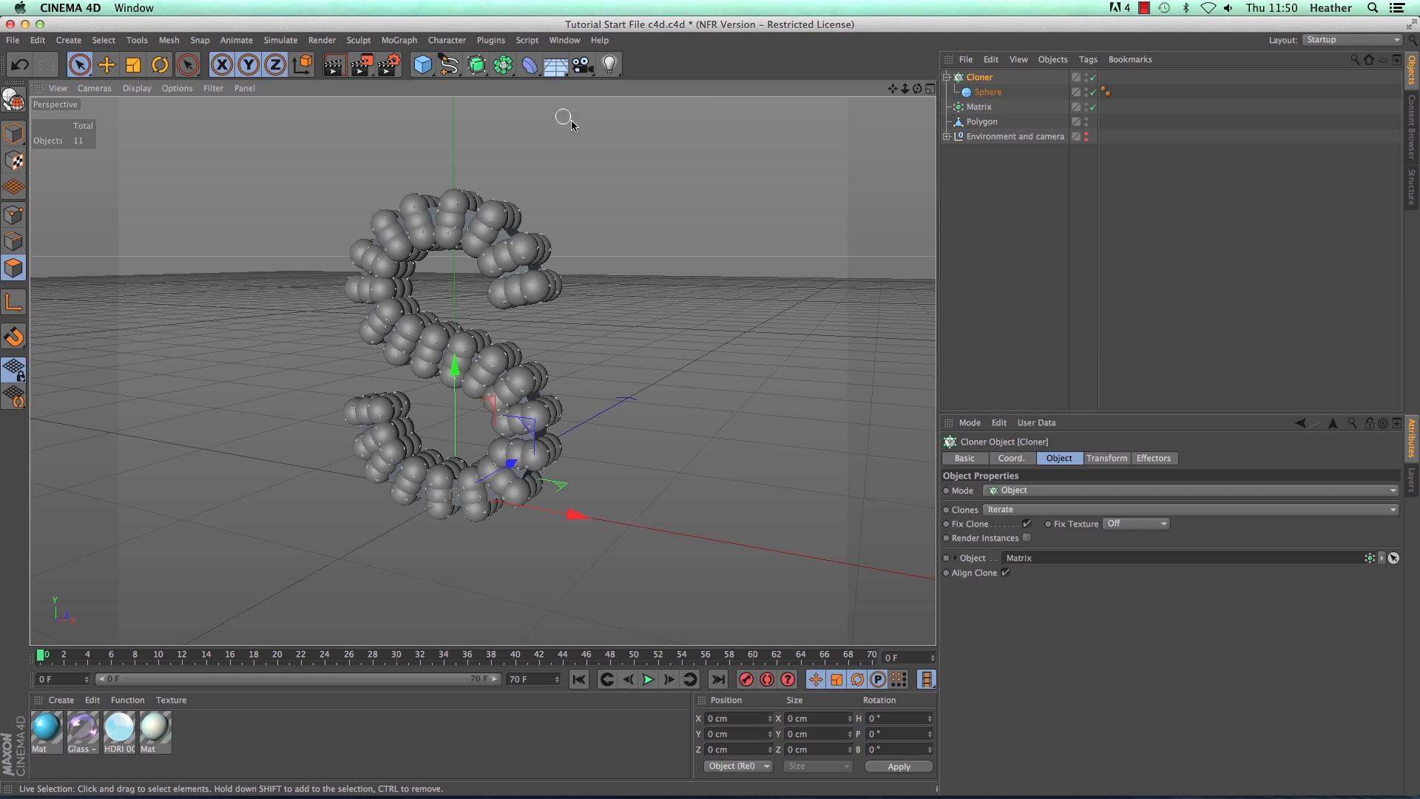
Step: Add a Melt deformer and place it inside the Cloner above the Sphere
click(527, 65)
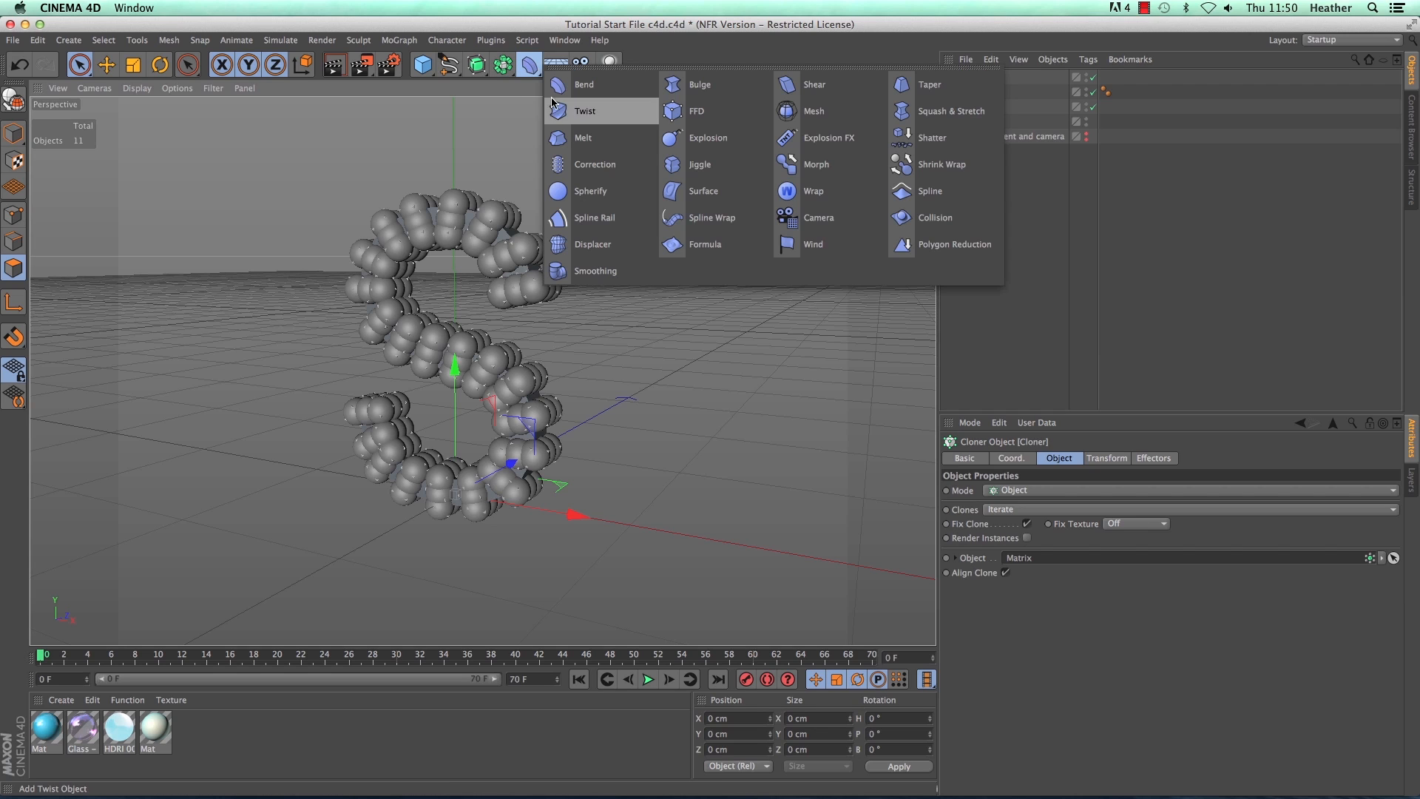
click(574, 139)
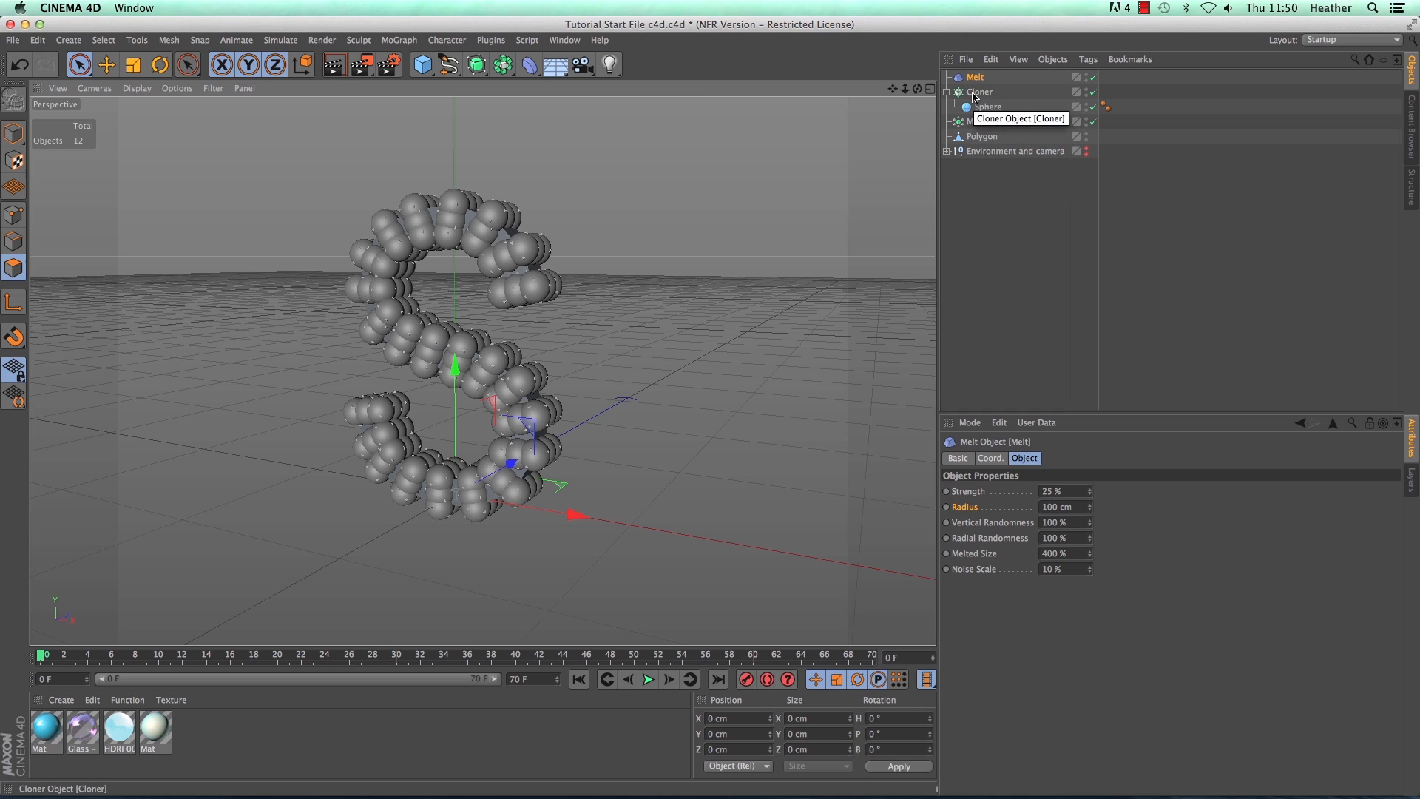
drag(970, 81, 986, 111)
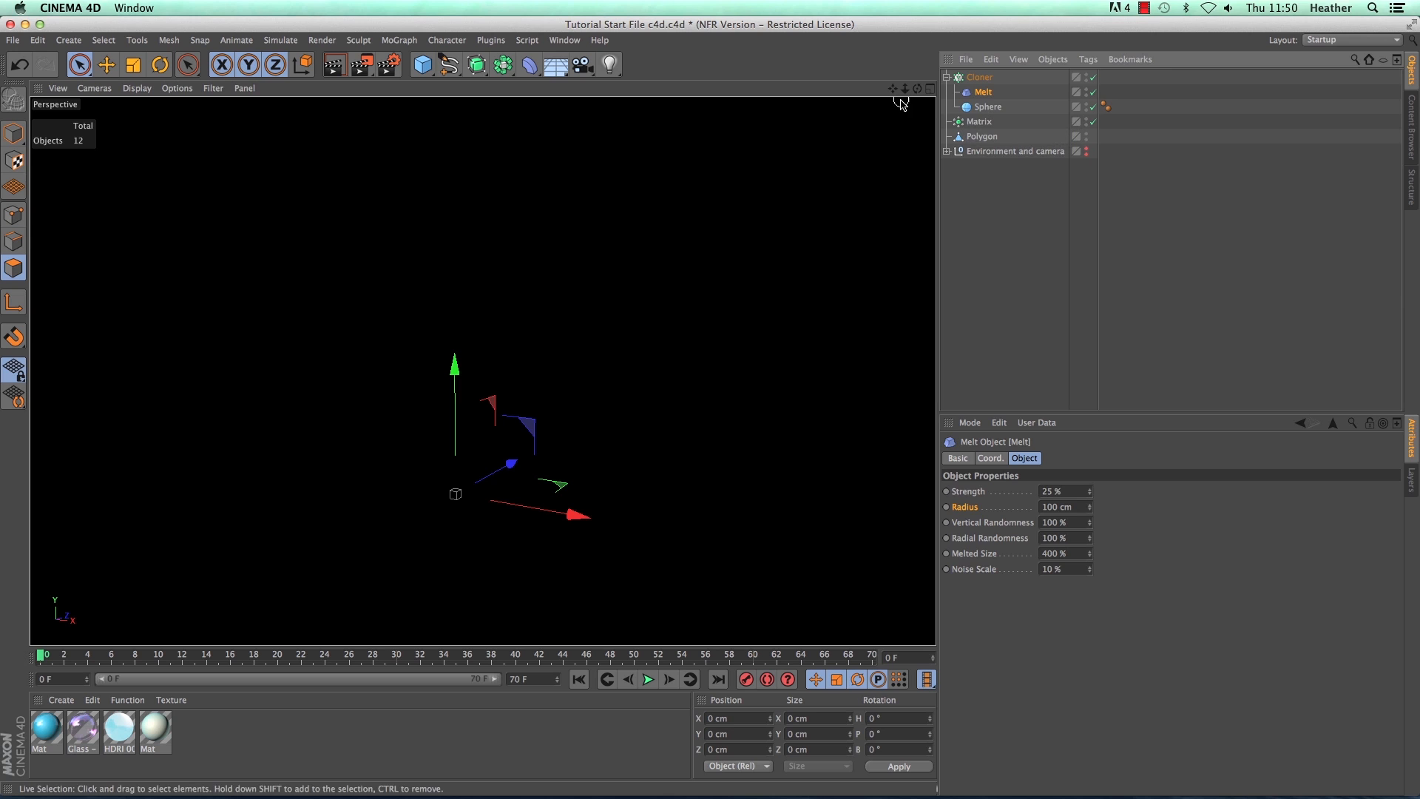
scroll(710, 409, down, 1)
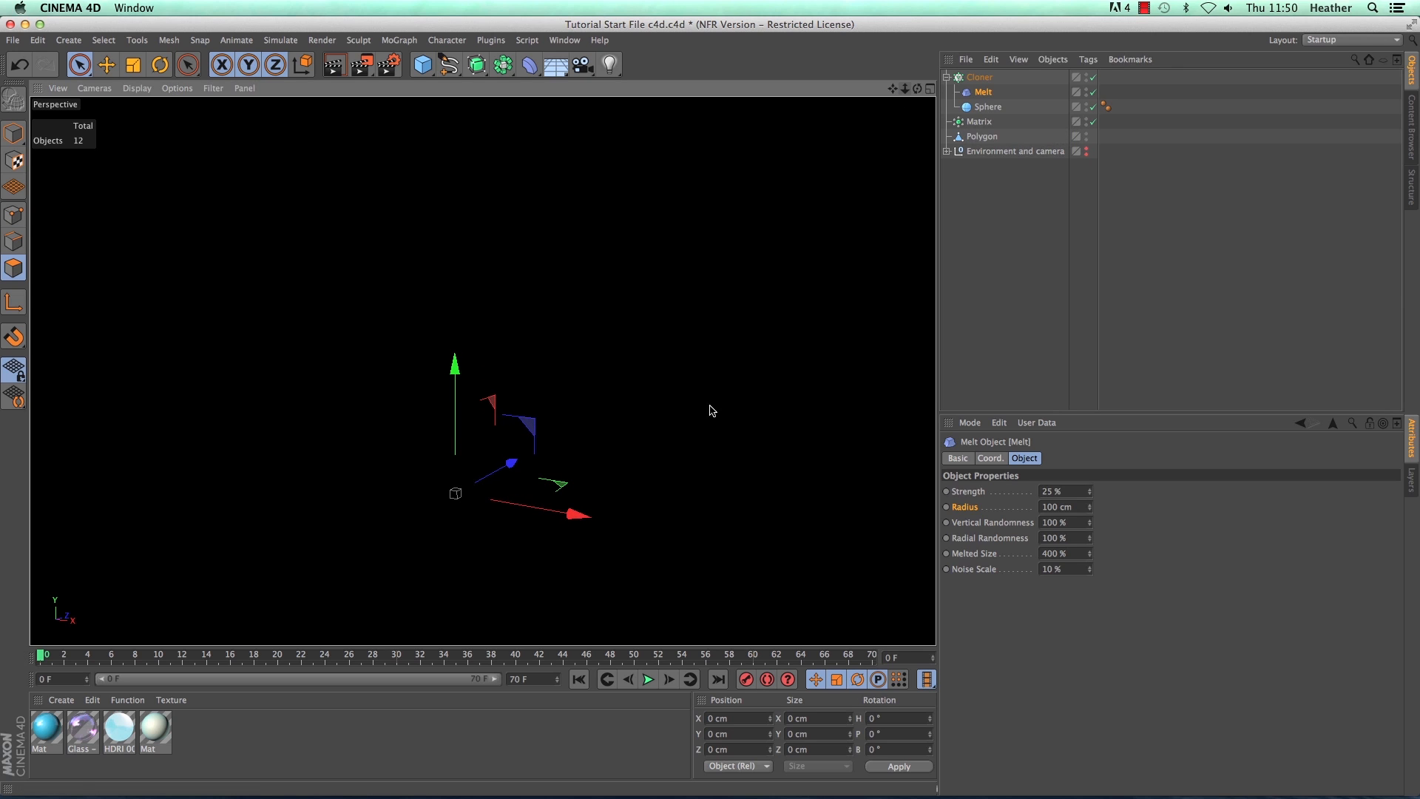
Step: Make the Melt deformer a child of the Matrix and set its Strength to 0%
drag(981, 90, 989, 105)
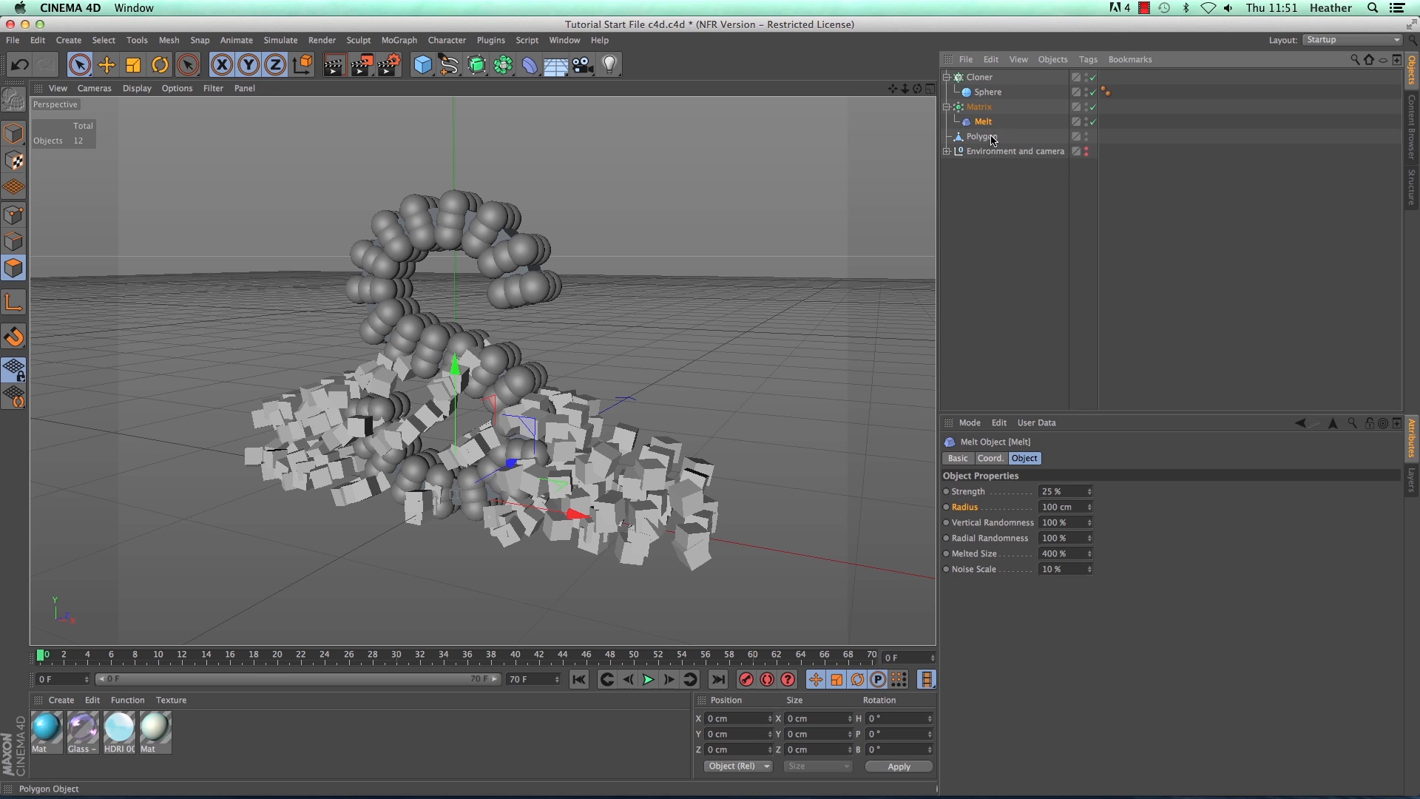
double_click(1062, 491)
text(12)
key(Return)
text(0)
key(Return)
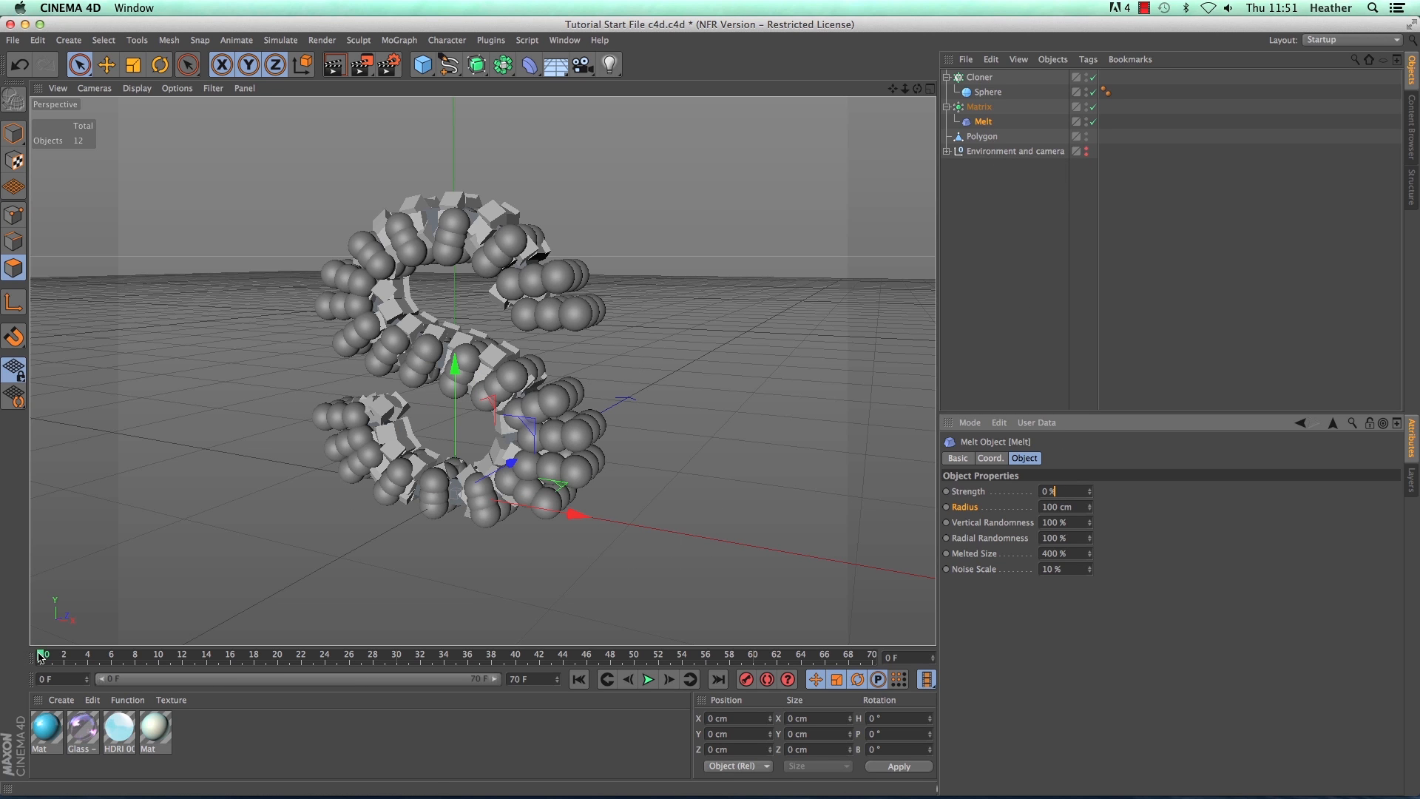
drag(40, 657, 38, 657)
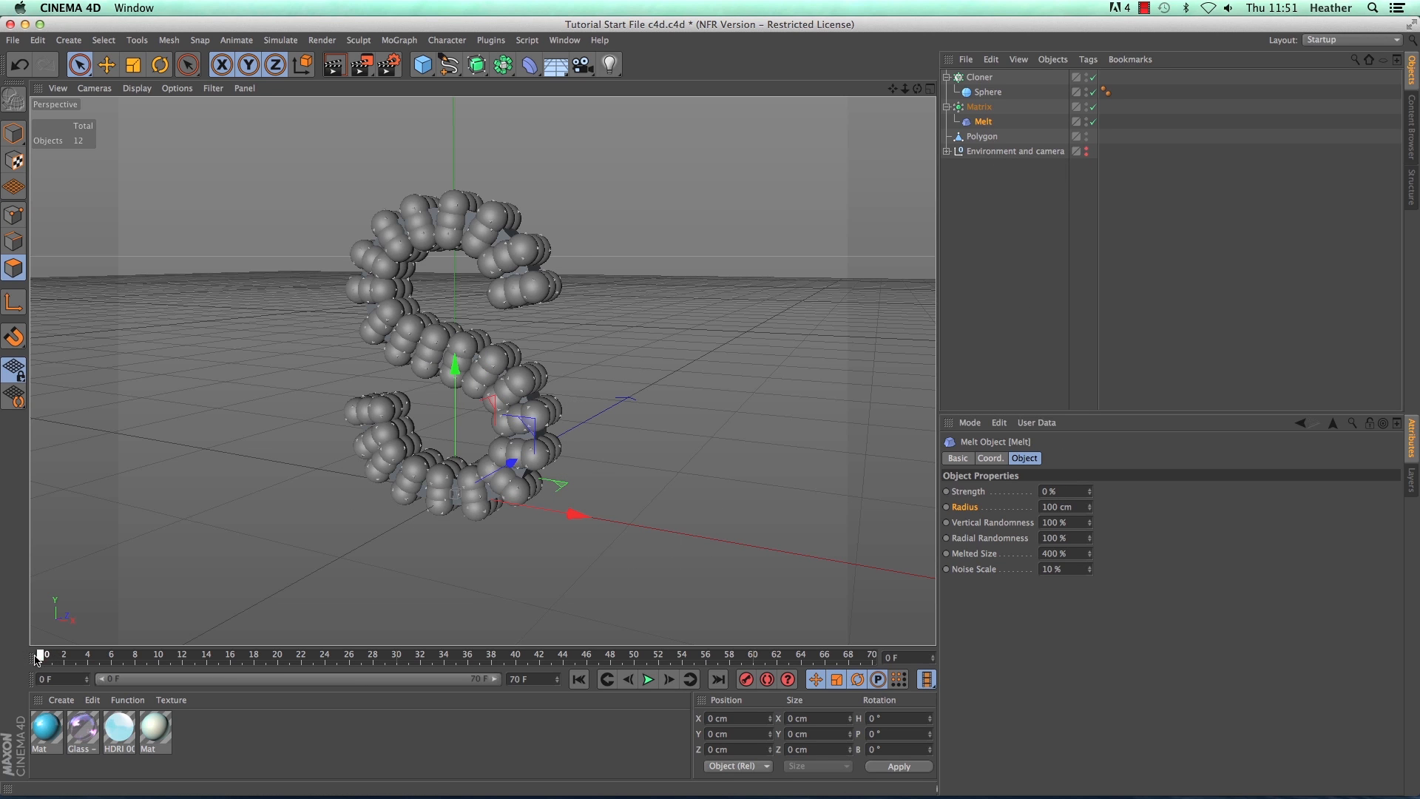
Step: Raise the Melt deformer's Strength to 100%
click(1049, 491)
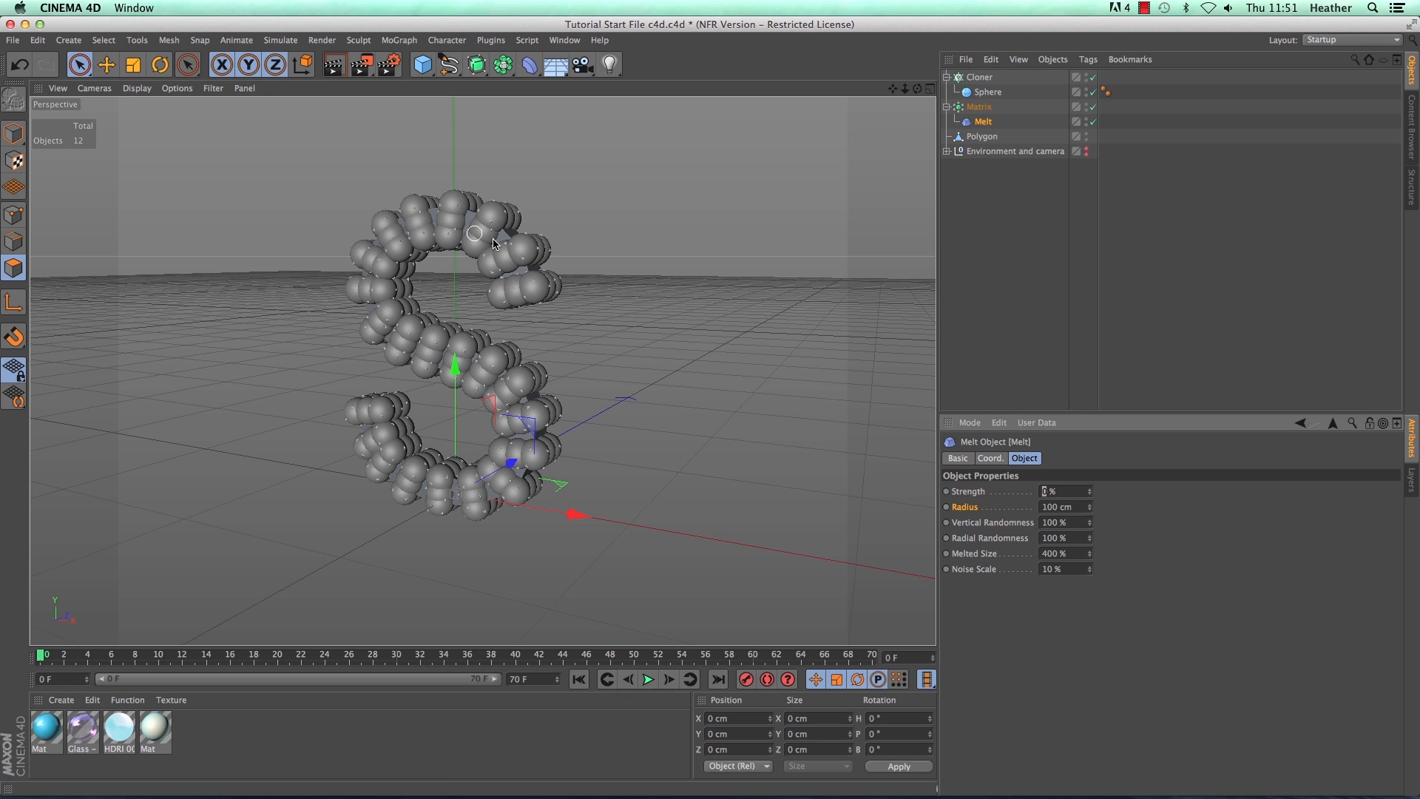
drag(1089, 493, 1087, 494)
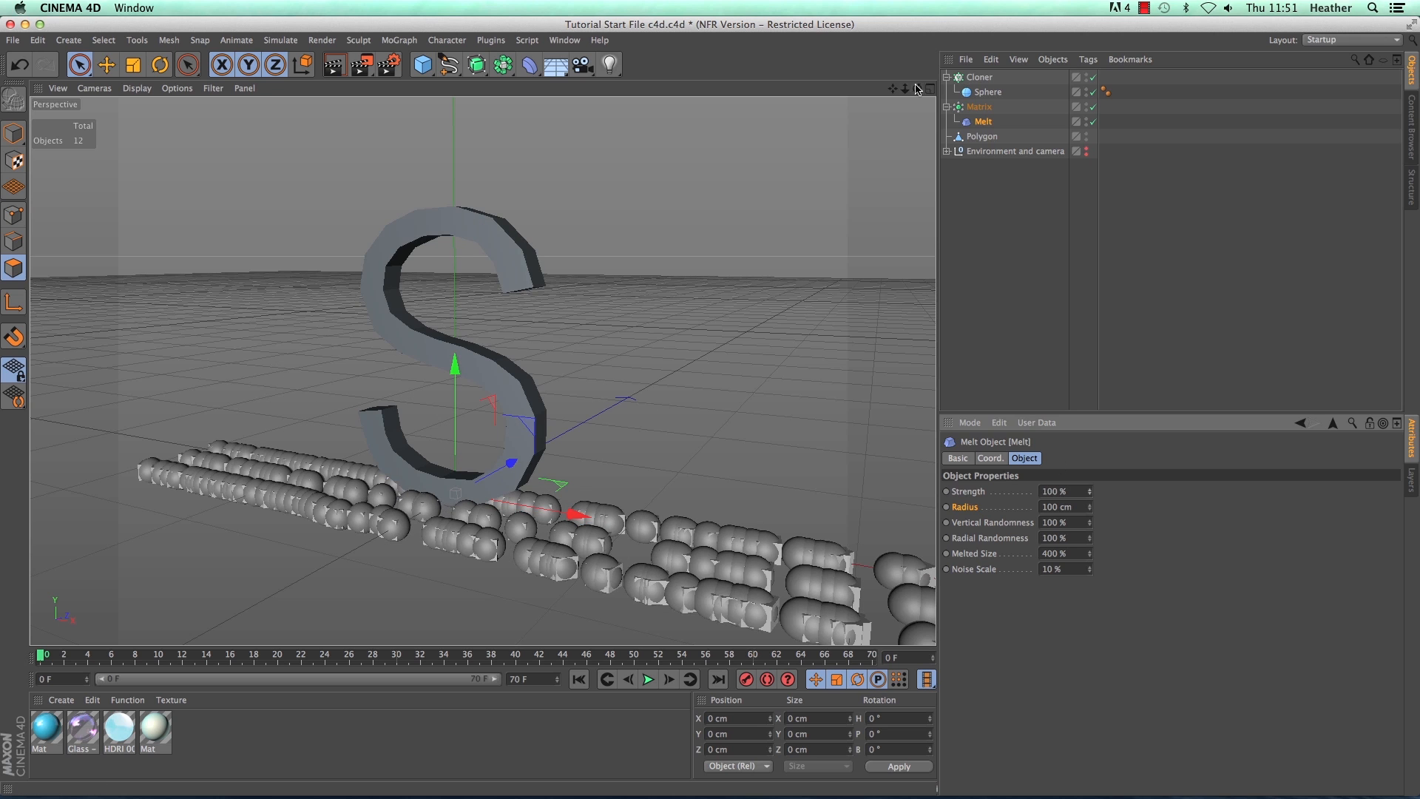
drag(906, 90, 864, 82)
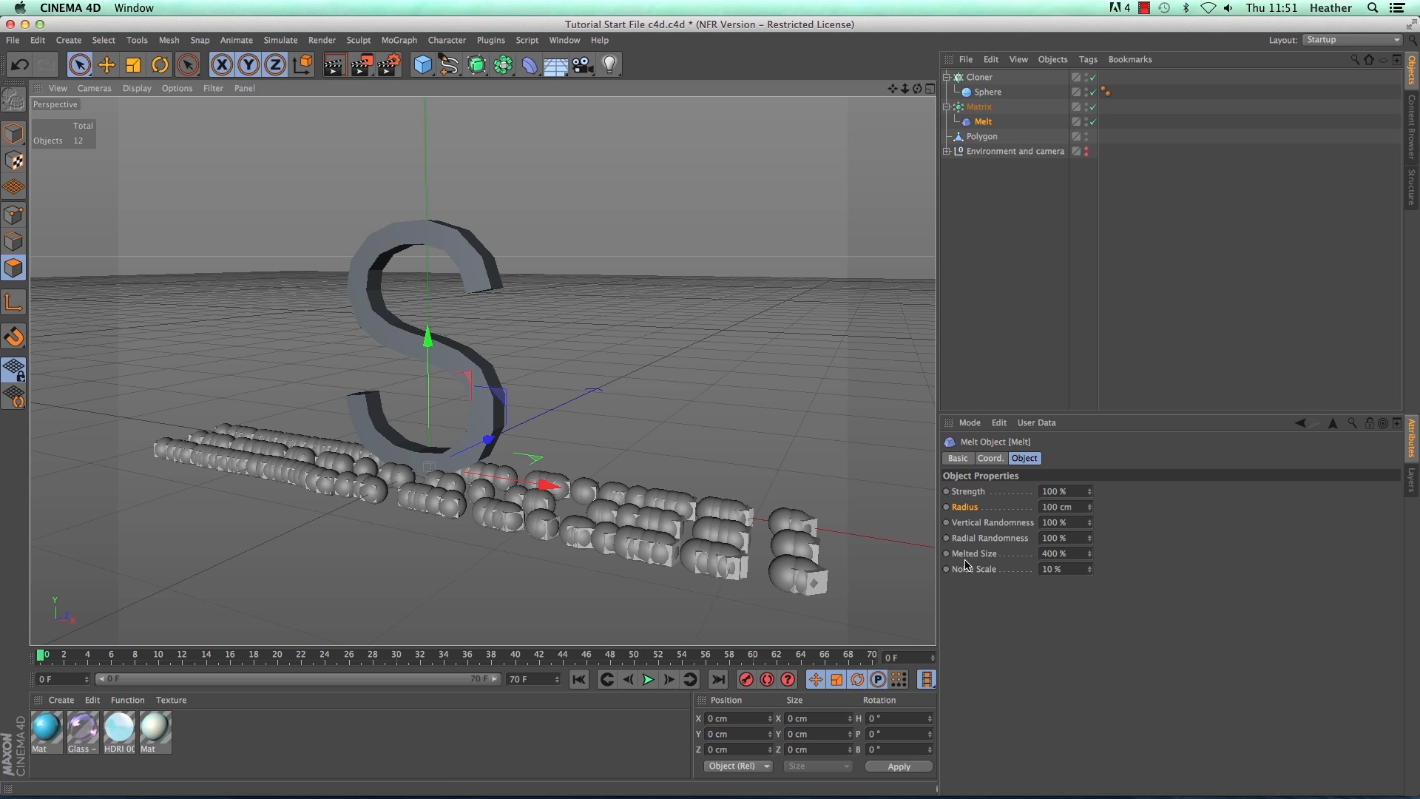
Step: Set the Melt deformer's Melted Size to 150%
double_click(1049, 553)
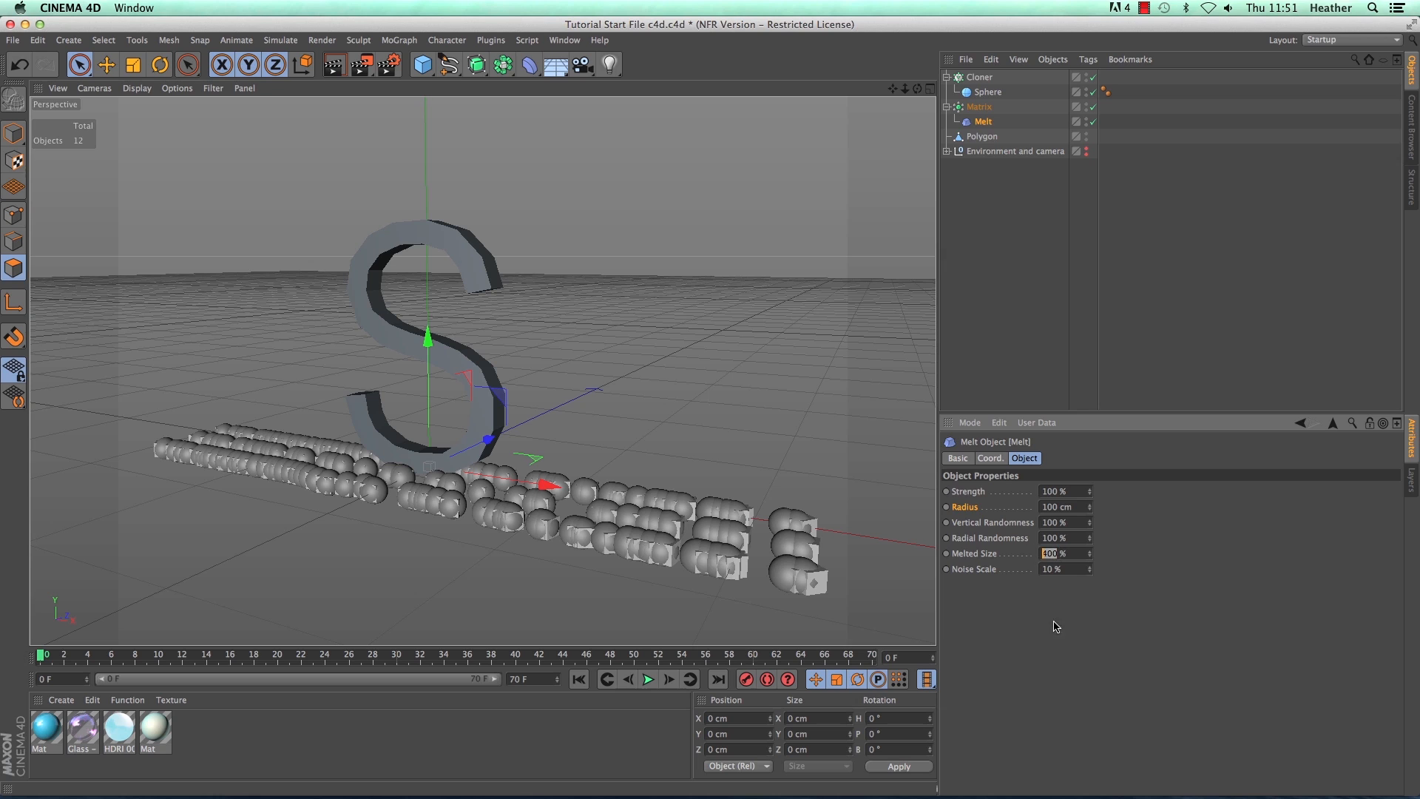
text(15)
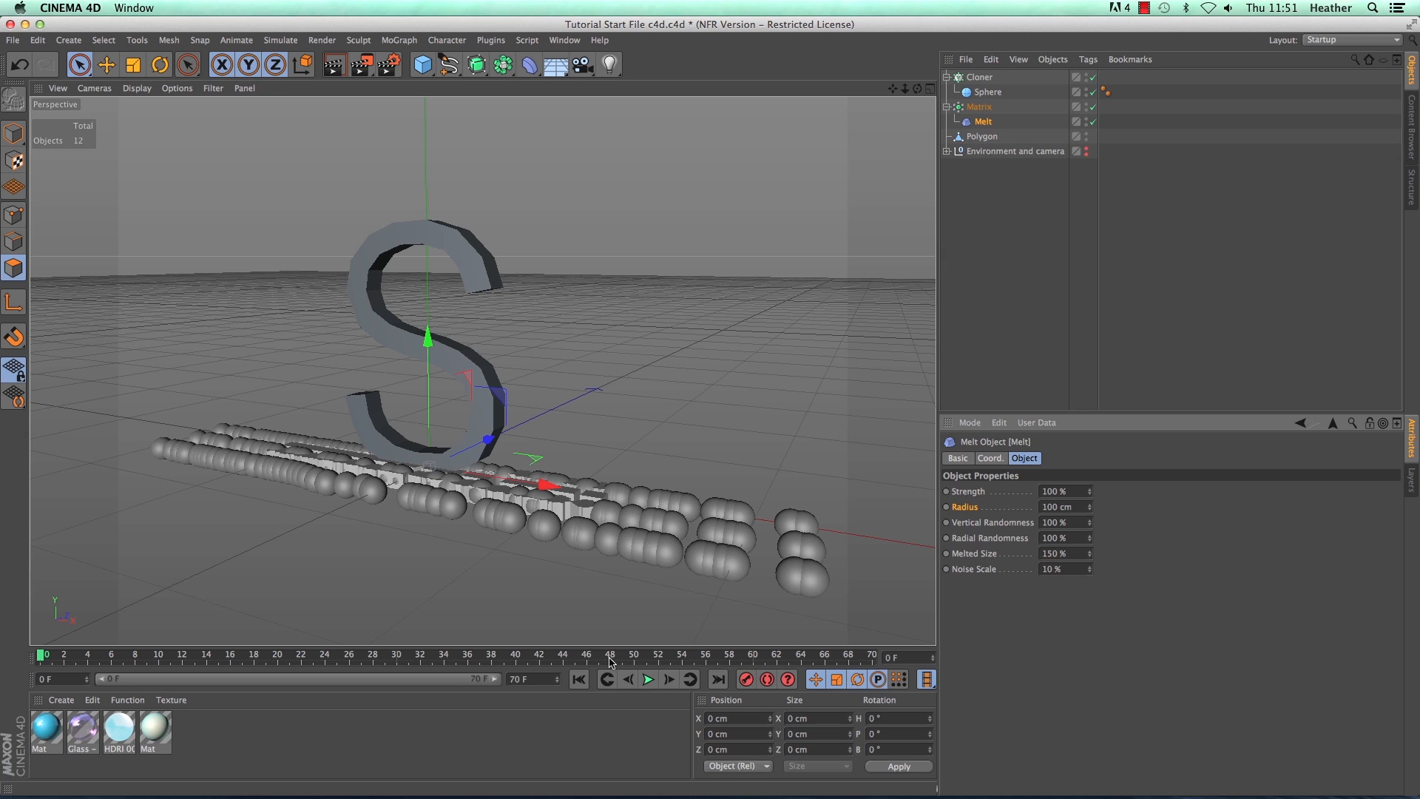
click(39, 654)
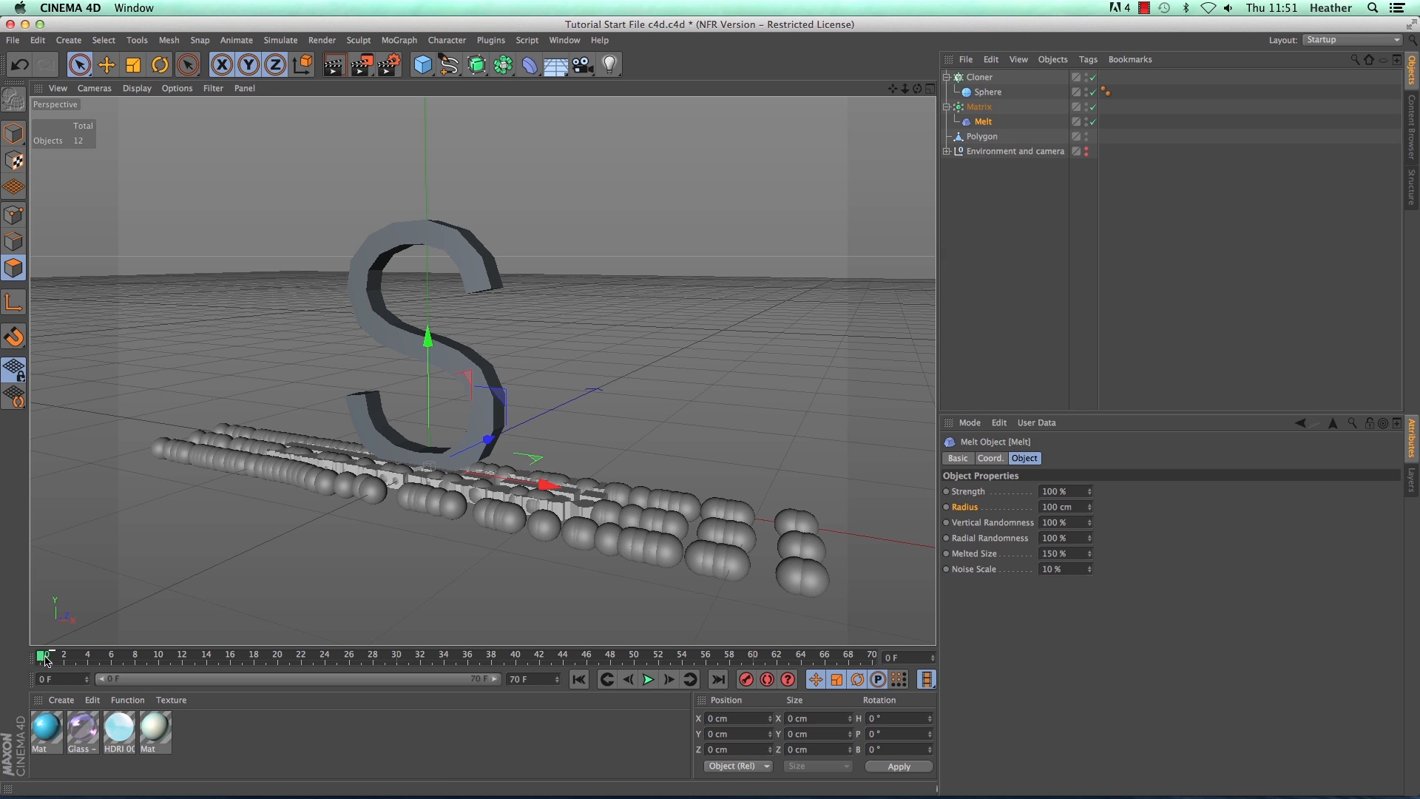
drag(45, 657, 38, 654)
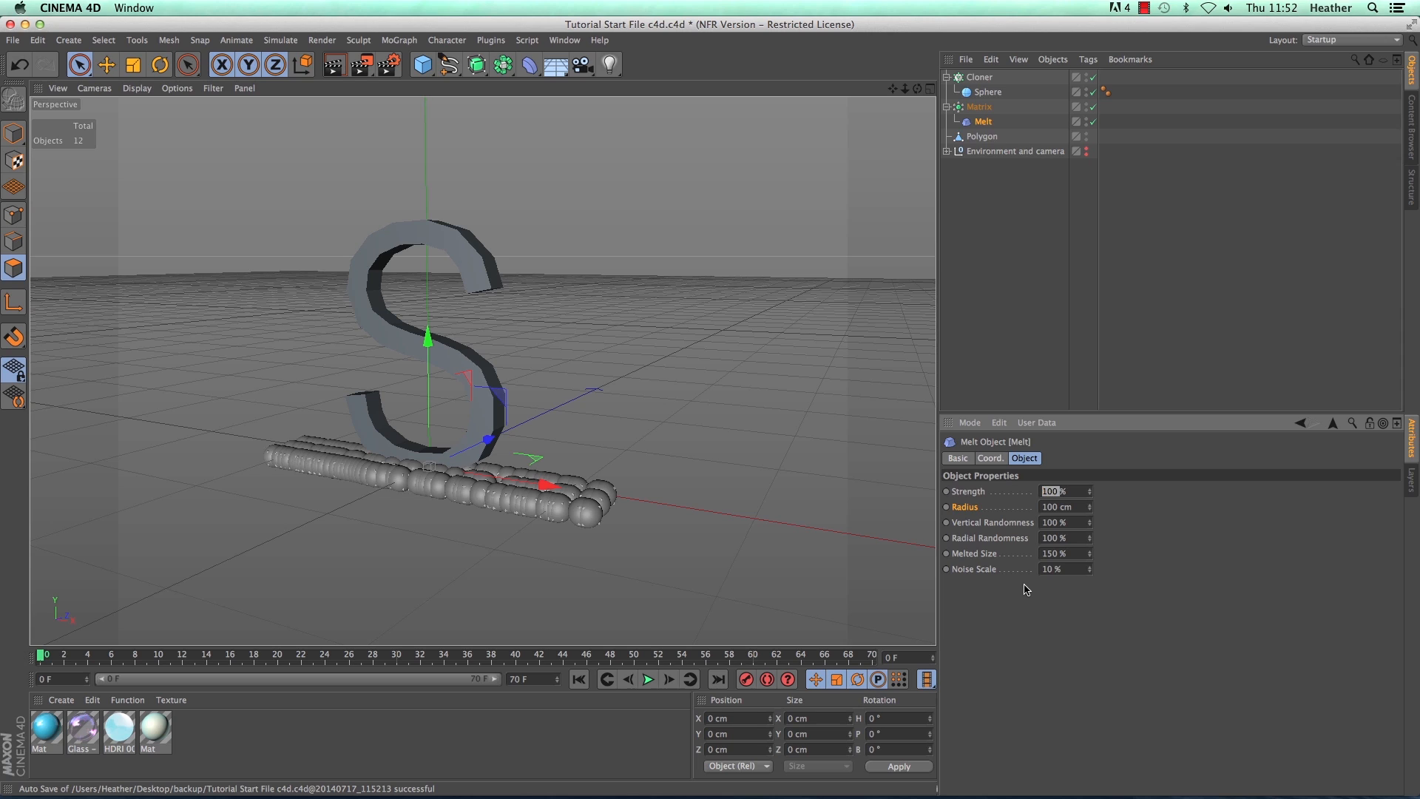
Step: Record a keyframe for the Melt deformer's Strength at frame 0
click(947, 492)
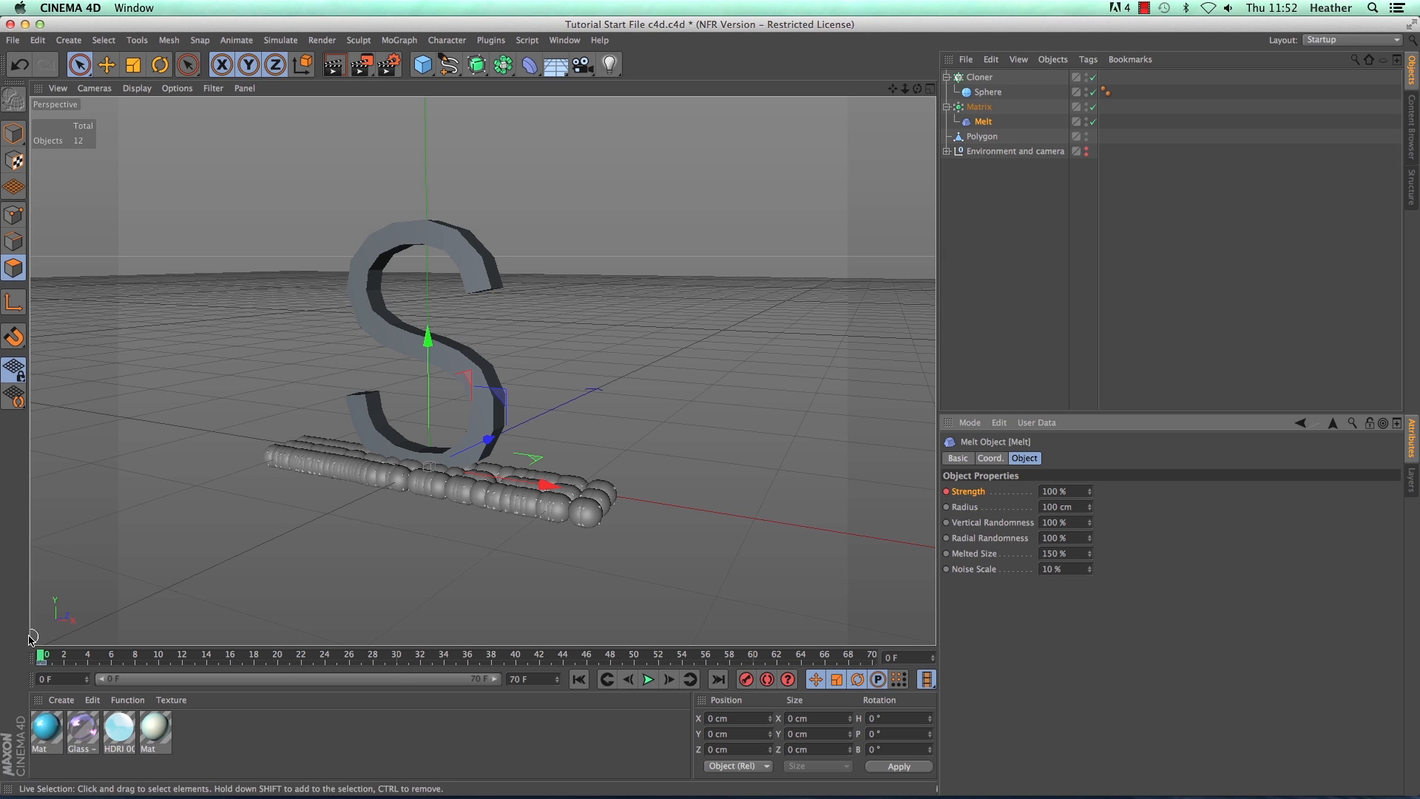
key(g)
key(g)
key(g)
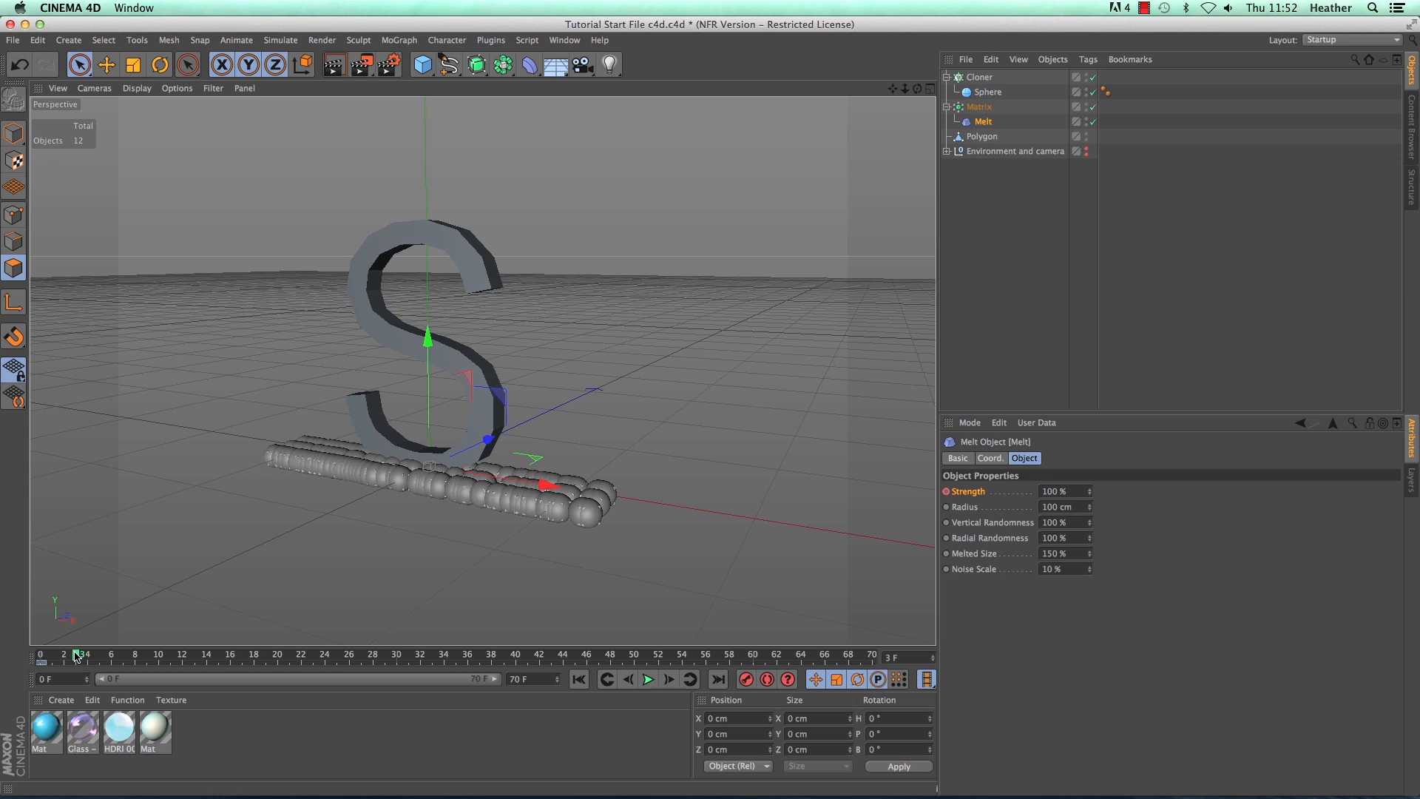
Step: Set the Melt Strength to 0% at frame 45, keyframe it, and return to frame 0
click(43, 656)
drag(43, 655, 580, 651)
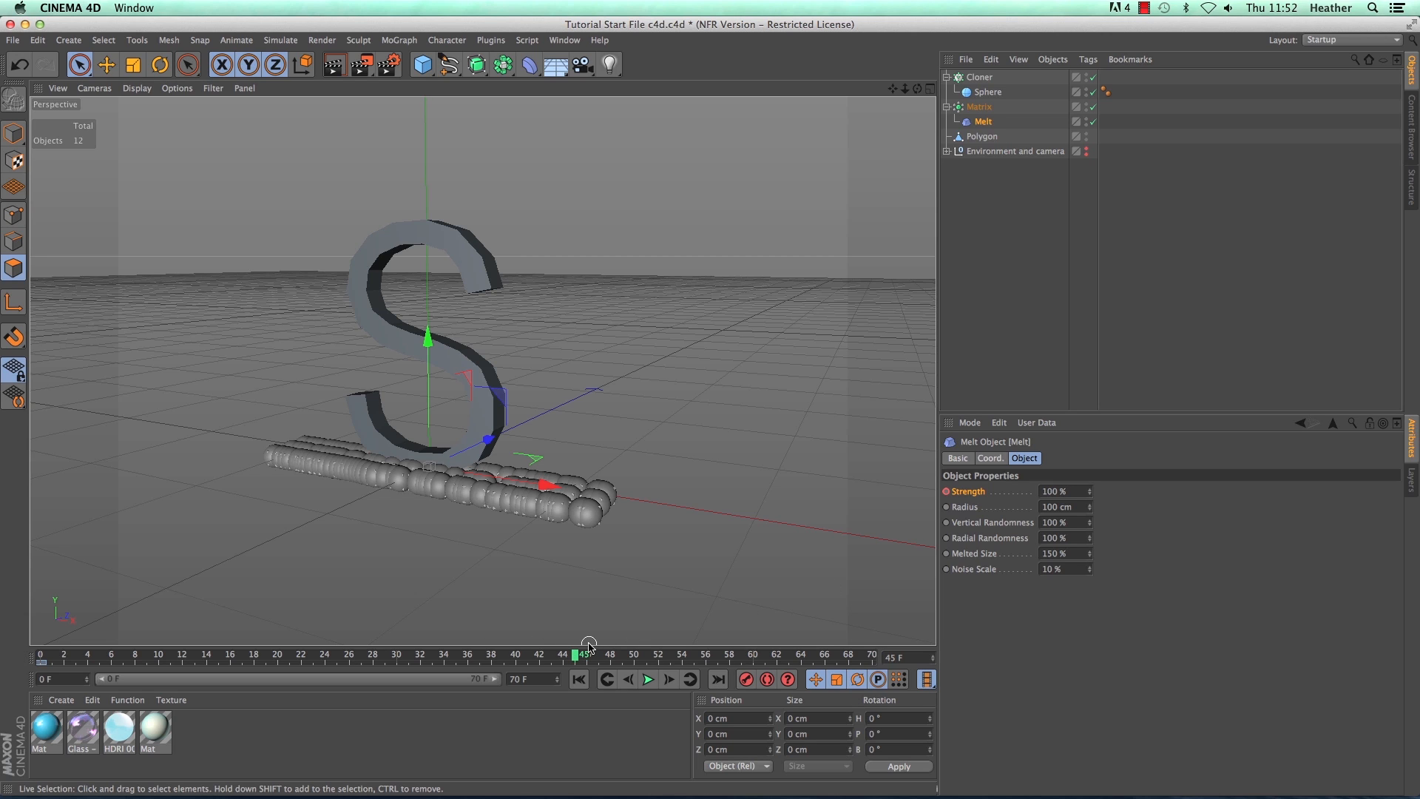
double_click(1056, 491)
text(0)
key(Return)
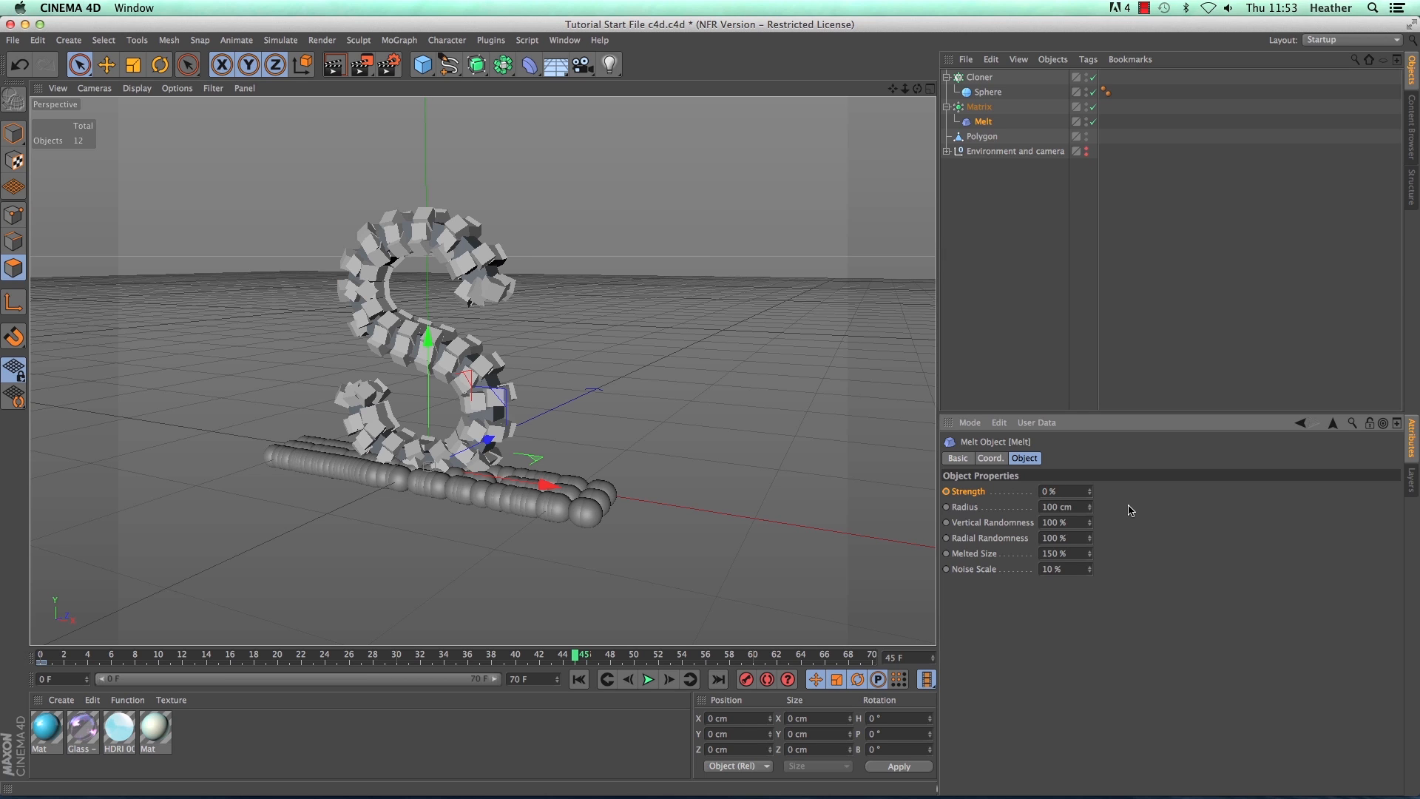
ctrl+click(946, 491)
drag(579, 656, 0, 669)
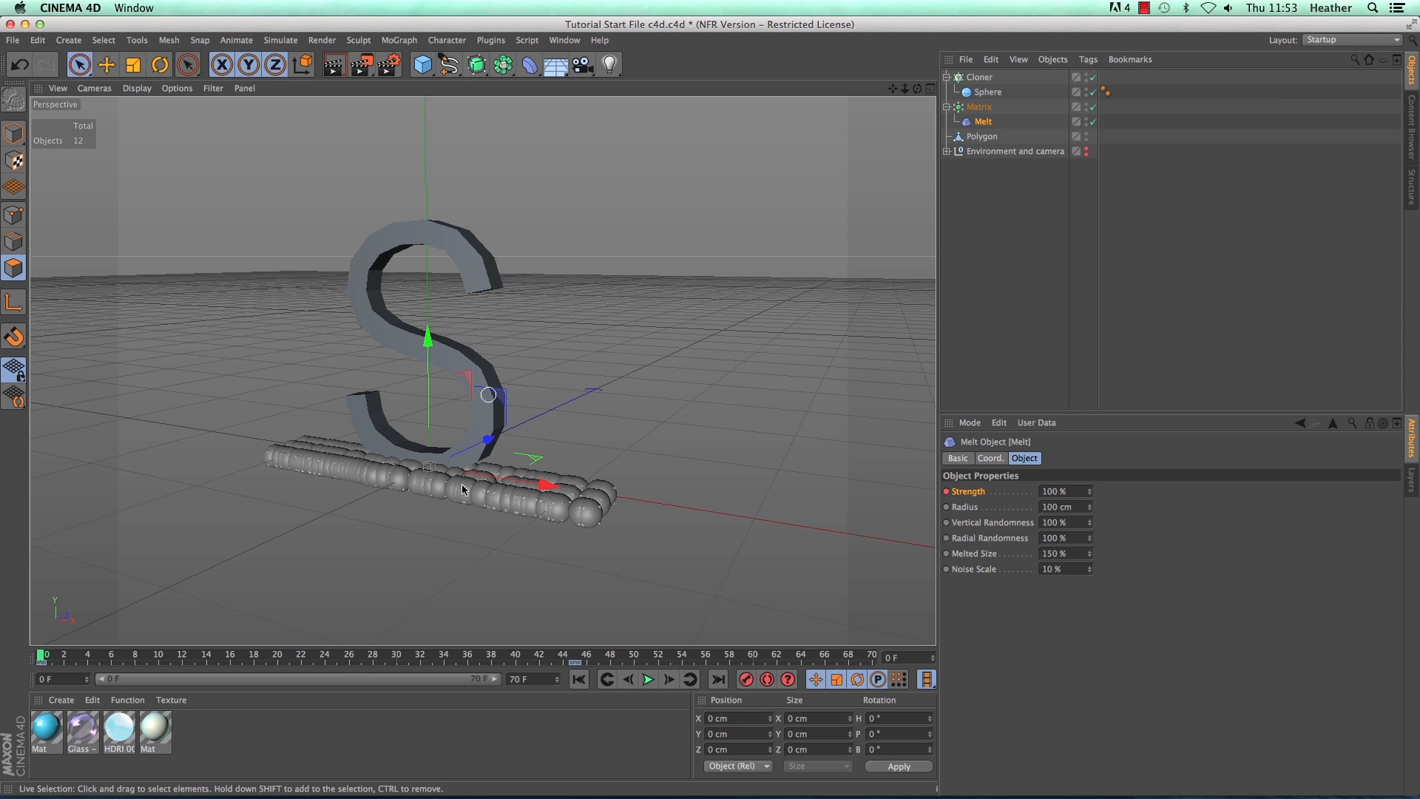
Step: Add a Twist deformer inside the Matrix above the Melt and fit it to its parent
drag(529, 64, 581, 113)
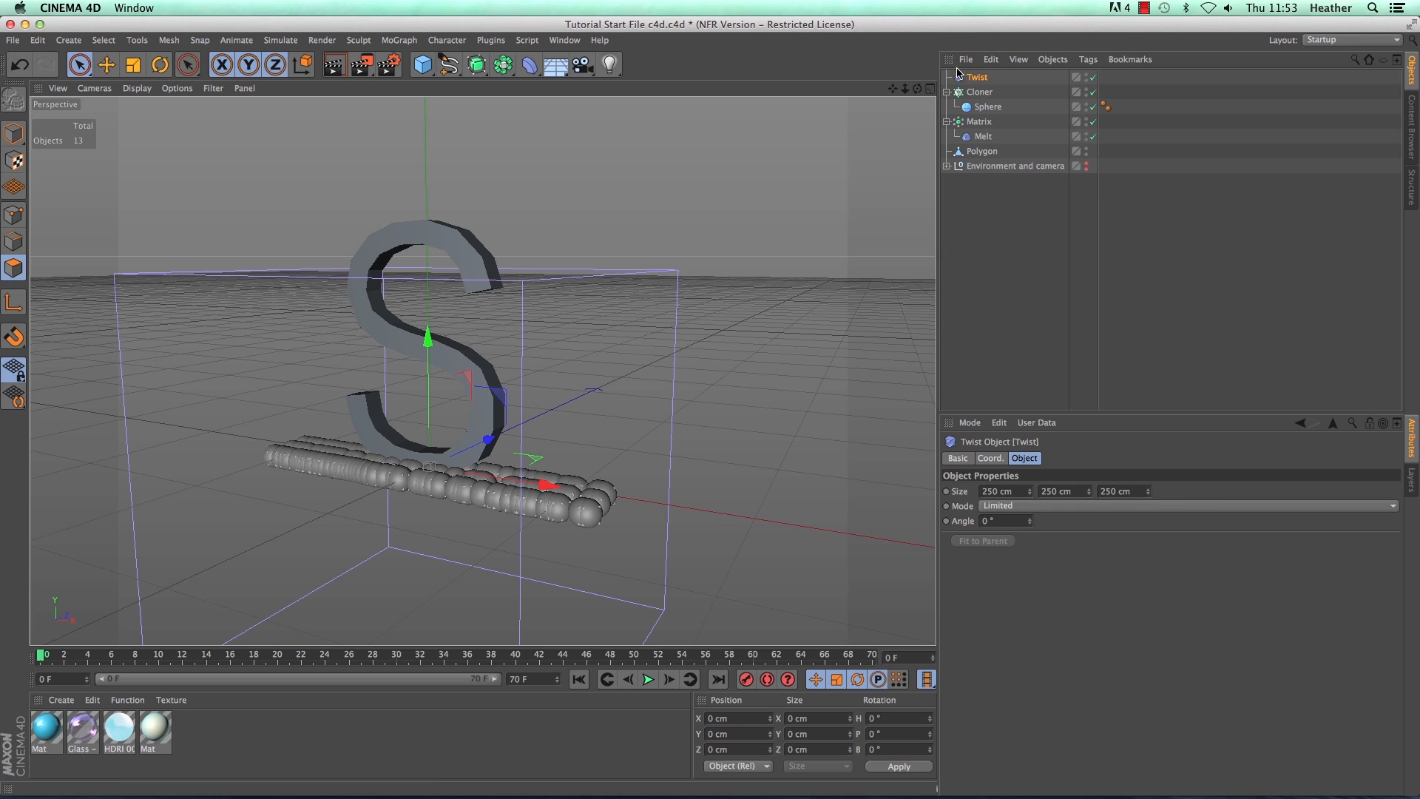
drag(975, 77, 981, 120)
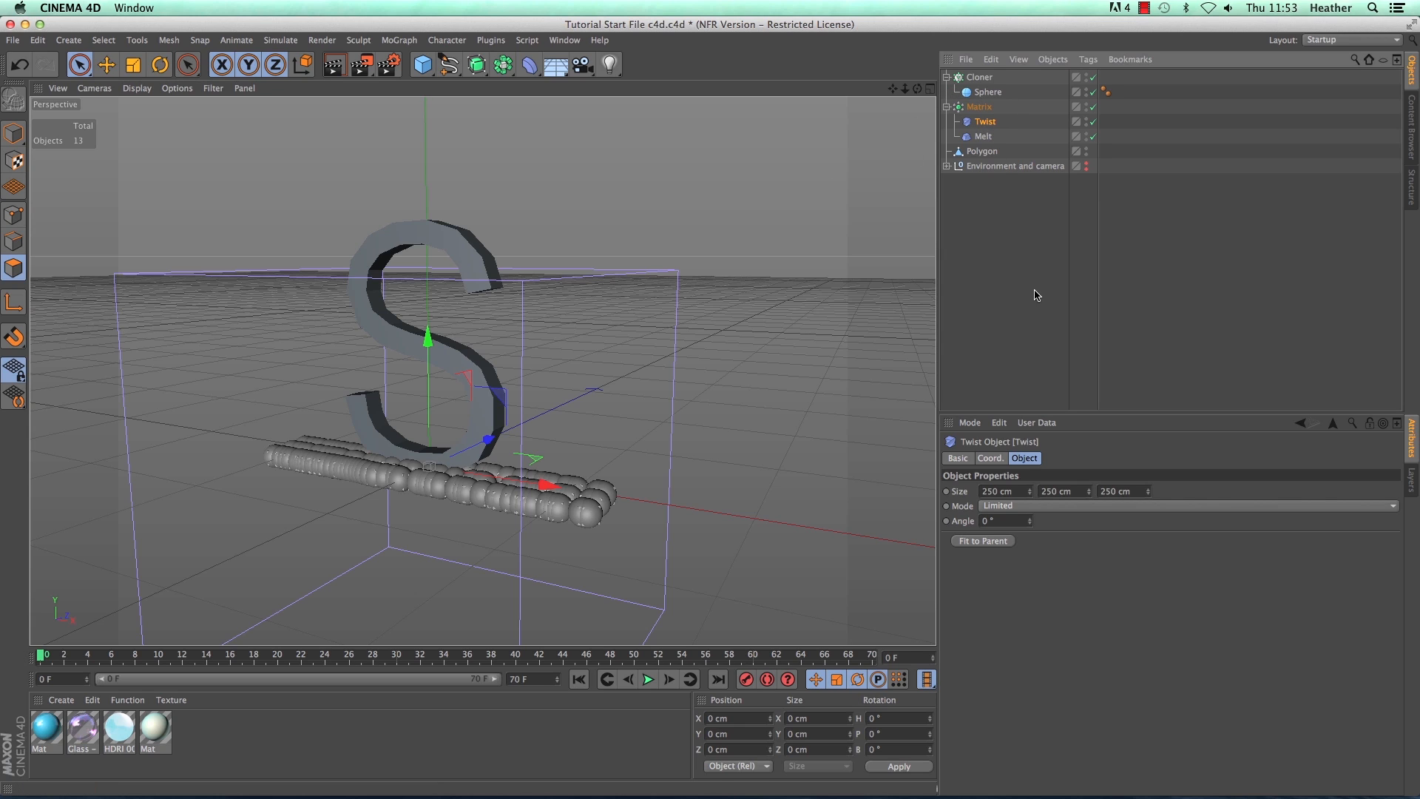
click(981, 542)
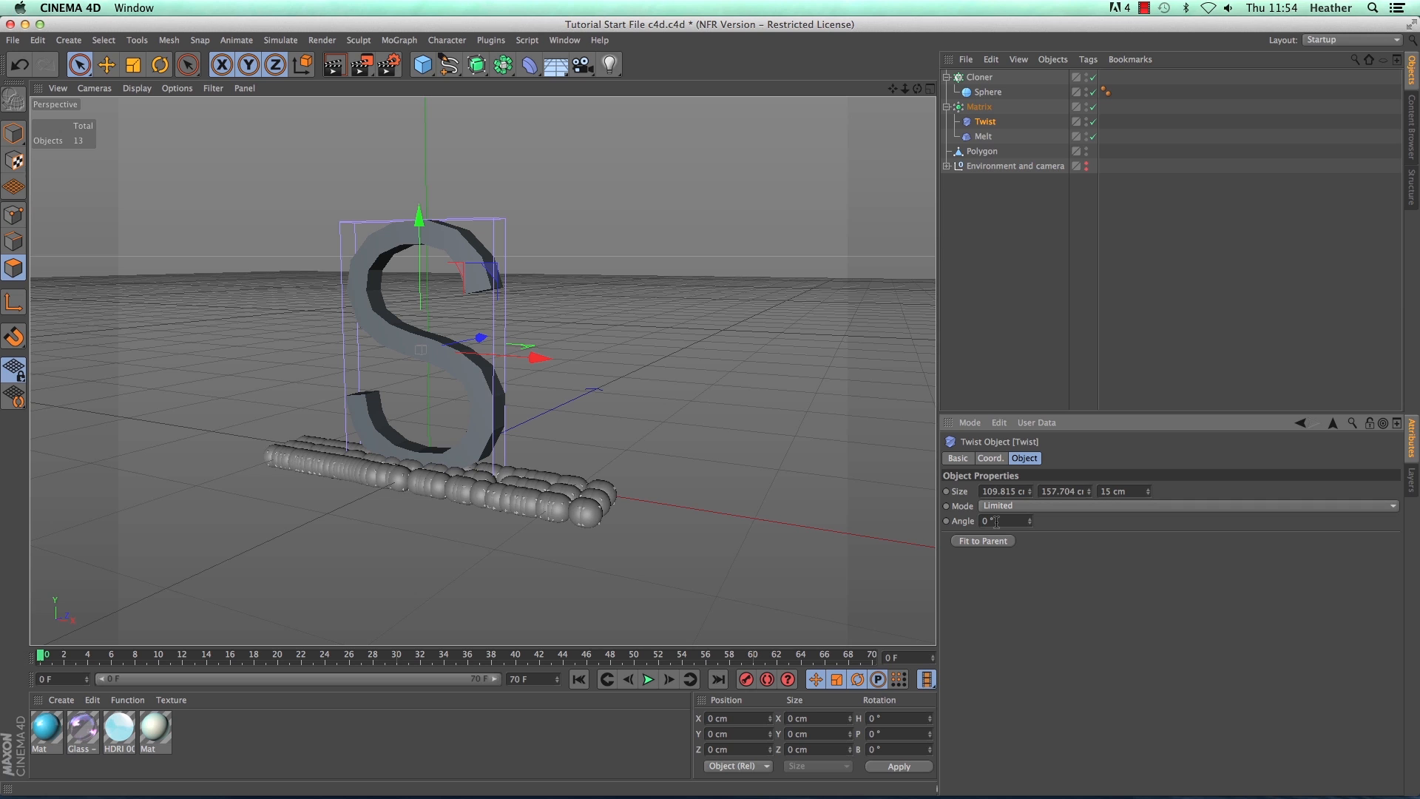
Step: Set the Twist deformer's Angle to 550° and keyframe it at frame 0
scroll(996, 522, up, 20)
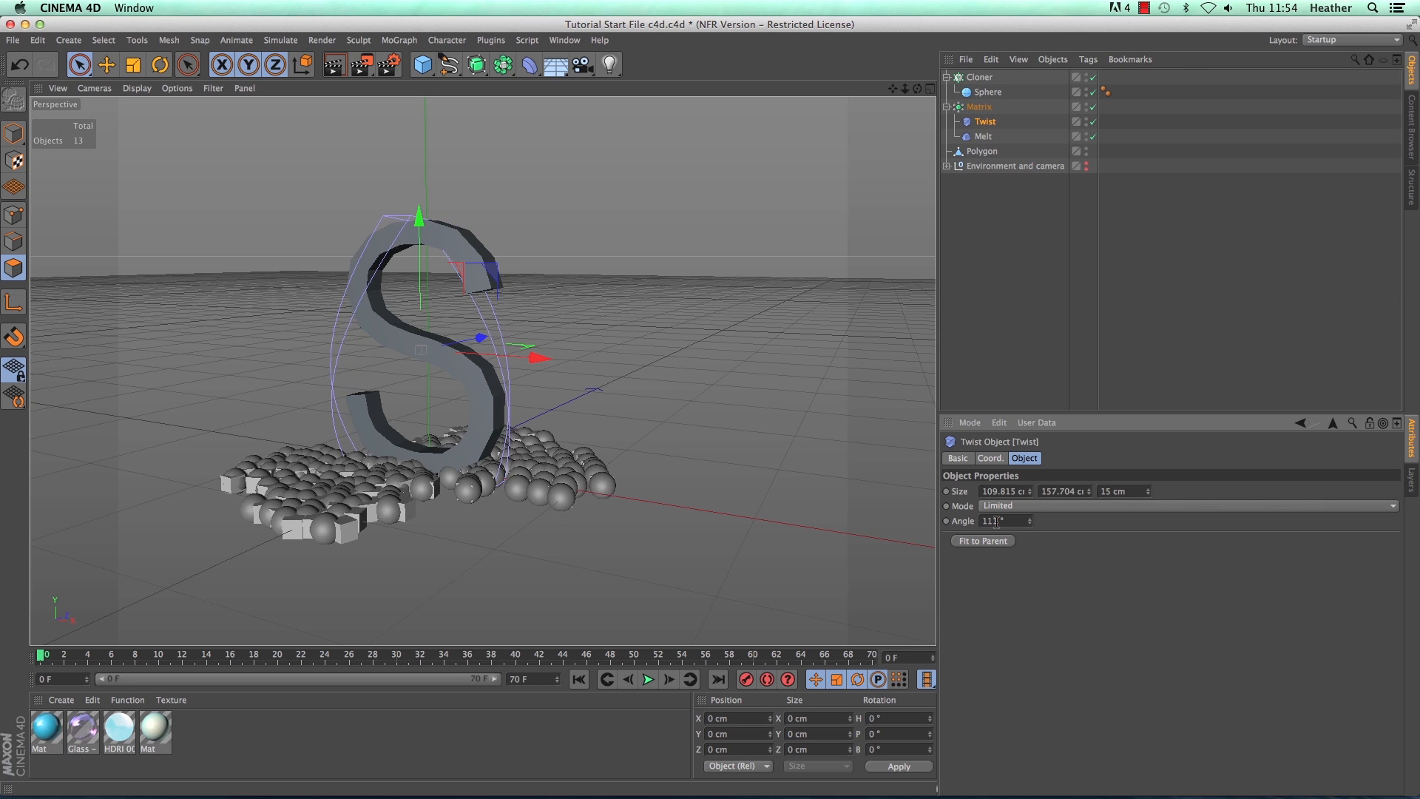
scroll(997, 522, up, 20)
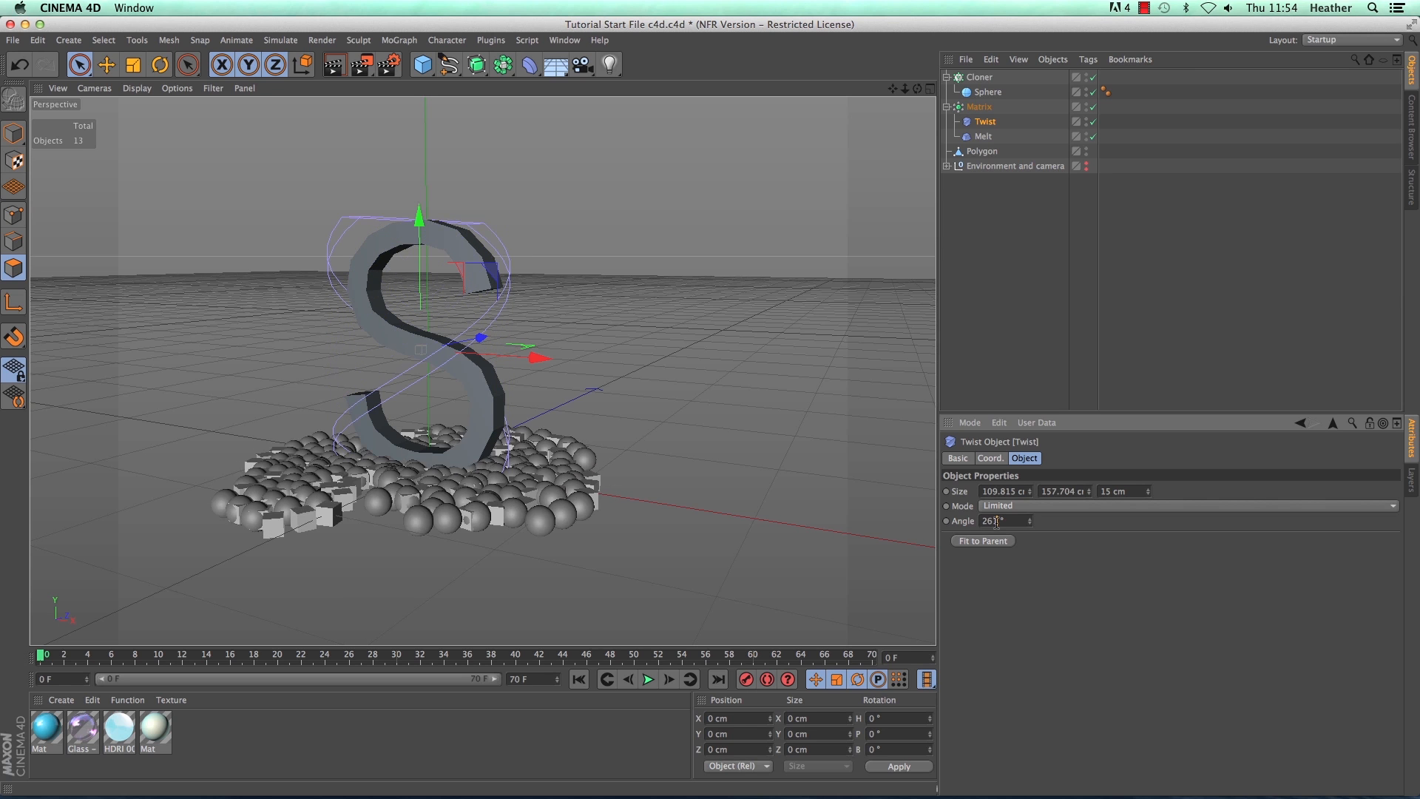
scroll(997, 522, up, 20)
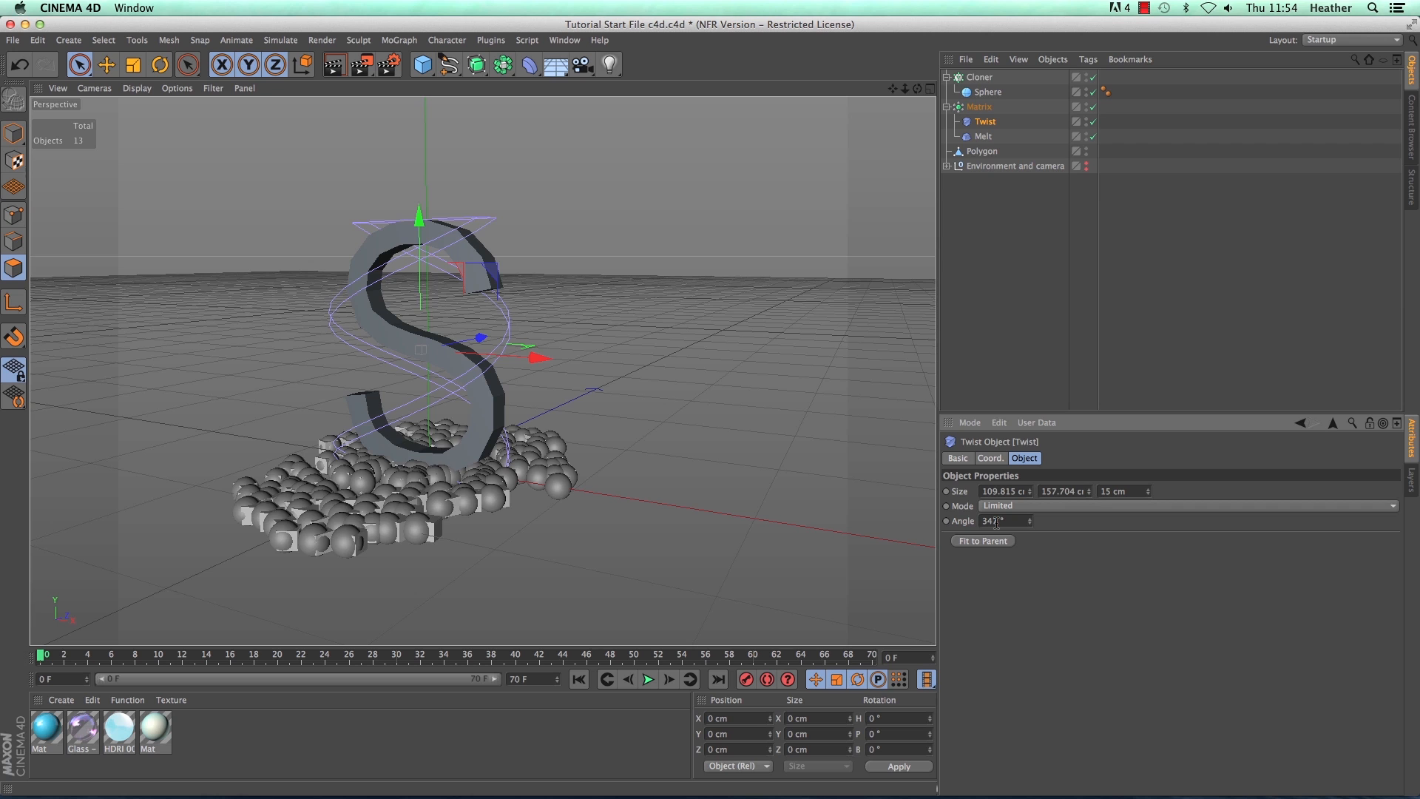
scroll(997, 522, up, 20)
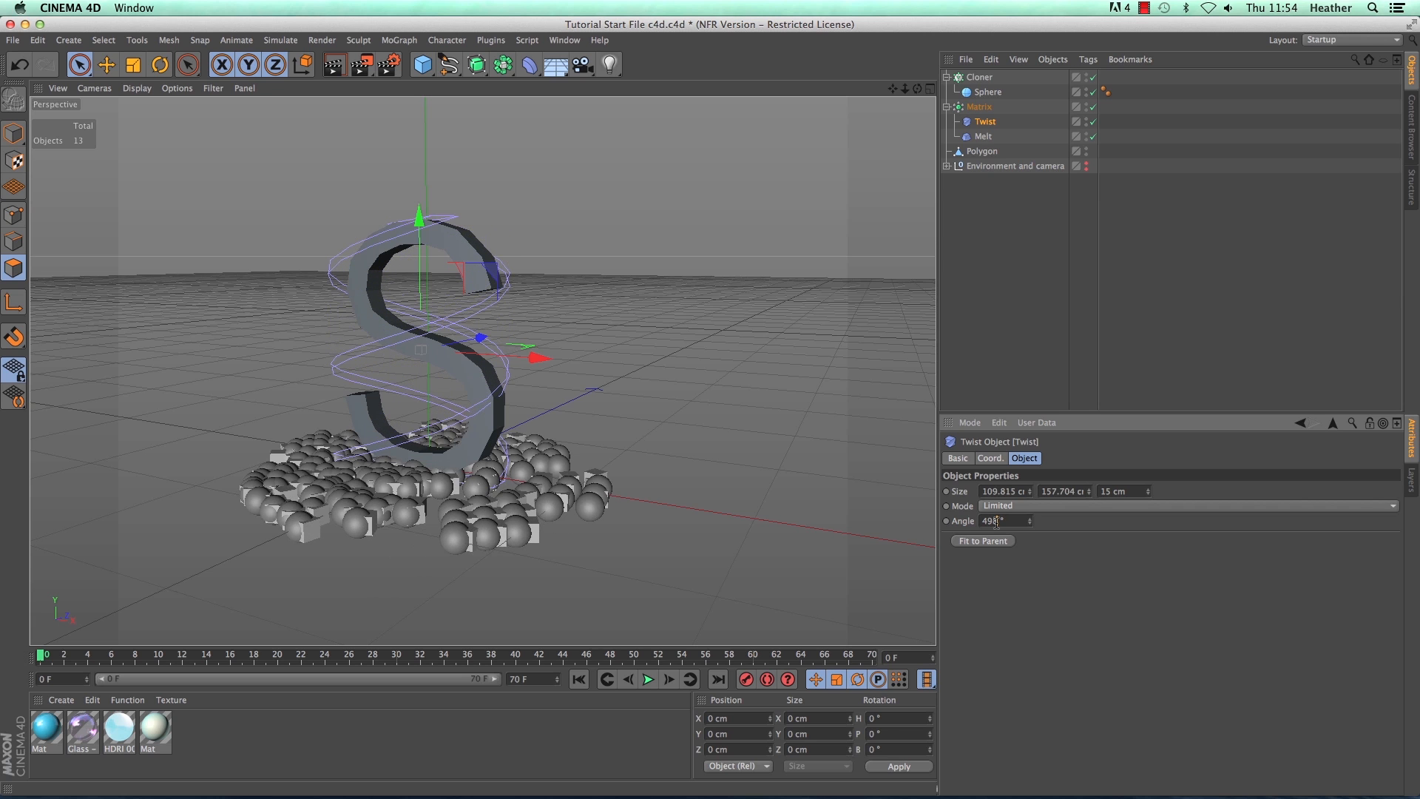
scroll(996, 522, up, 20)
scroll(997, 522, up, 8)
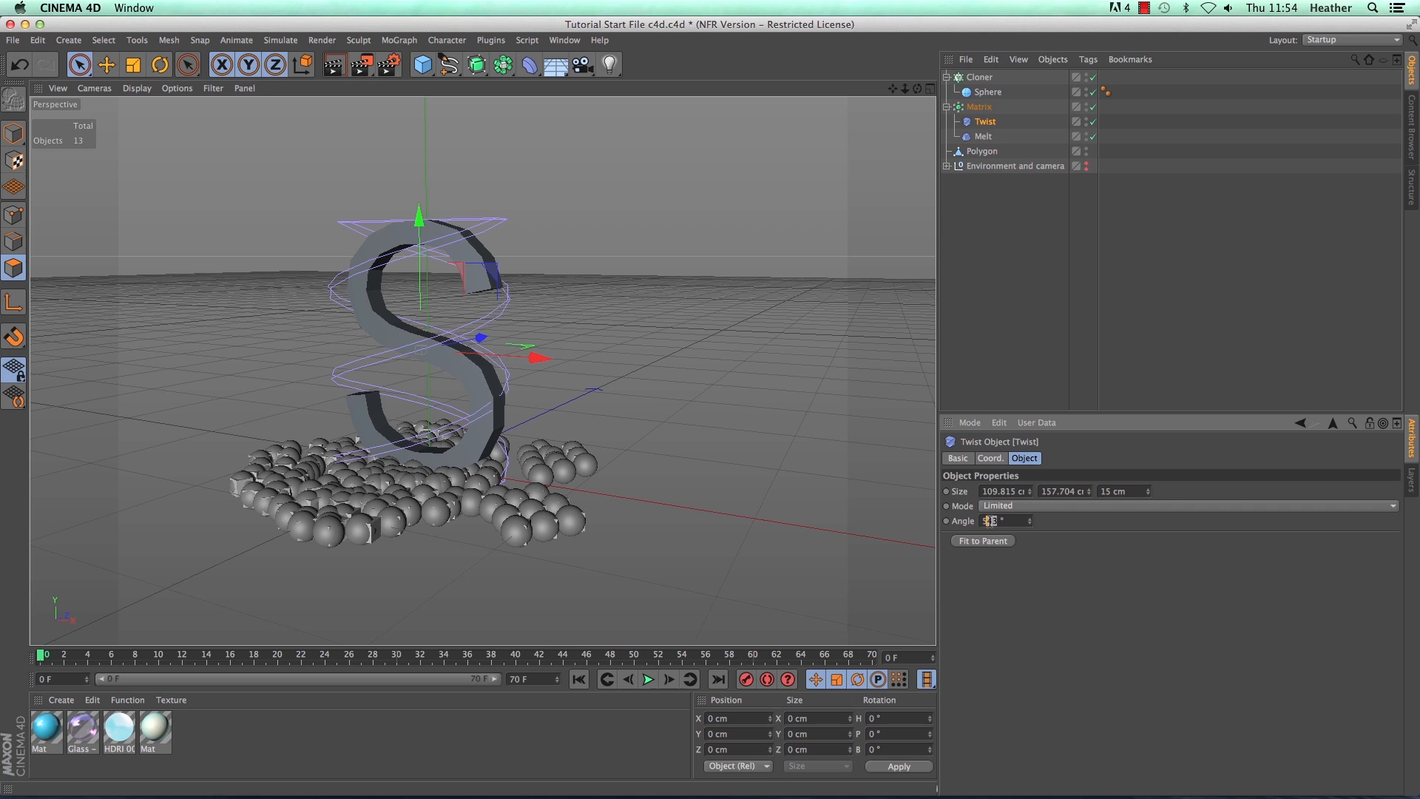
scroll(991, 520, up, 7)
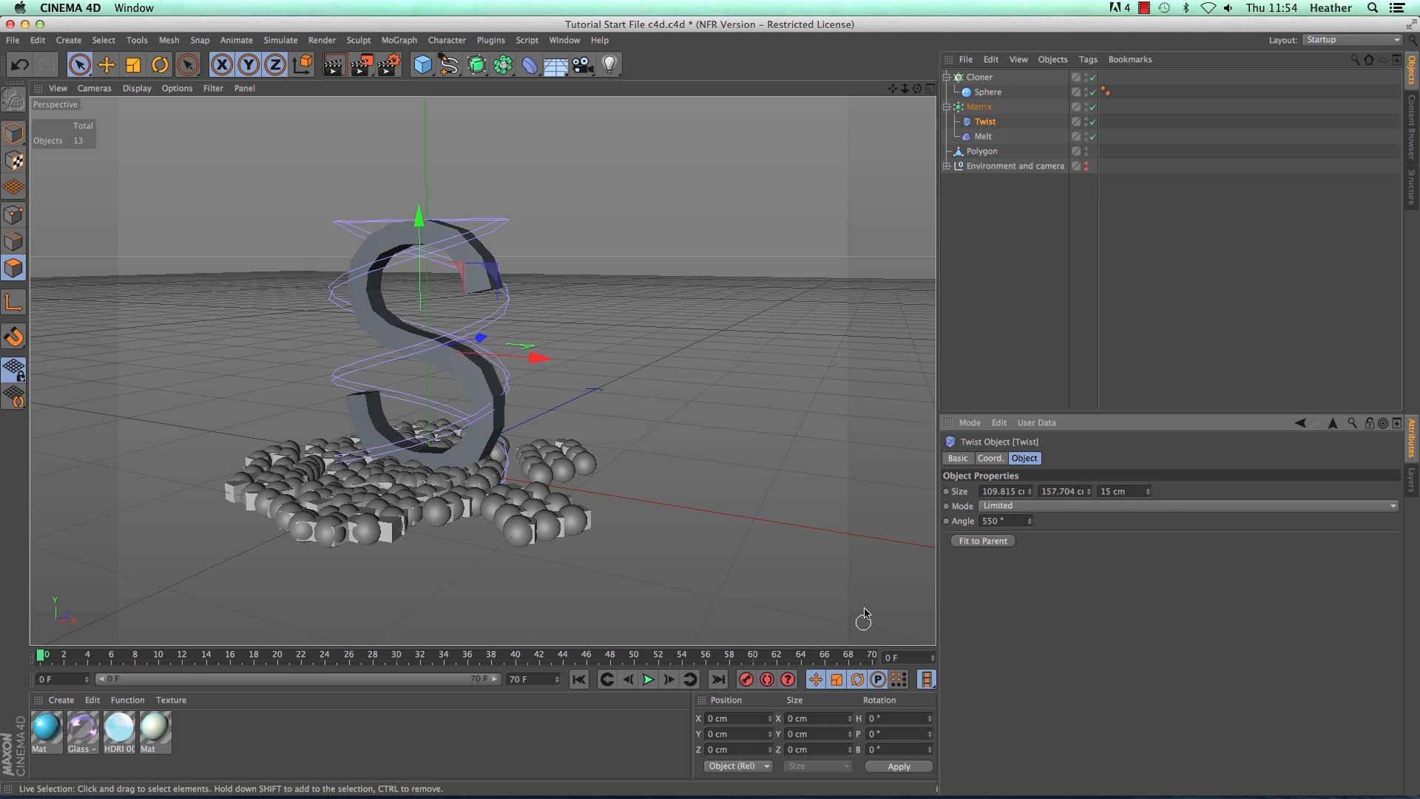
mouse_move(42, 657)
mouse_down()
mouse_move(133, 657)
mouse_move(40, 657)
mouse_up()
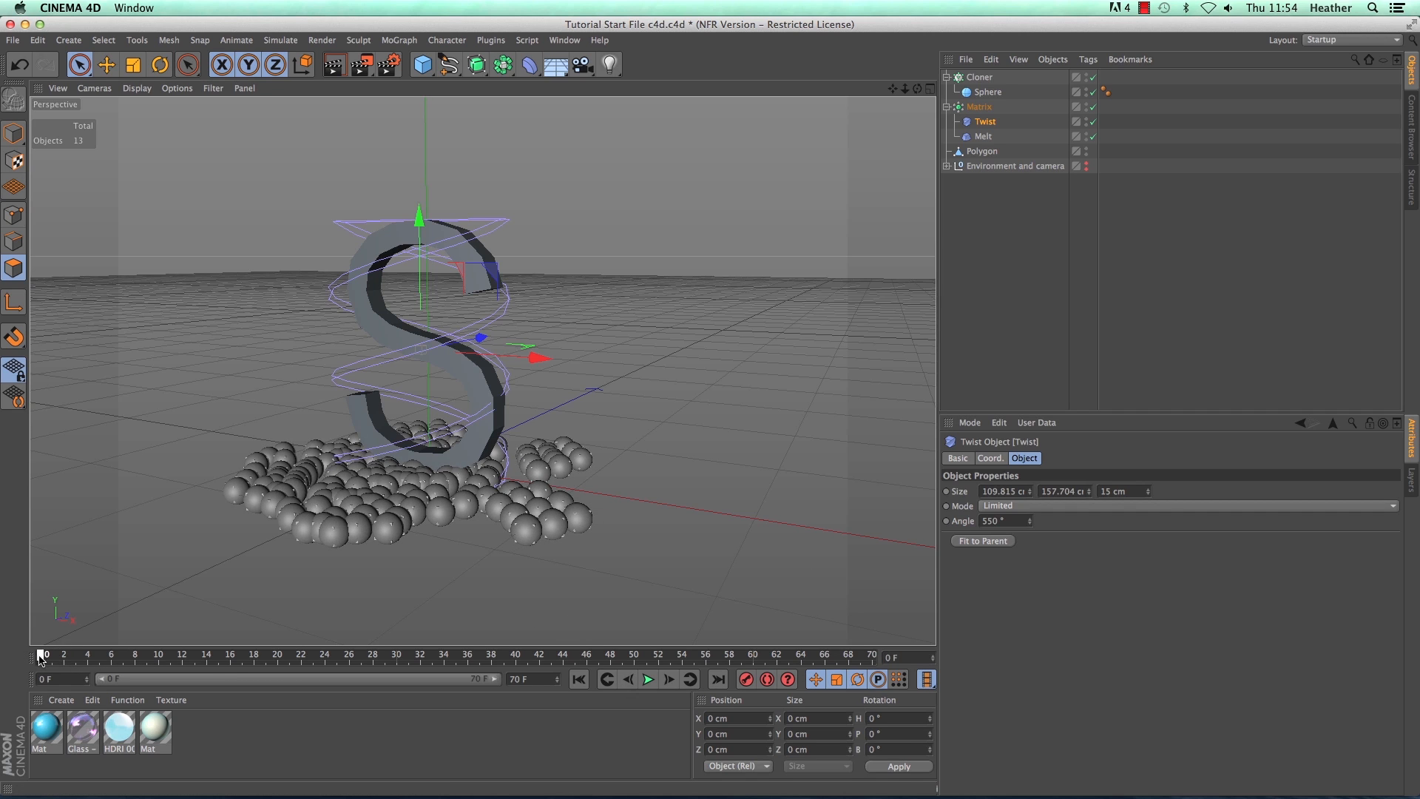
double_click(994, 521)
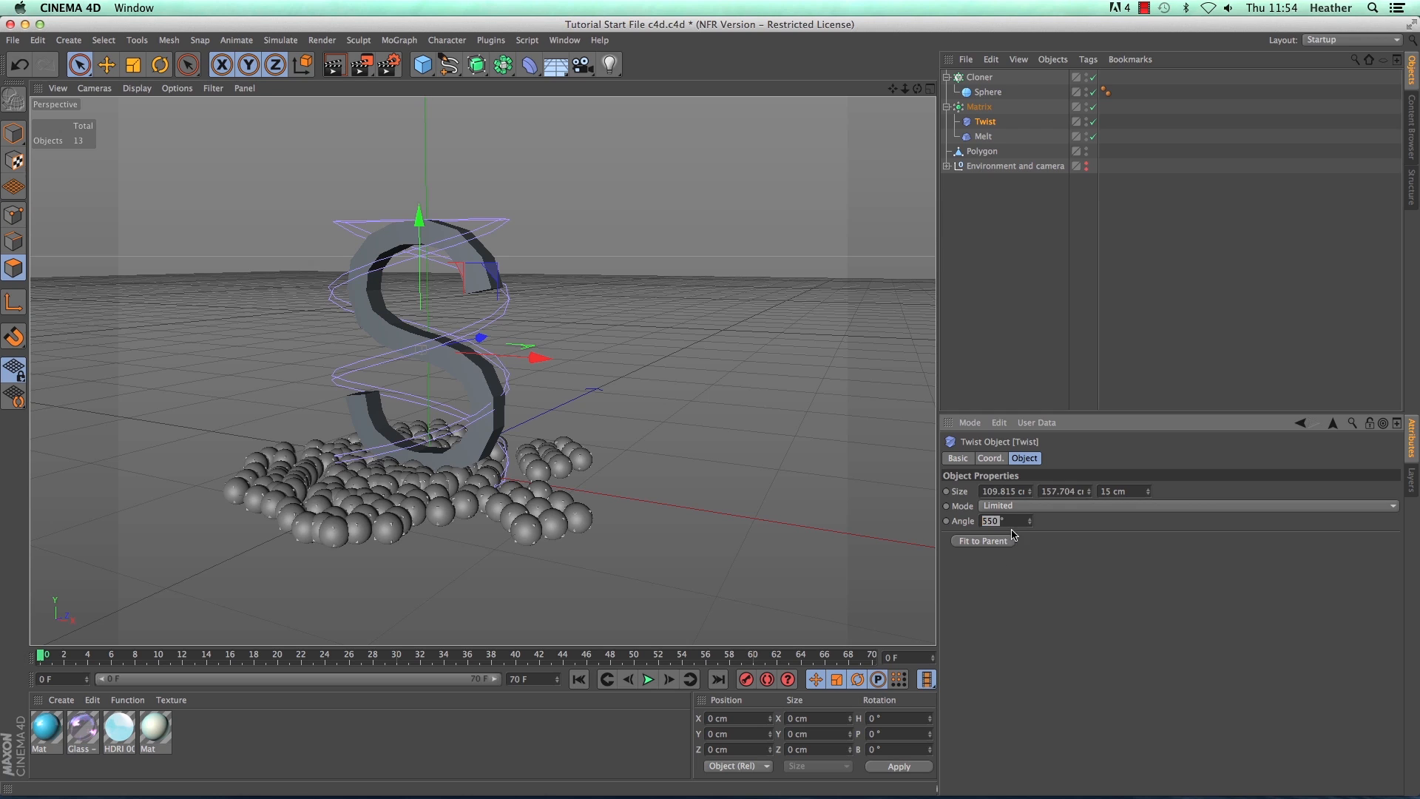
click(946, 522)
Step: Set the Twist Angle to 0° at frame 45, keyframe it, and scrub back to frame 15
mouse_move(40, 656)
mouse_down()
mouse_move(454, 658)
mouse_move(573, 682)
mouse_up()
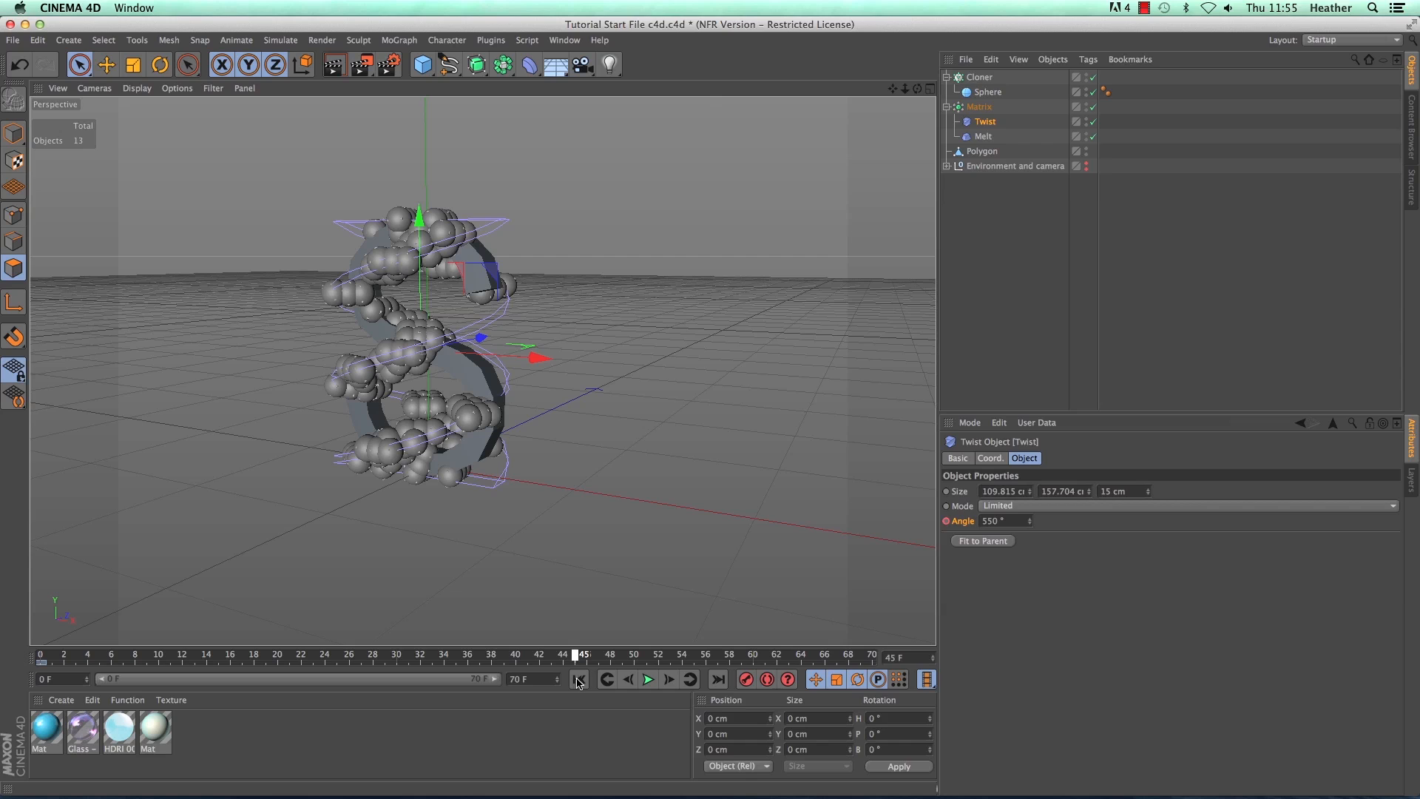
click(1000, 522)
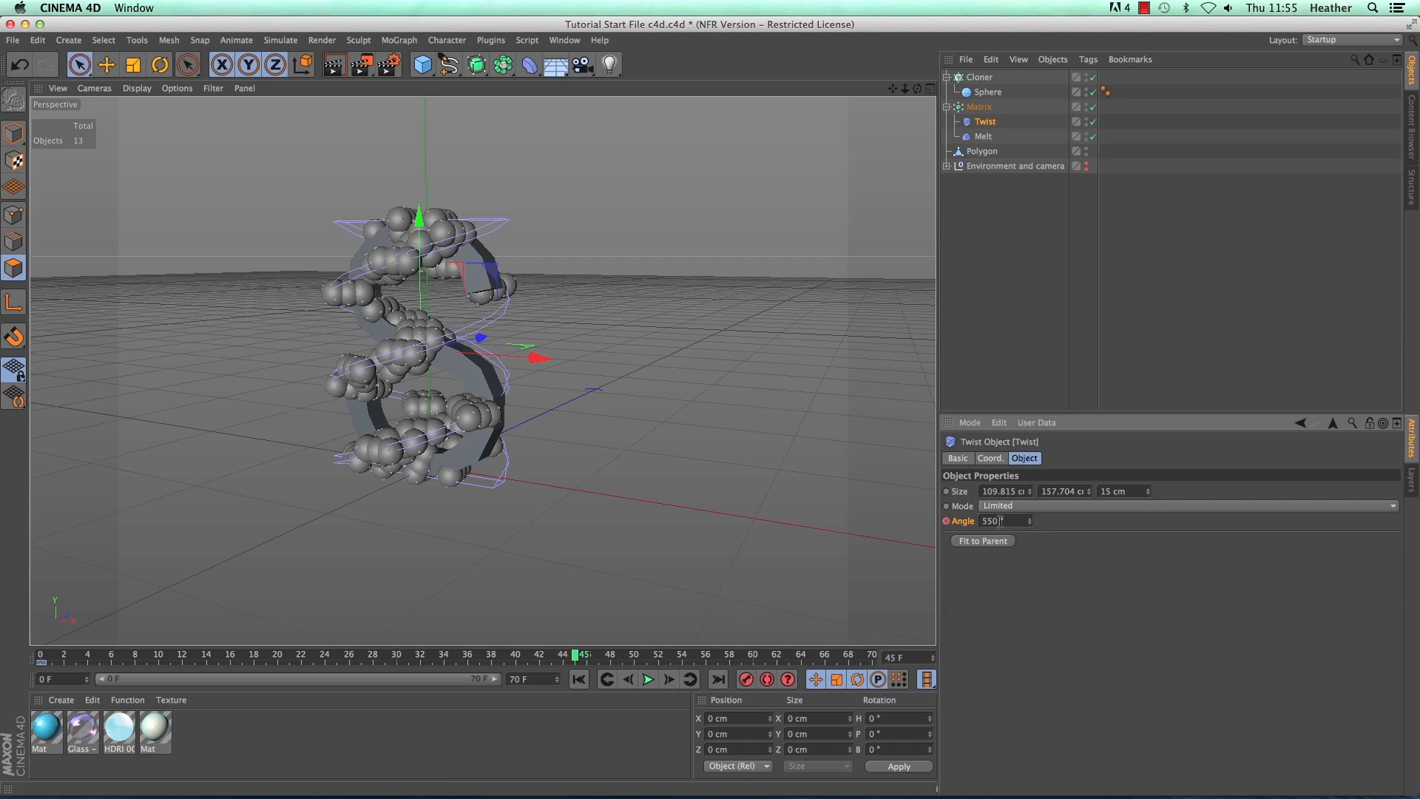
key(BackSpace)
key(BackSpace)
key(BackSpace)
text(0)
key(Return)
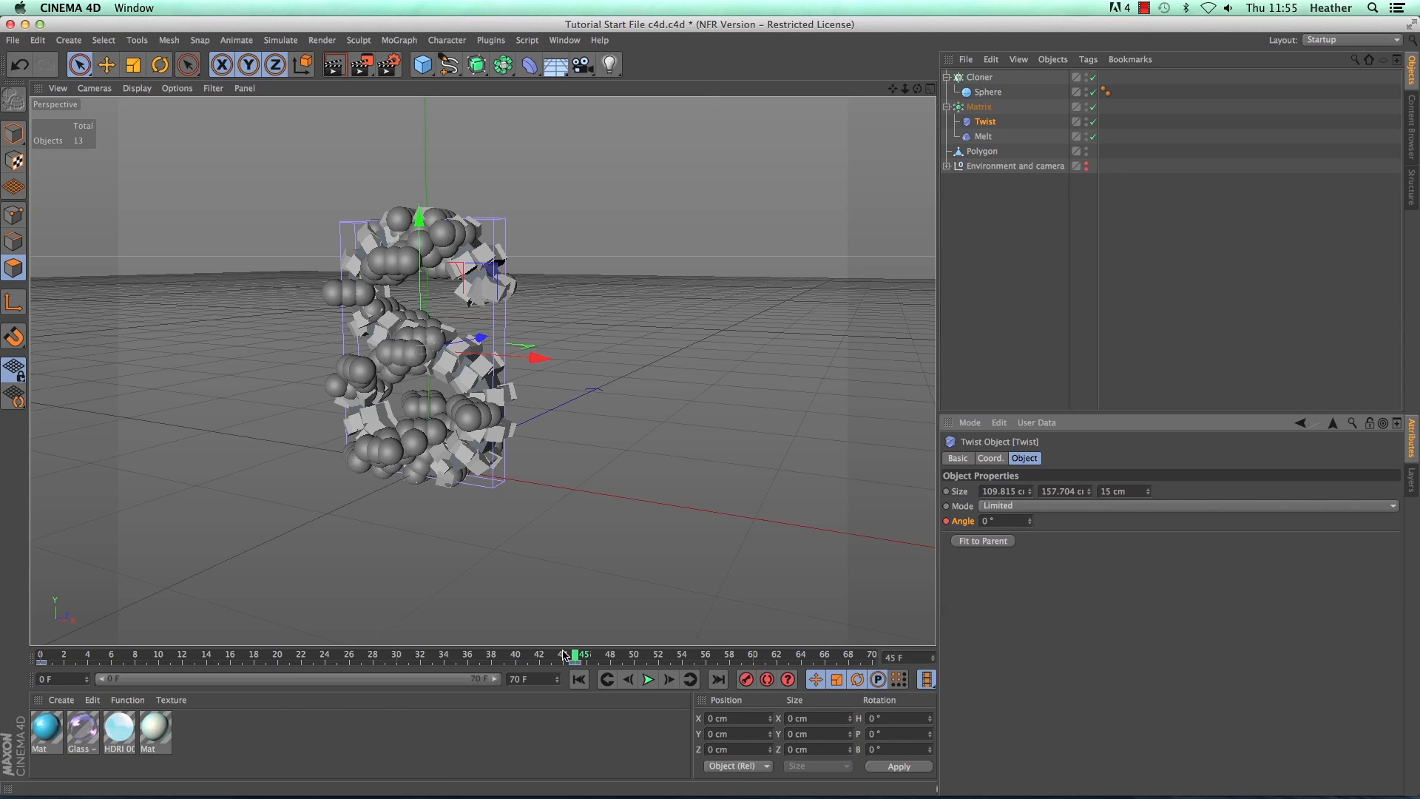
drag(577, 659, 225, 703)
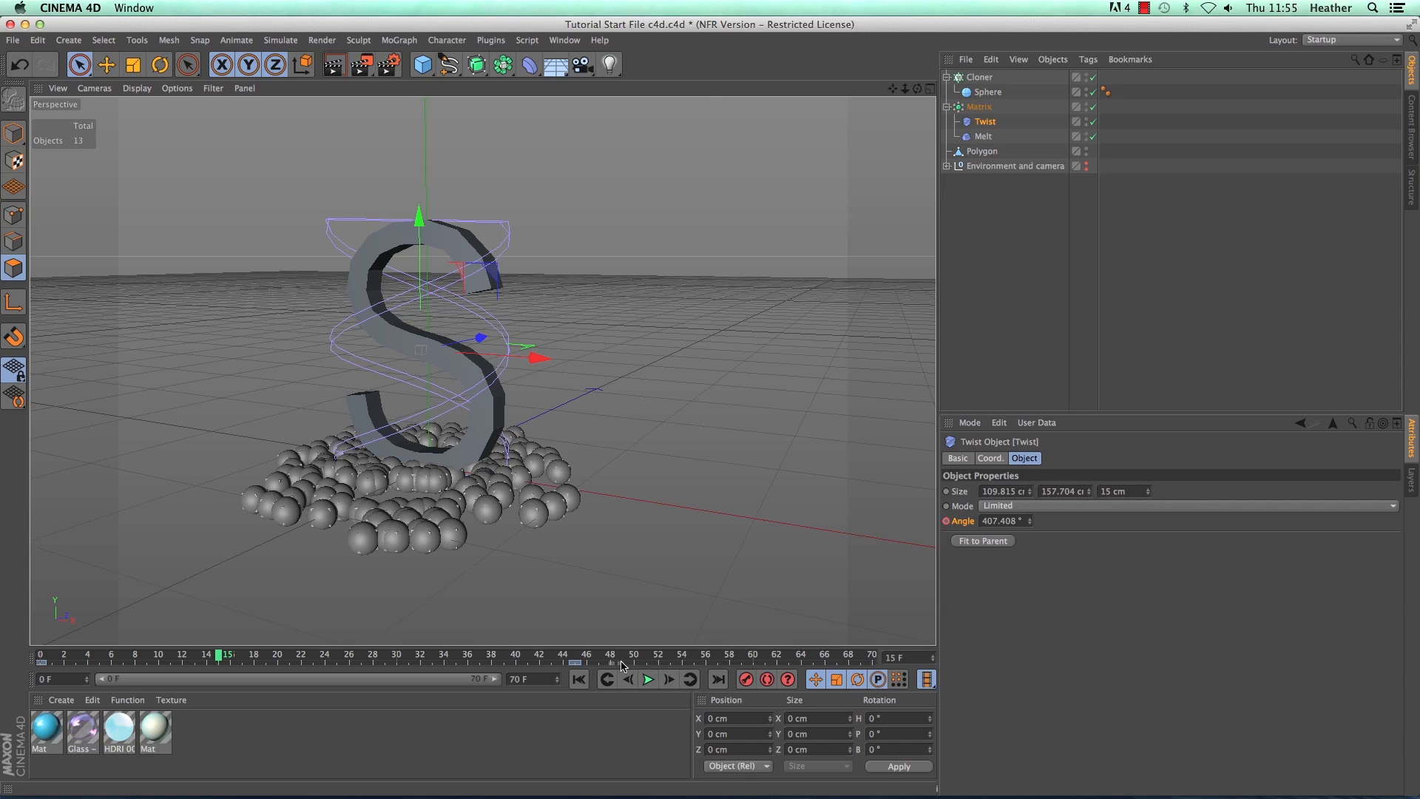
Step: Shift both Twist keyframes 15 frames forward to frames 15 and 60, and play the animation to check it
drag(271, 673, 38, 675)
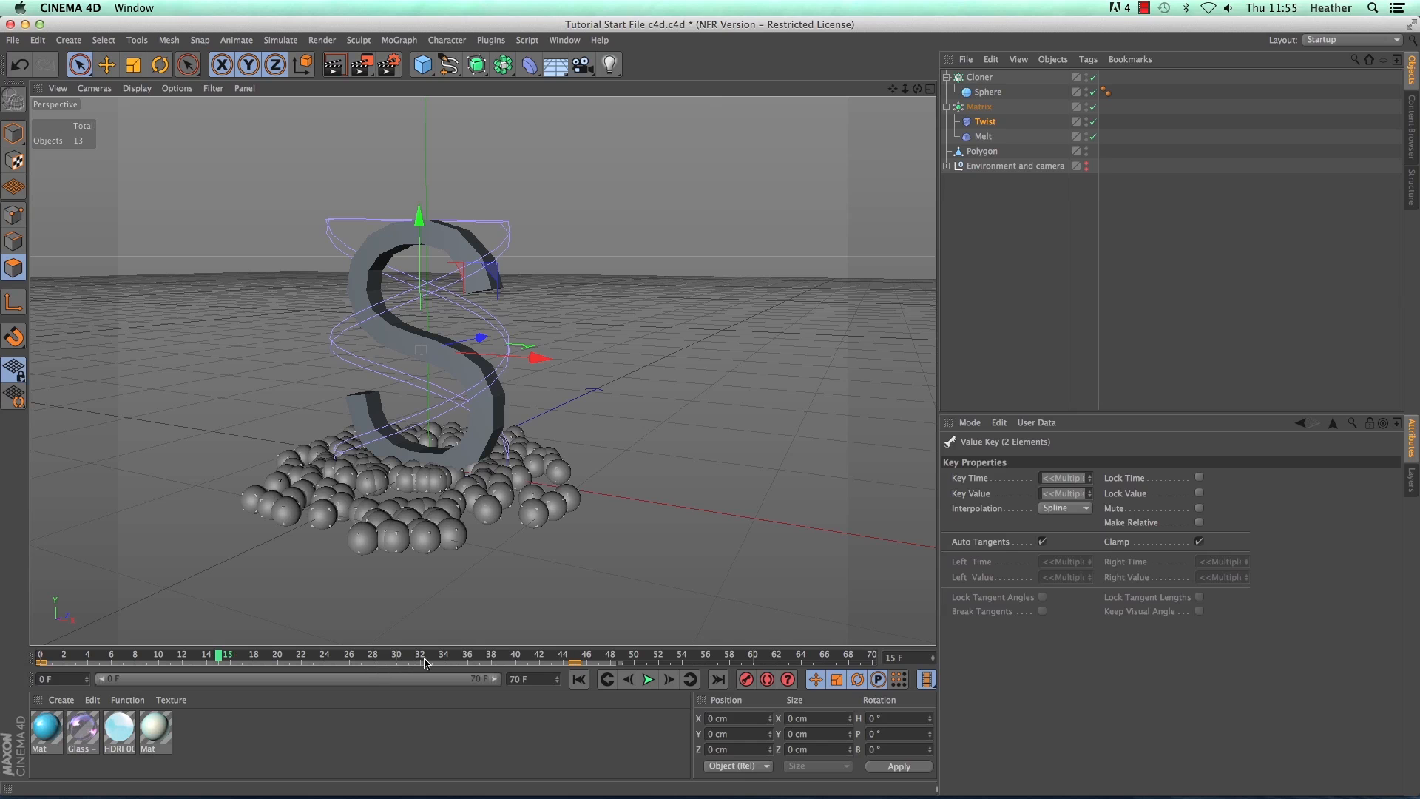
drag(155, 668, 467, 668)
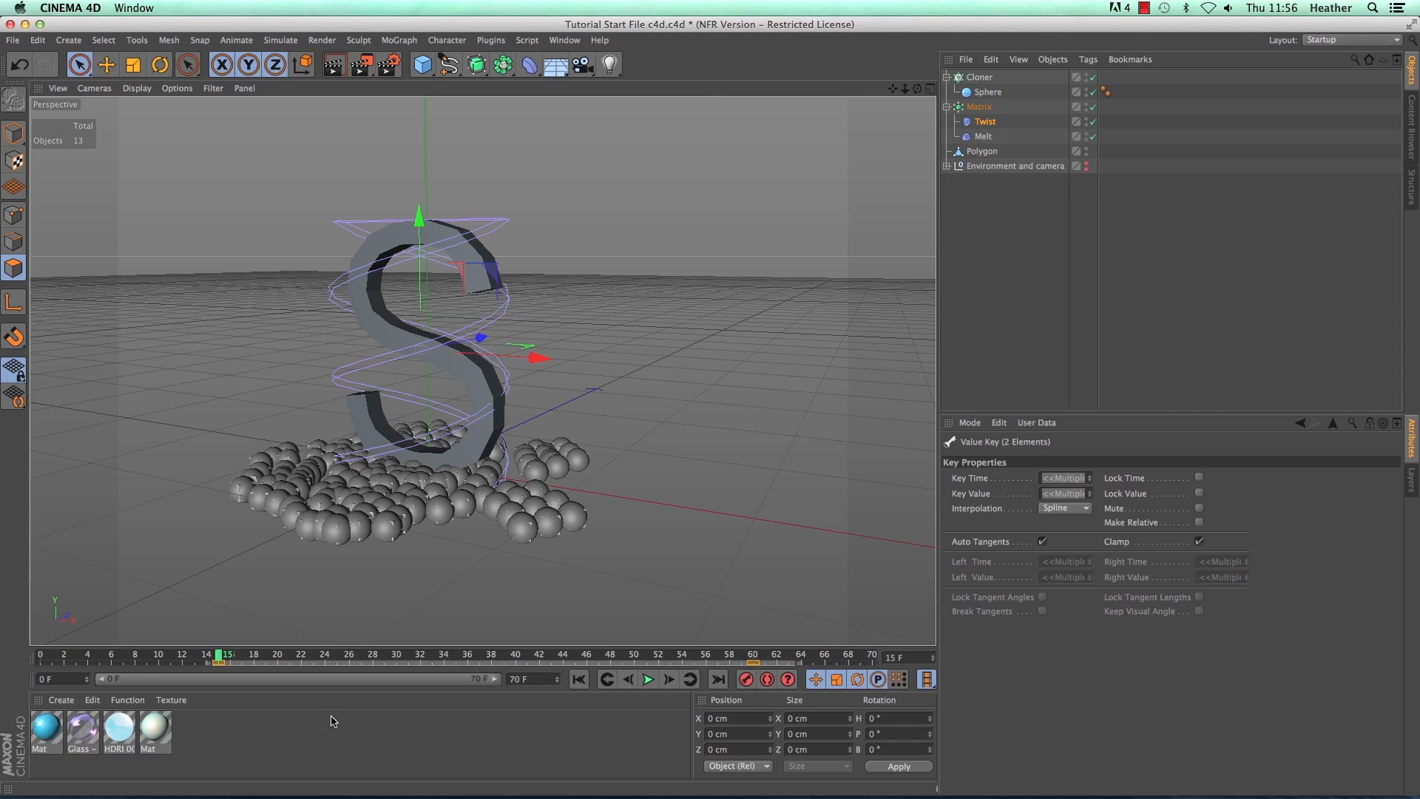
click(648, 679)
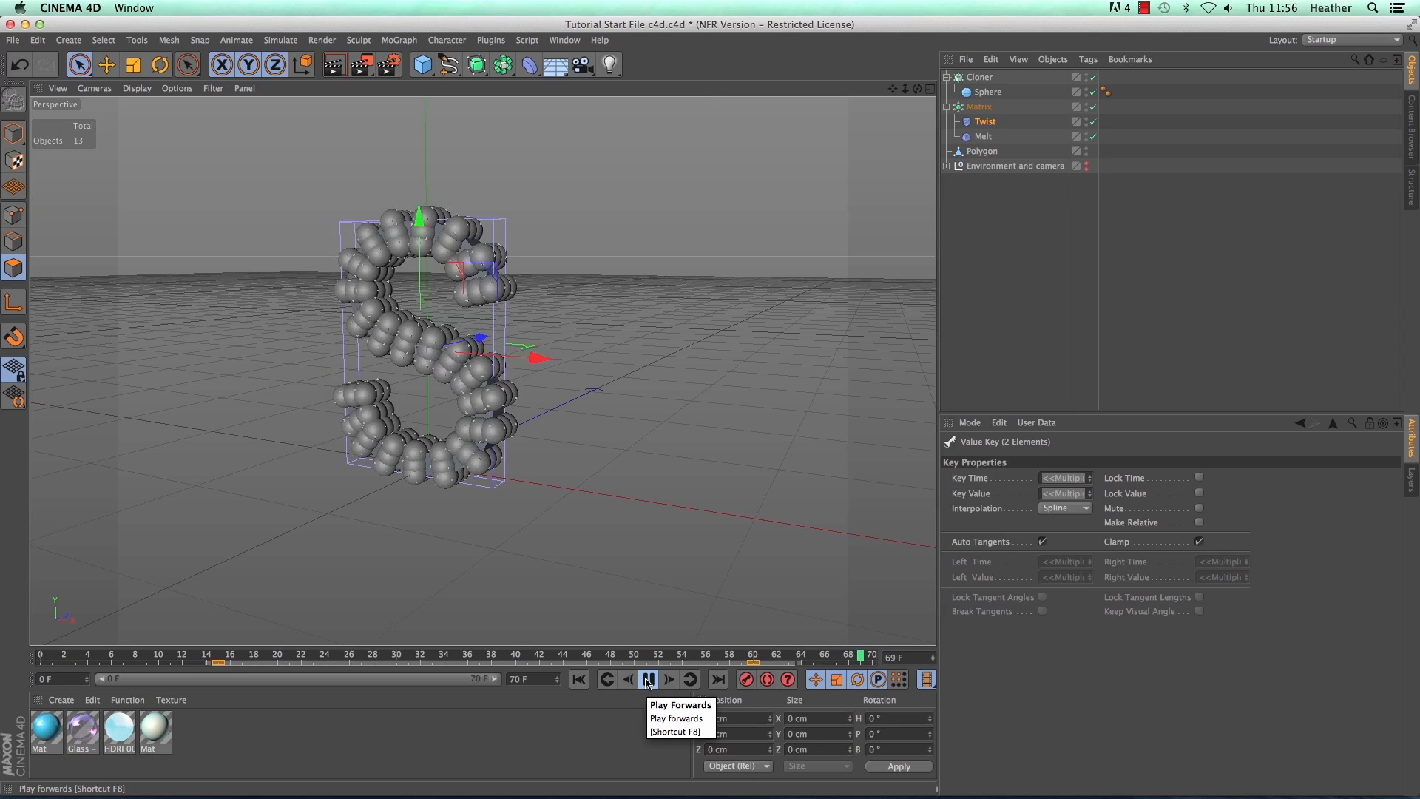
click(648, 679)
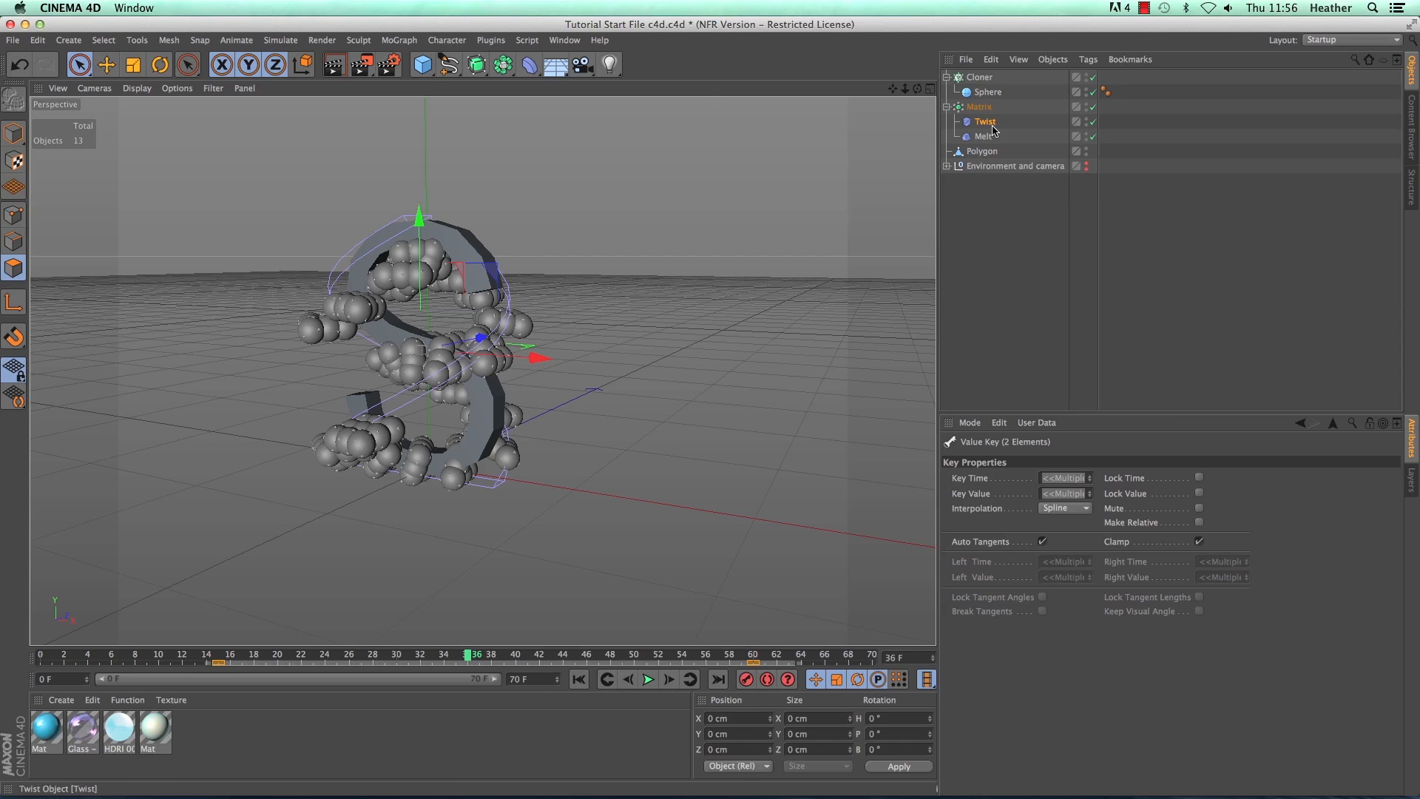
Step: Add a MoGraph Random effector to the Cloner
click(977, 78)
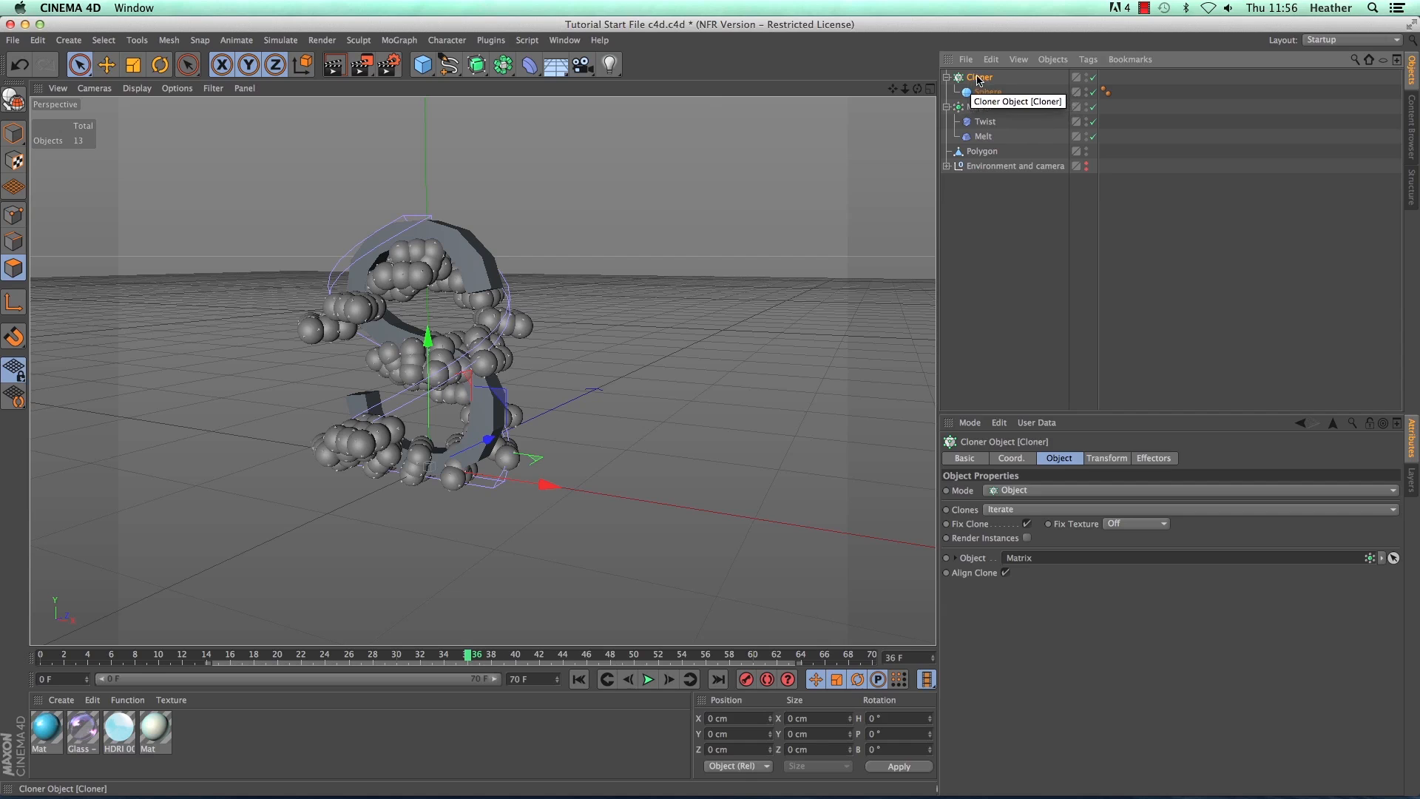
click(402, 42)
mouse_move(444, 62)
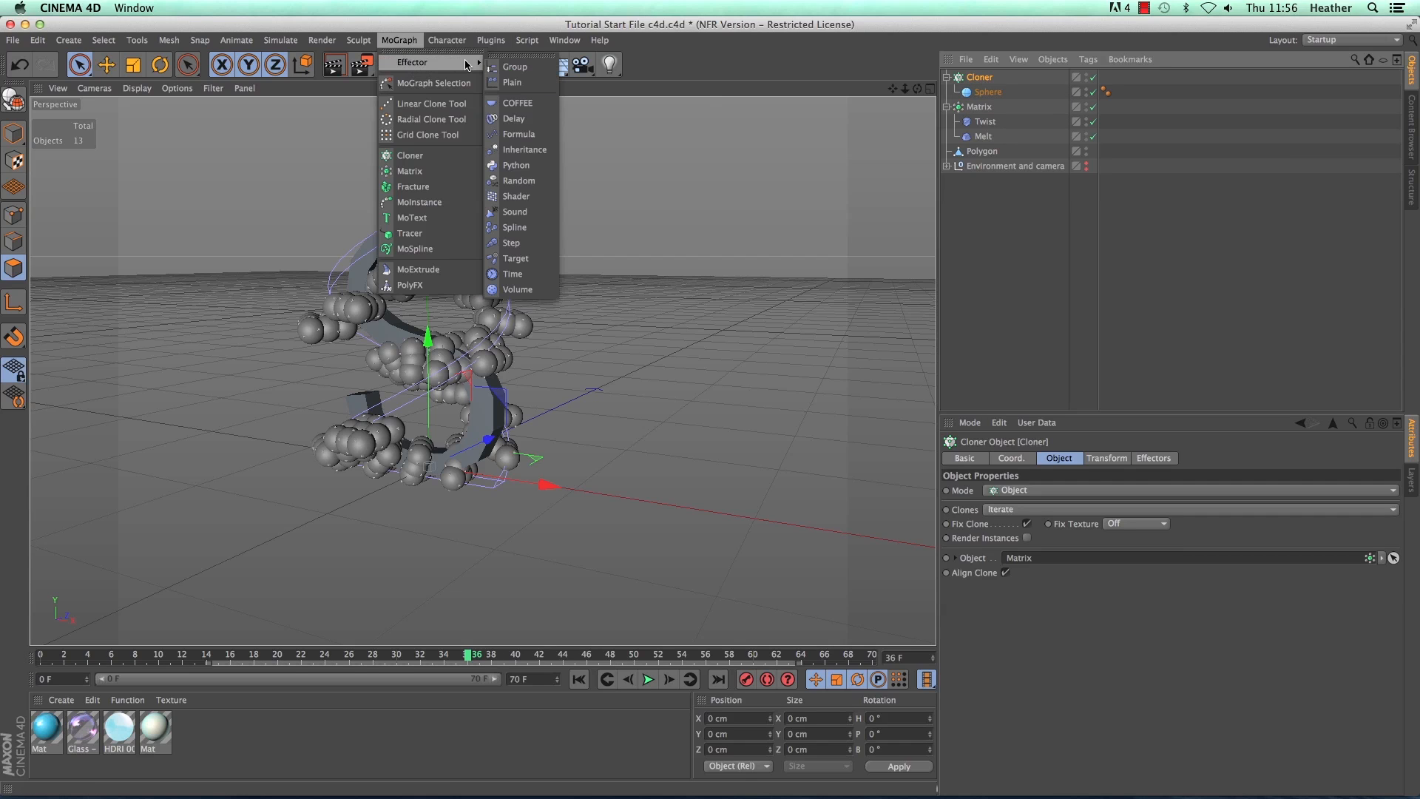
click(526, 183)
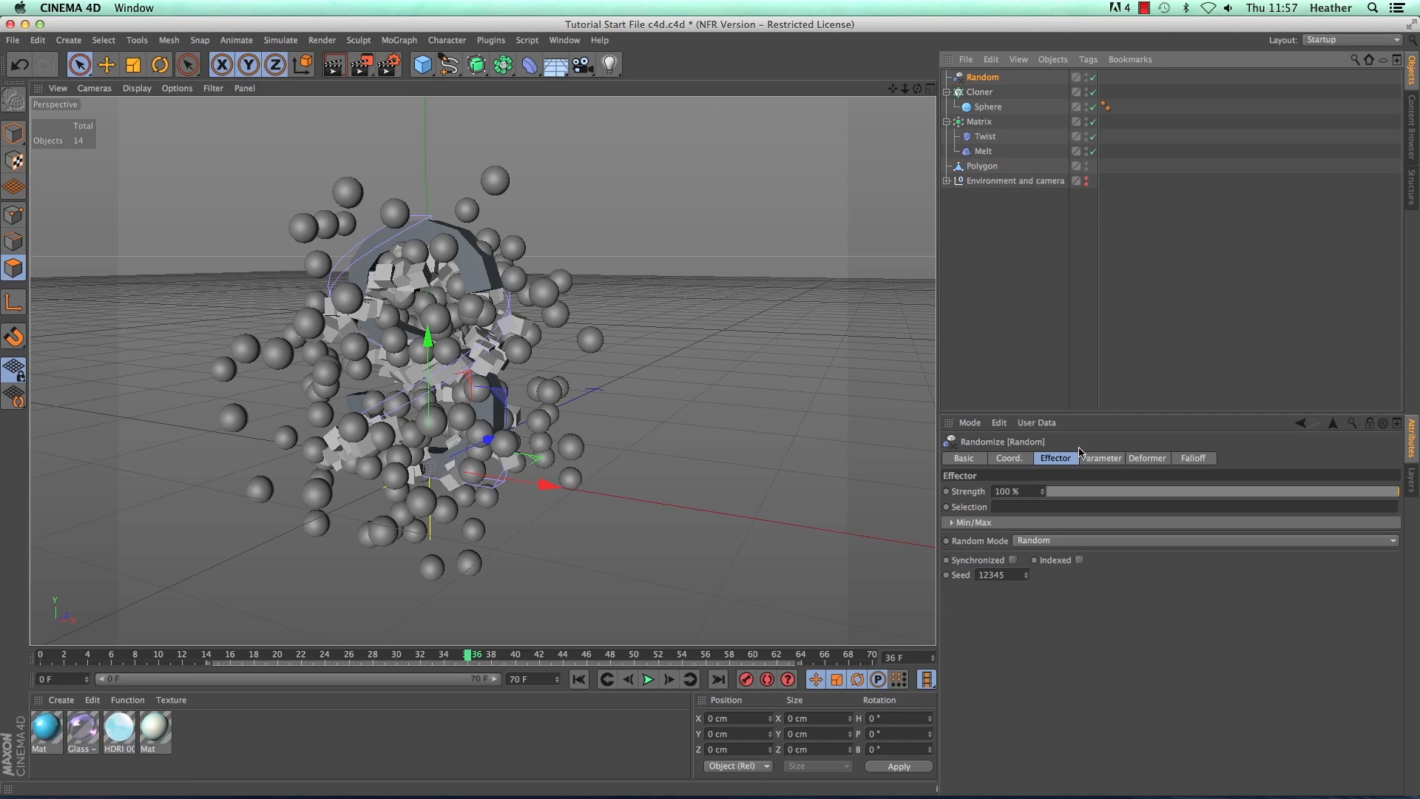
Step: Try a position variation of 100 cm on X, Y and Z in the Random effector
click(1101, 459)
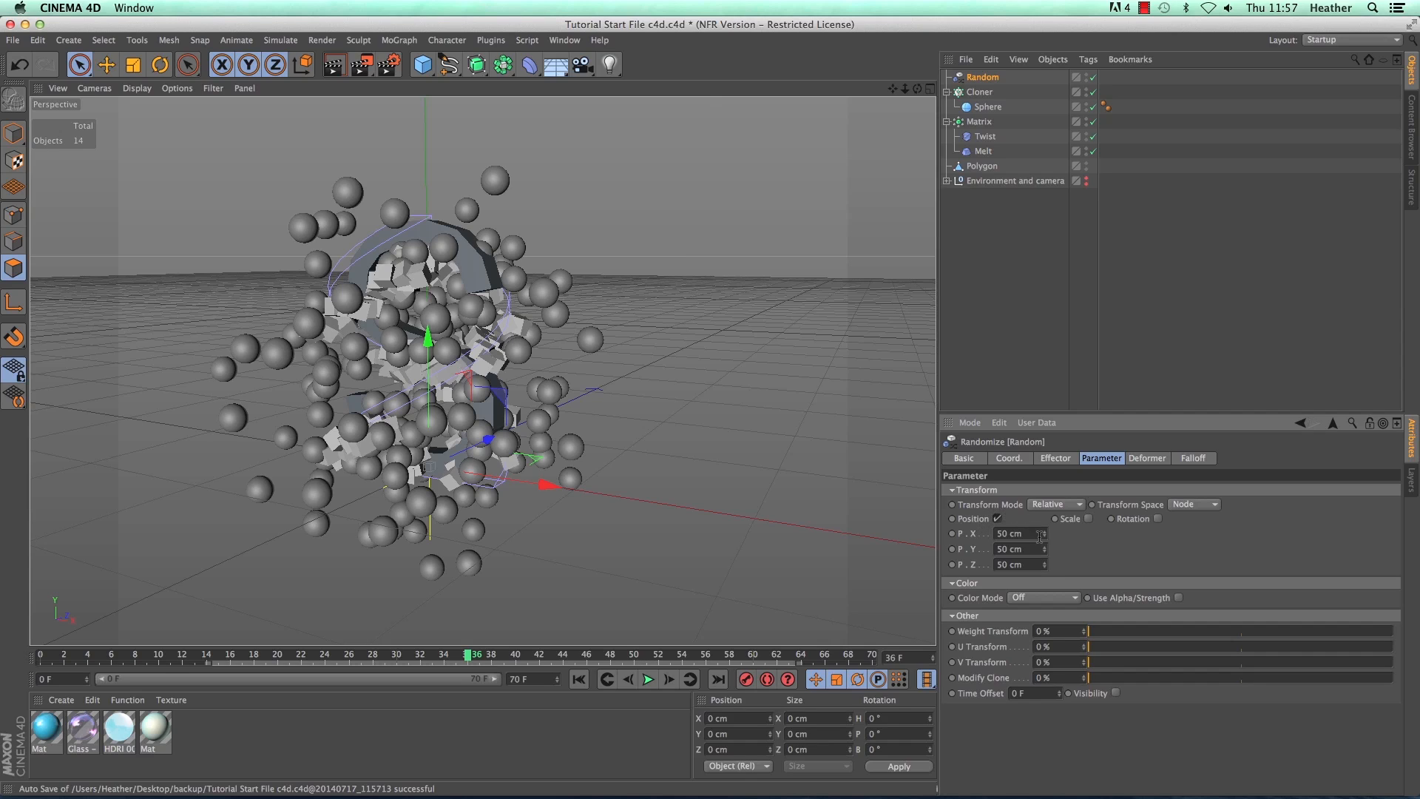
double_click(1000, 533)
double_click(998, 549)
drag(1009, 565, 988, 533)
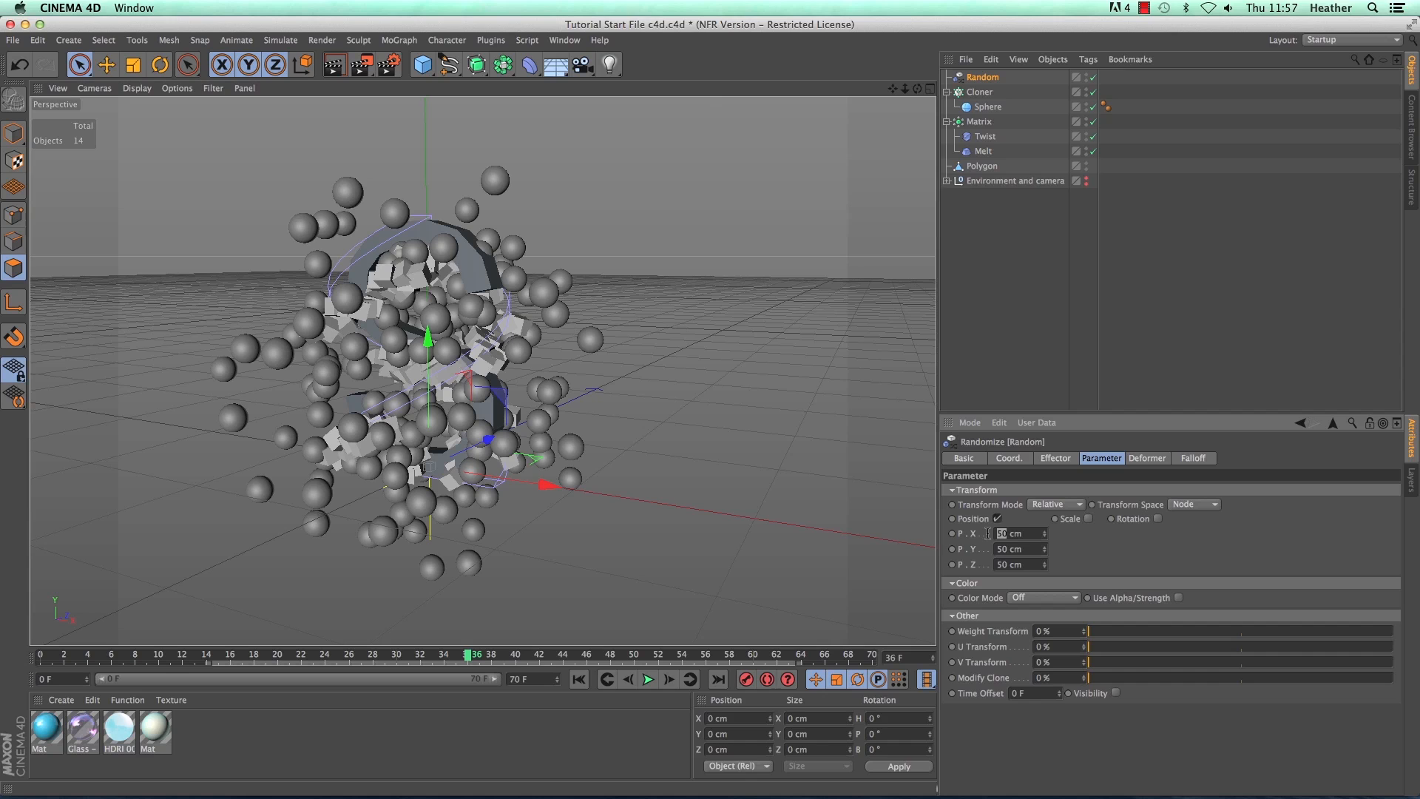
text(100)
text(100)
mouse_move(1009, 549)
mouse_down()
mouse_move(990, 549)
mouse_move(992, 564)
mouse_up()
text(100)
click(1069, 560)
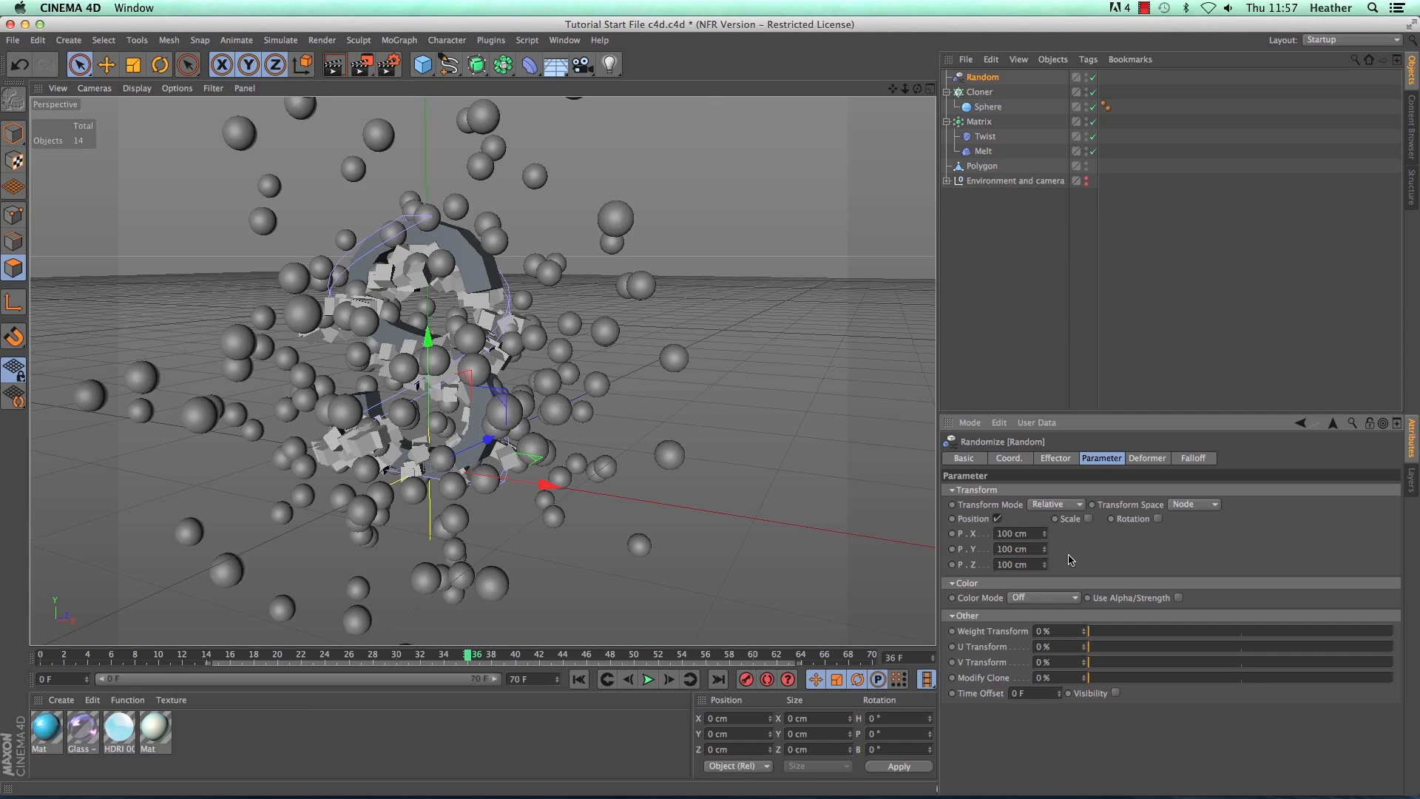
Step: Set the Random effector's X, Y and Z position to 30 cm and play the animation from frame 0
mouse_move(1019, 534)
mouse_down()
mouse_move(986, 536)
mouse_move(995, 565)
mouse_up()
text(30)
text(3030)
click(1074, 560)
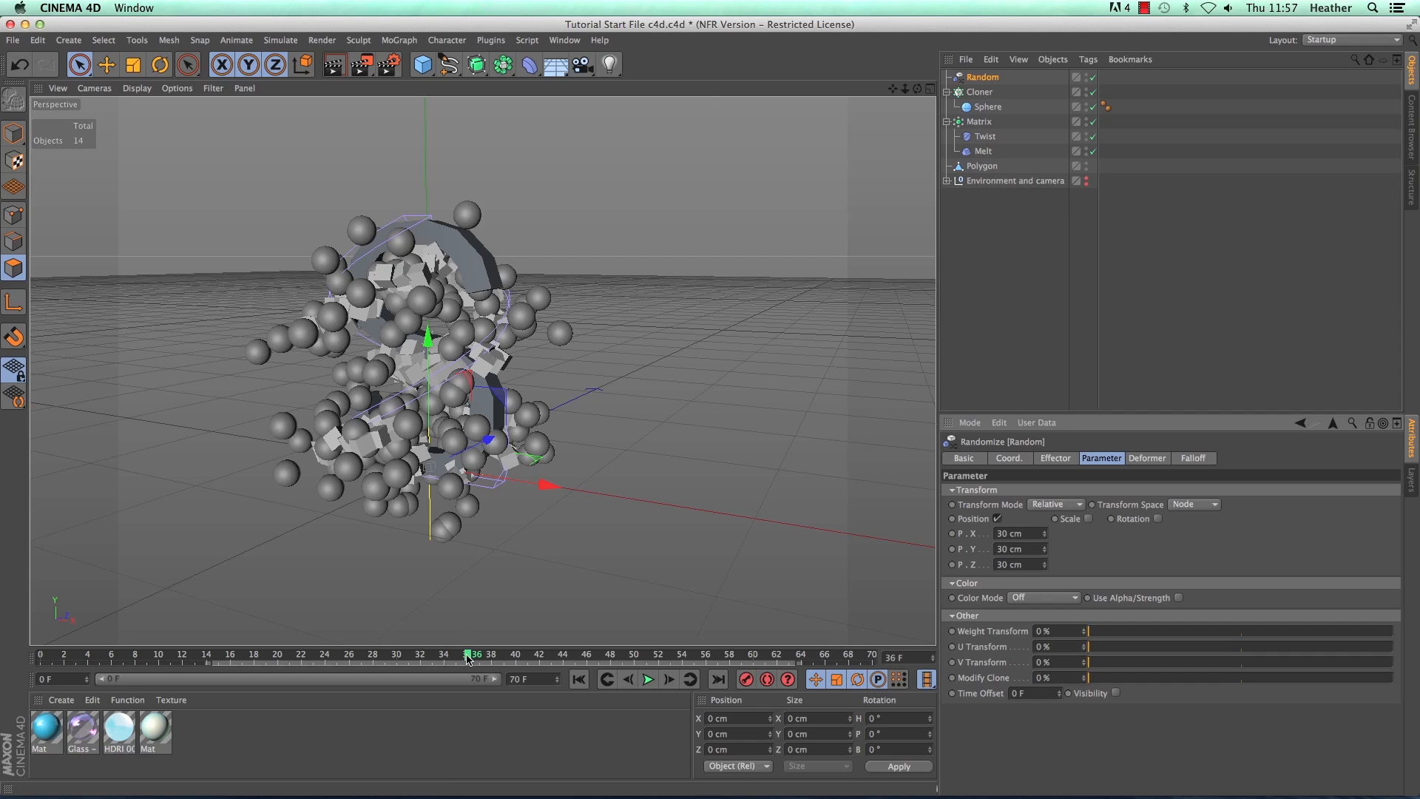
drag(468, 655, 41, 656)
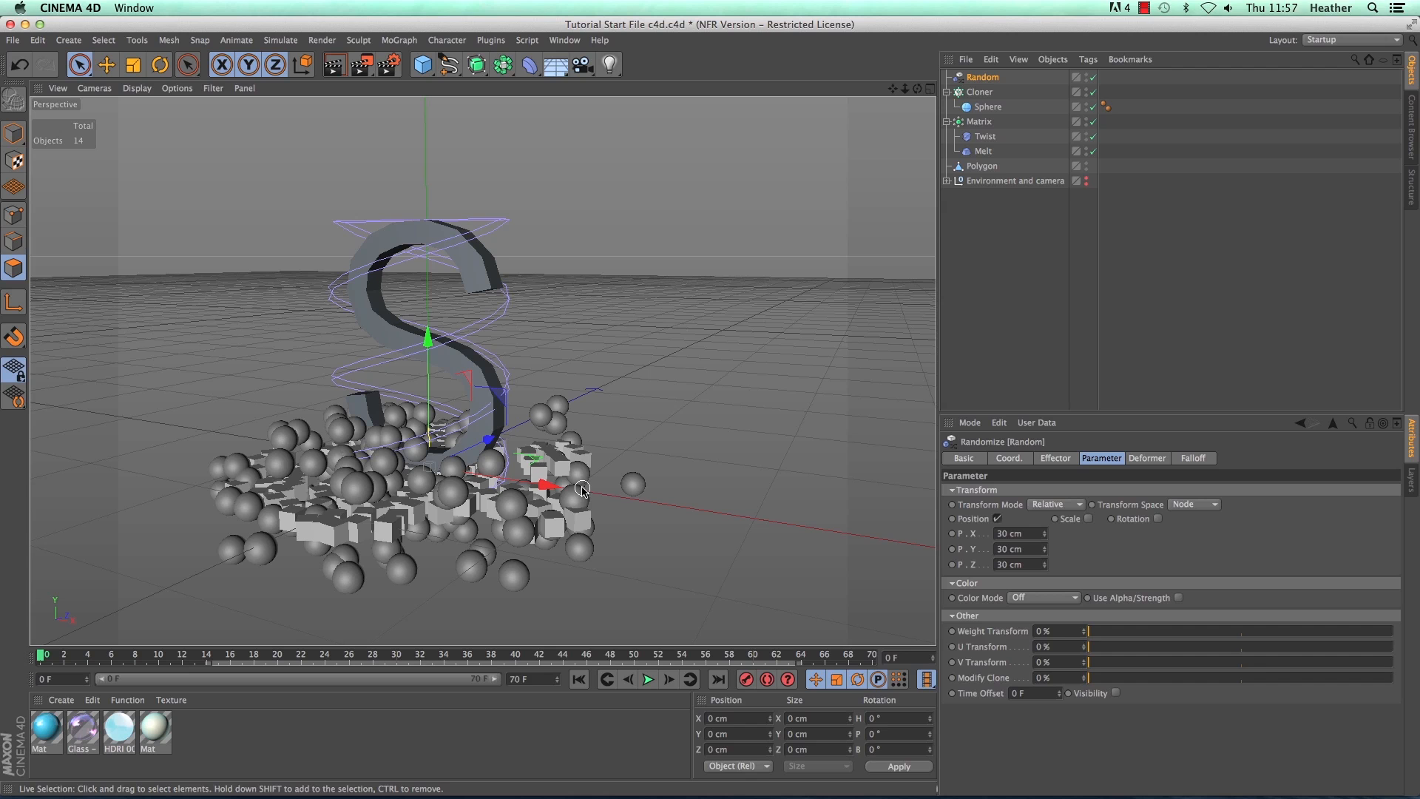
click(648, 680)
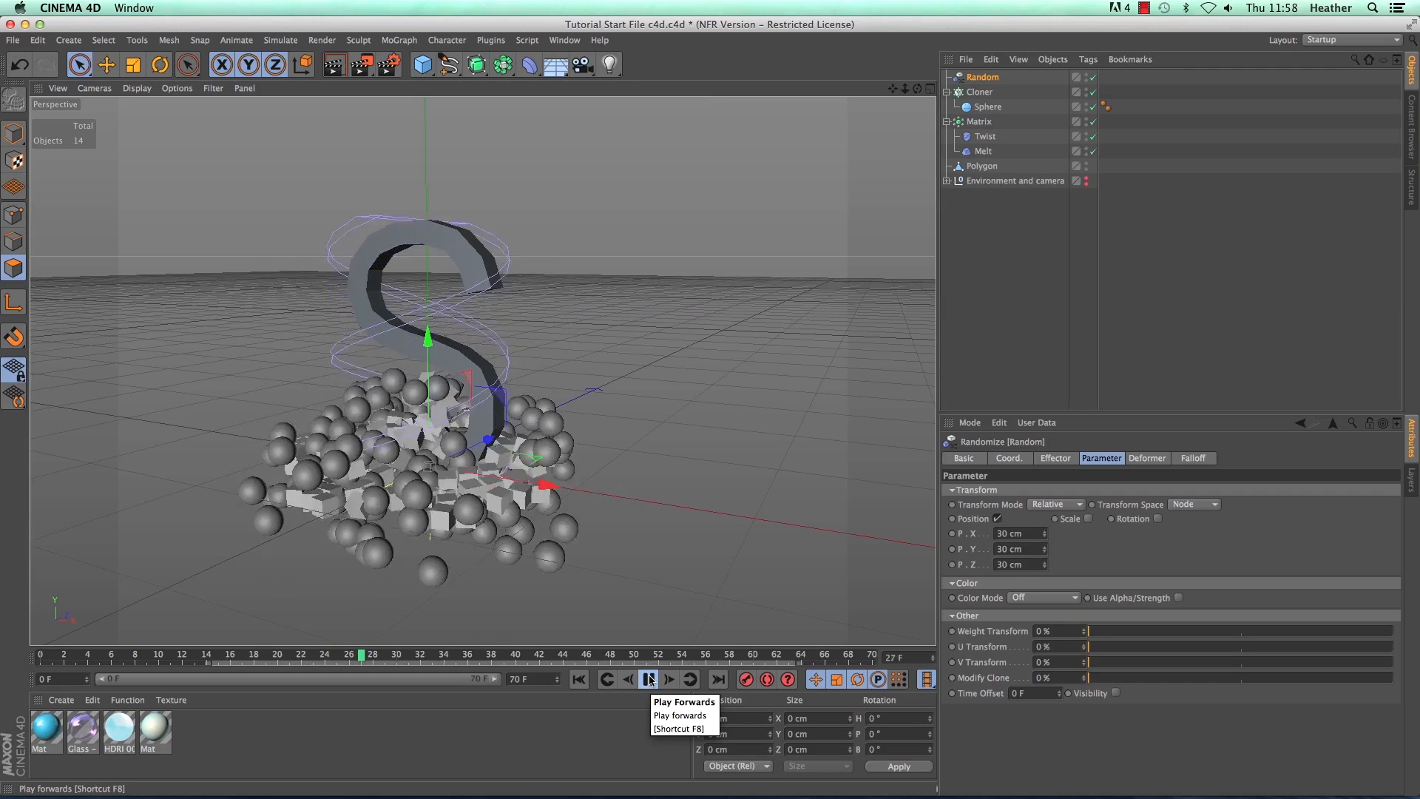
click(648, 681)
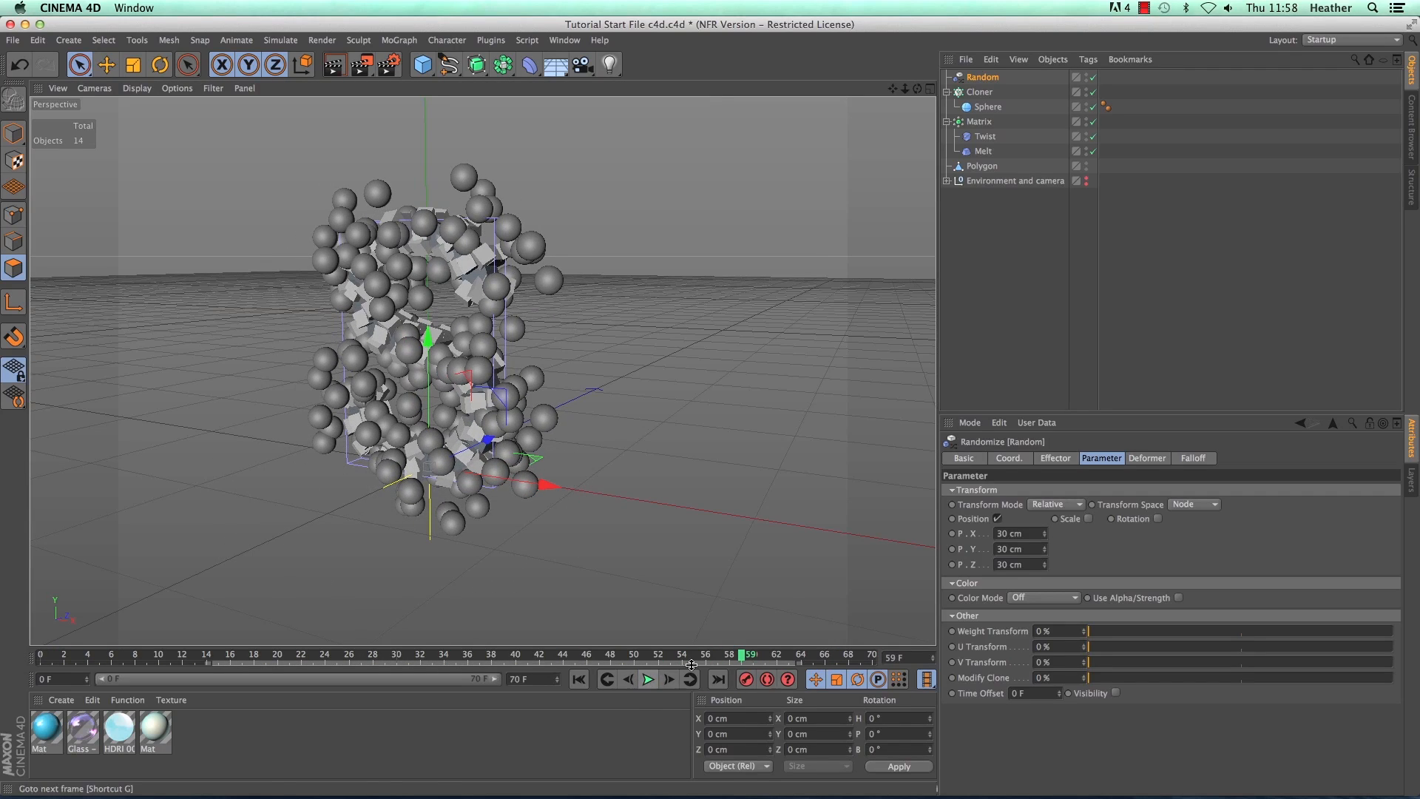
Step: Switch the Random effector to Noise mode with Indexed enabled and set its Animation Speed to 50% during playback
click(1057, 459)
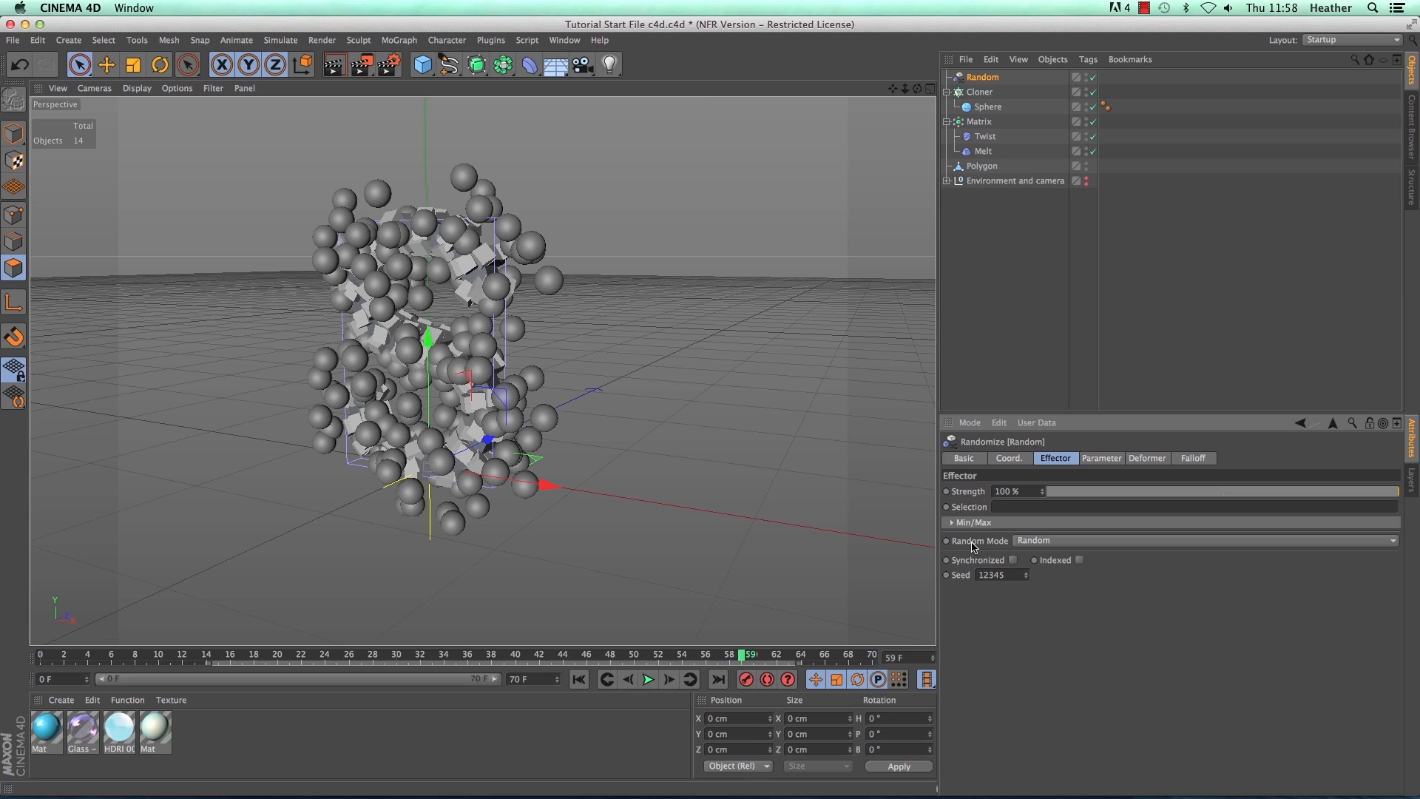
click(1050, 543)
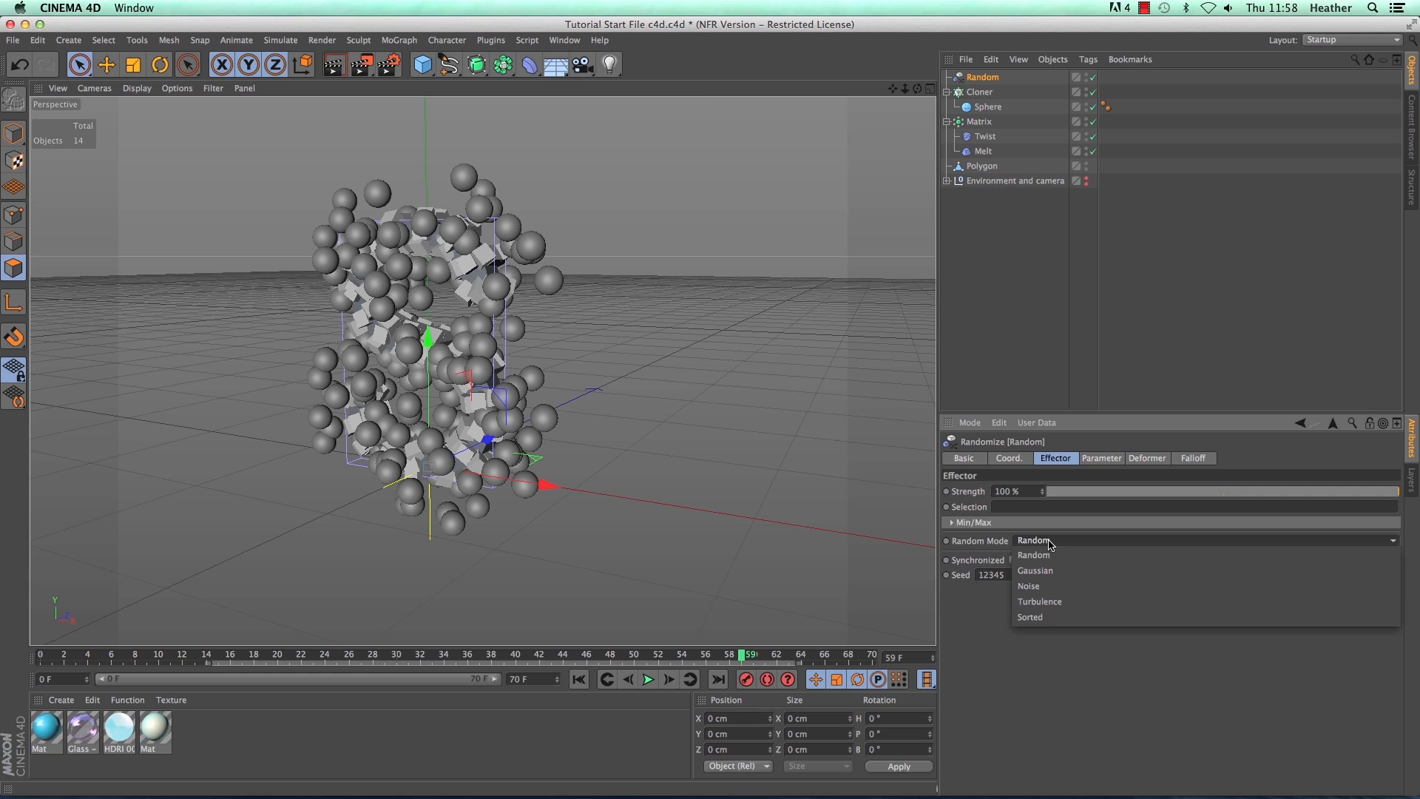
click(1033, 590)
click(648, 679)
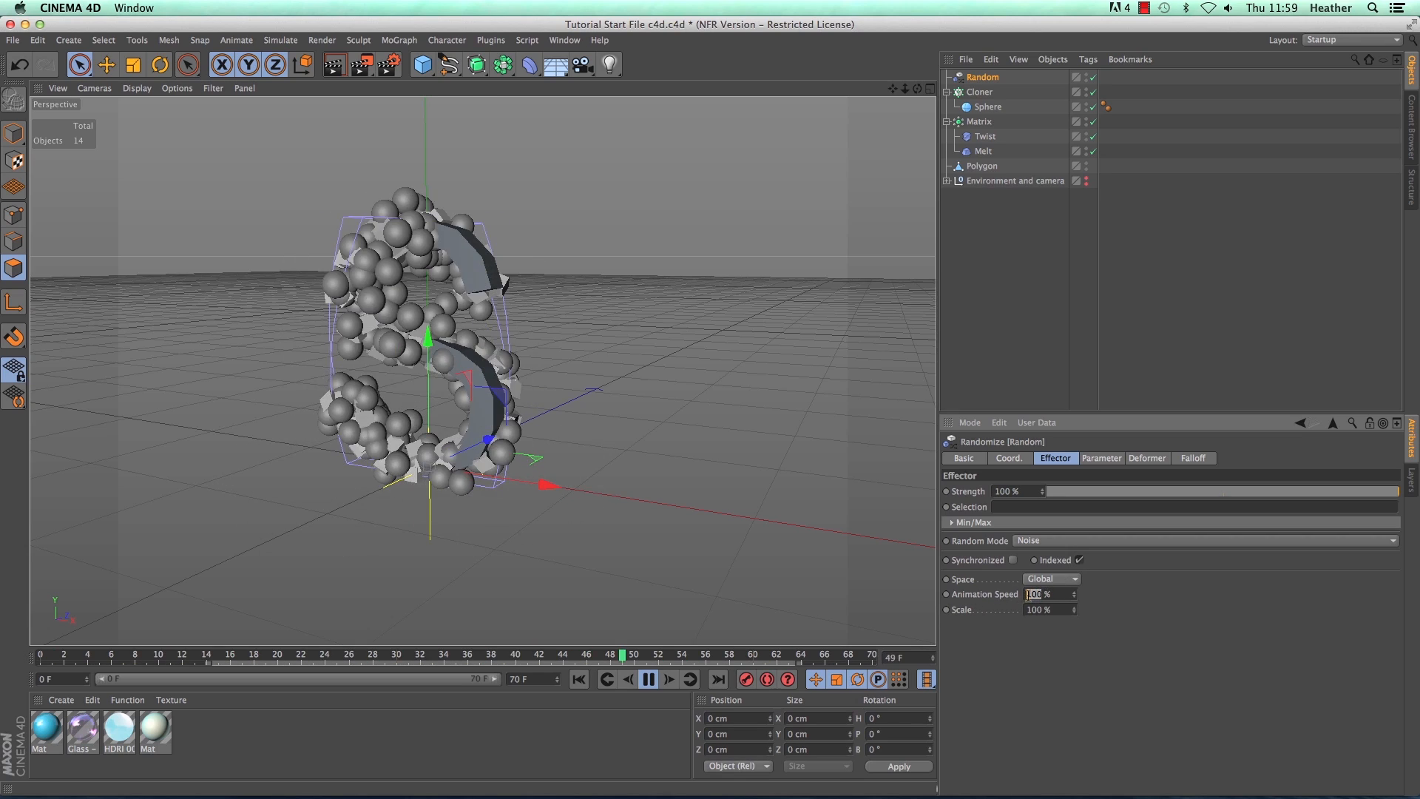
text(50)
key(Return)
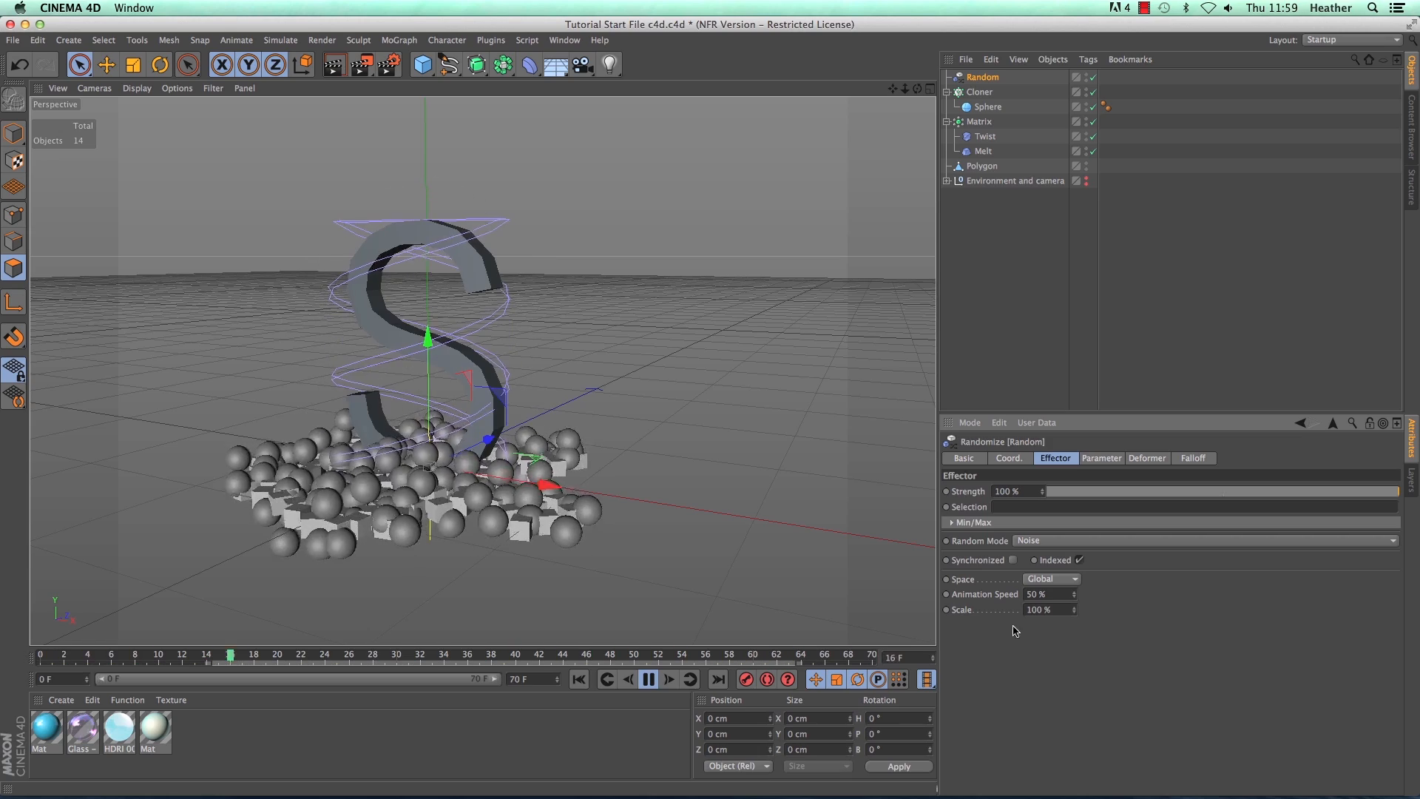
Step: Try an Animation Speed of 30% on the Random effector and undo it
text(30)
key(Return)
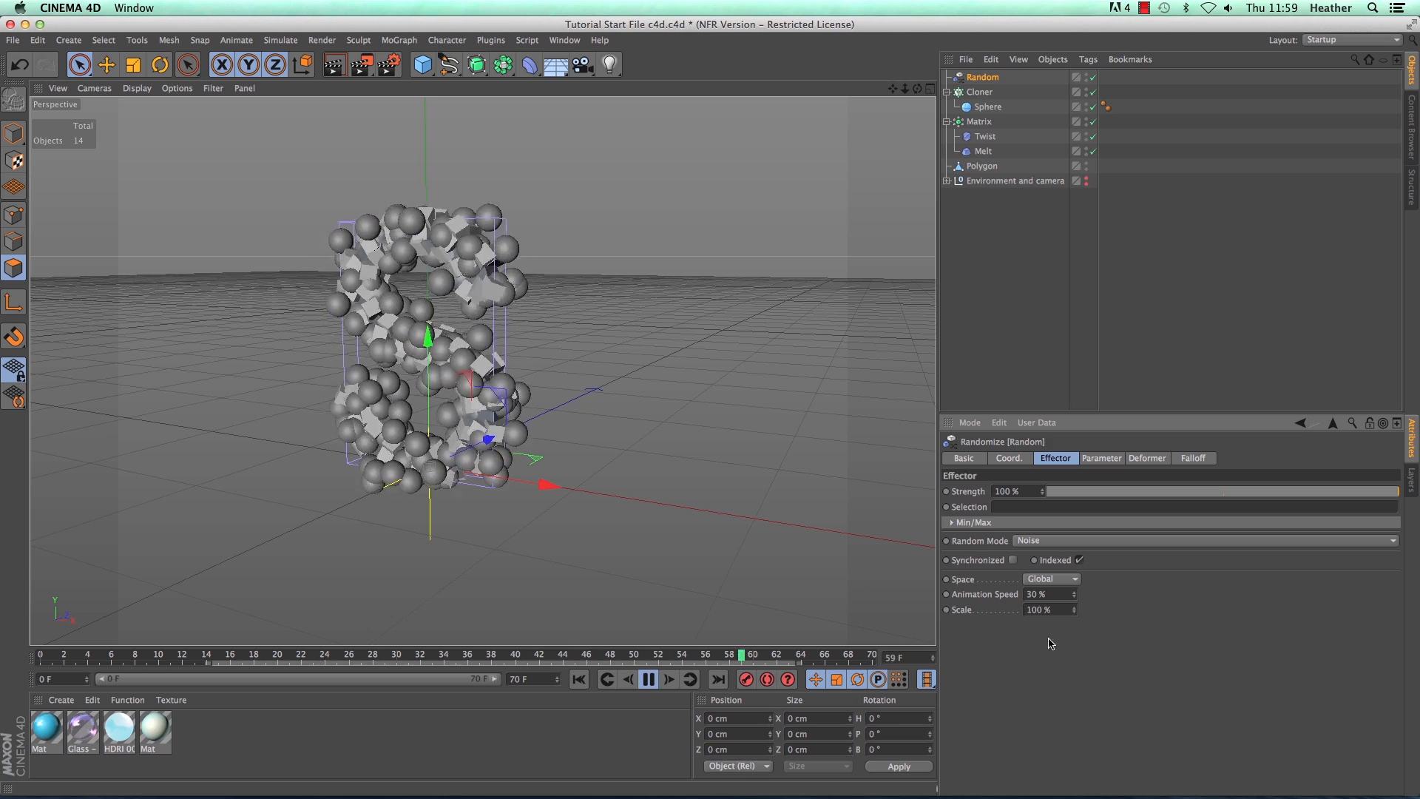
key(super+z)
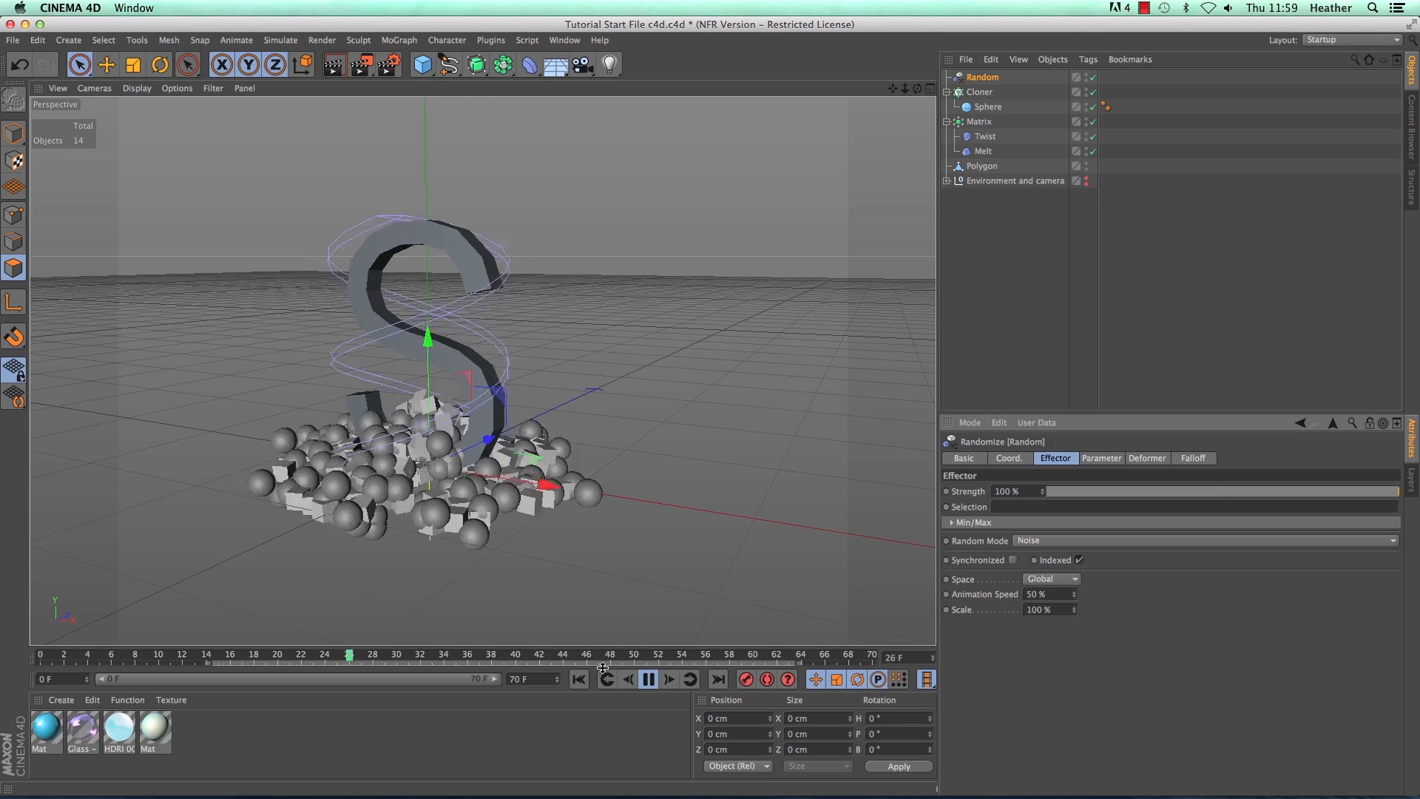
Step: Stop the playback, return to the first frame and scrub to frame 2 to check the spheres
click(648, 681)
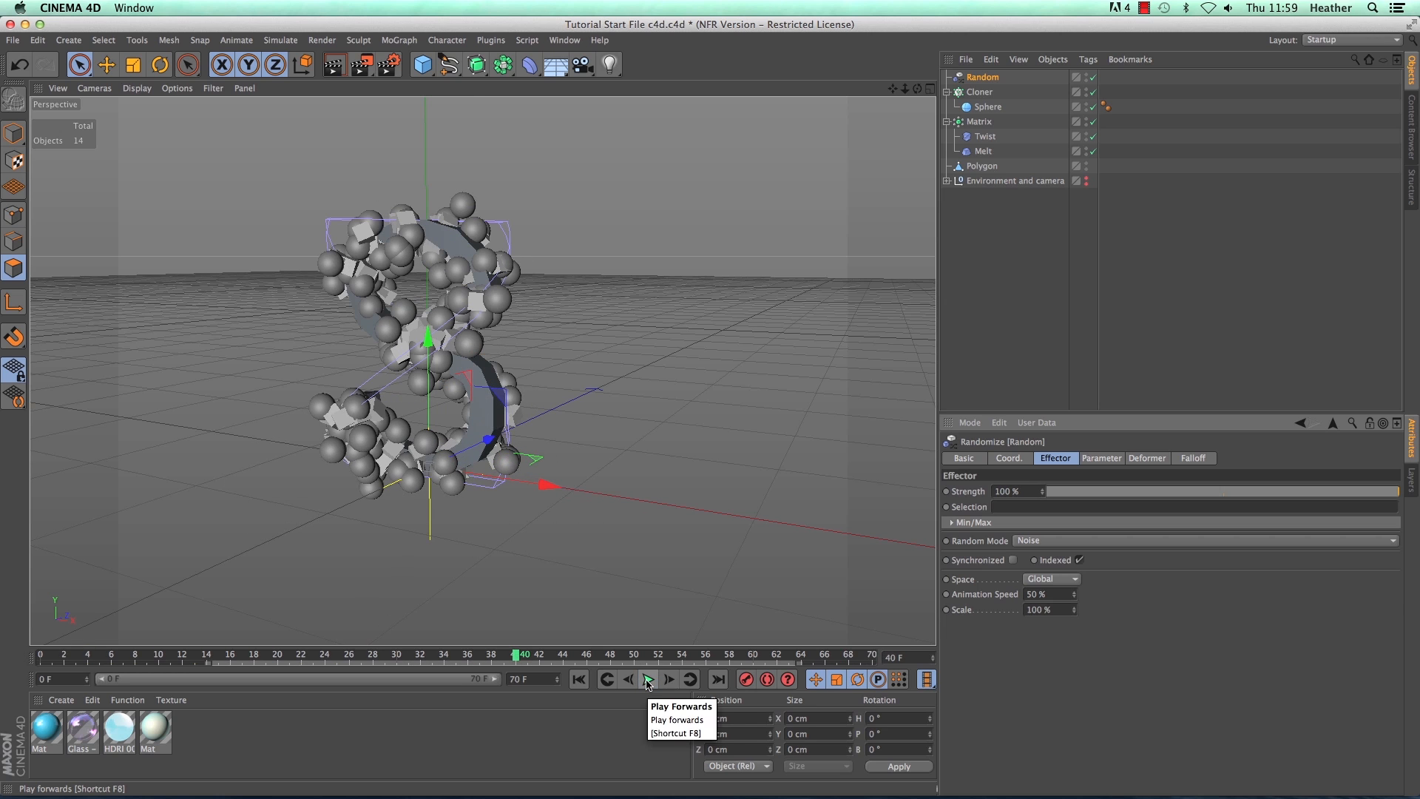
click(578, 679)
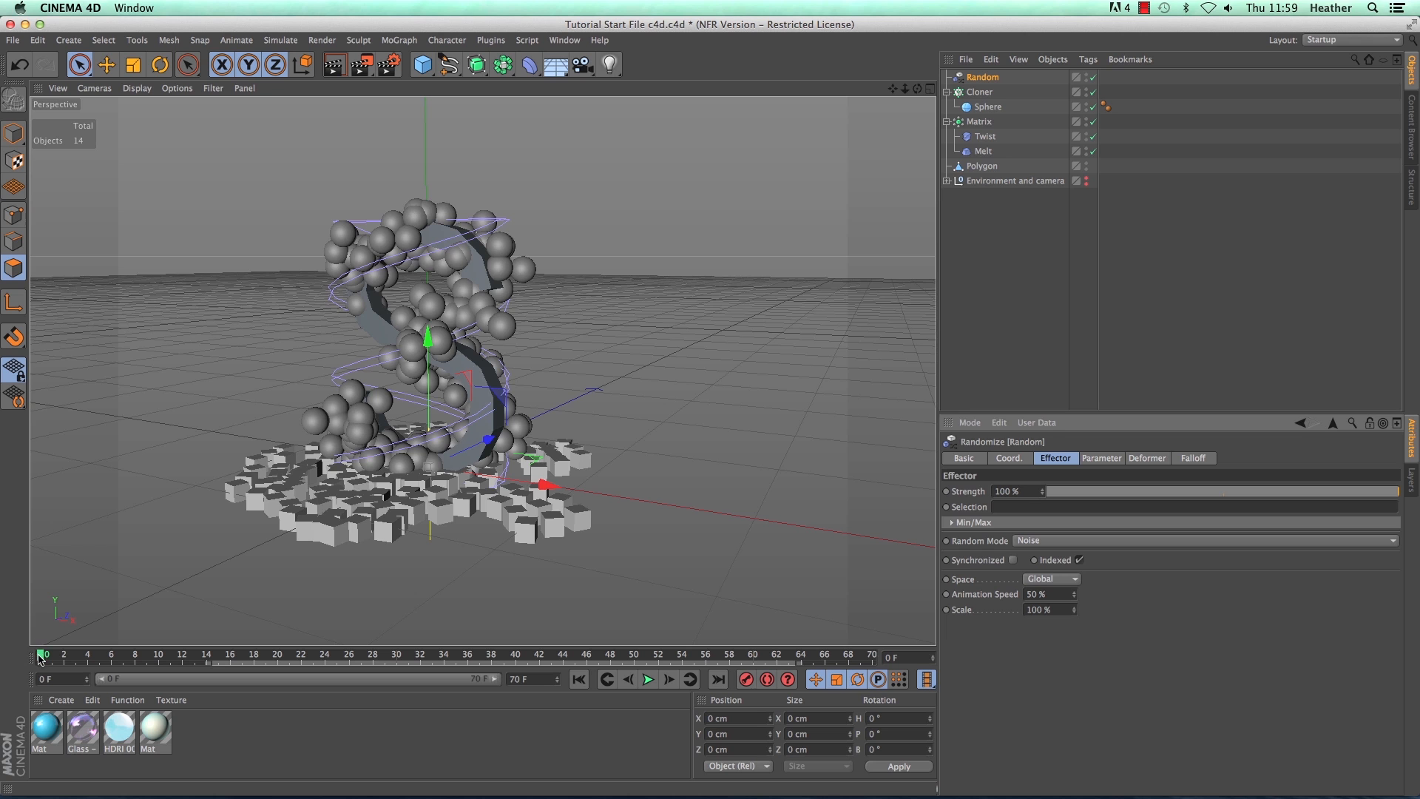
mouse_move(40, 658)
mouse_down()
mouse_move(351, 670)
mouse_move(66, 666)
mouse_up()
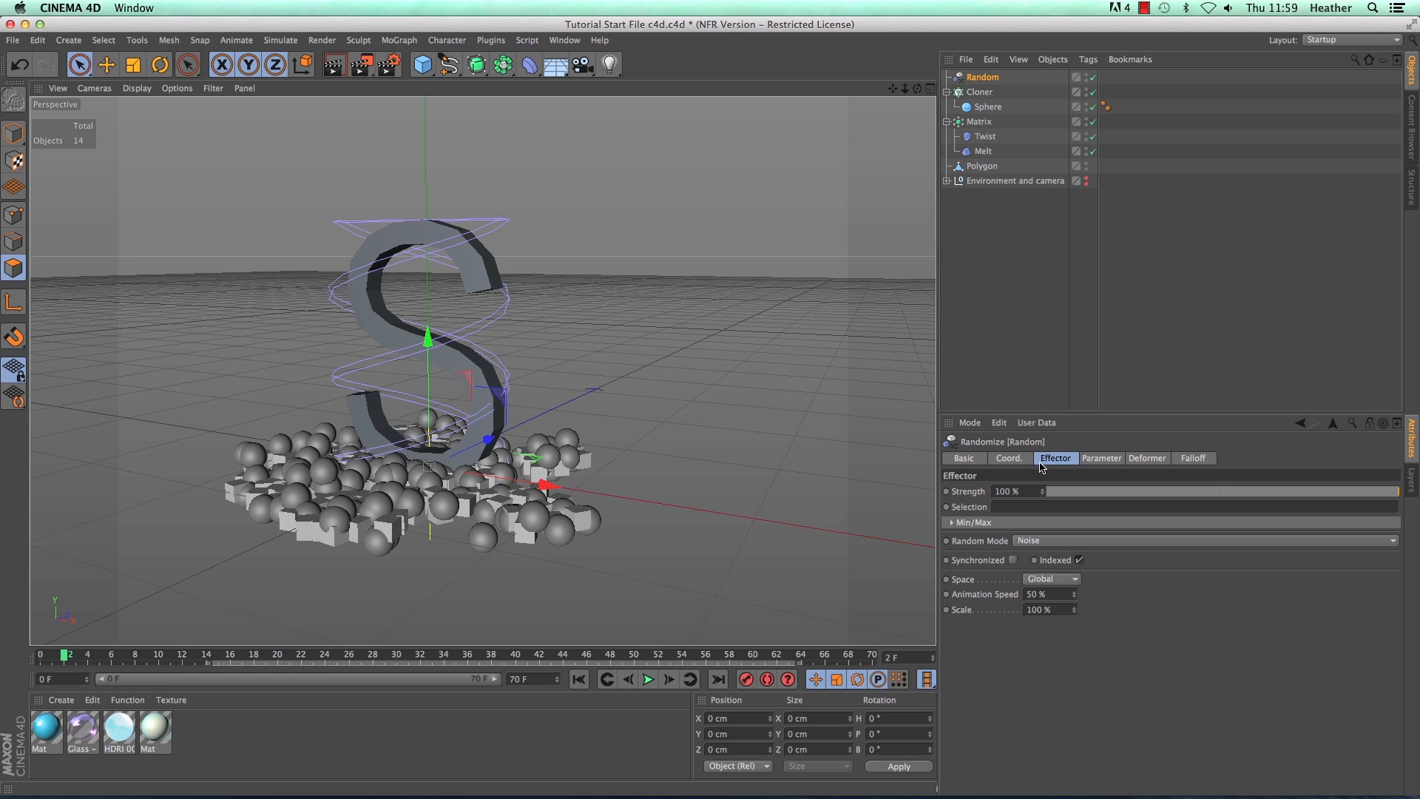
Step: Try a uniform Scale variation of 0.5 on the Random effector in playback, and disable Scale again
click(1102, 459)
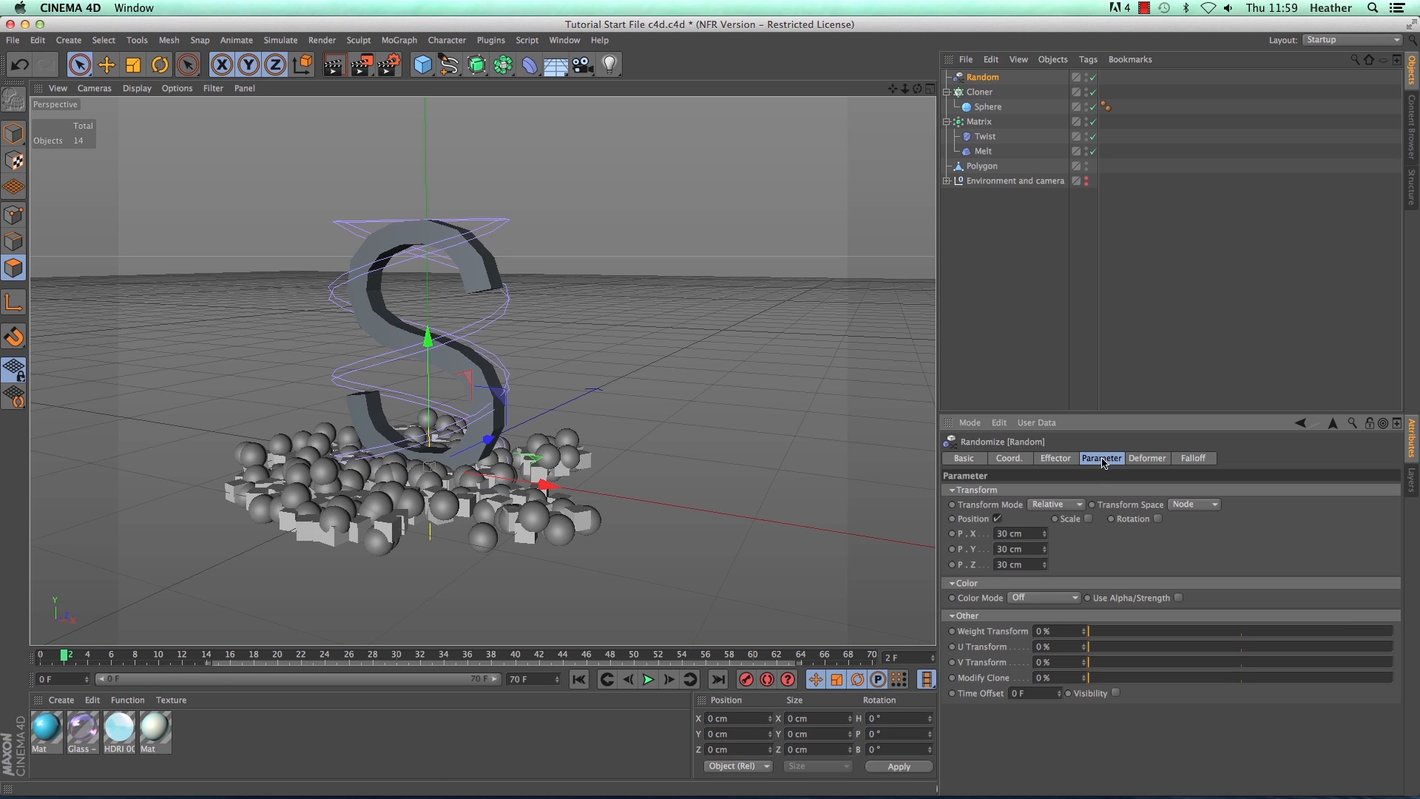
click(1088, 519)
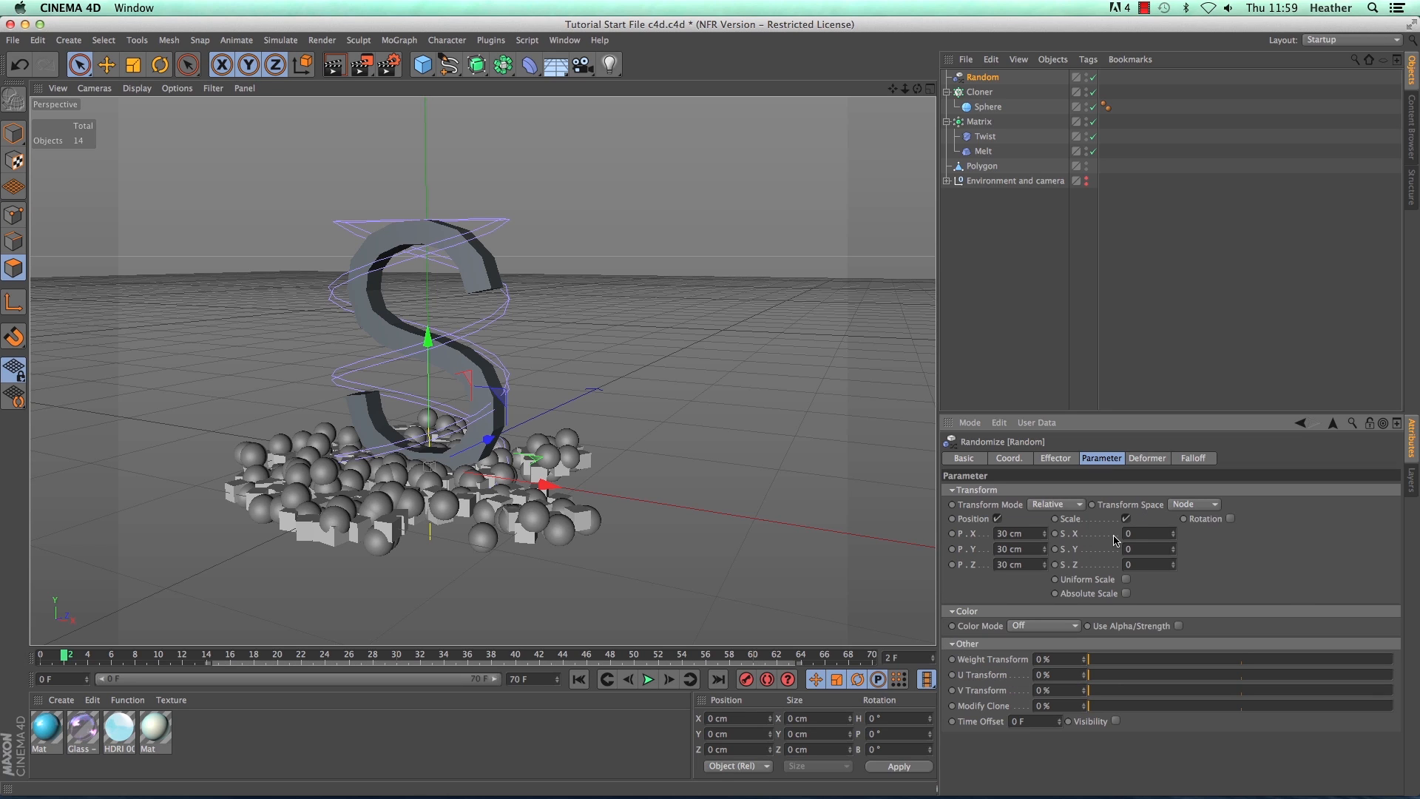
click(1126, 580)
double_click(1136, 533)
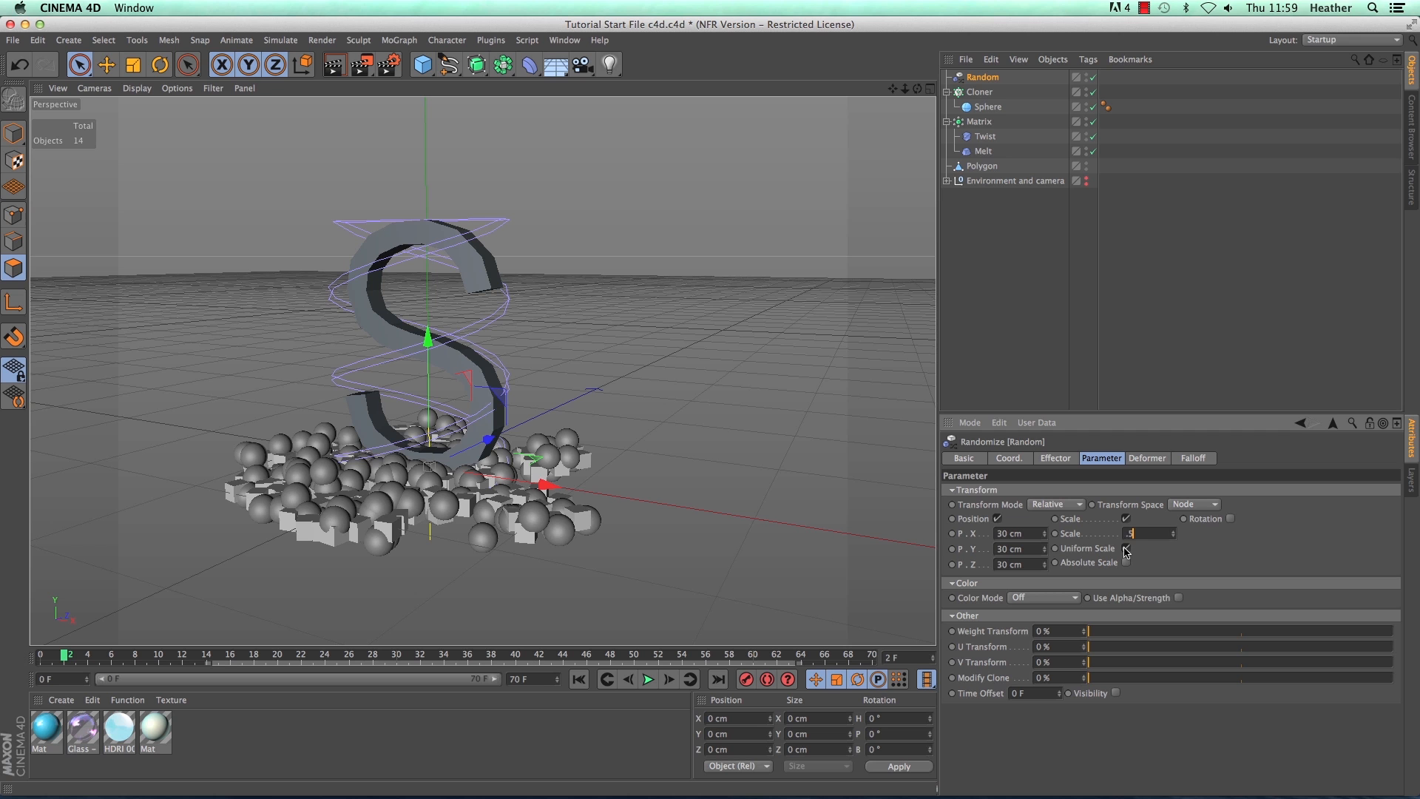
key(Return)
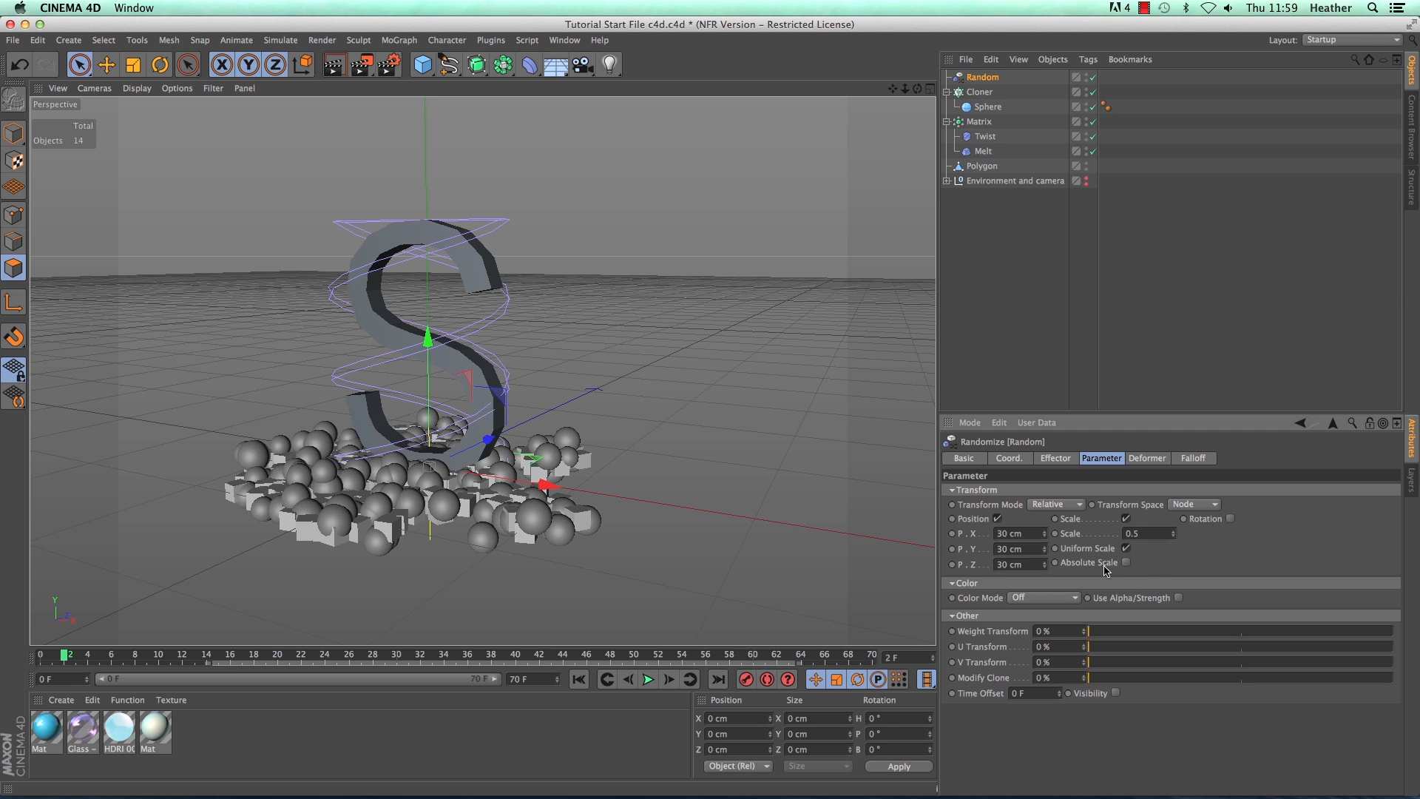
click(648, 680)
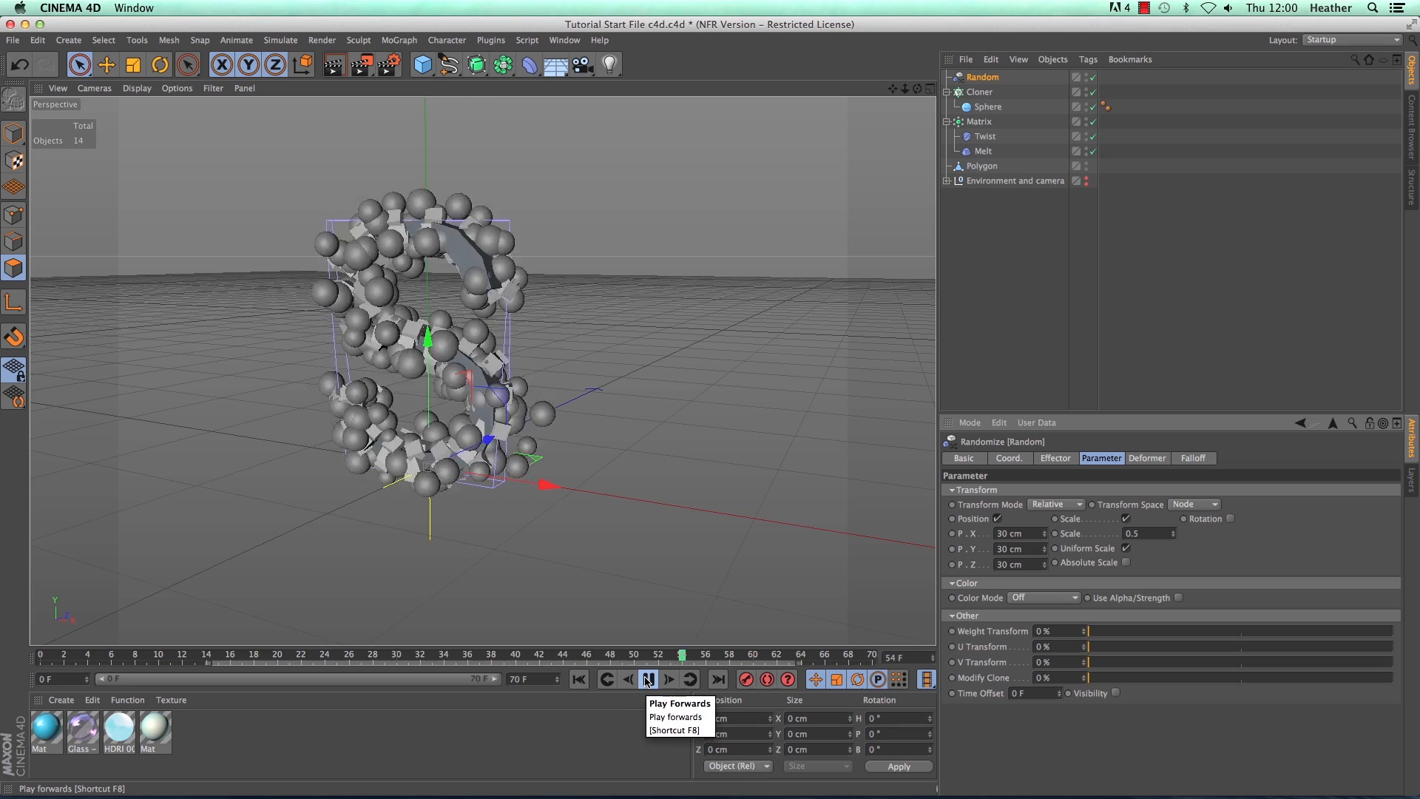
click(648, 680)
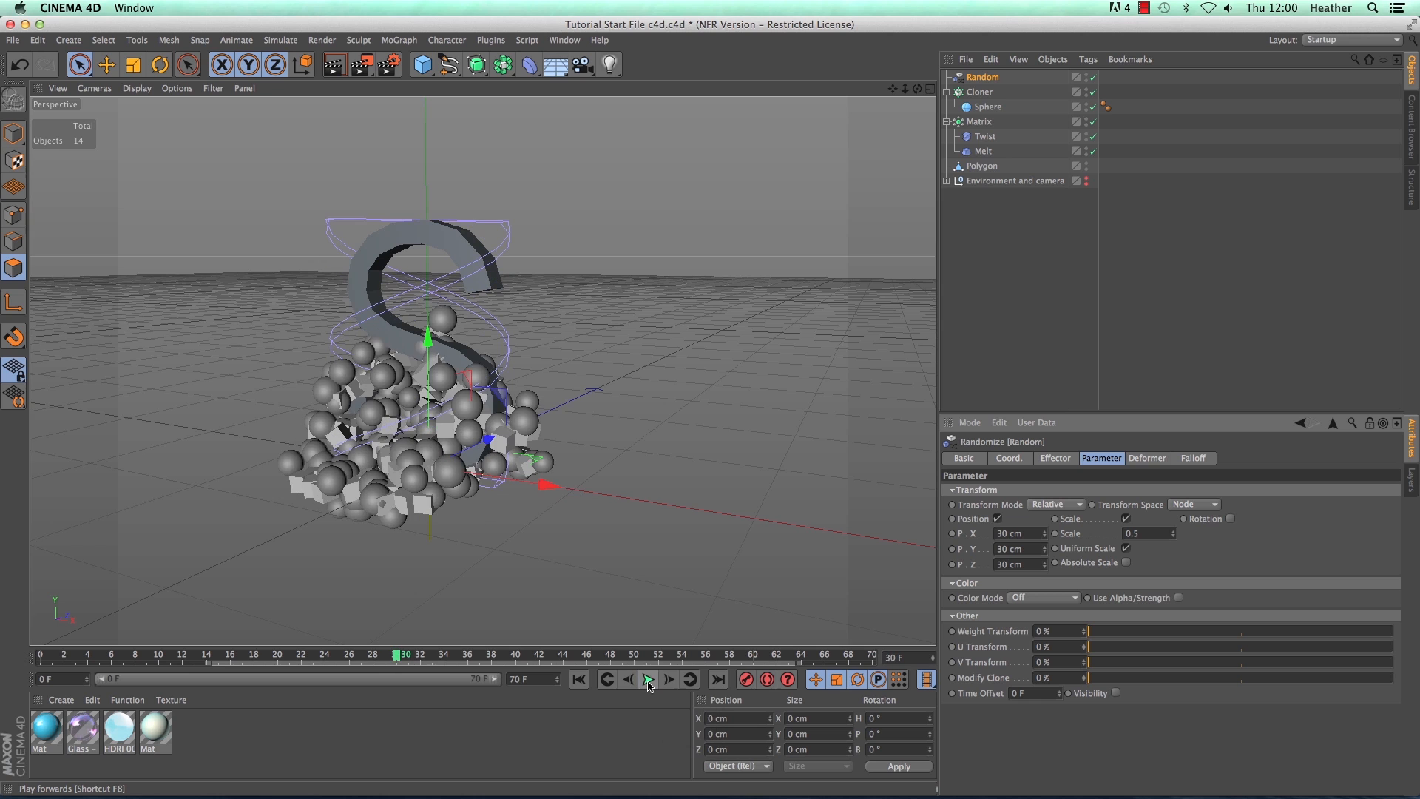
click(1126, 518)
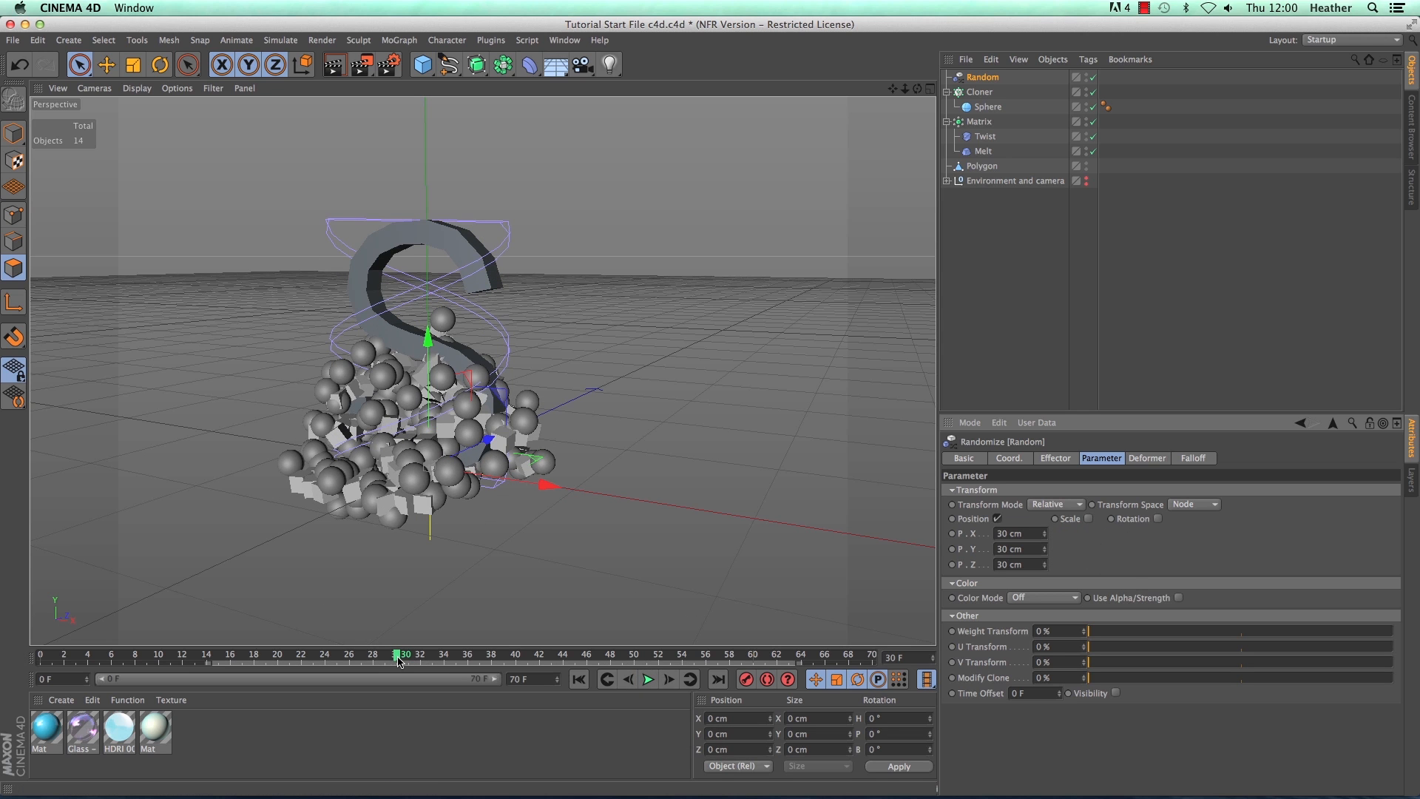
Step: Return to frame 0 and add a second Random effector to the Cloner
drag(398, 657, 41, 657)
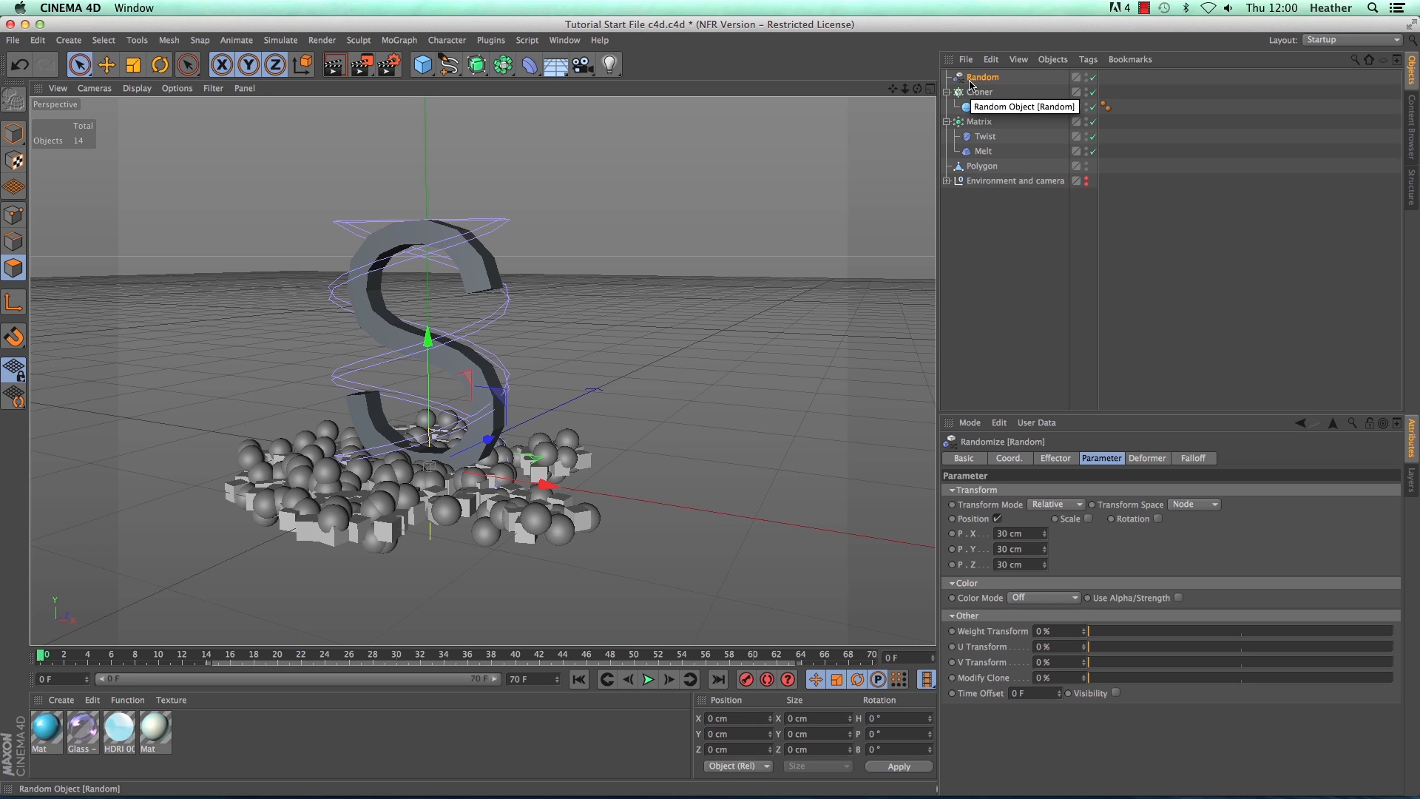
click(978, 93)
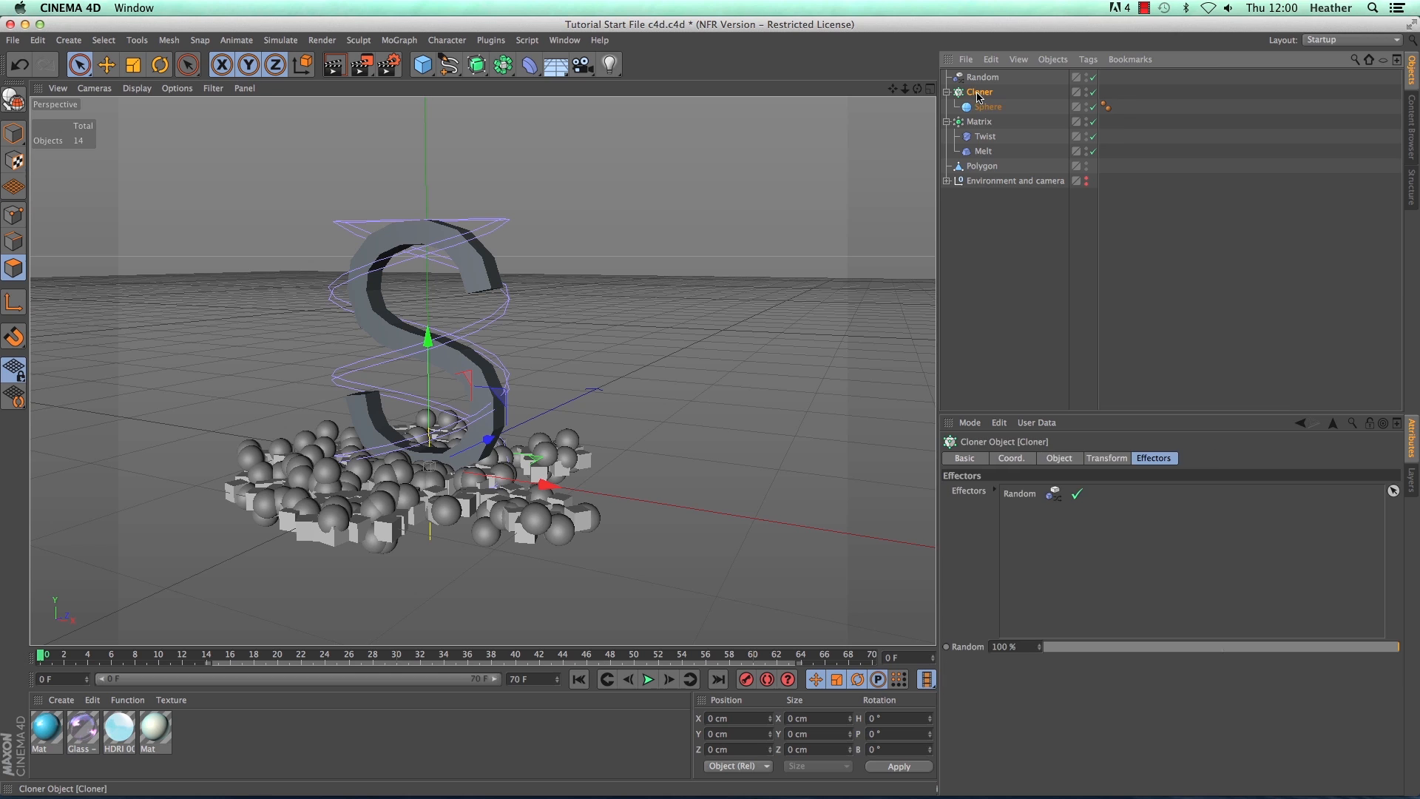
click(399, 40)
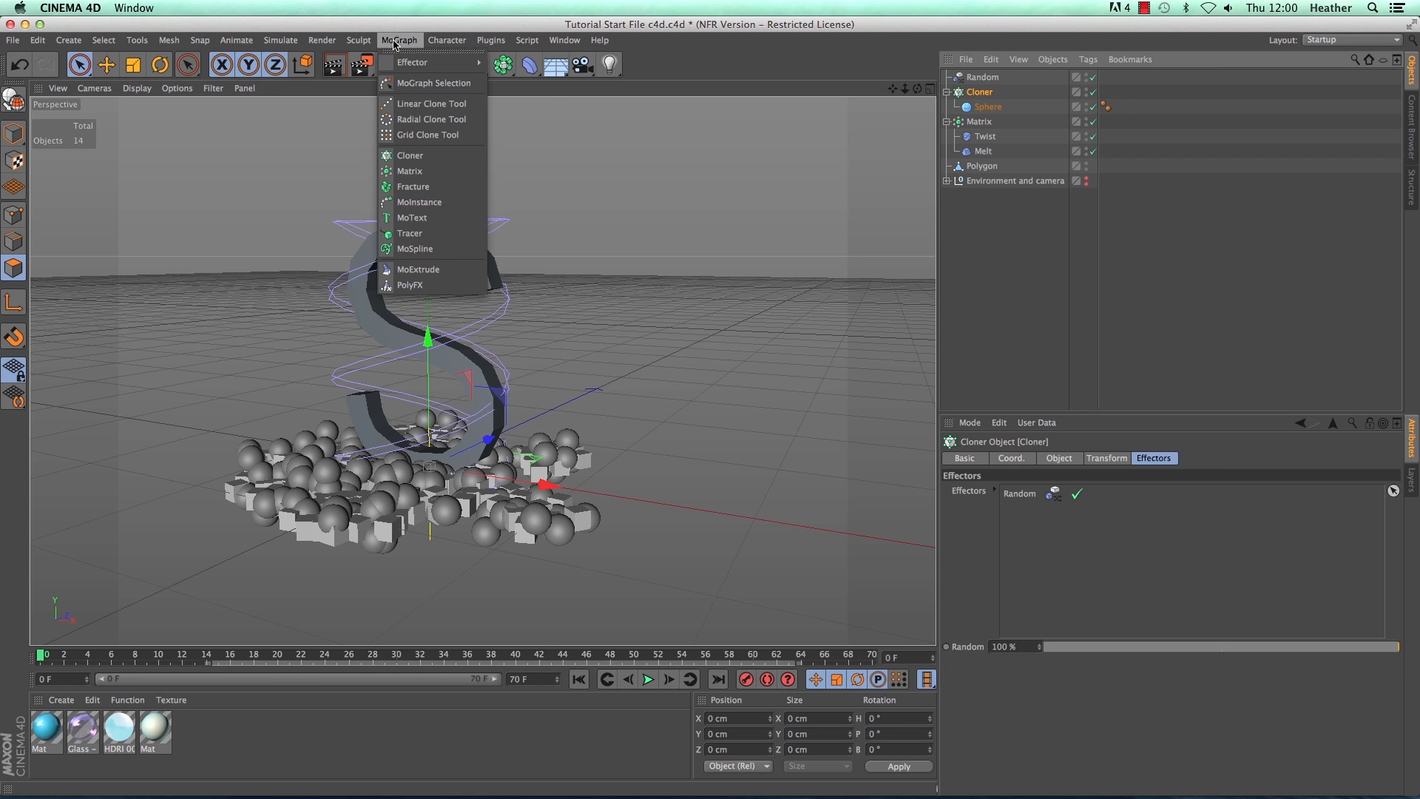
mouse_move(464, 67)
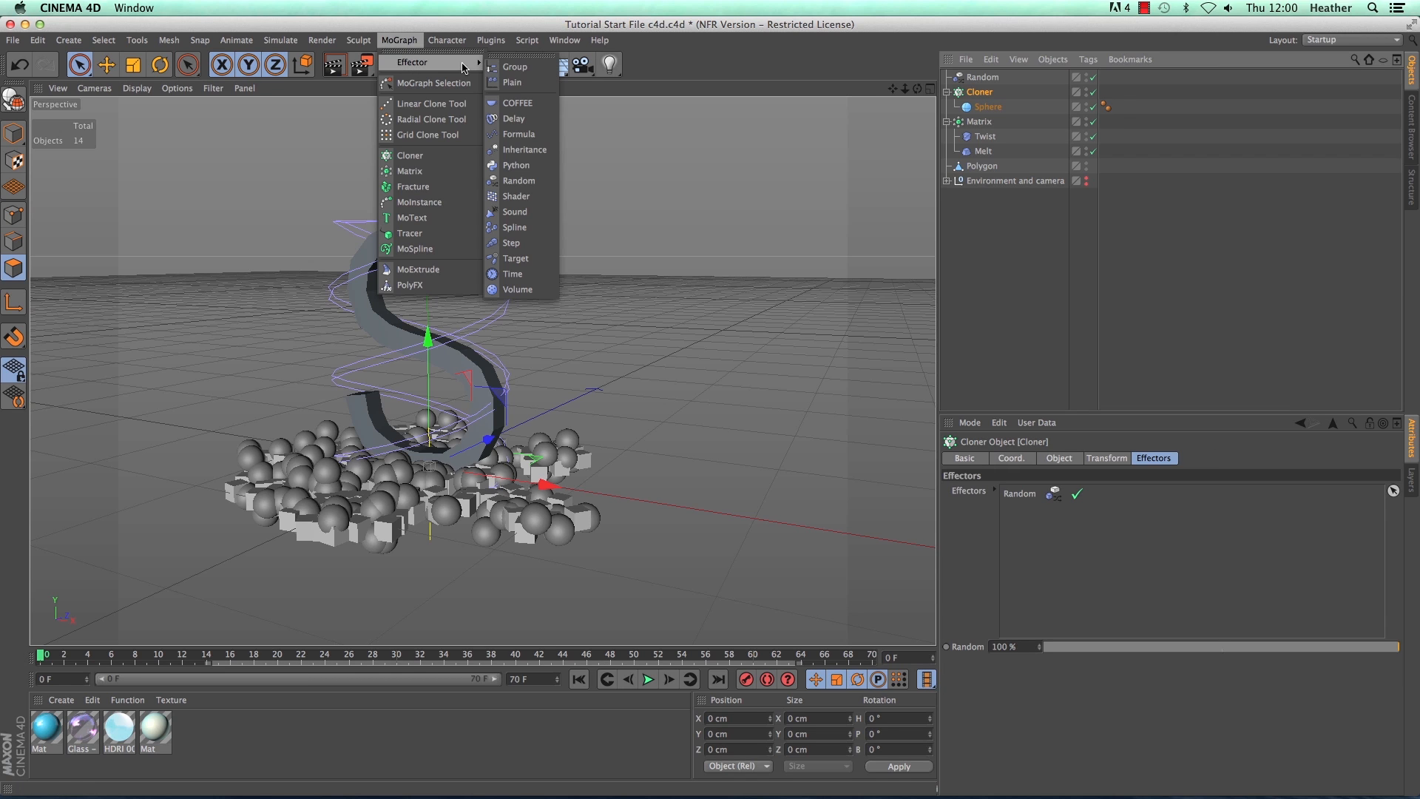
click(519, 180)
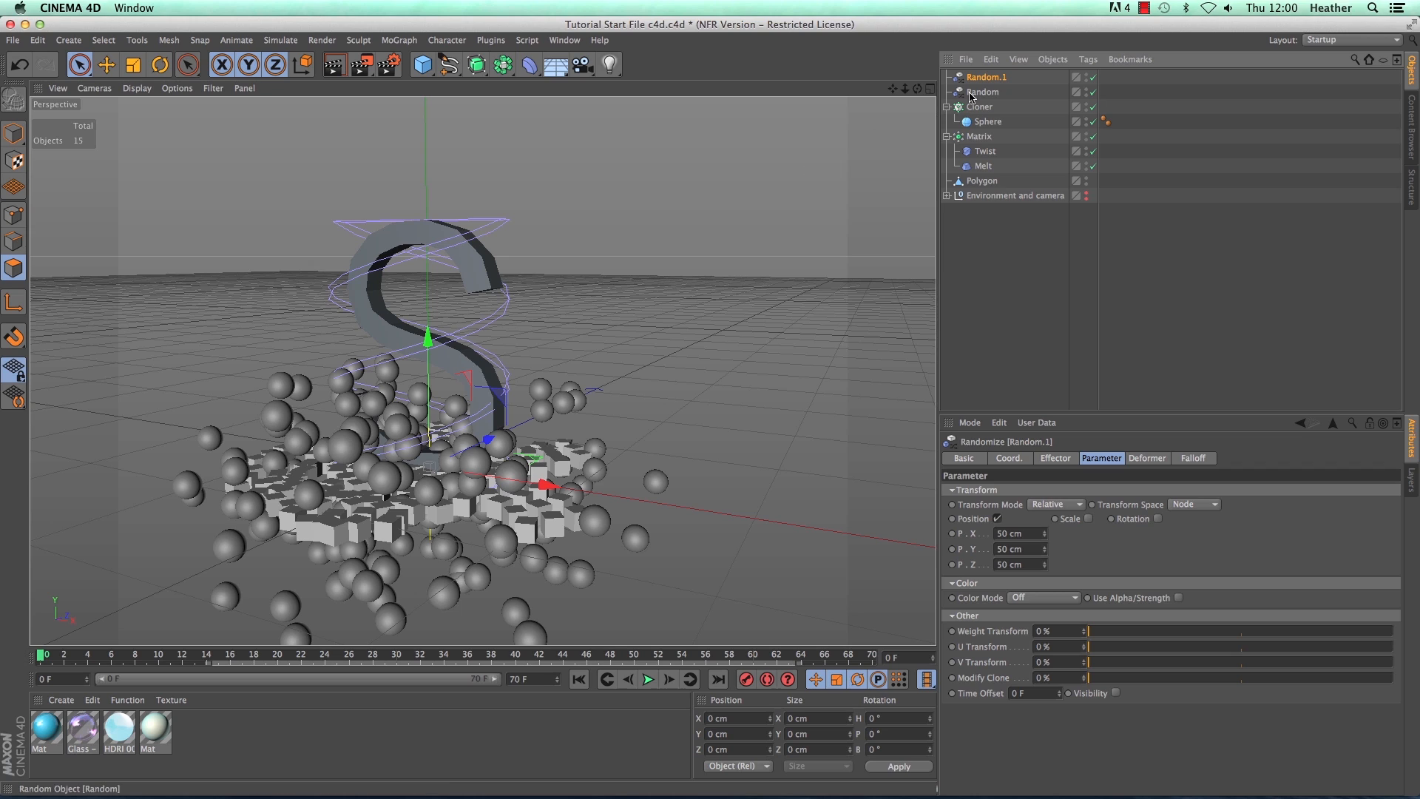
Step: Rename the new Random effector as Random scale and the original one as Random pos
double_click(997, 77)
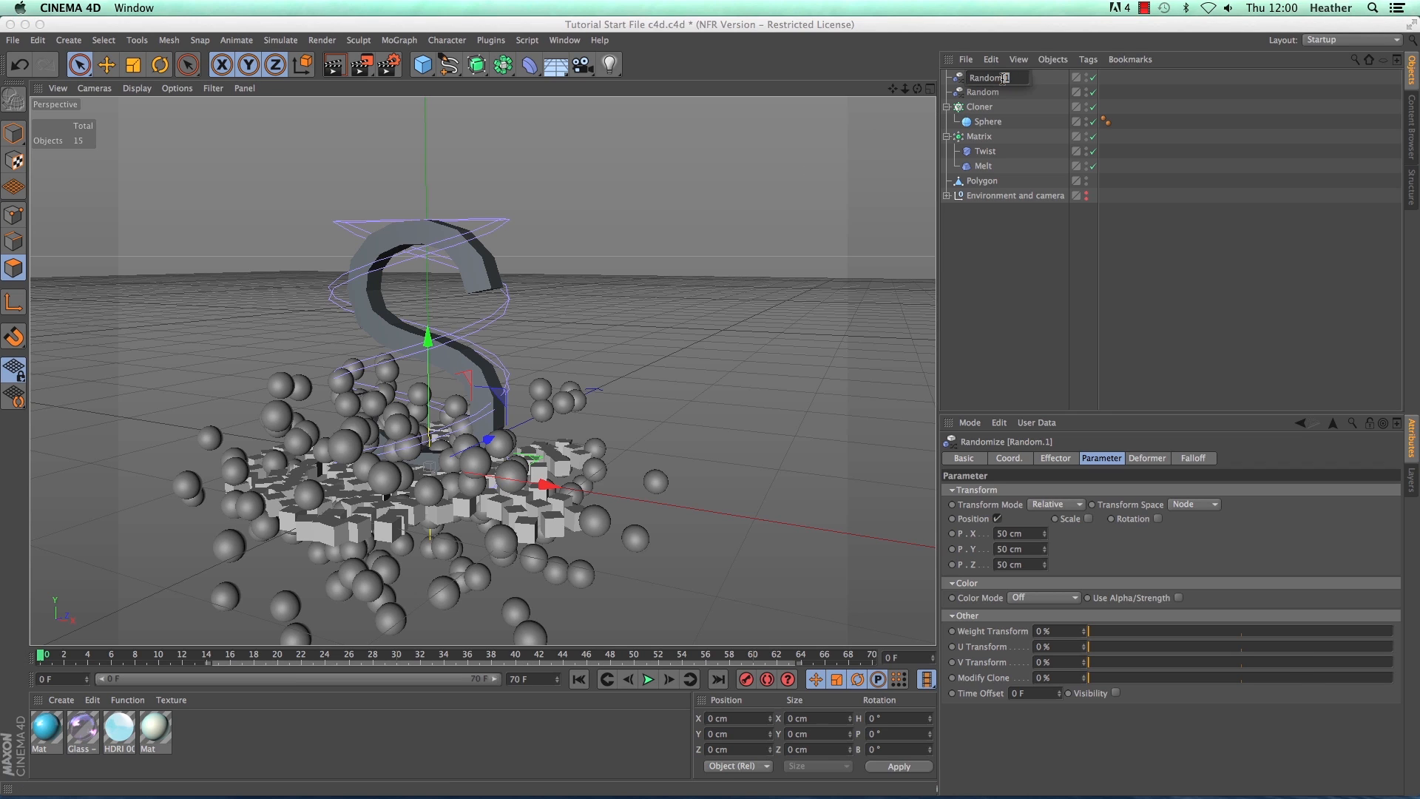
key(BackSpace)
key(BackSpace)
text(sc)
key(Return)
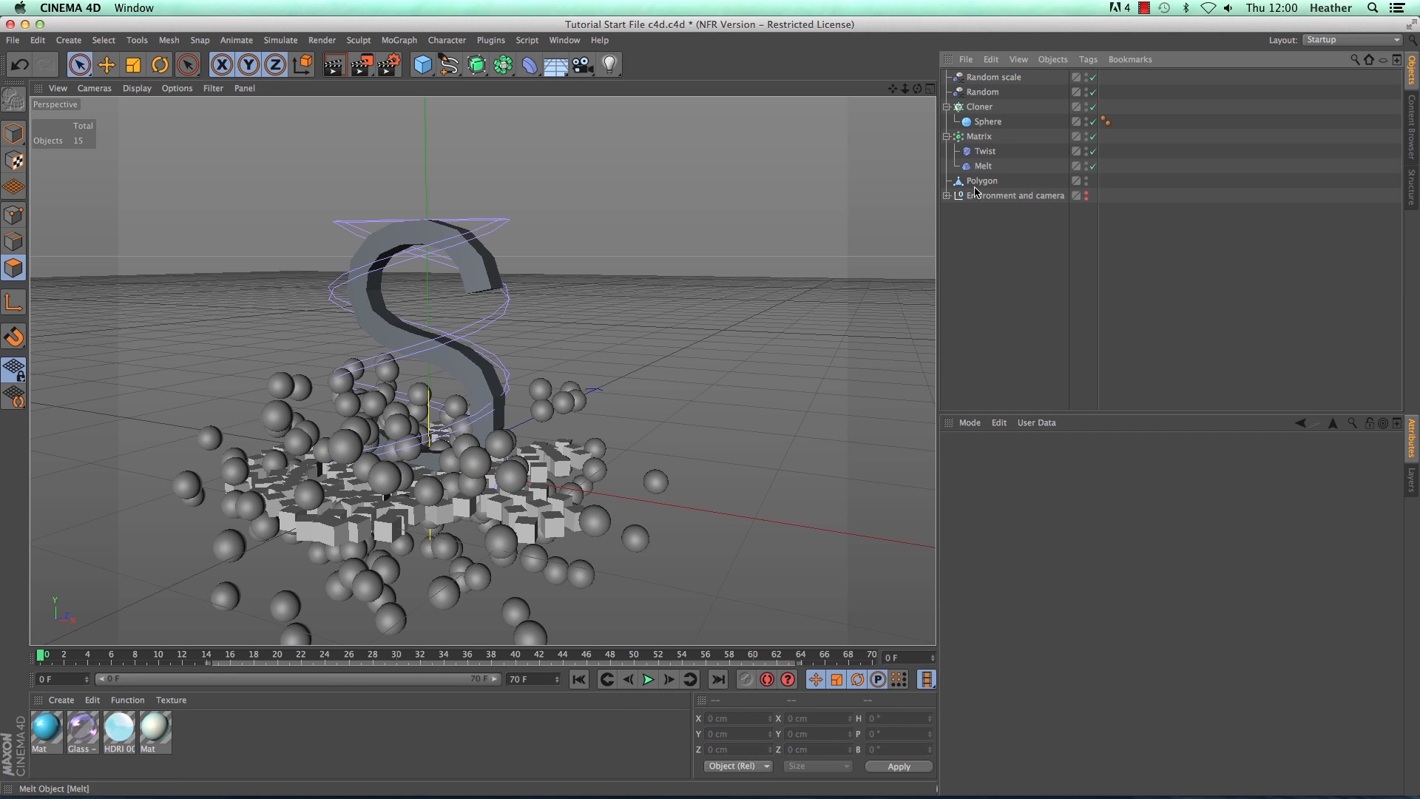
double_click(995, 92)
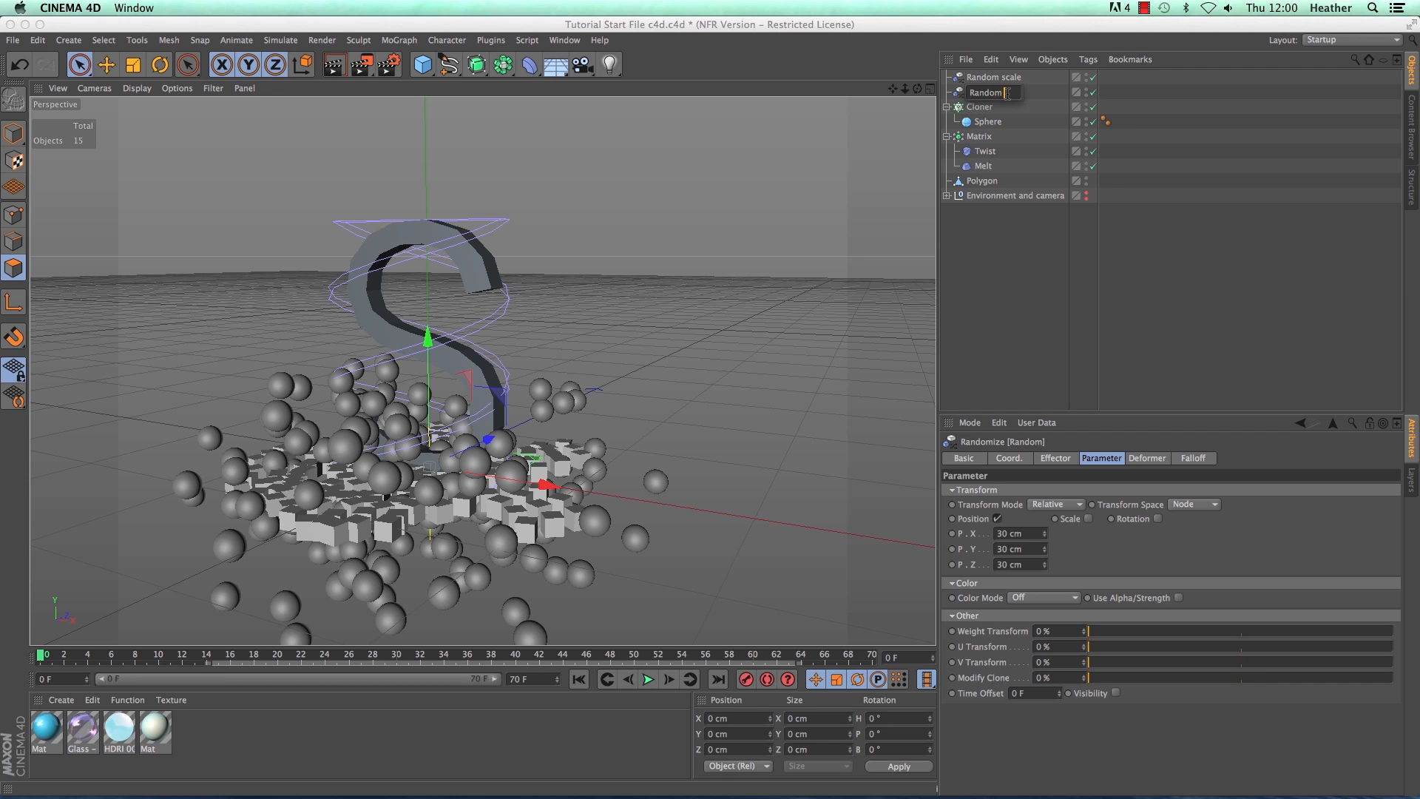
key(Return)
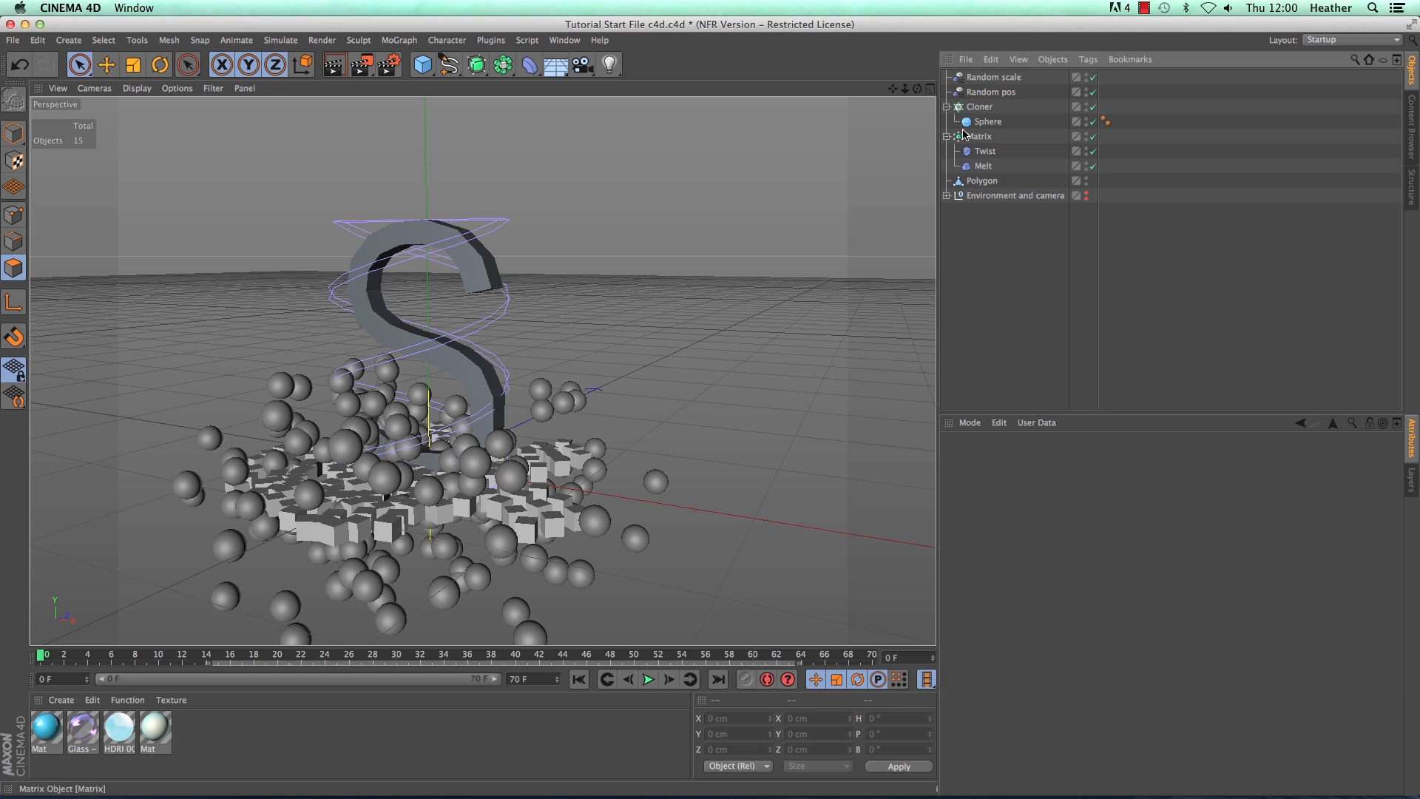
Step: Turn off Position and enable Scale in the transform parameters of the Random scale effector
click(984, 79)
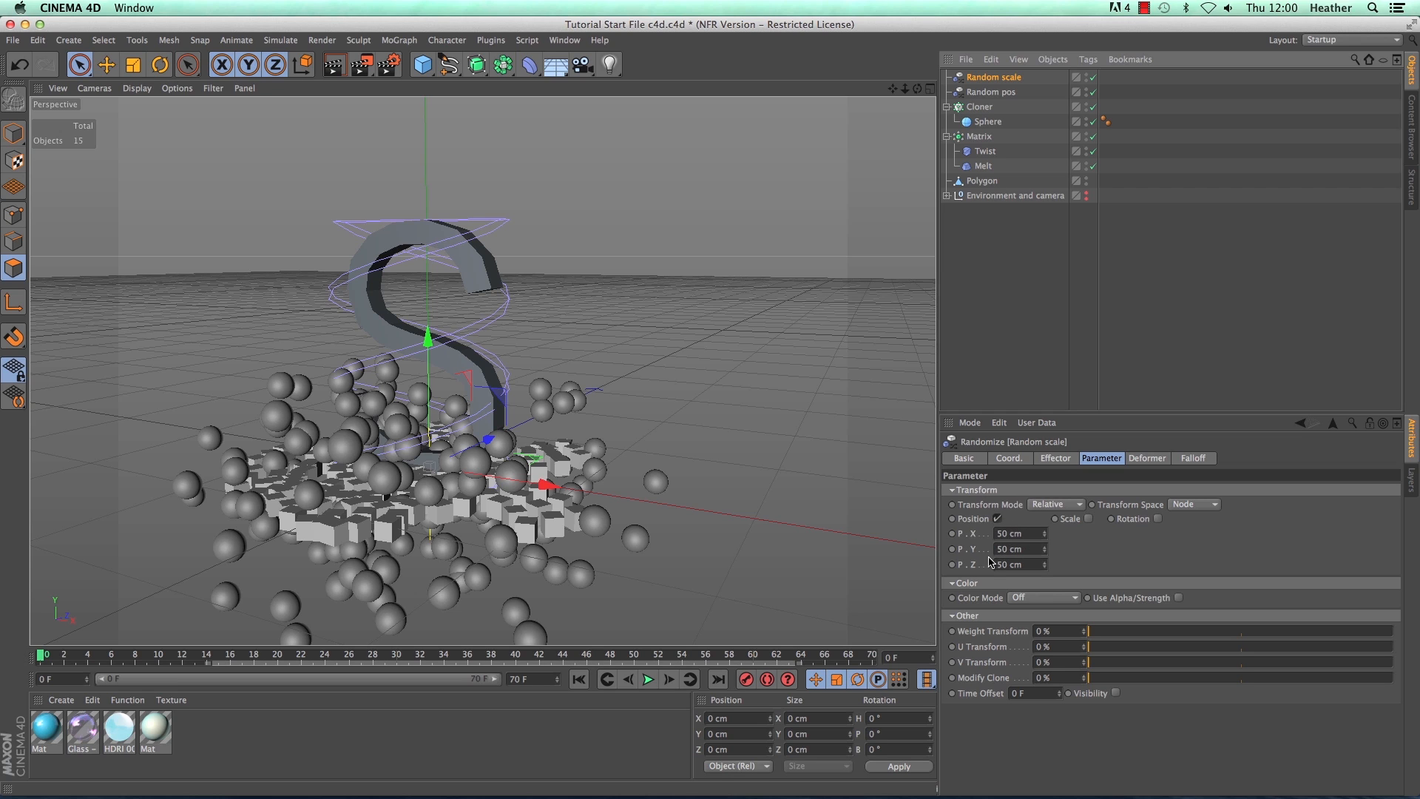
click(998, 518)
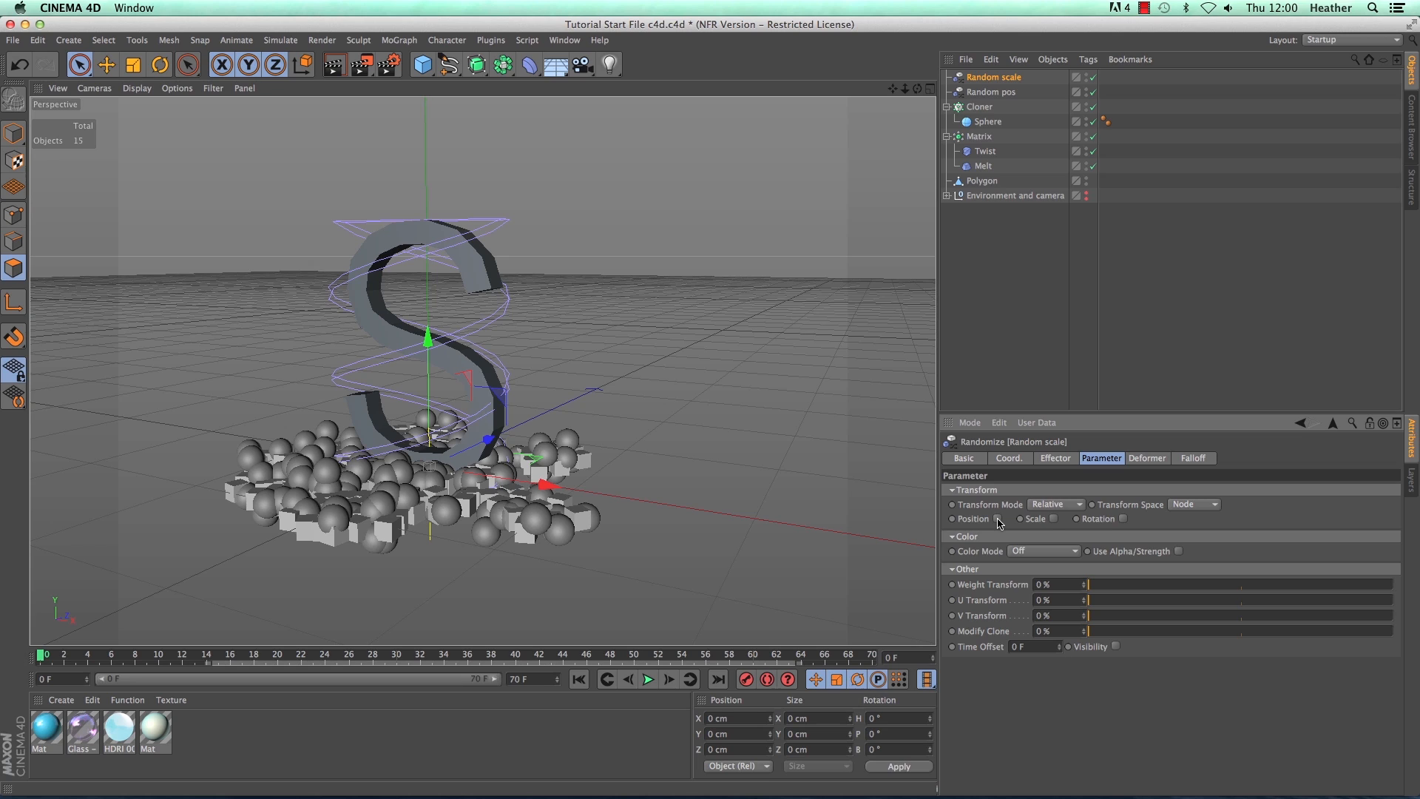
click(1054, 520)
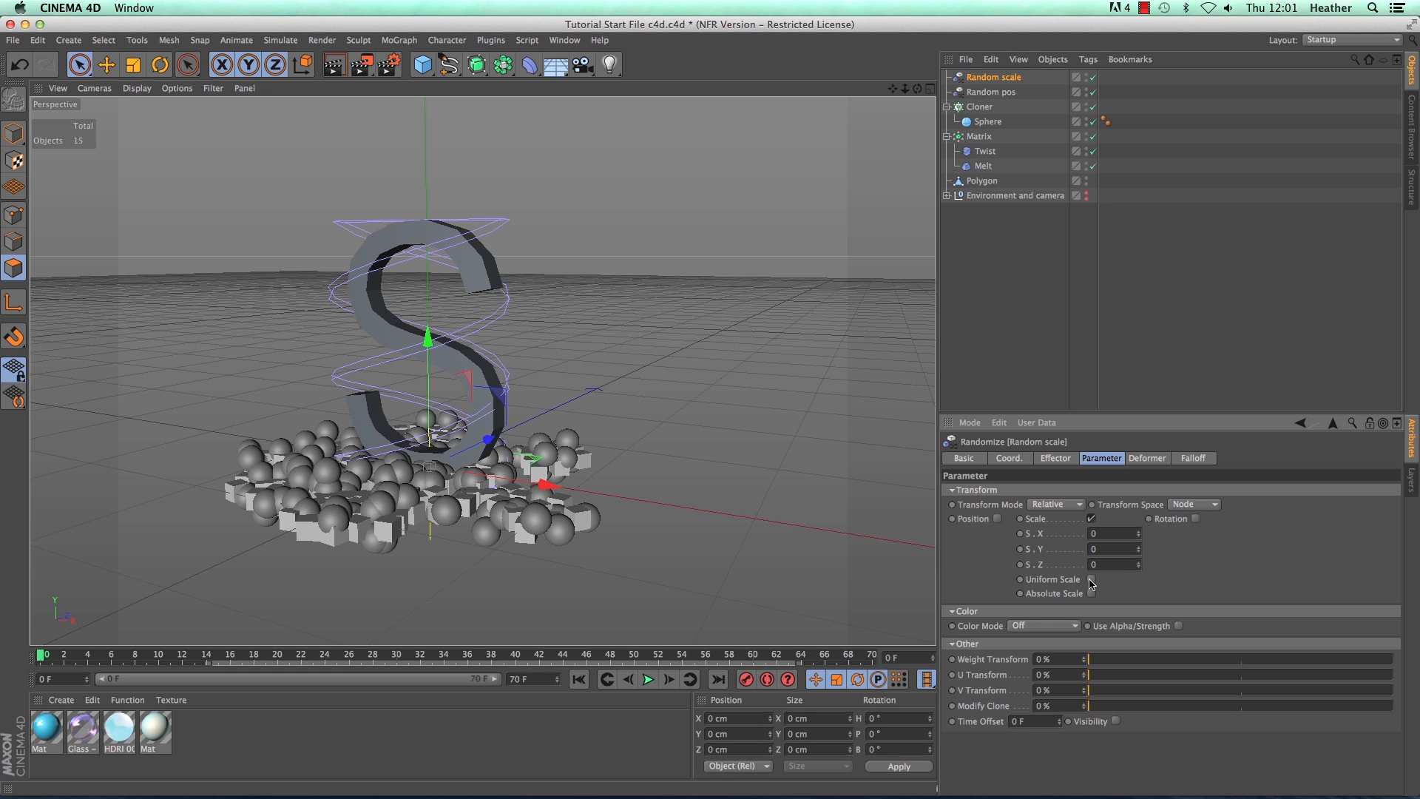
Step: Set the Random scale effector's X, Y and Z scale to 0.5 and enable Uniform Scale
click(1103, 532)
text(1)
click(1112, 549)
text(.5)
click(1113, 564)
text(.5)
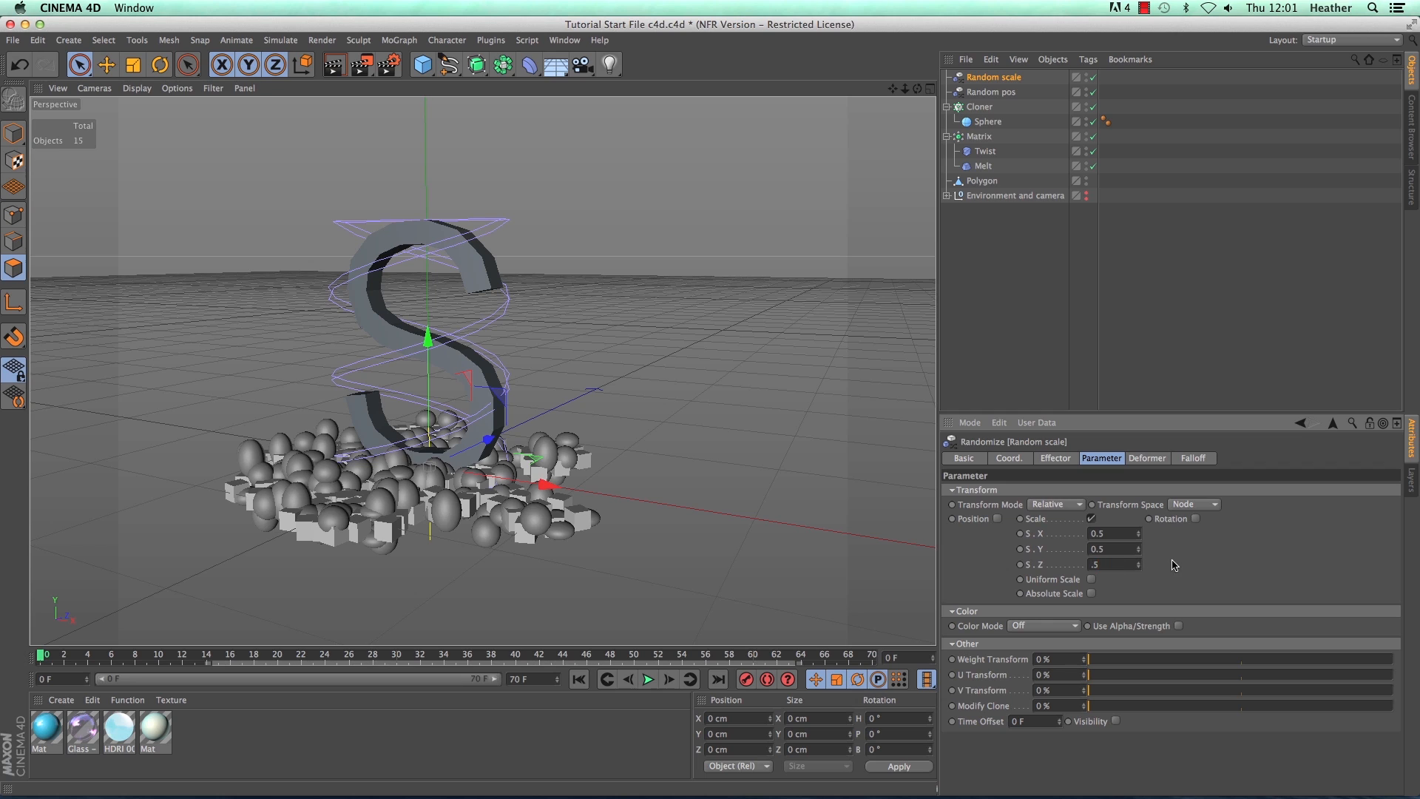
key(Return)
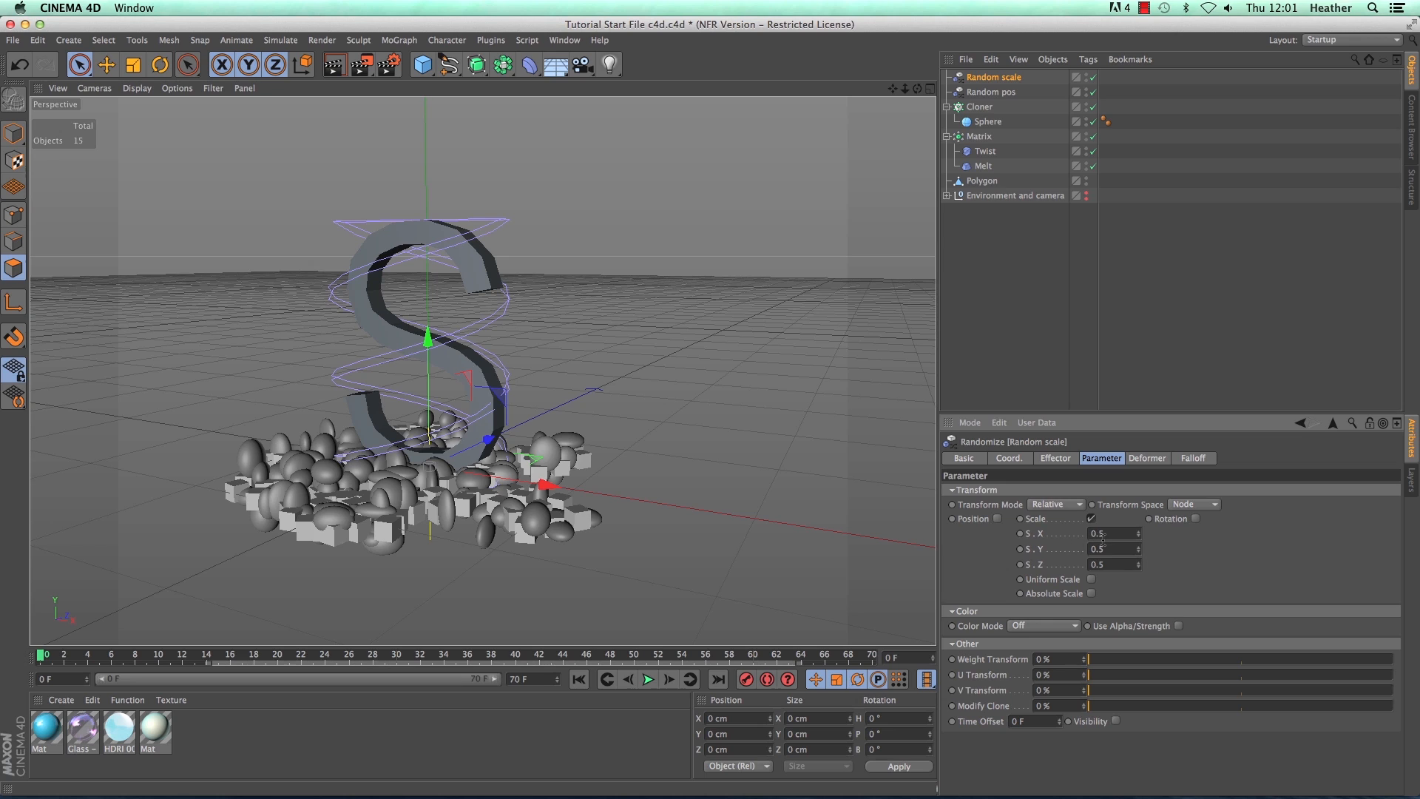
click(1091, 580)
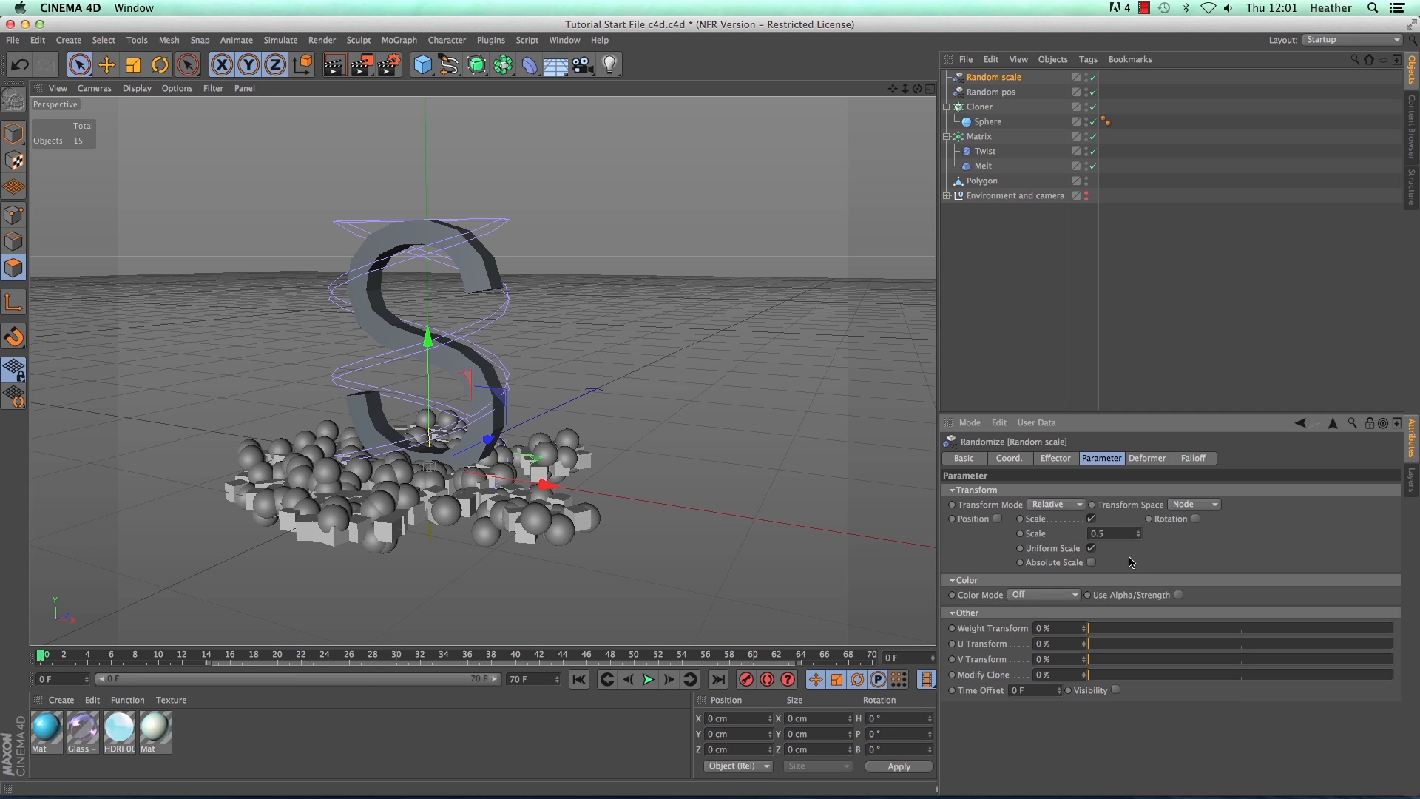
key(Return)
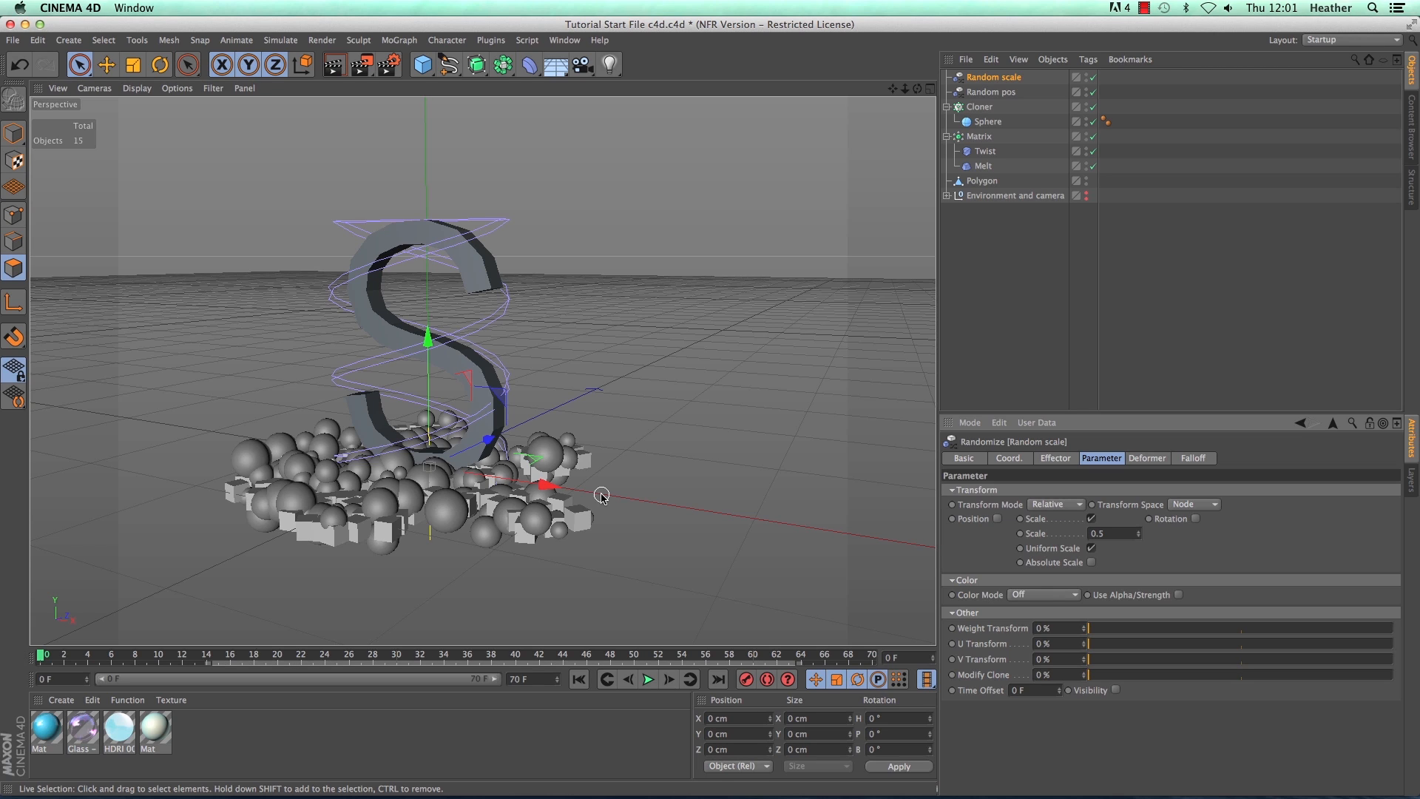
Step: Play the animation to check the varied sphere sizes from another angle, and return to the first frame
click(649, 679)
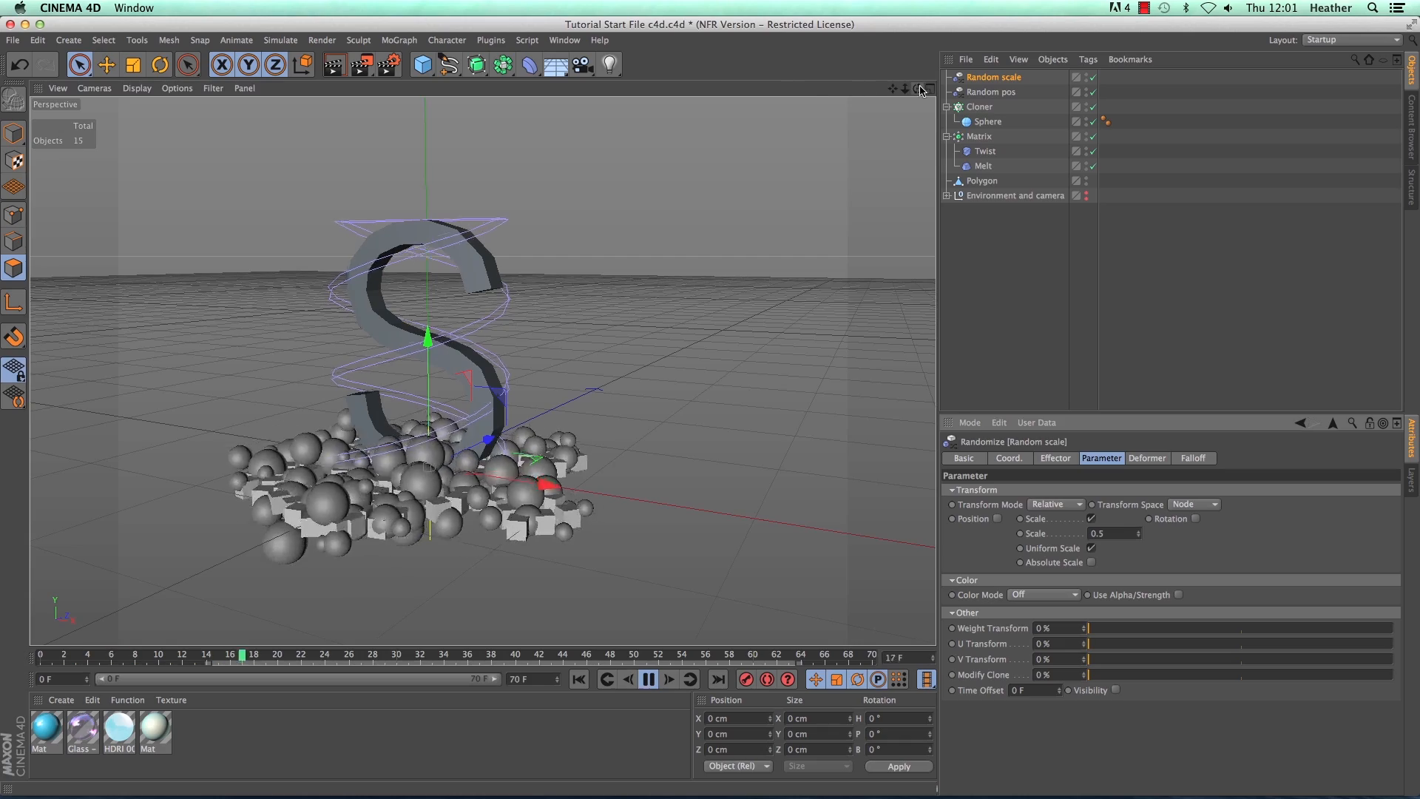
mouse_move(918, 88)
mouse_down()
mouse_move(951, 95)
mouse_move(933, 89)
mouse_up()
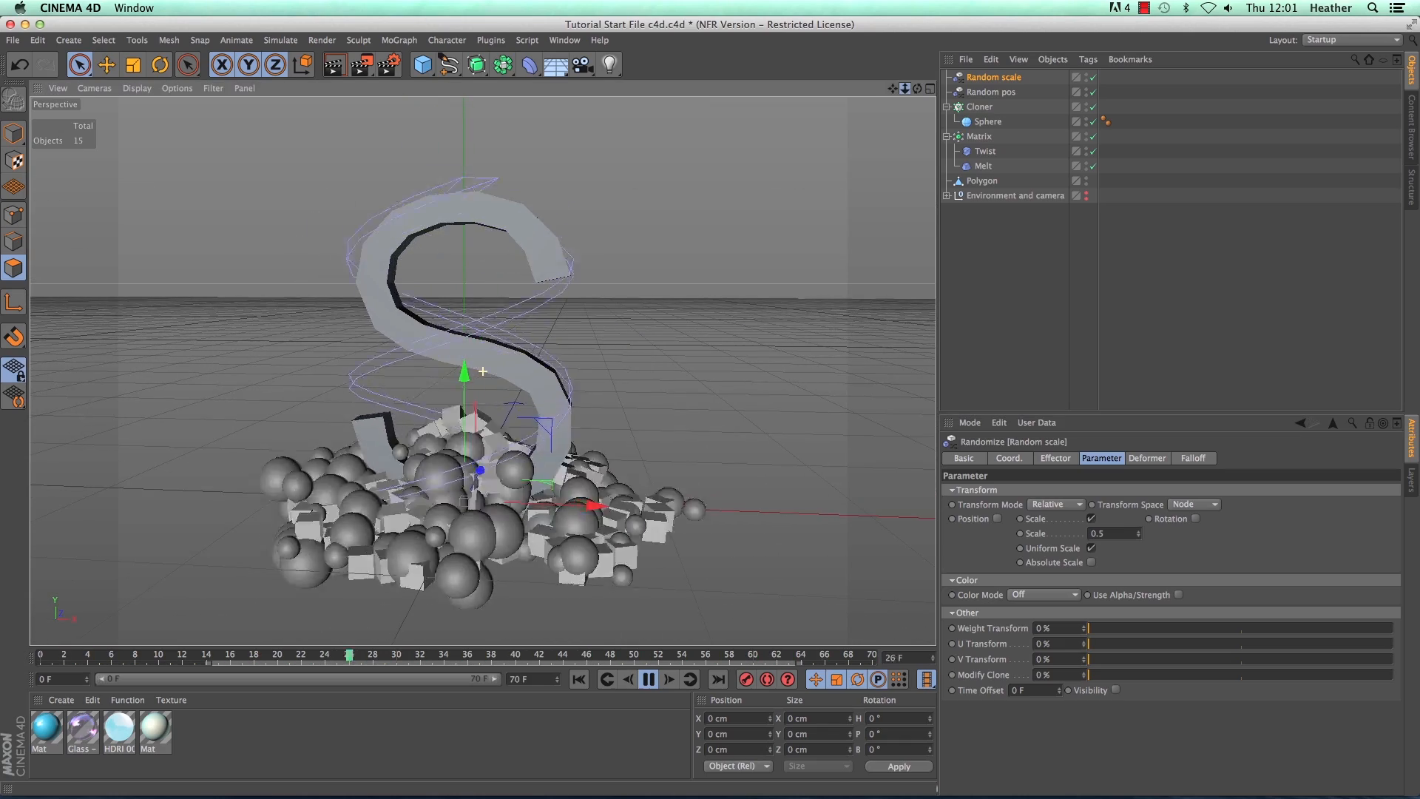
click(649, 679)
click(579, 679)
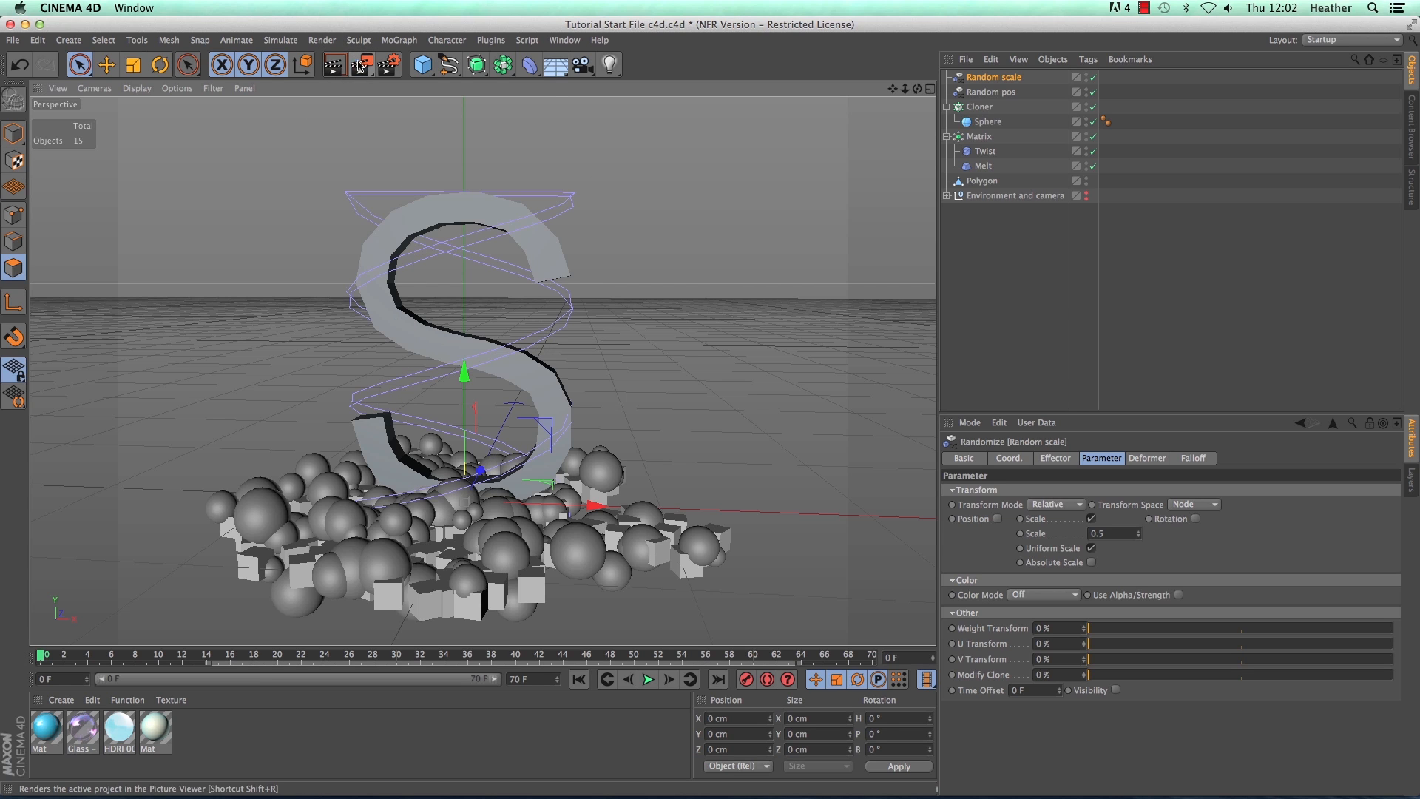
Step: Make a full-render preview of all frames at image size 450, and watch it in the Picture Viewer
click(362, 65)
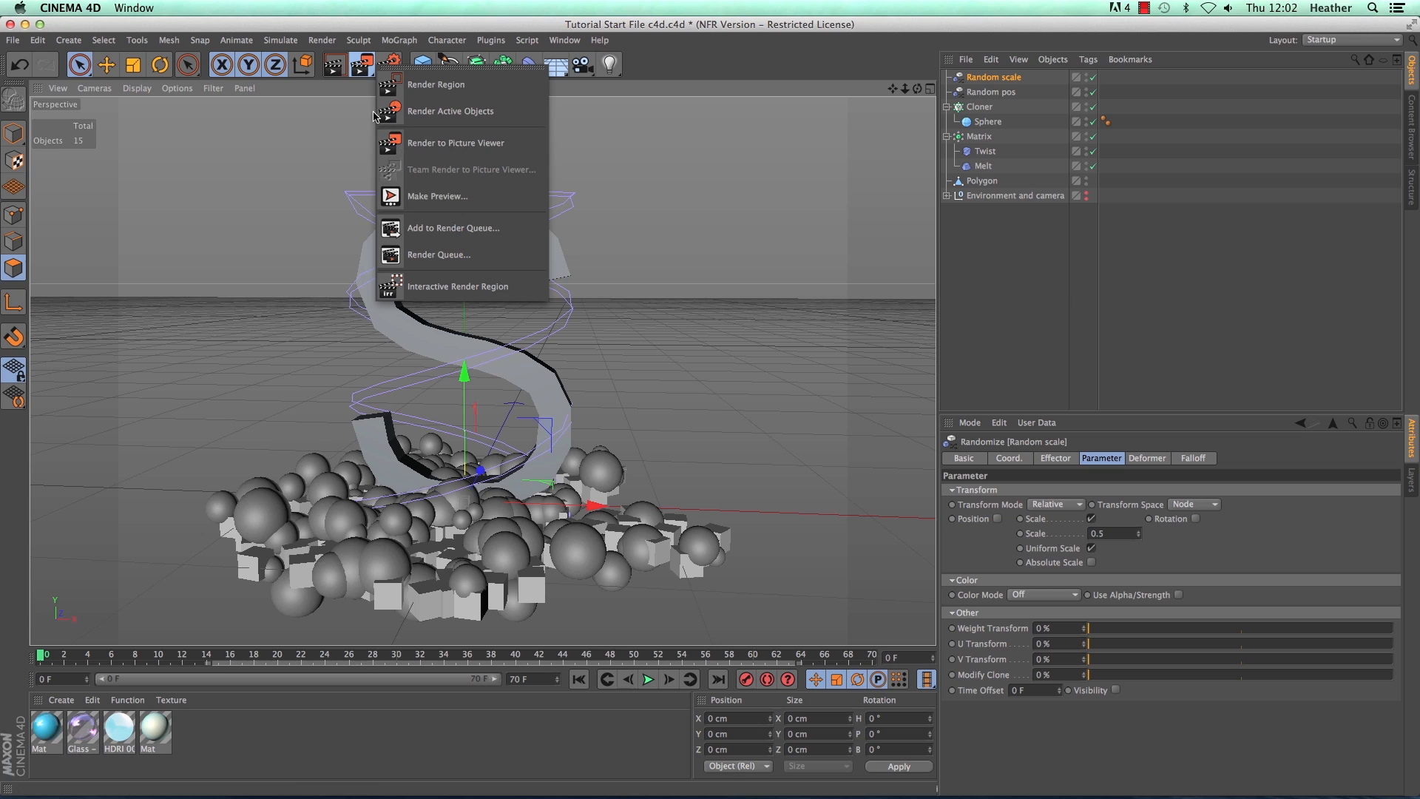
click(427, 198)
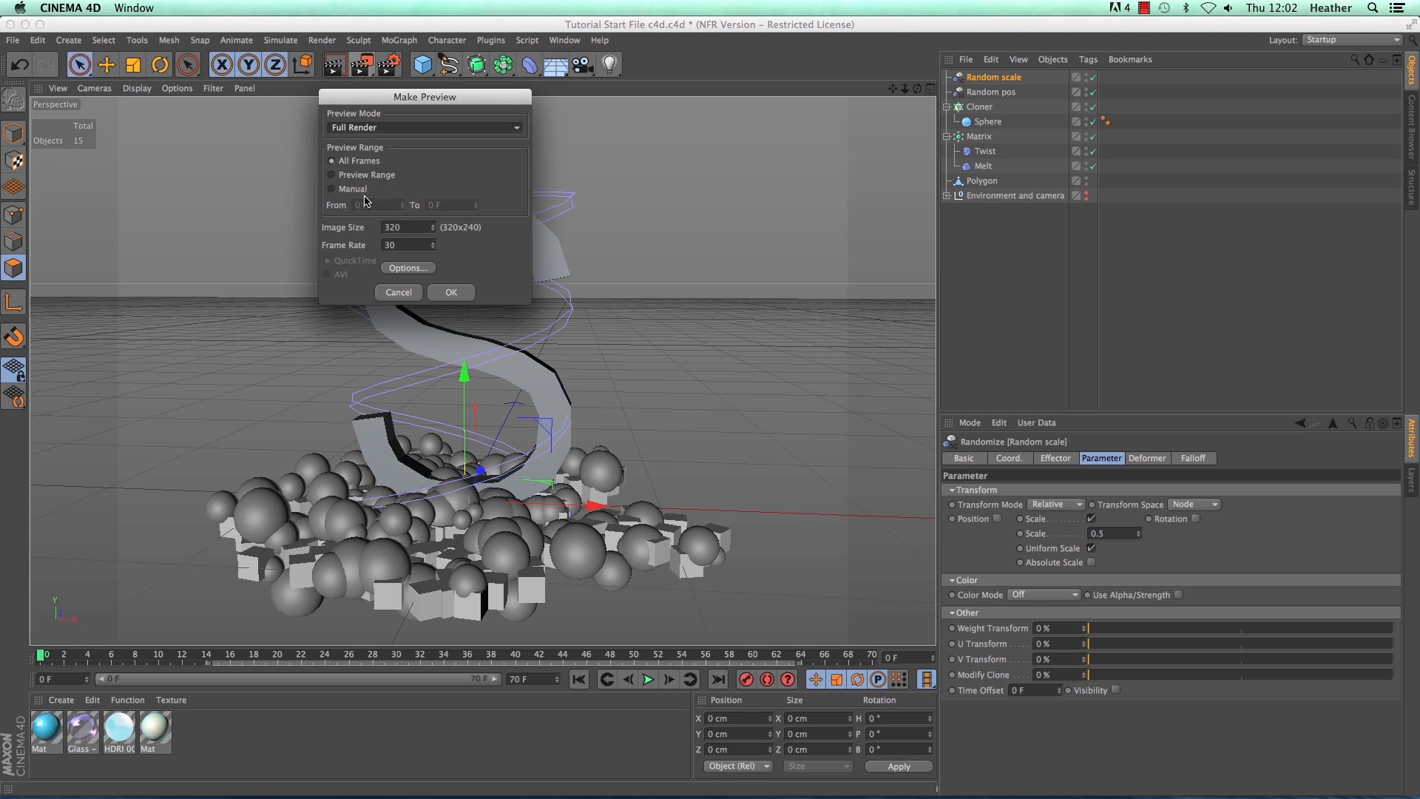
double_click(380, 227)
text(450)
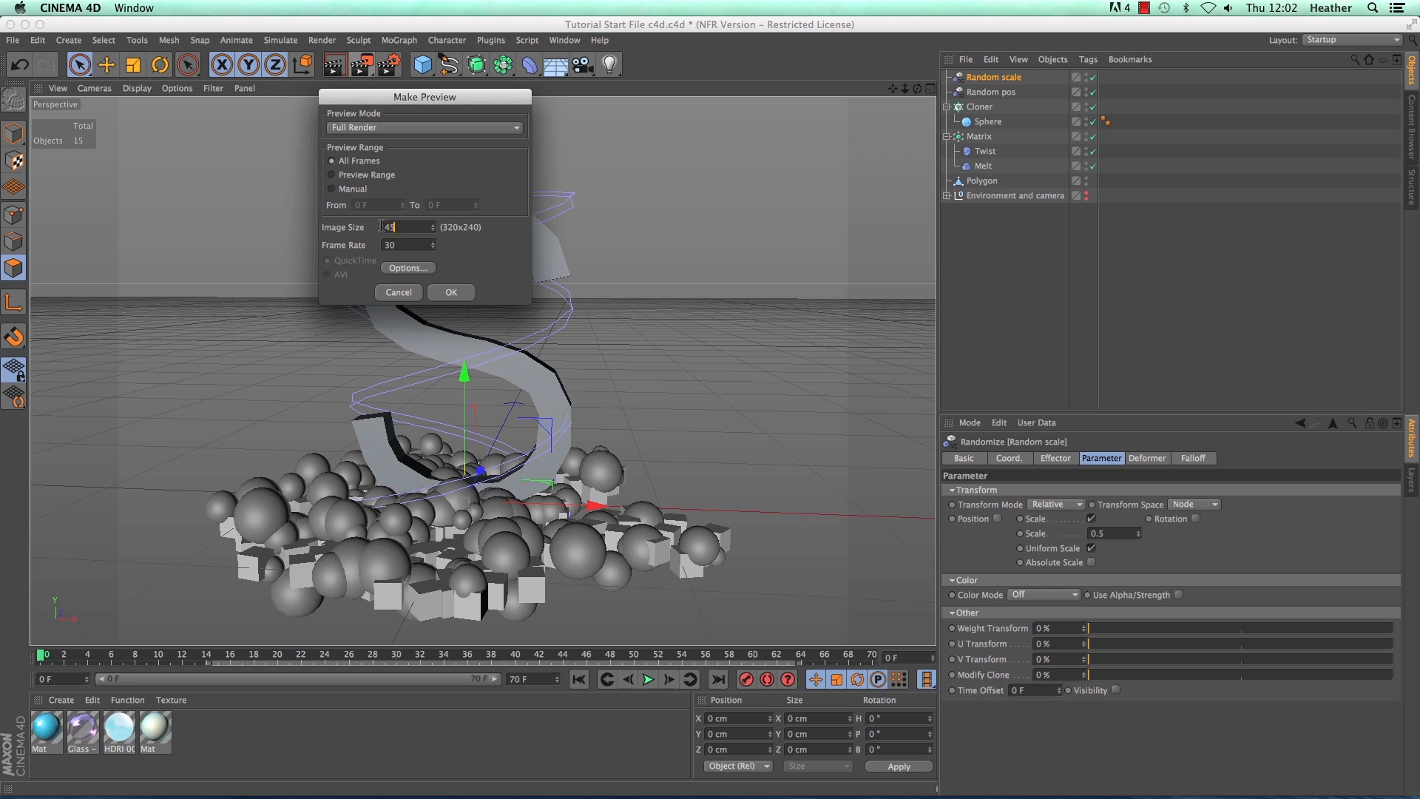
click(451, 293)
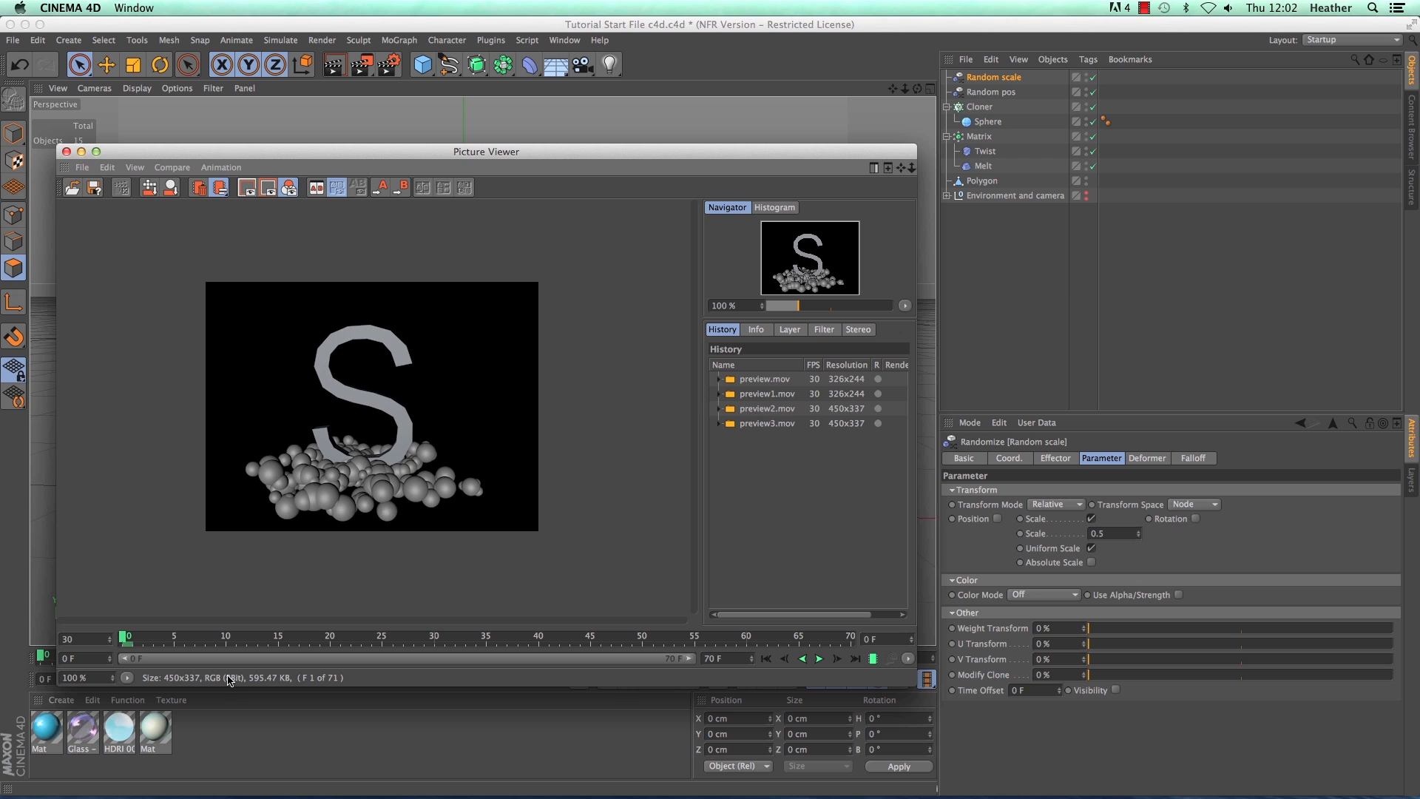
click(819, 659)
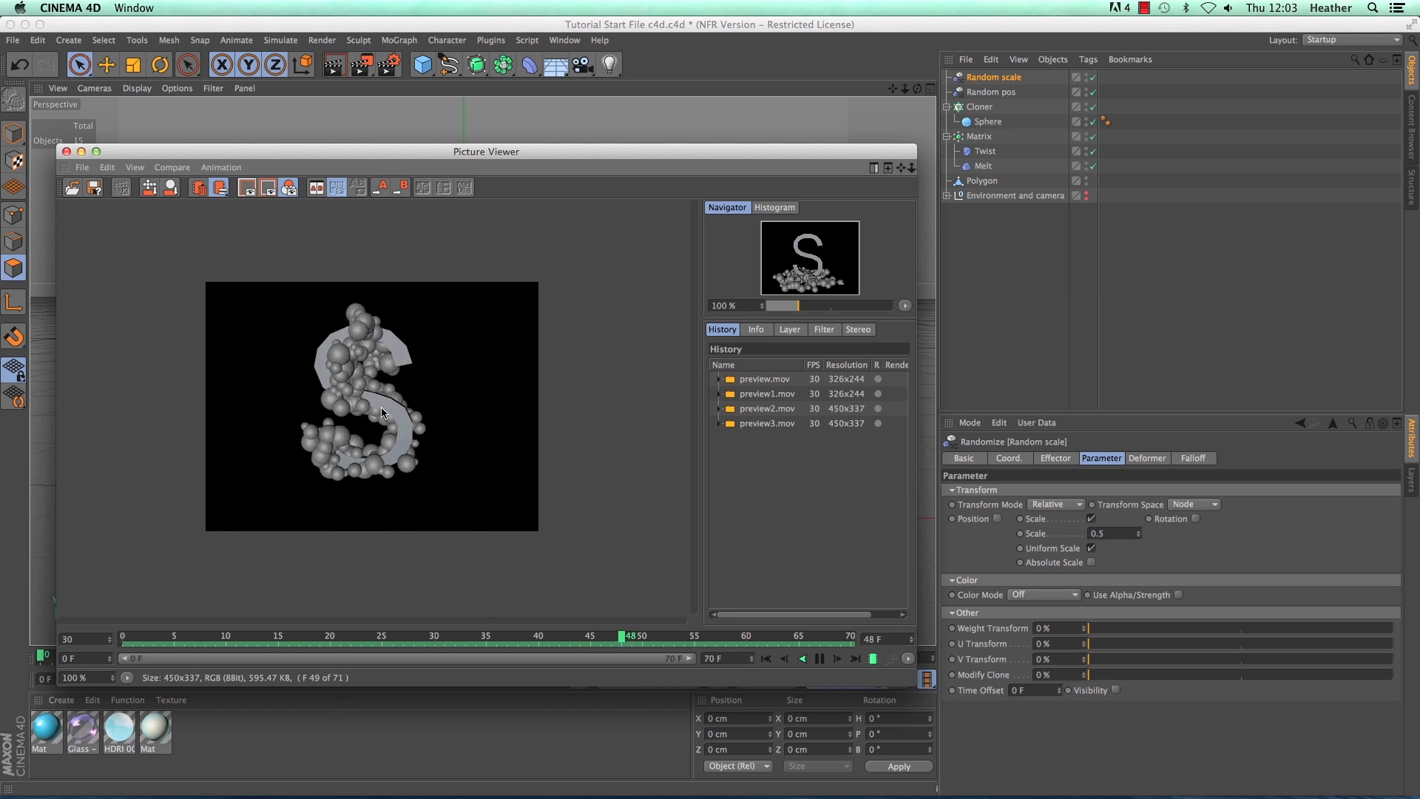
click(66, 152)
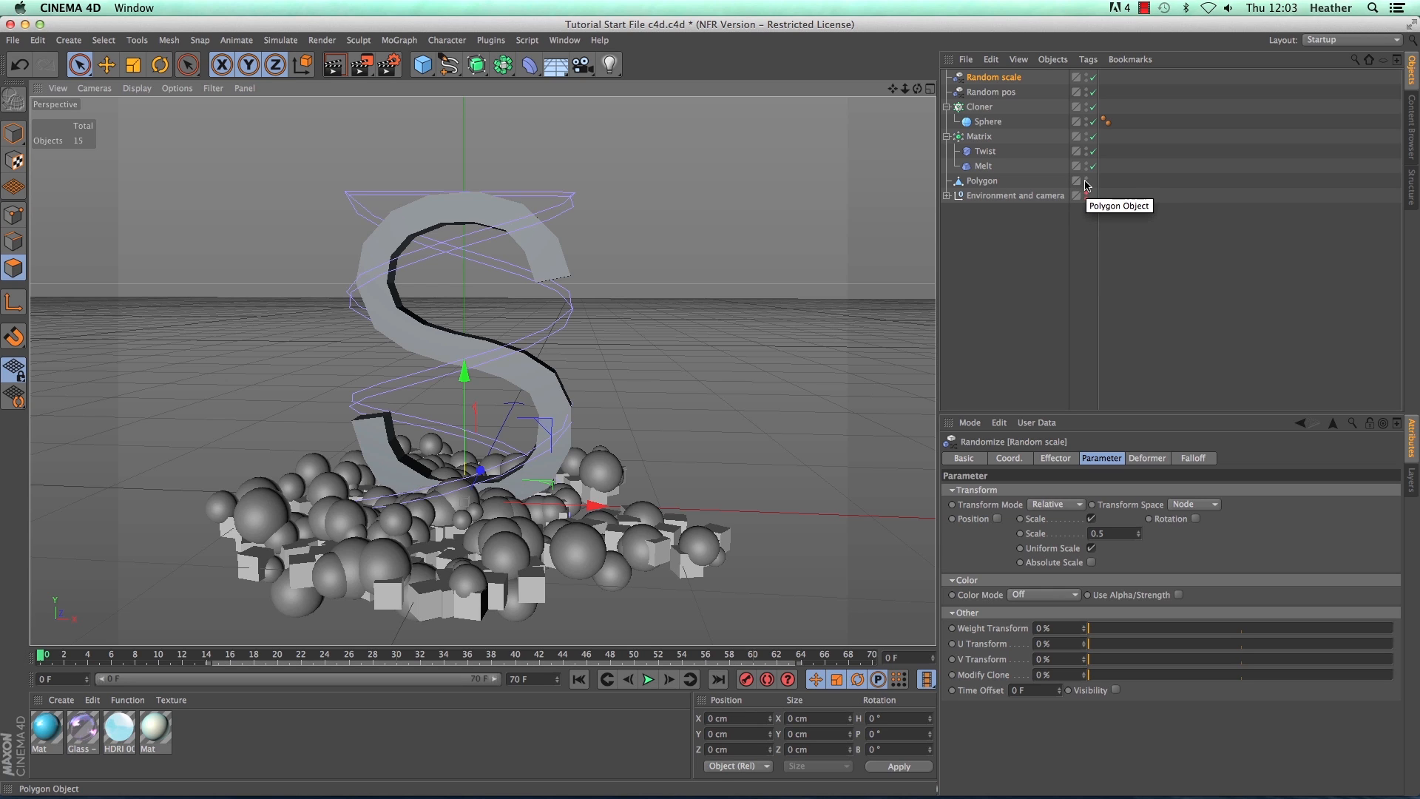
Step: Hide the Polygon object in editor and renderer, and test-render the viewport at frame 68
click(1086, 180)
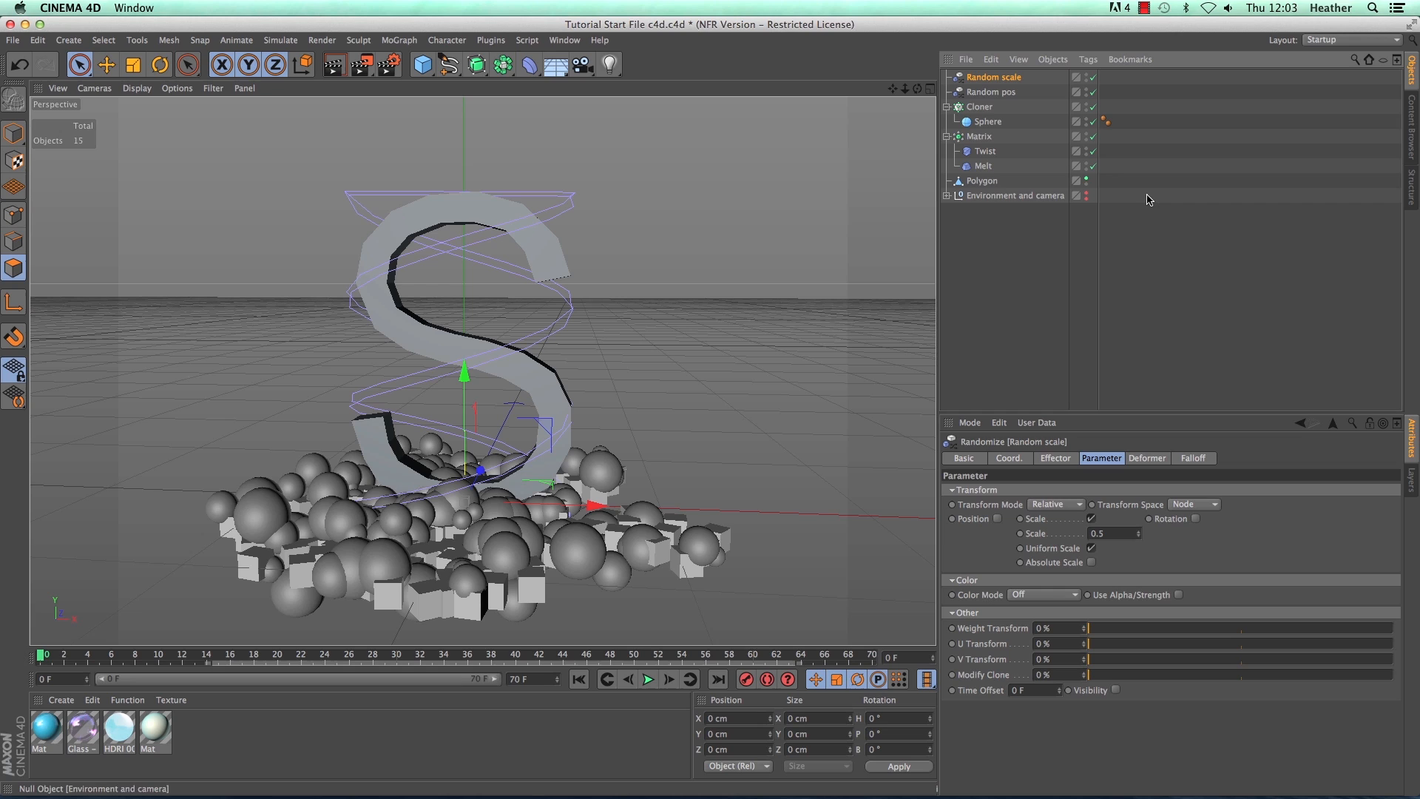
click(1086, 180)
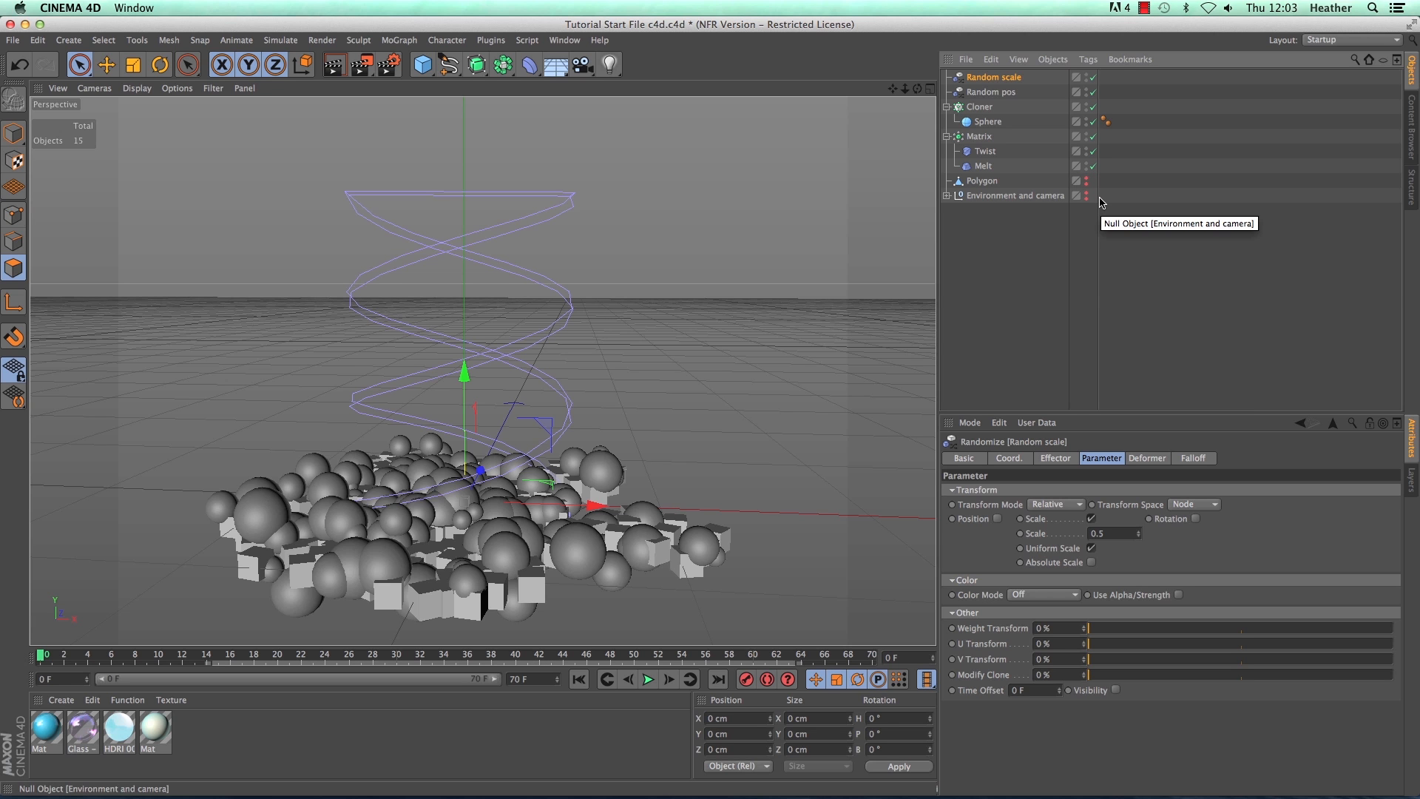
click(651, 675)
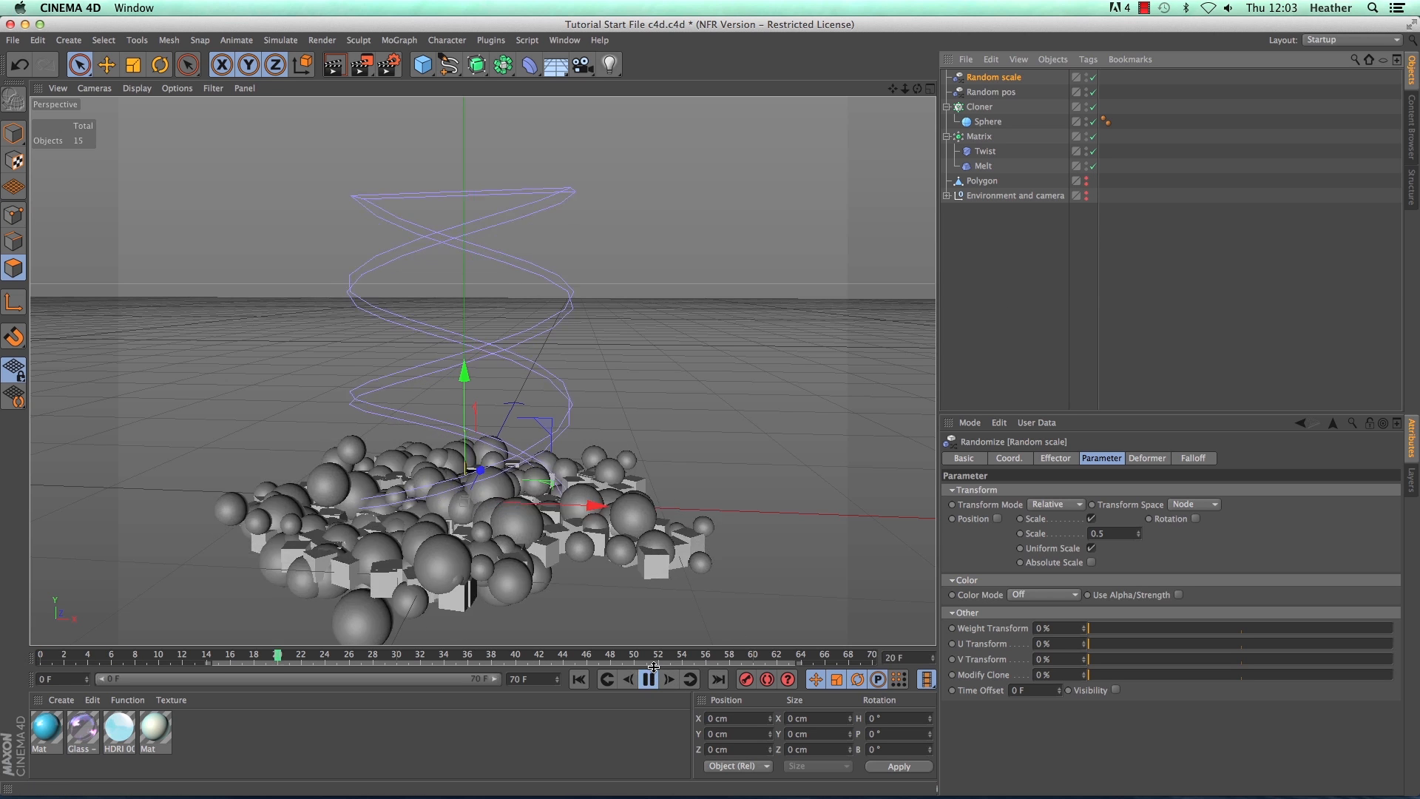
click(644, 682)
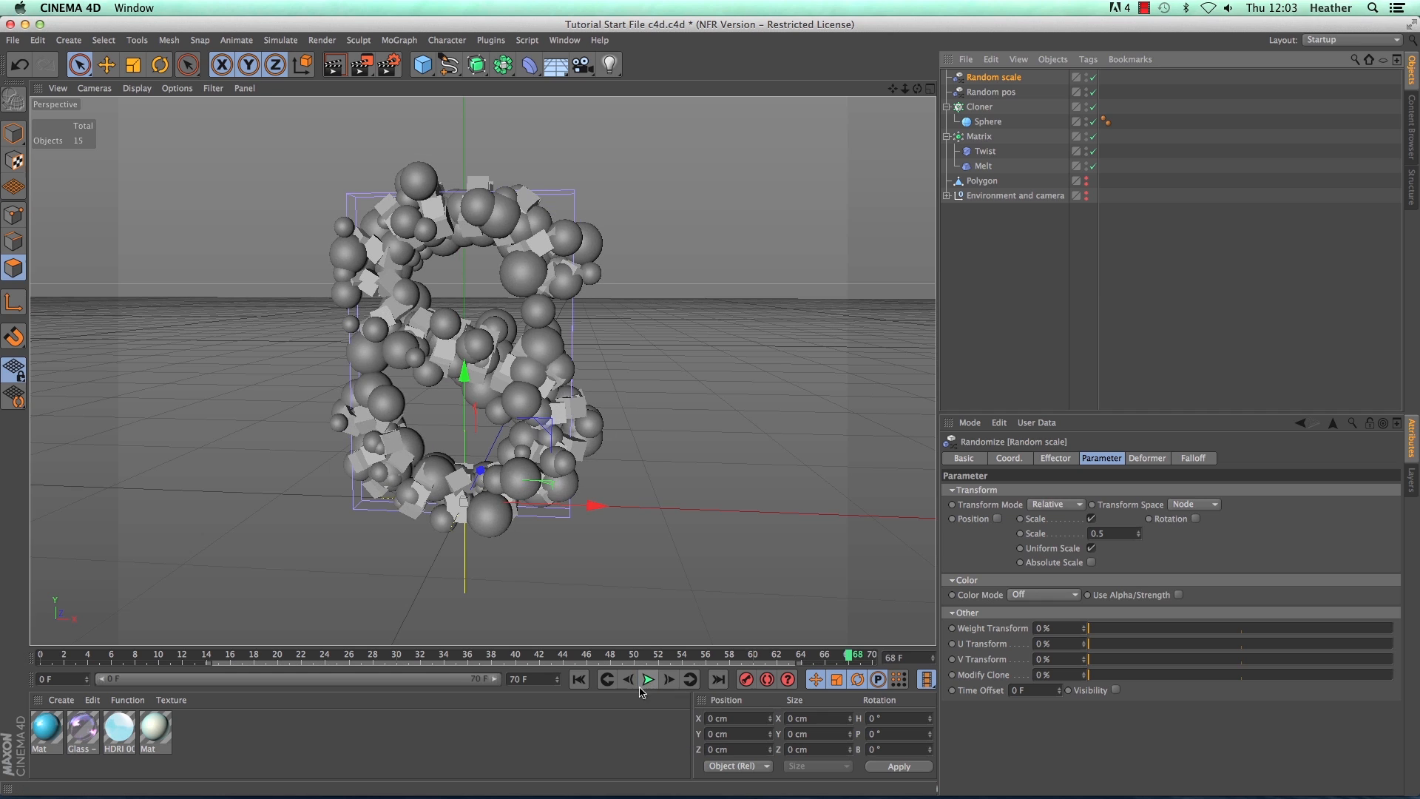
click(334, 66)
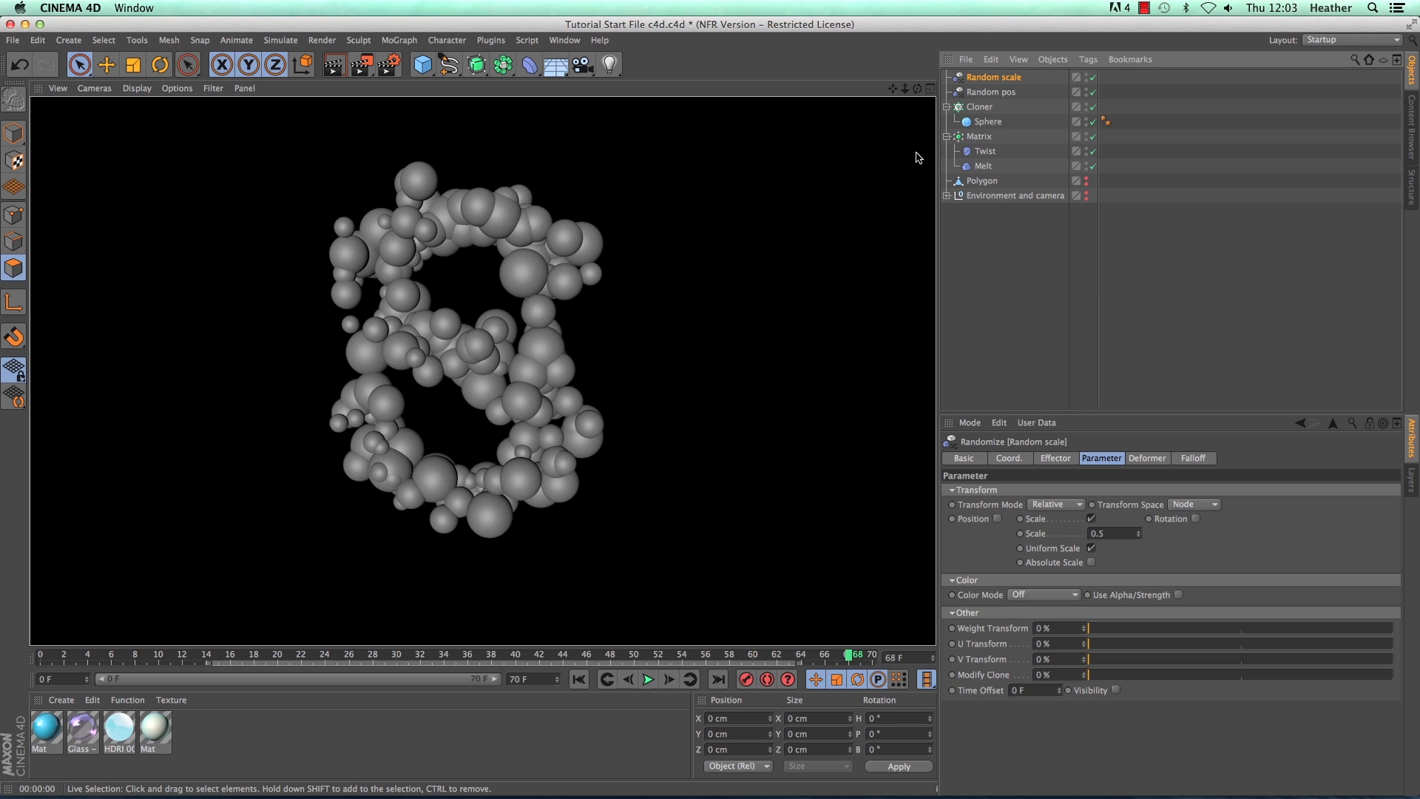
Step: Keyframe the Random pos effector's Strength at 100 % on frame 35
click(985, 93)
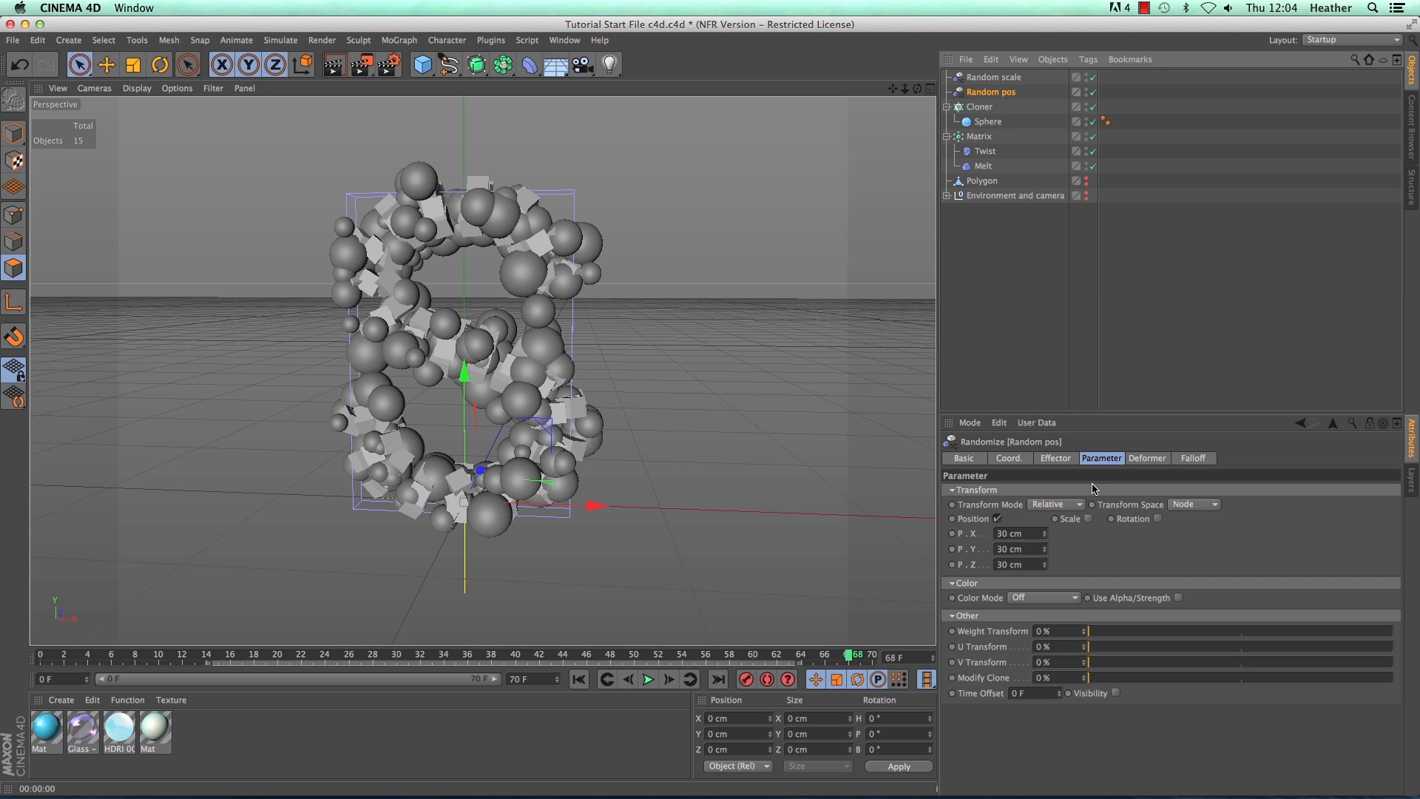
drag(1009, 535, 997, 550)
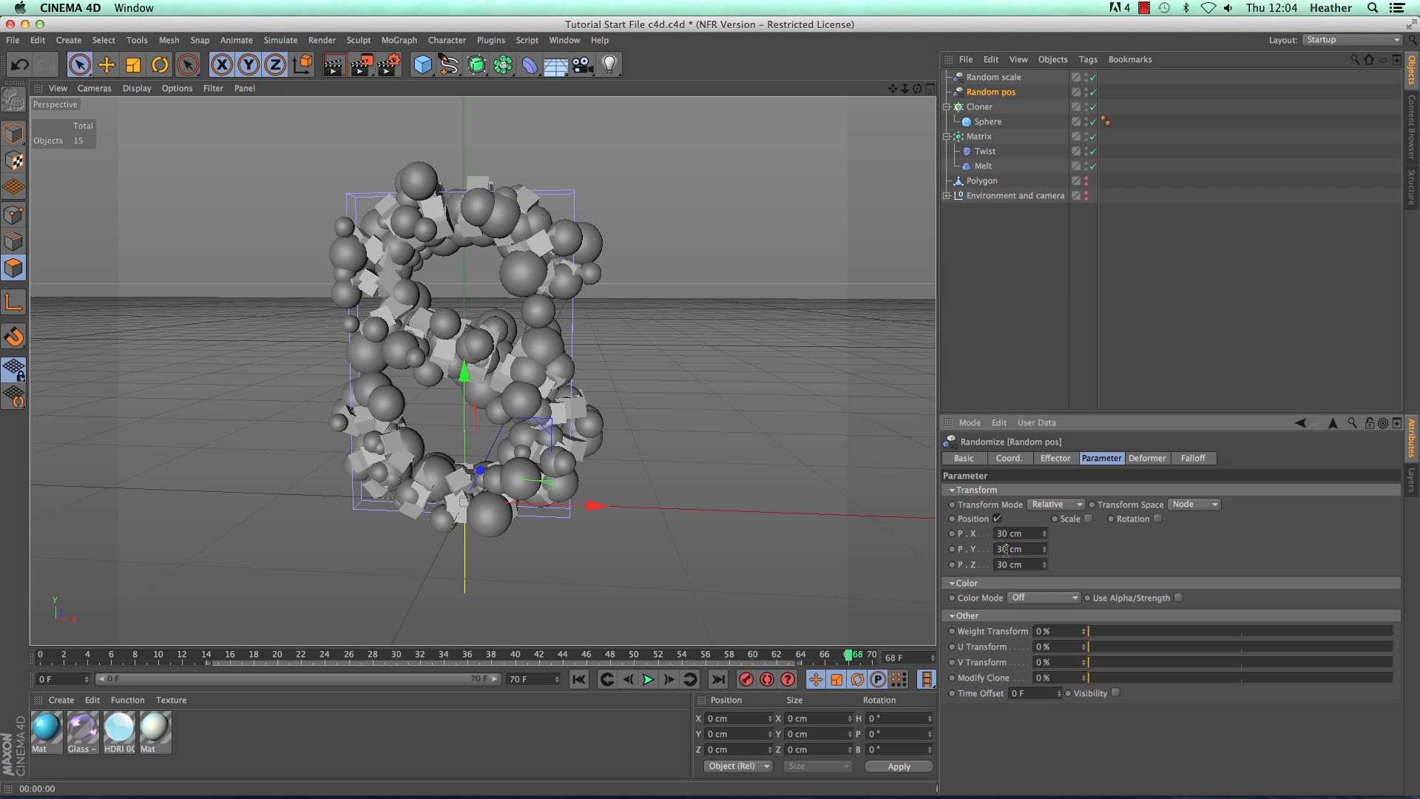
double_click(1003, 564)
click(1052, 460)
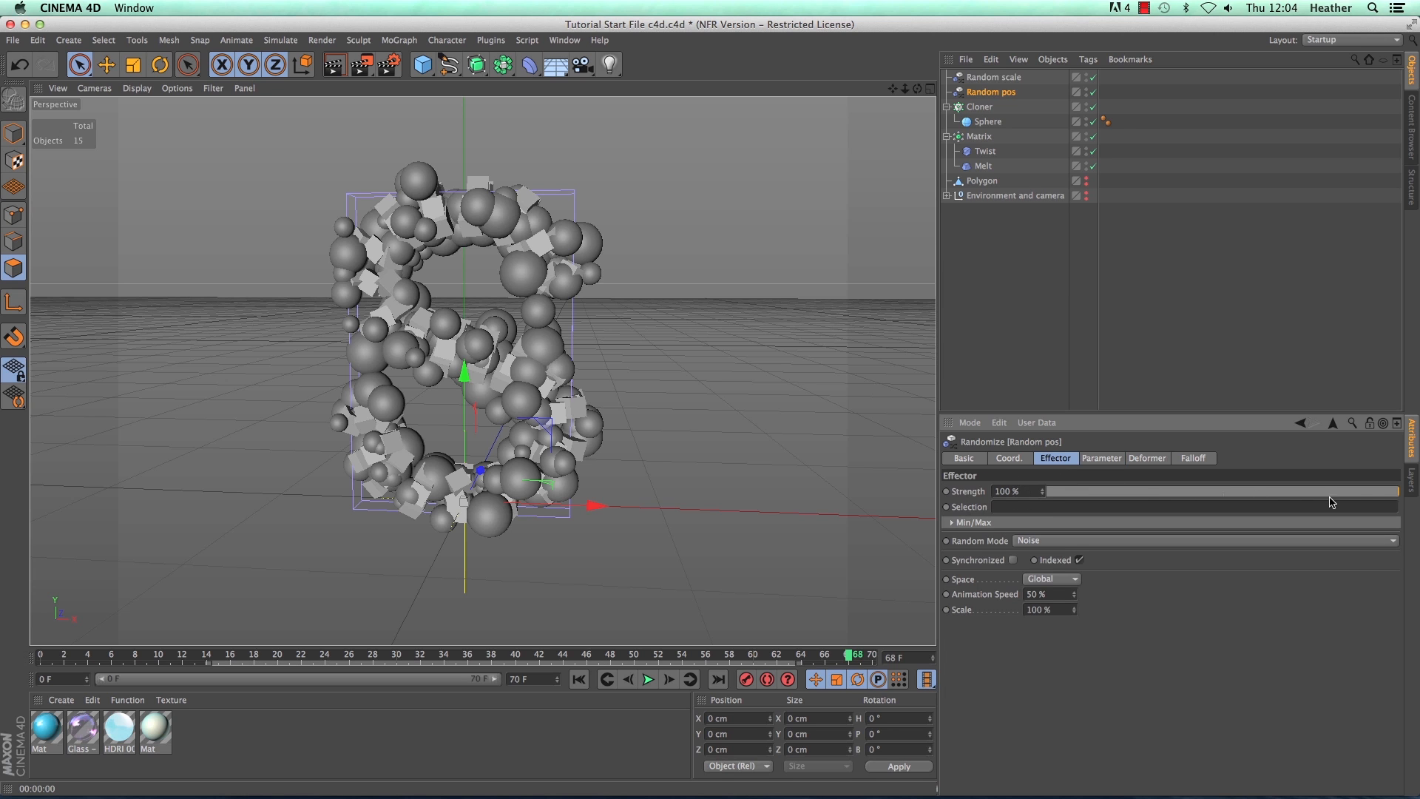
mouse_move(1332, 493)
mouse_down()
mouse_move(1028, 510)
mouse_move(1402, 510)
mouse_up()
drag(852, 658, 40, 658)
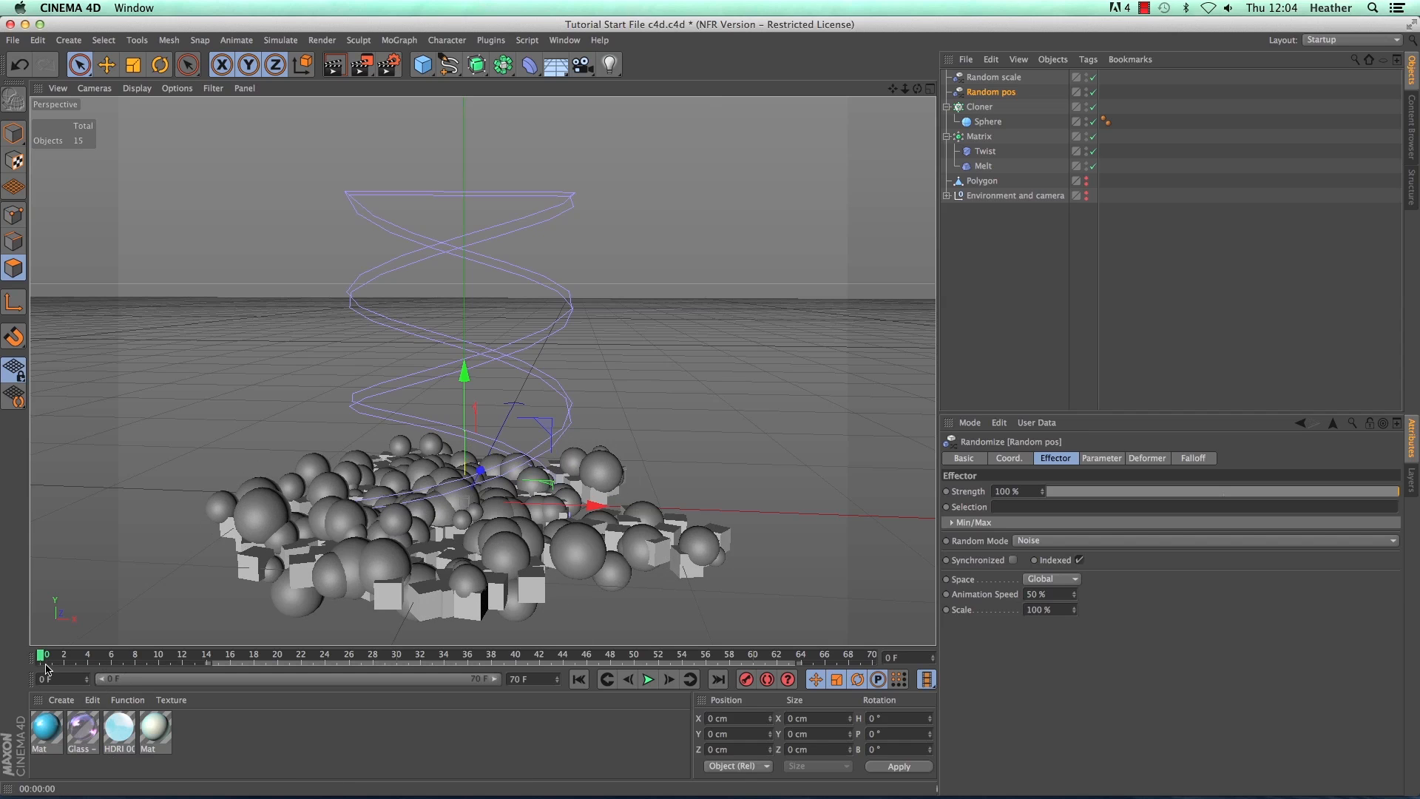
drag(40, 655, 457, 663)
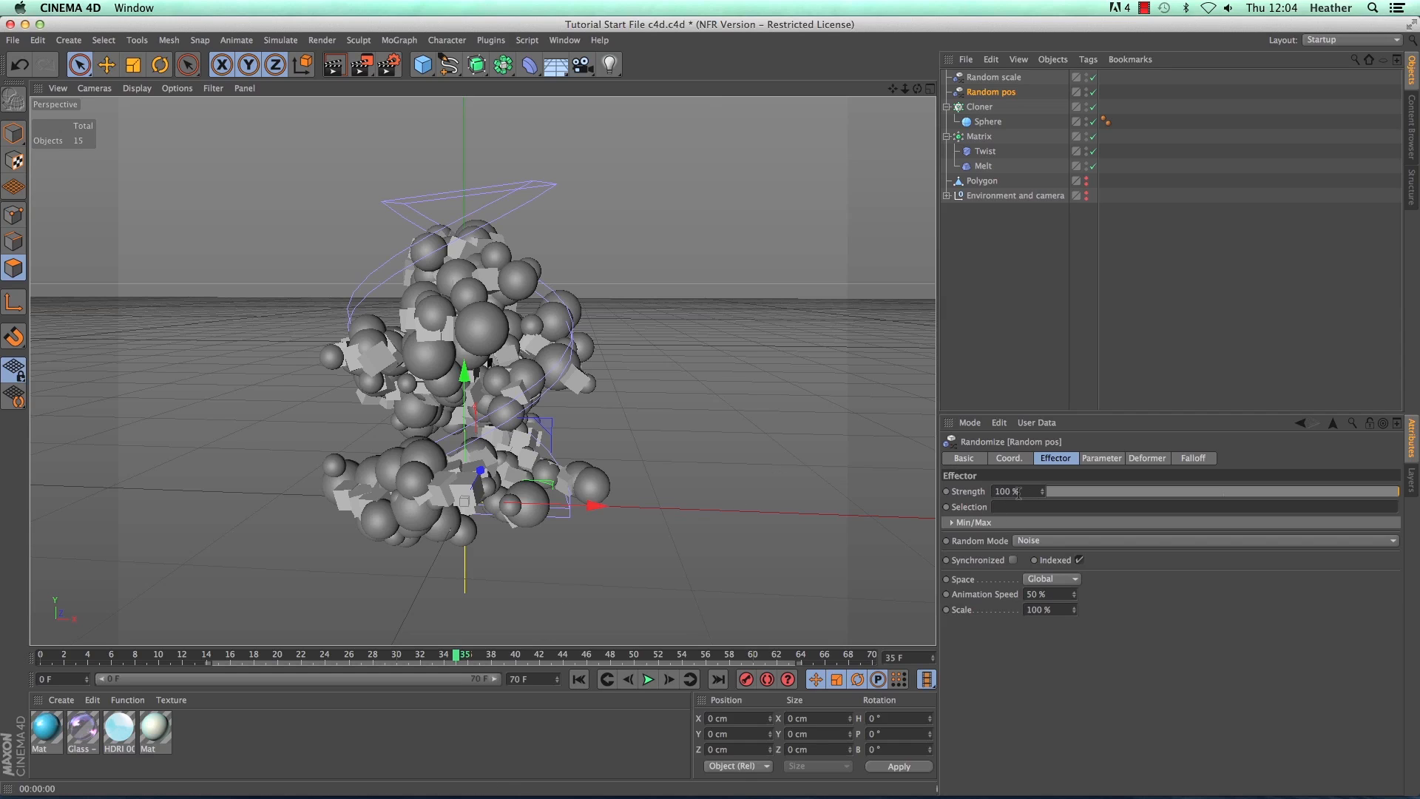
click(955, 494)
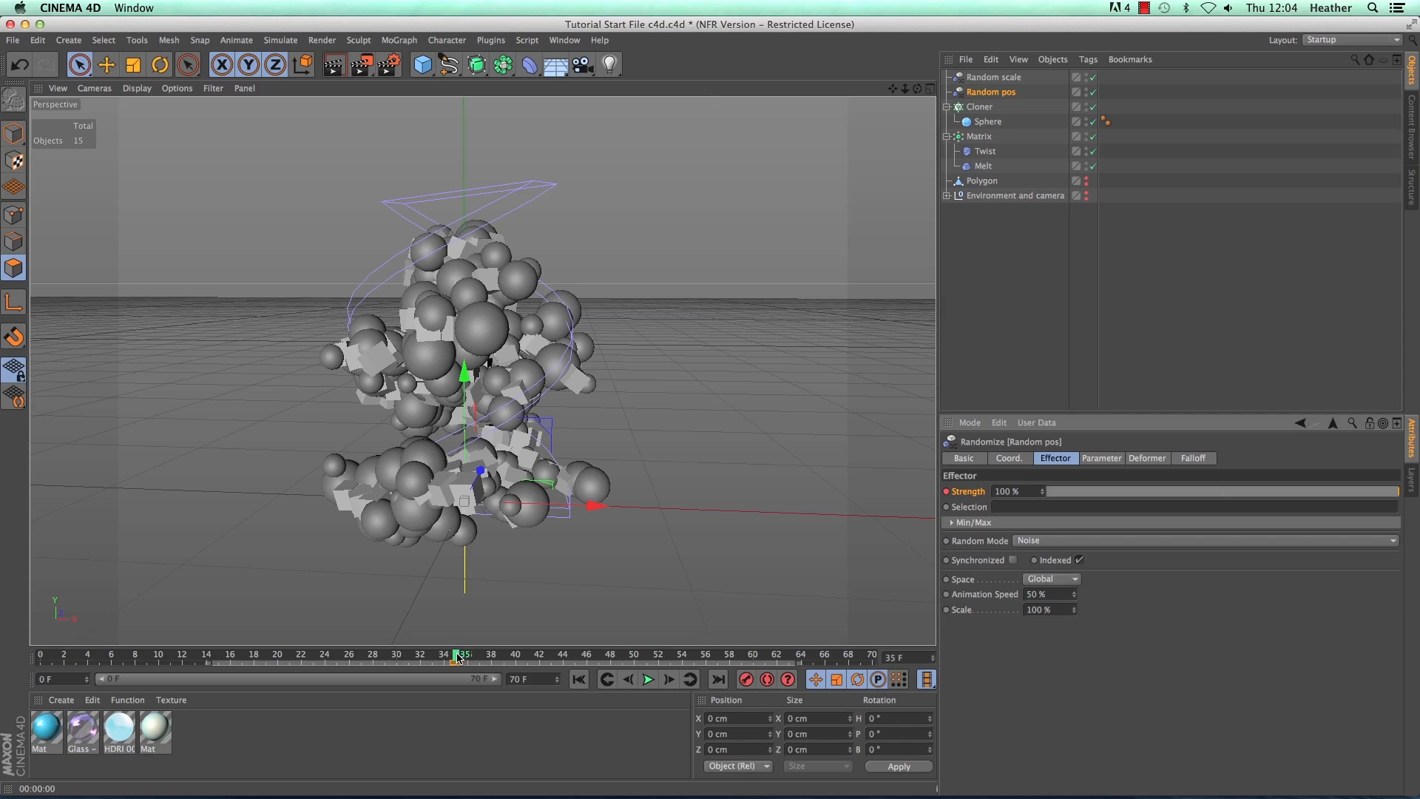
Step: Set the Random pos effector's Strength to 45 % at frame 70 and keyframe it
drag(455, 658, 878, 677)
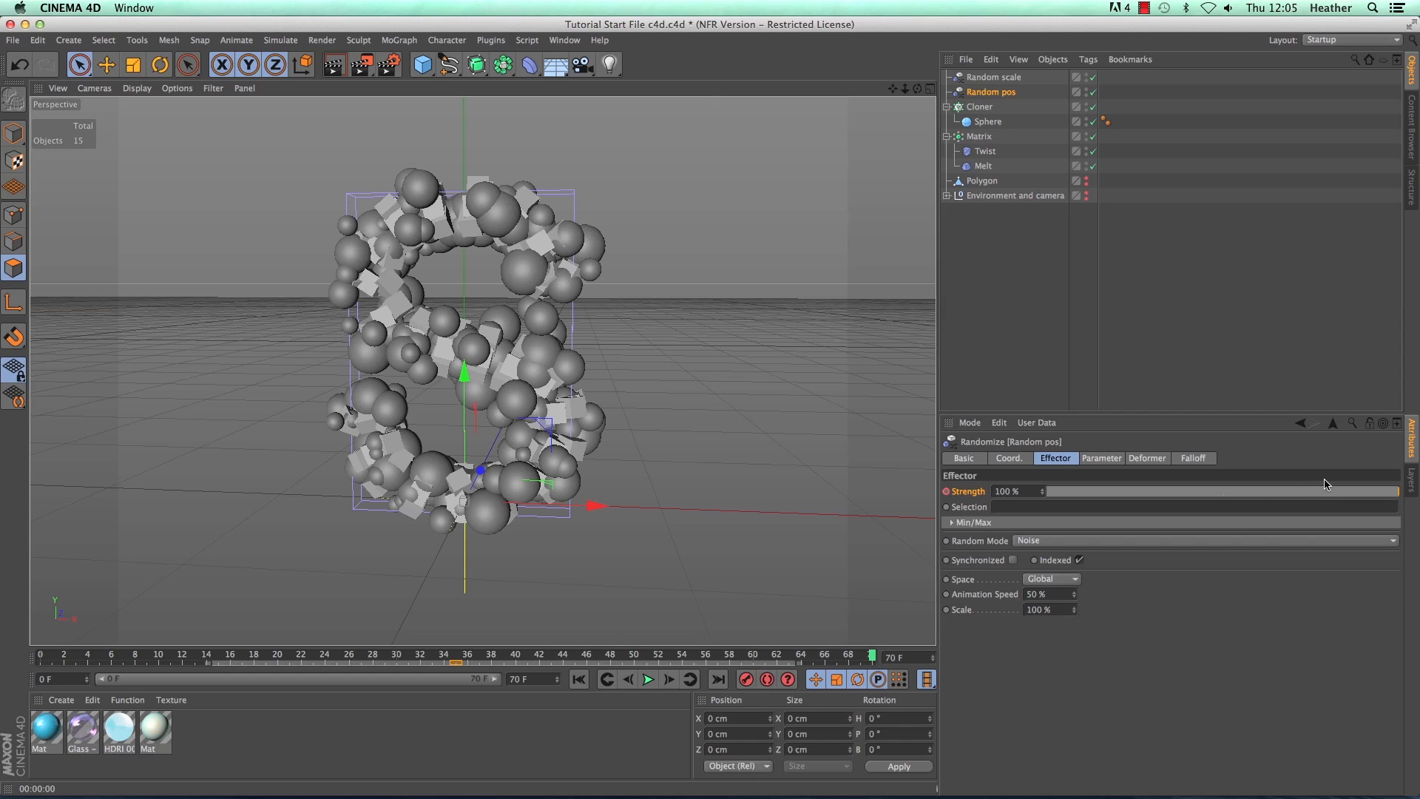
mouse_move(1325, 484)
mouse_down()
mouse_move(1156, 511)
mouse_move(1199, 512)
mouse_up()
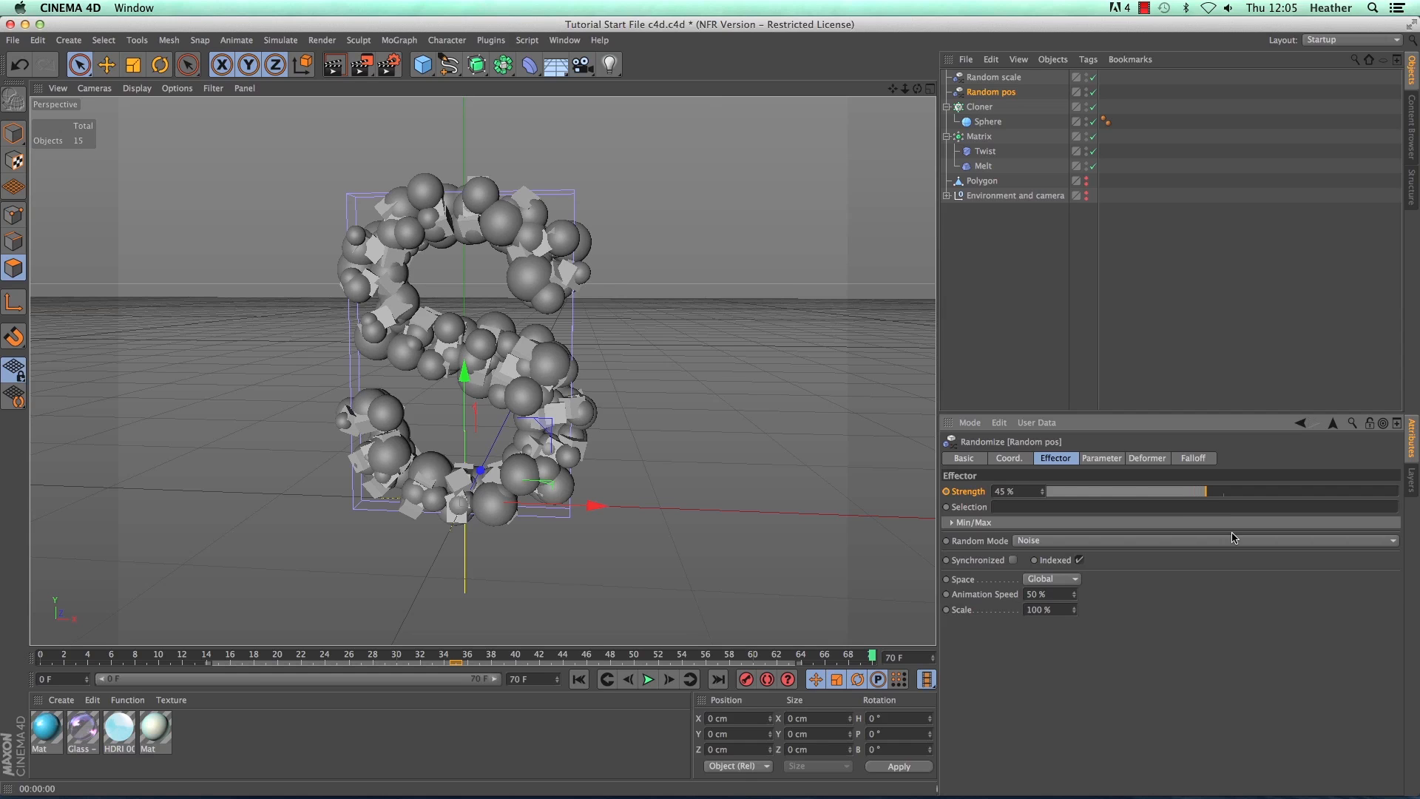
ctrl+click(946, 493)
mouse_move(871, 657)
mouse_down()
mouse_move(1, 642)
mouse_move(447, 672)
mouse_move(864, 662)
mouse_up()
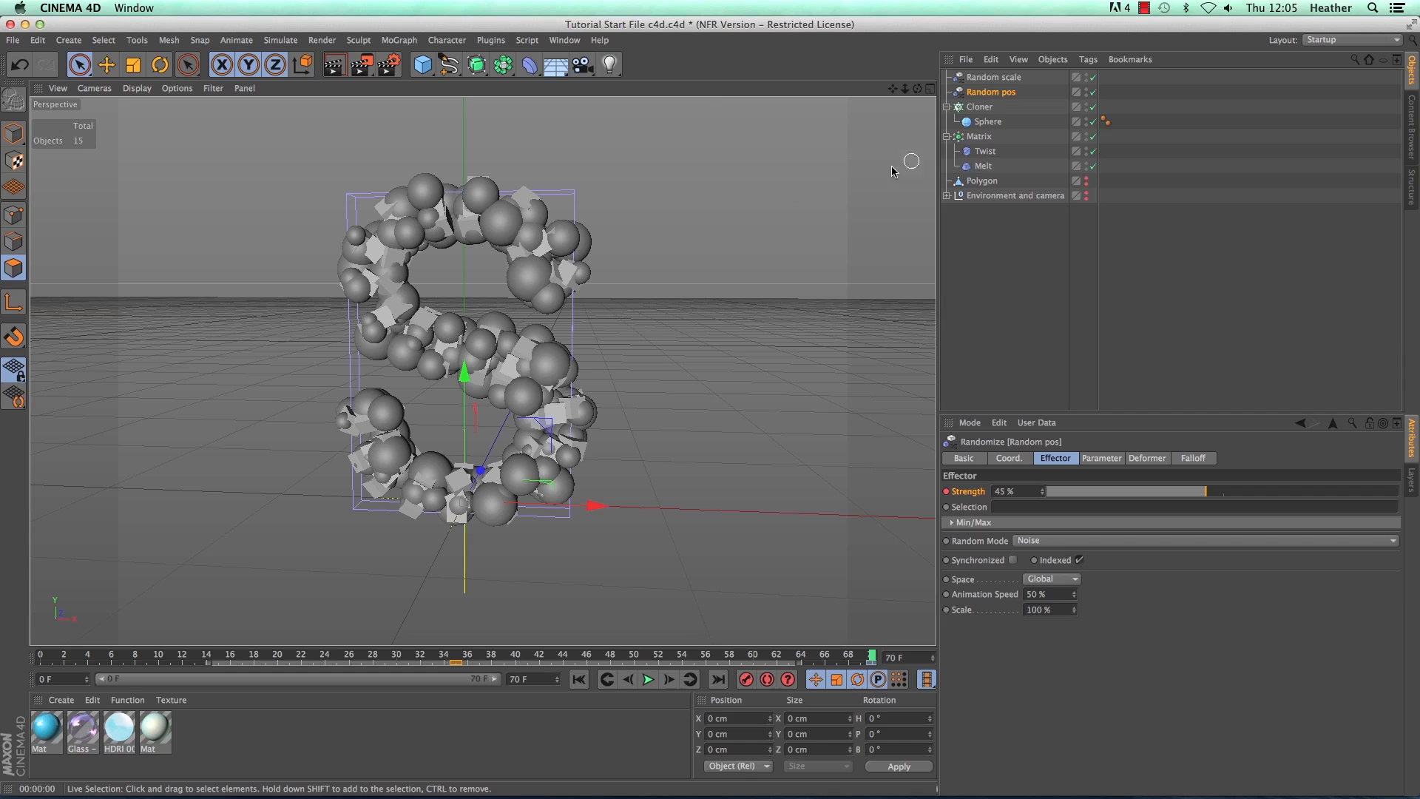
Step: Set the radius of the Sphere inside the Cloner to 7 cm
click(989, 123)
double_click(1019, 491)
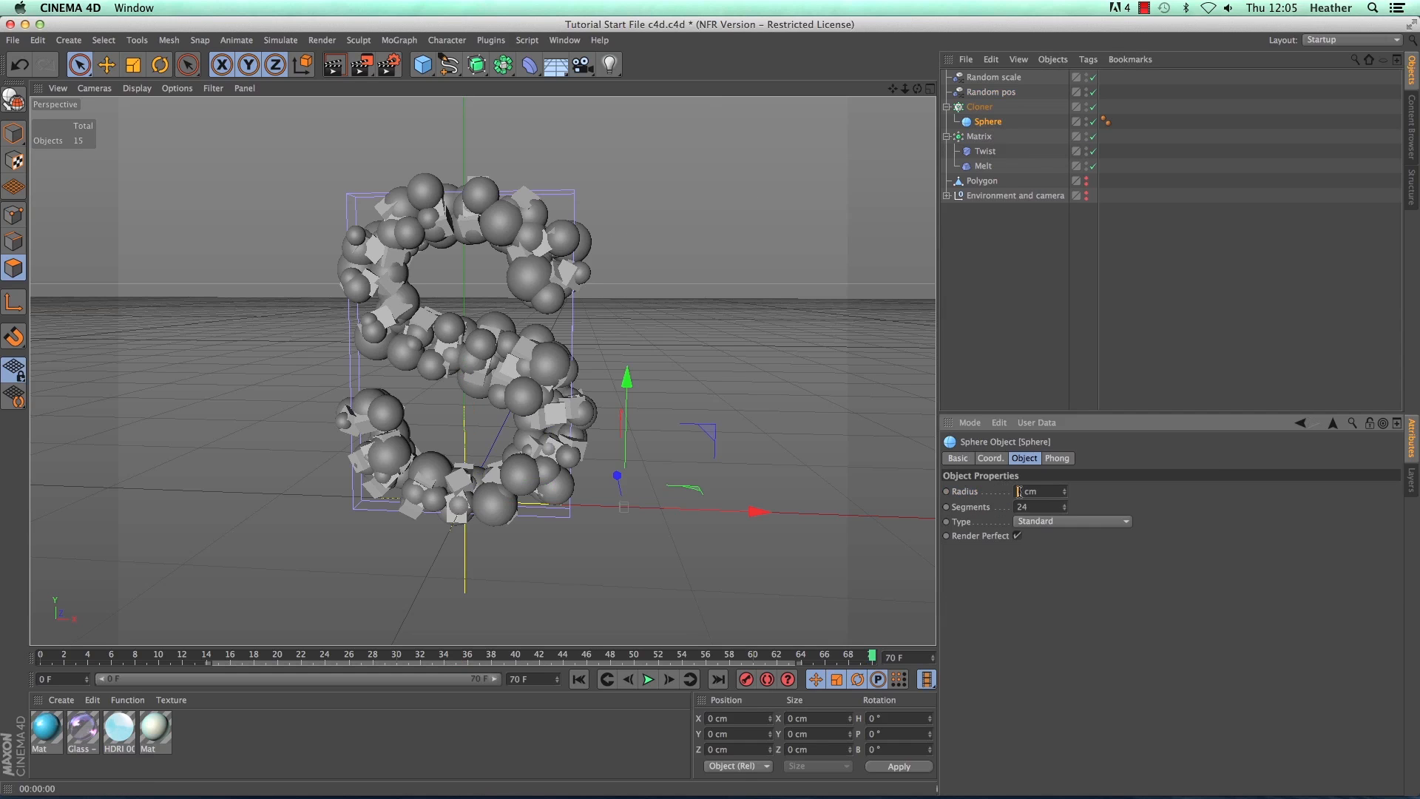
key(Return)
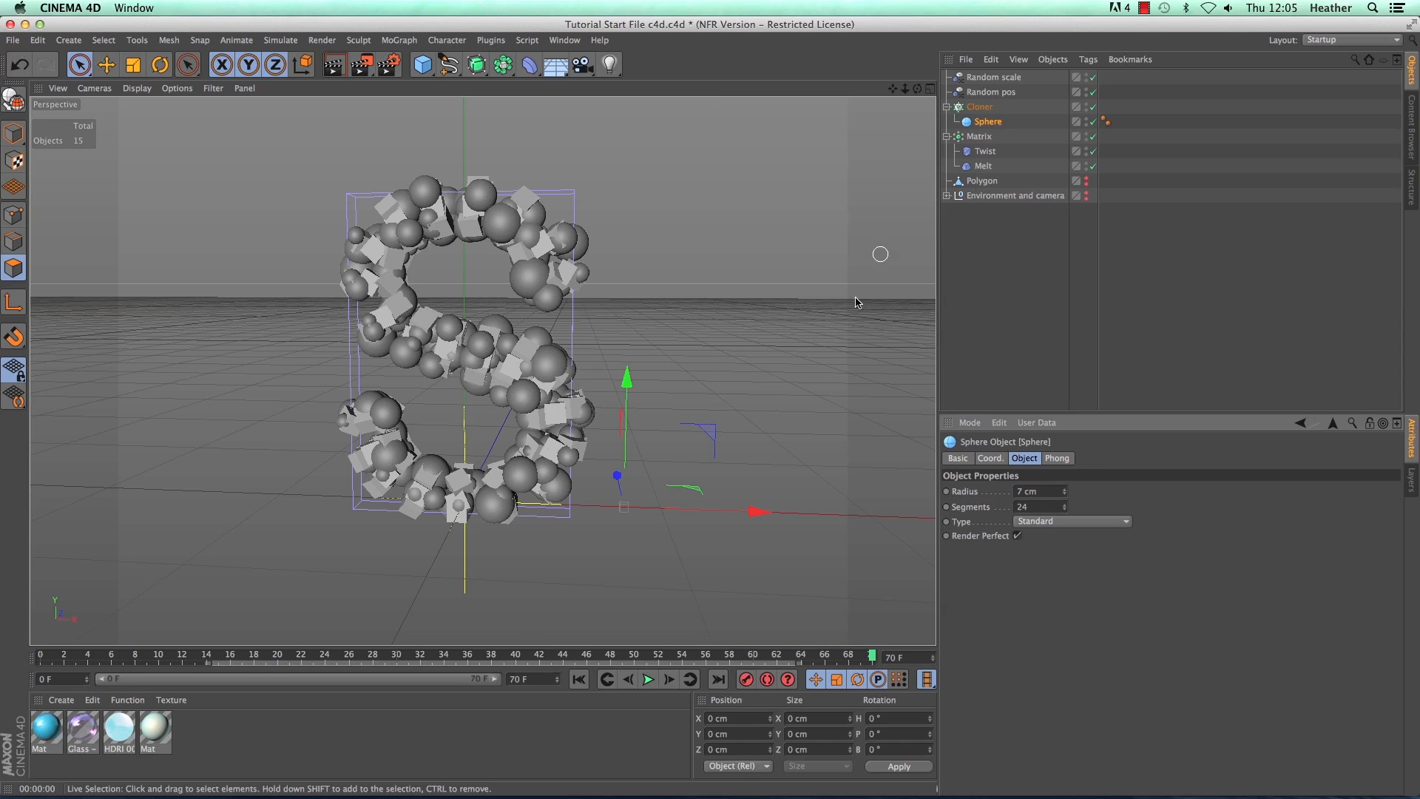
Step: Look through the Morph Camera in the Environment and camera group and open its Camera Morph tag settings
click(947, 195)
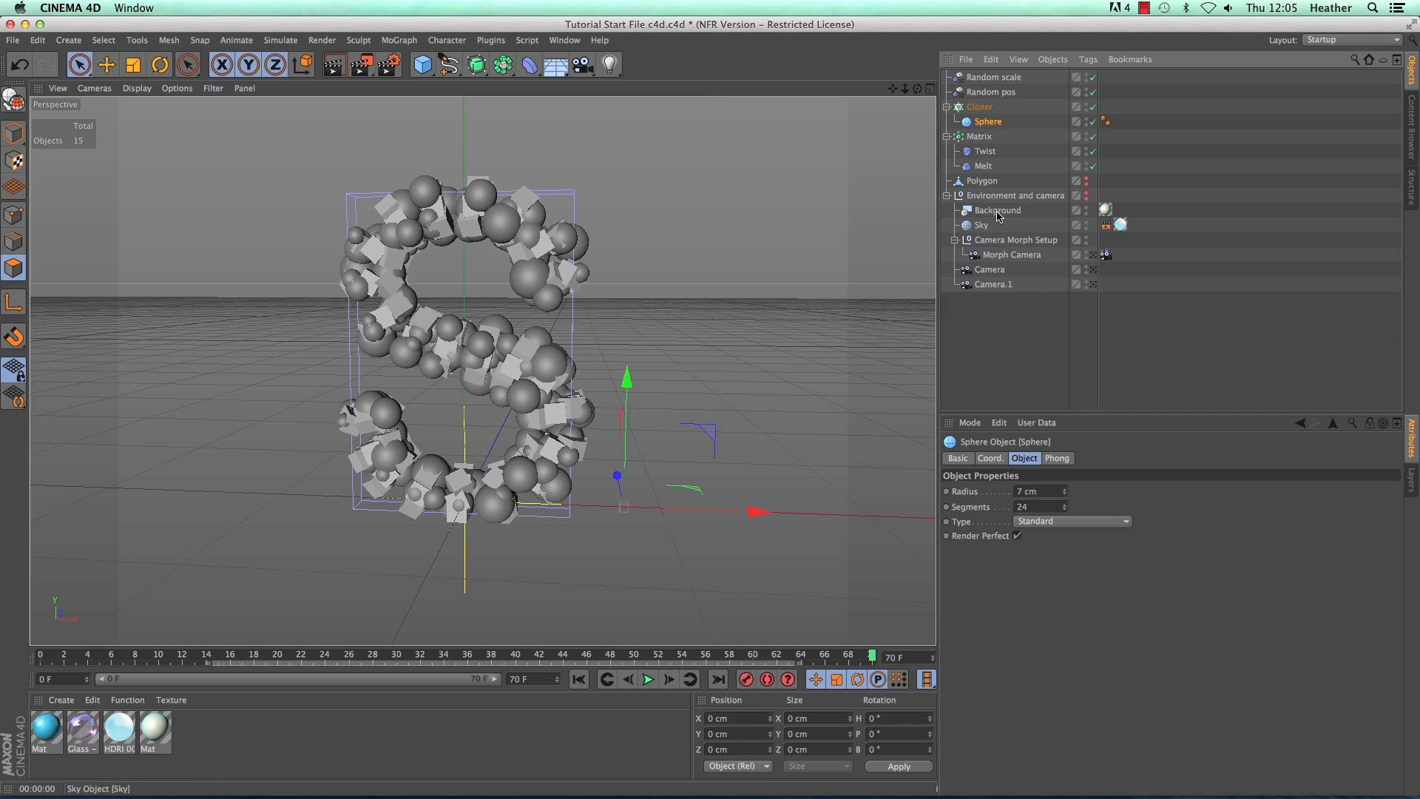
click(1093, 256)
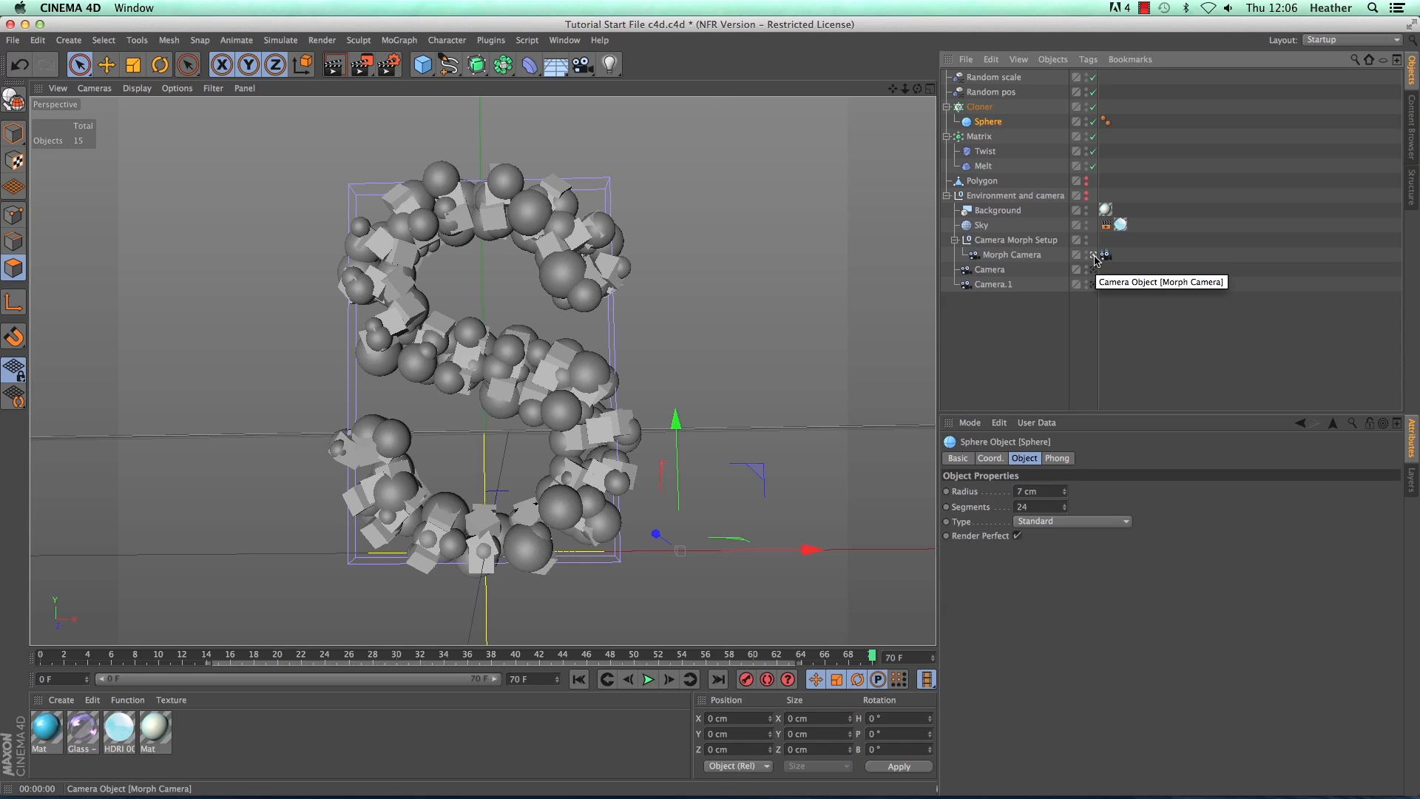
click(1106, 255)
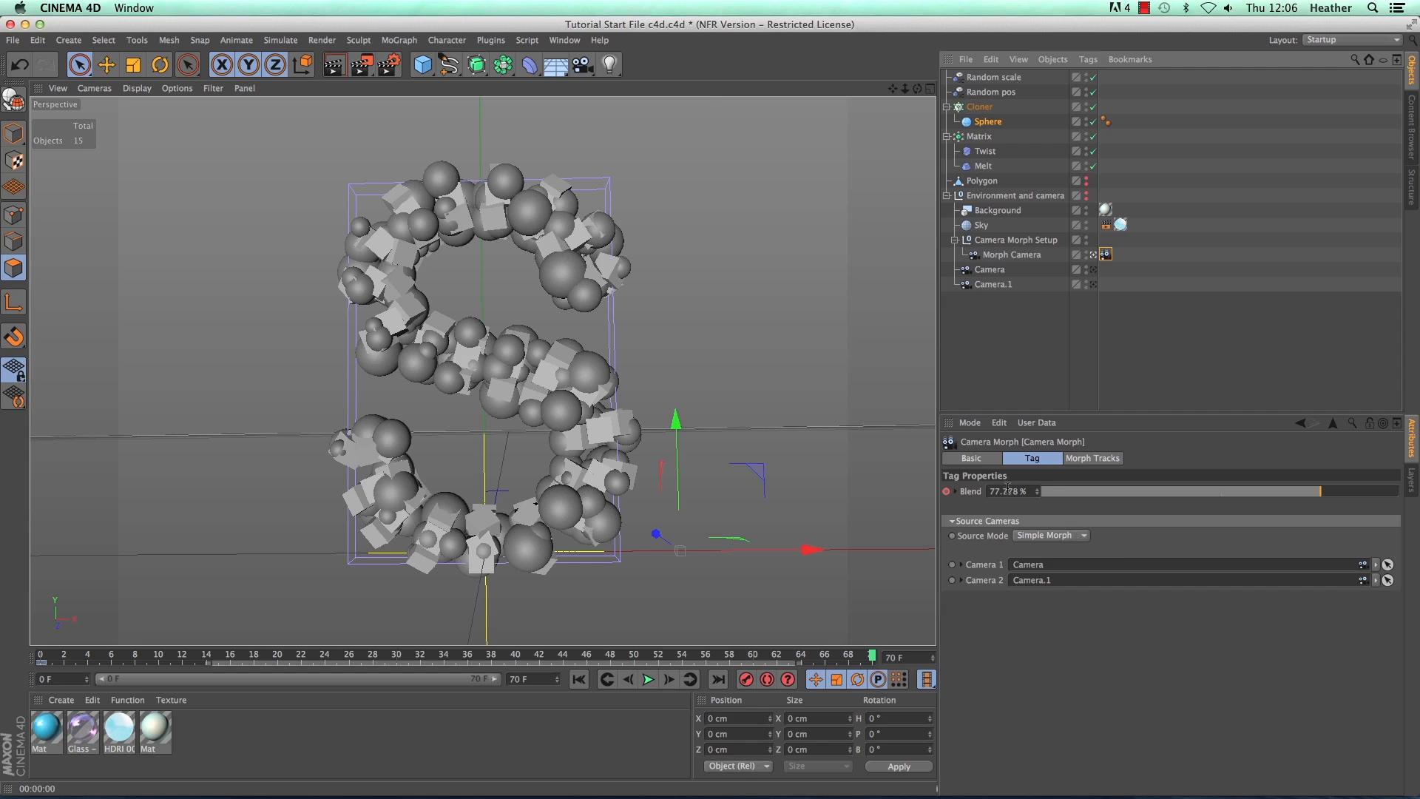
Step: Scrub the Camera Morph tag's Blend and play the animation to examine the camera move
drag(1320, 492, 1040, 506)
click(648, 680)
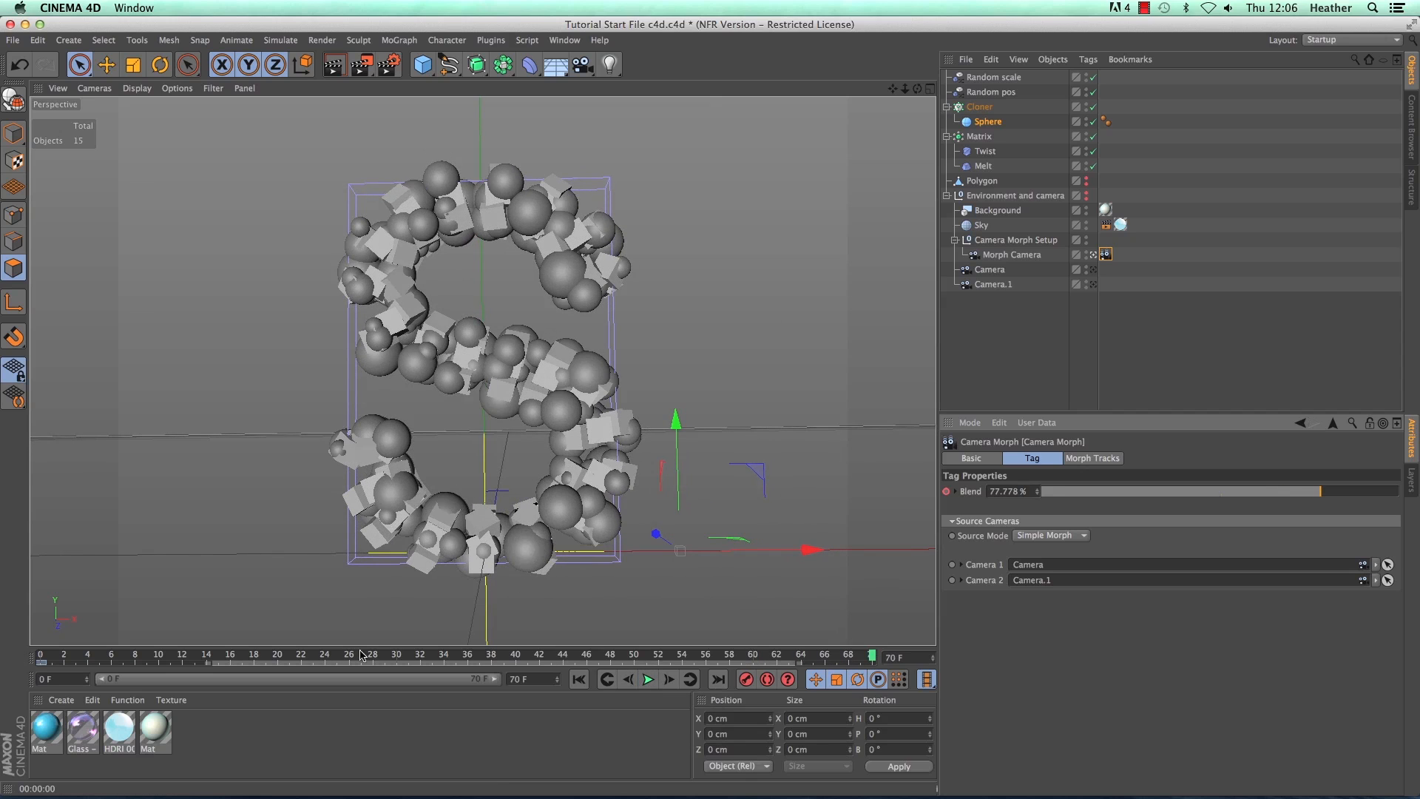
Step: Inspect the Glass – Borosilicate material's channels, and apply the blue Mat material to the Cloner
double_click(80, 729)
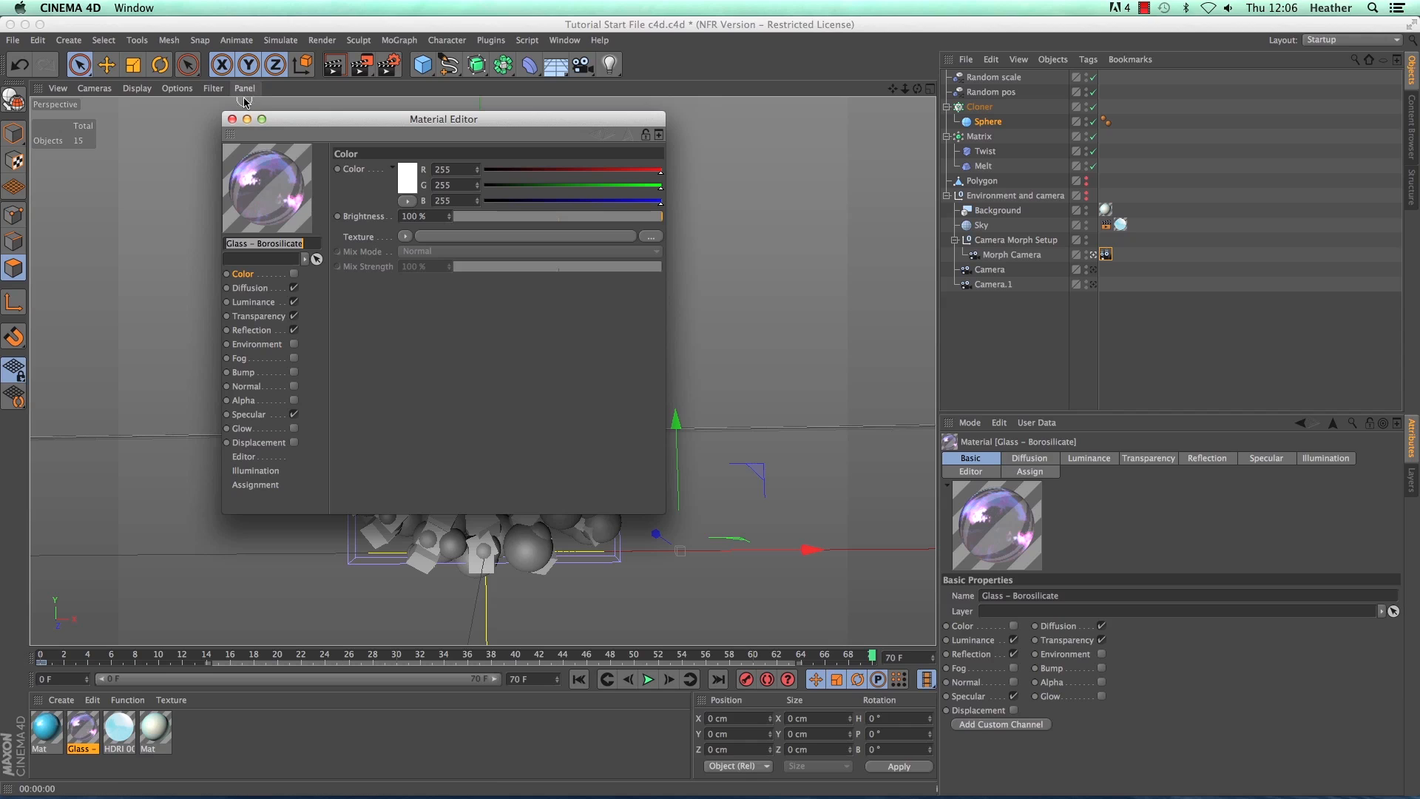
click(247, 120)
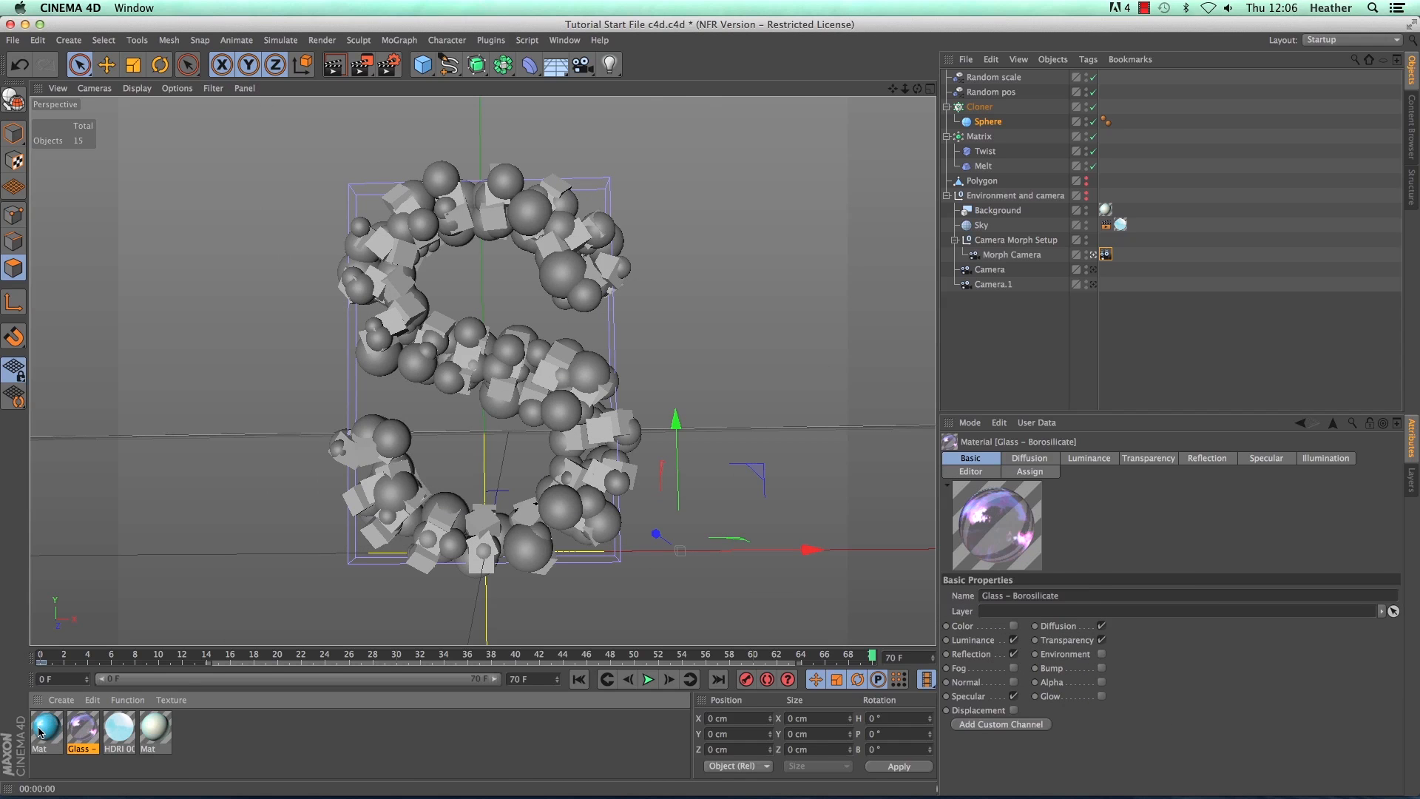
drag(43, 731, 981, 107)
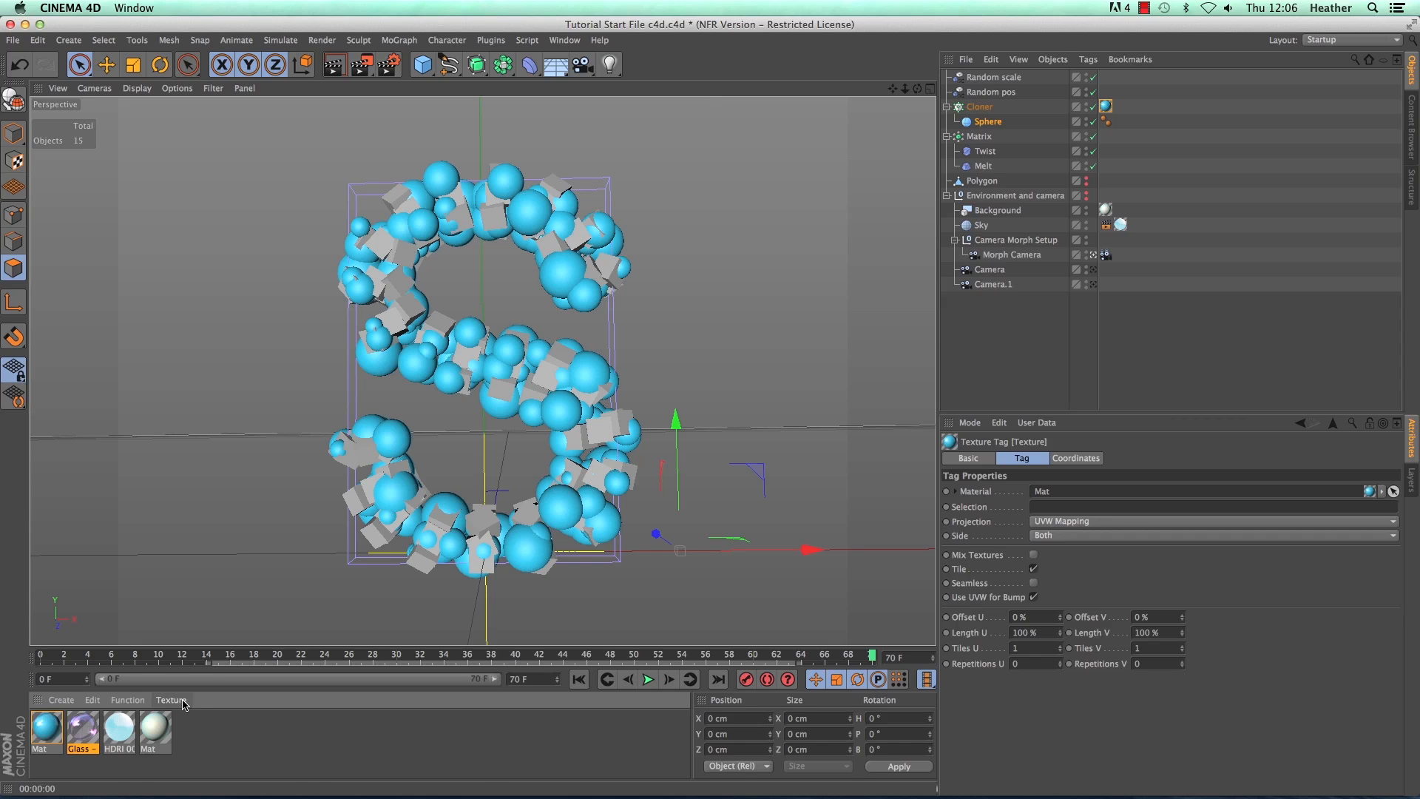
Step: Make an animation preview of the blue spheres and play it back in the Picture Viewer
click(361, 64)
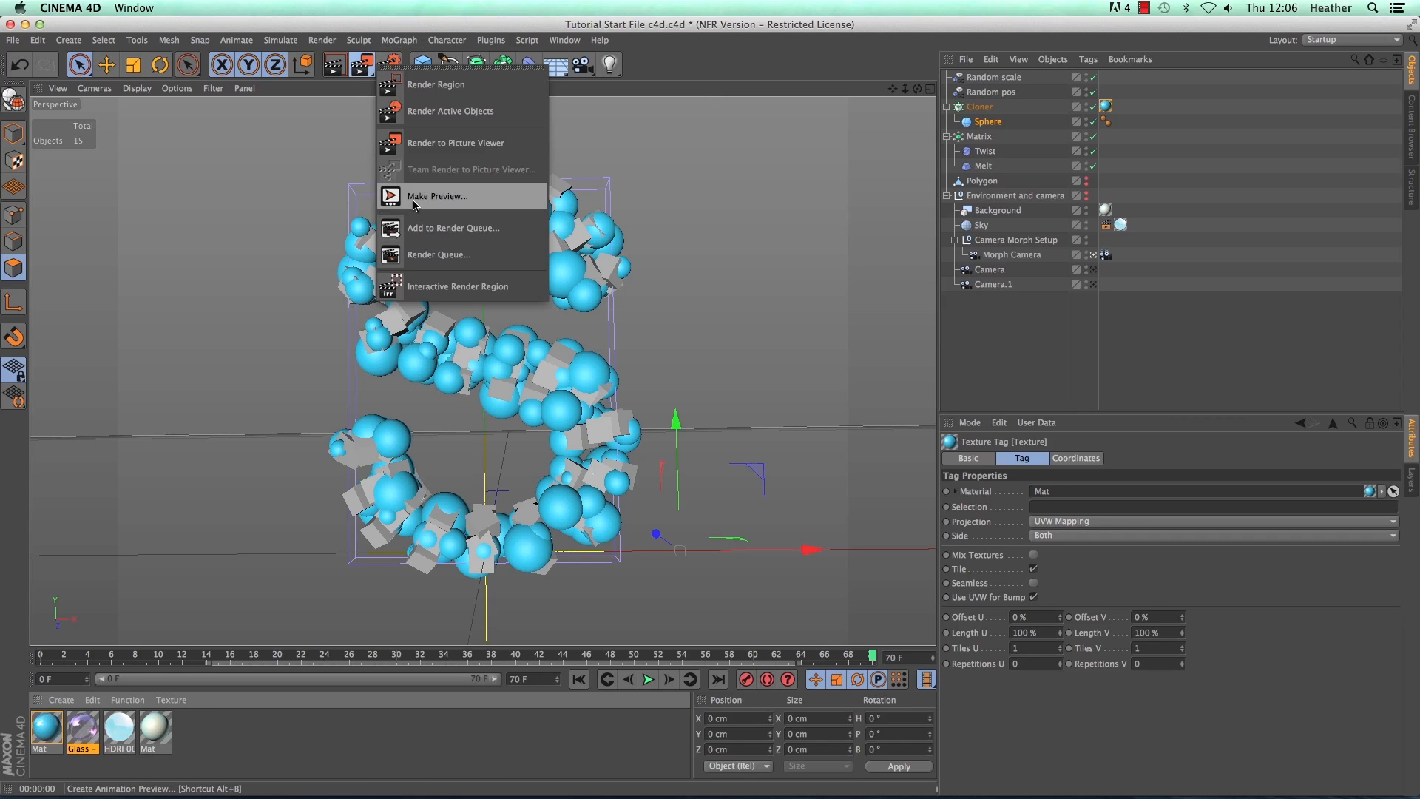
click(413, 202)
click(439, 296)
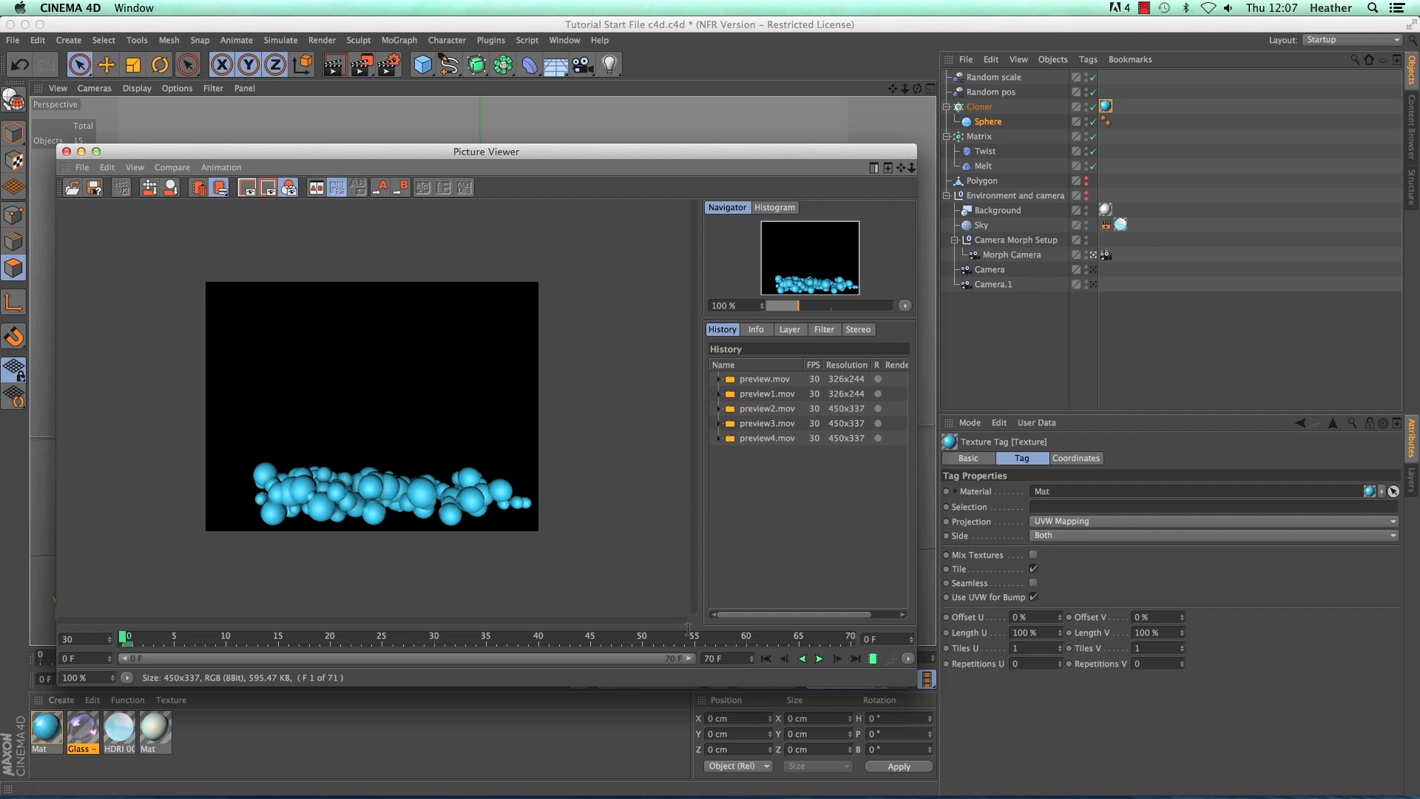
click(821, 658)
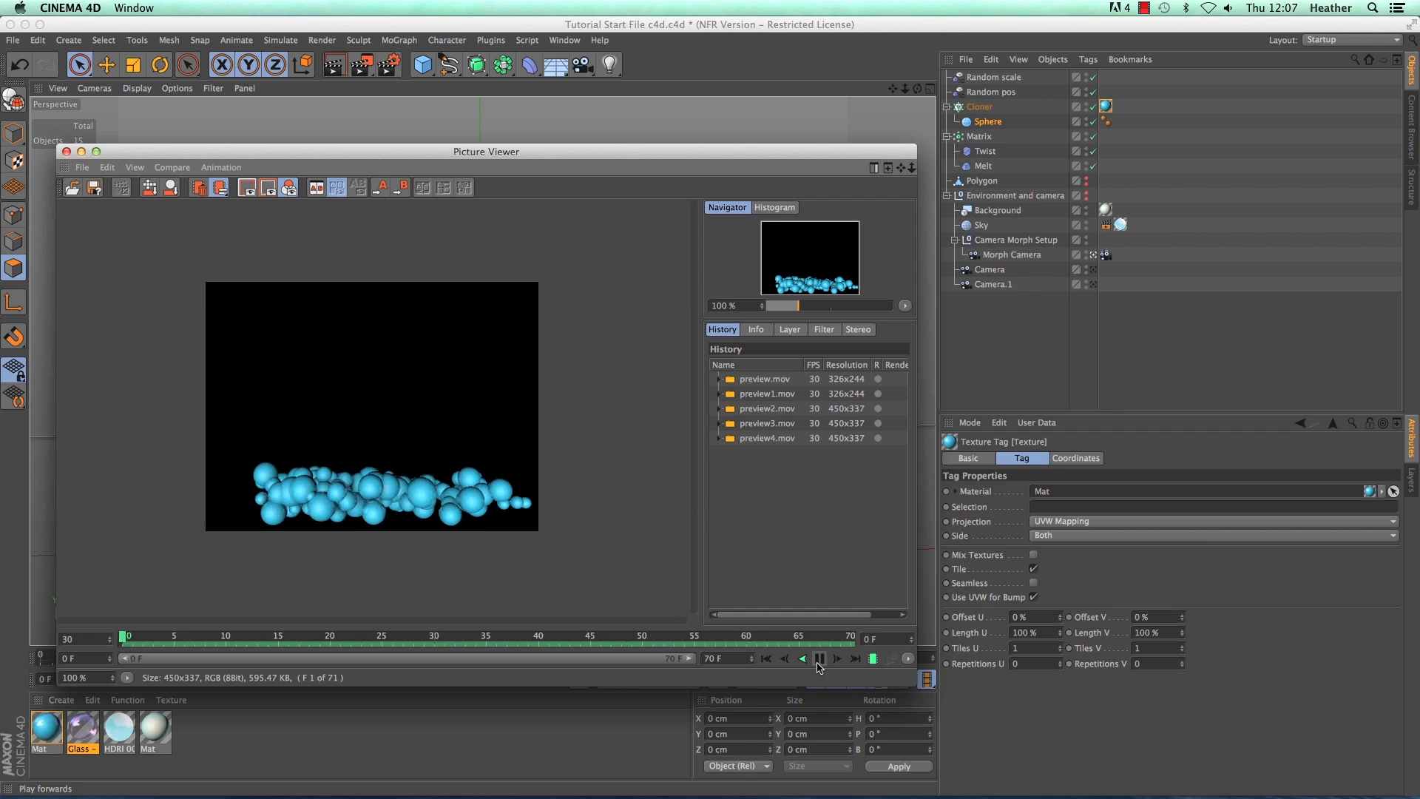
click(819, 659)
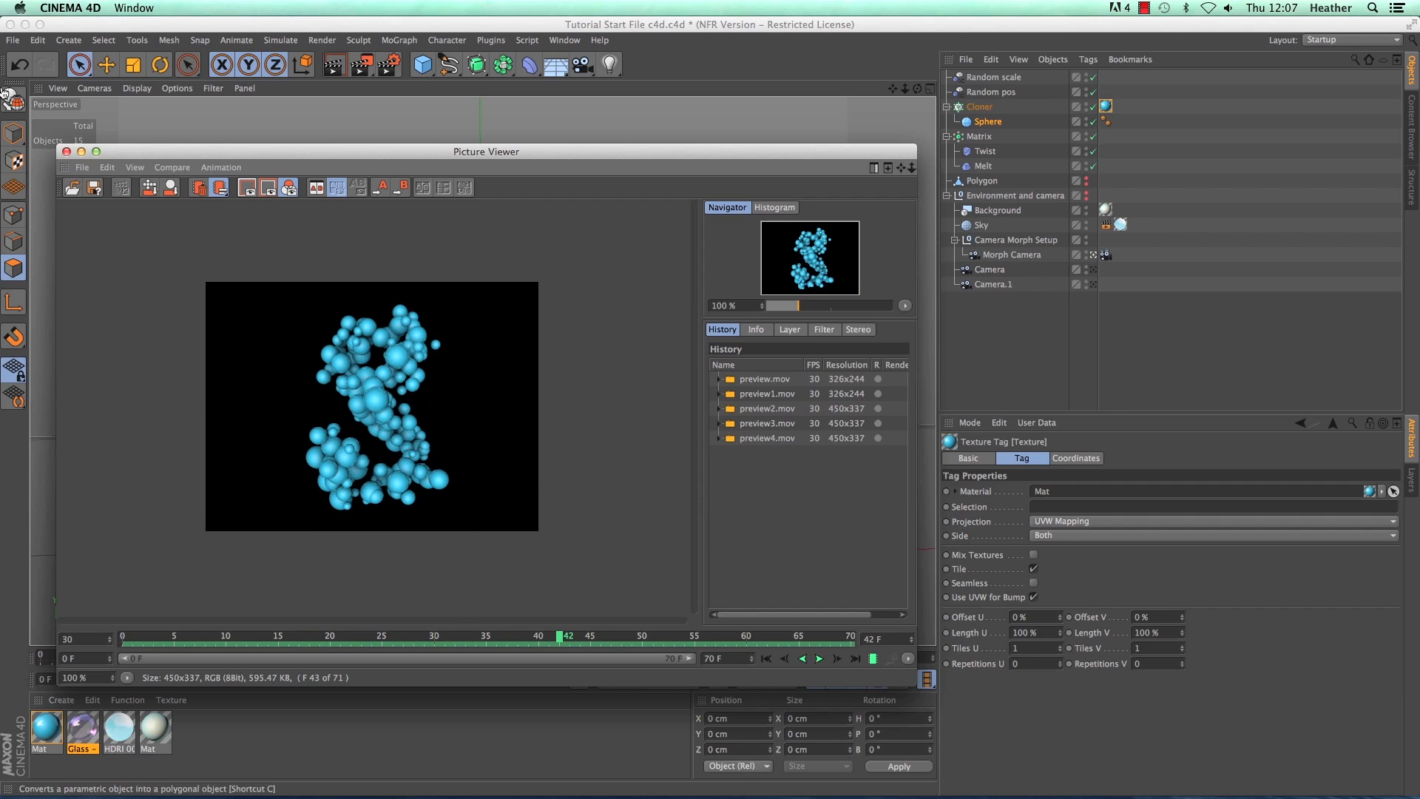
click(67, 151)
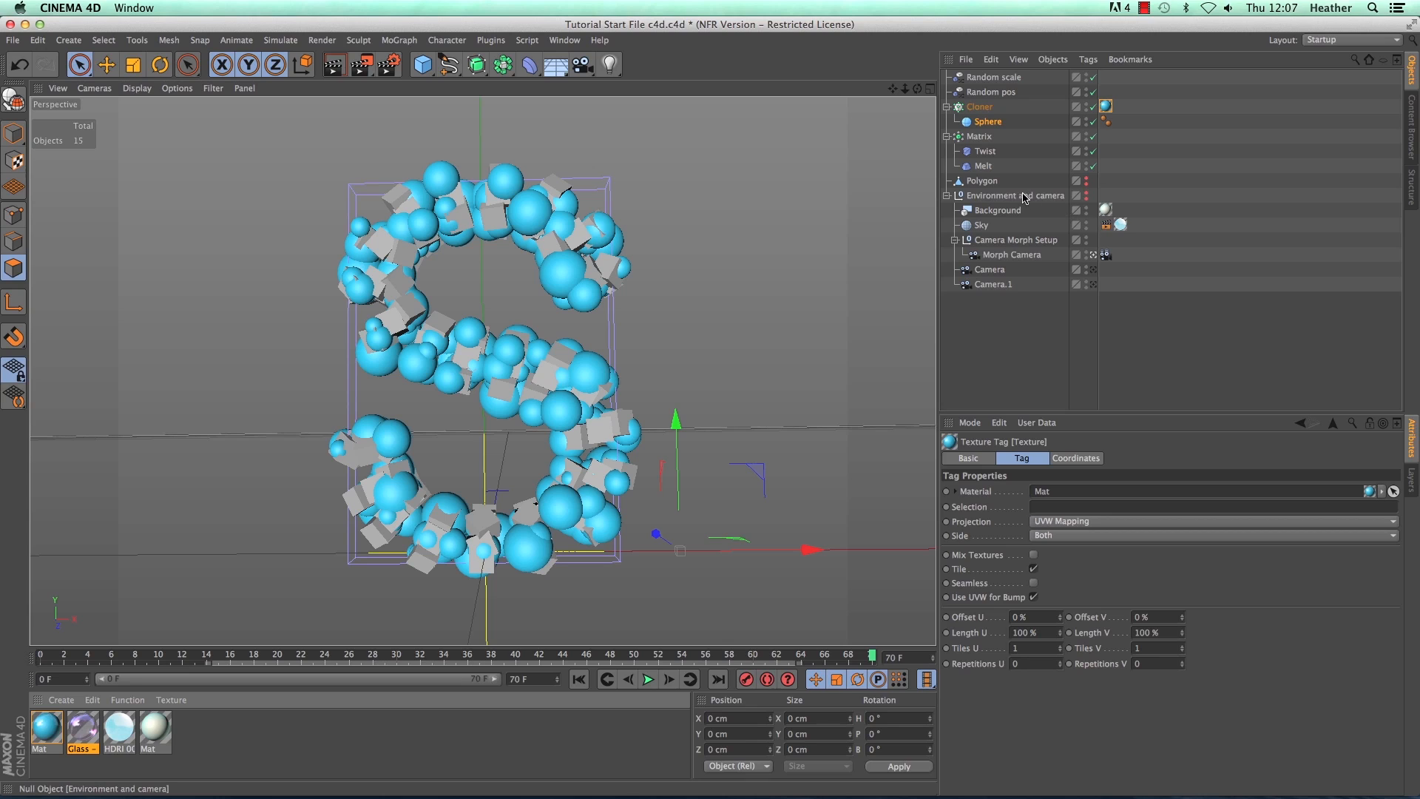
Step: Turn on the visibility of the Environment and camera group, and play a new animation preview with it
click(1086, 195)
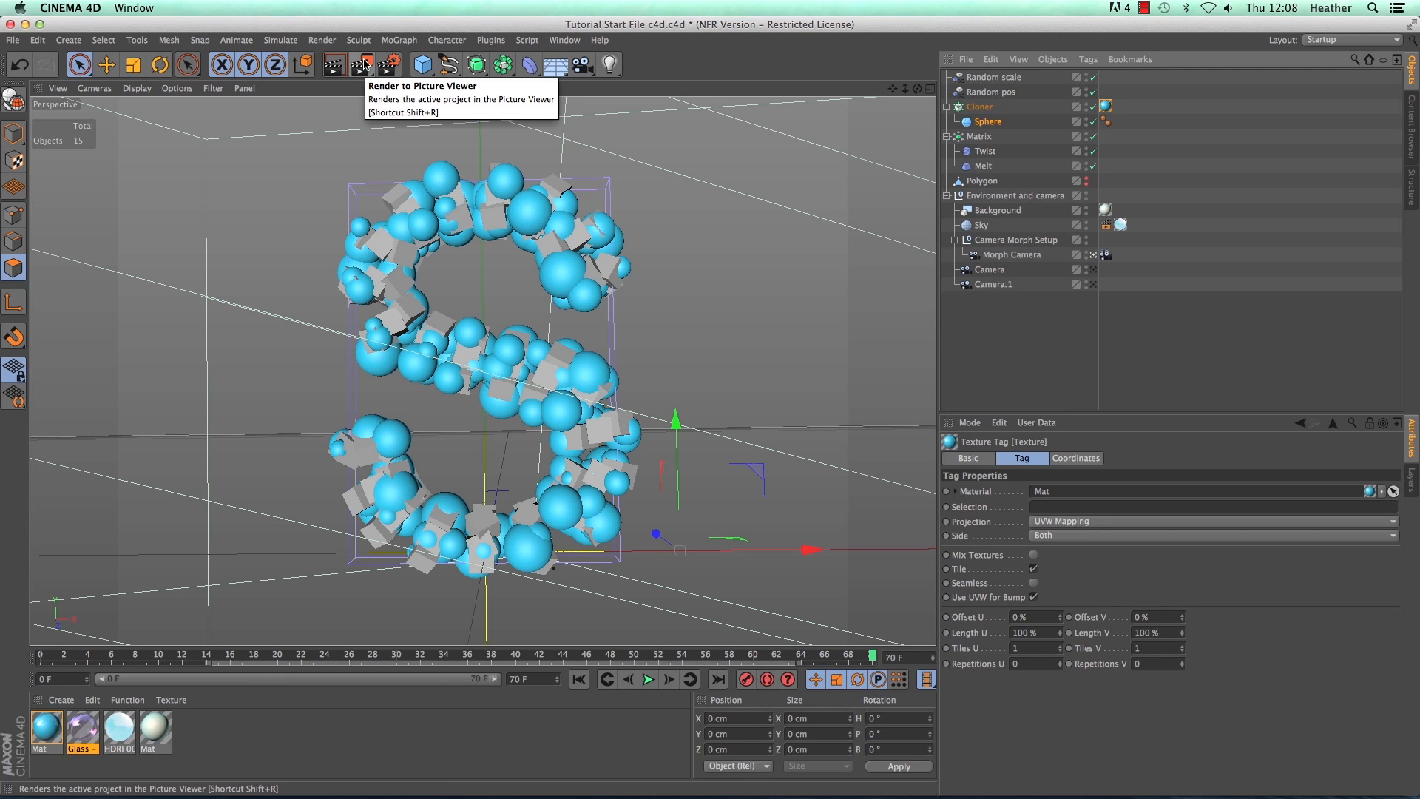
drag(364, 68, 432, 212)
click(442, 306)
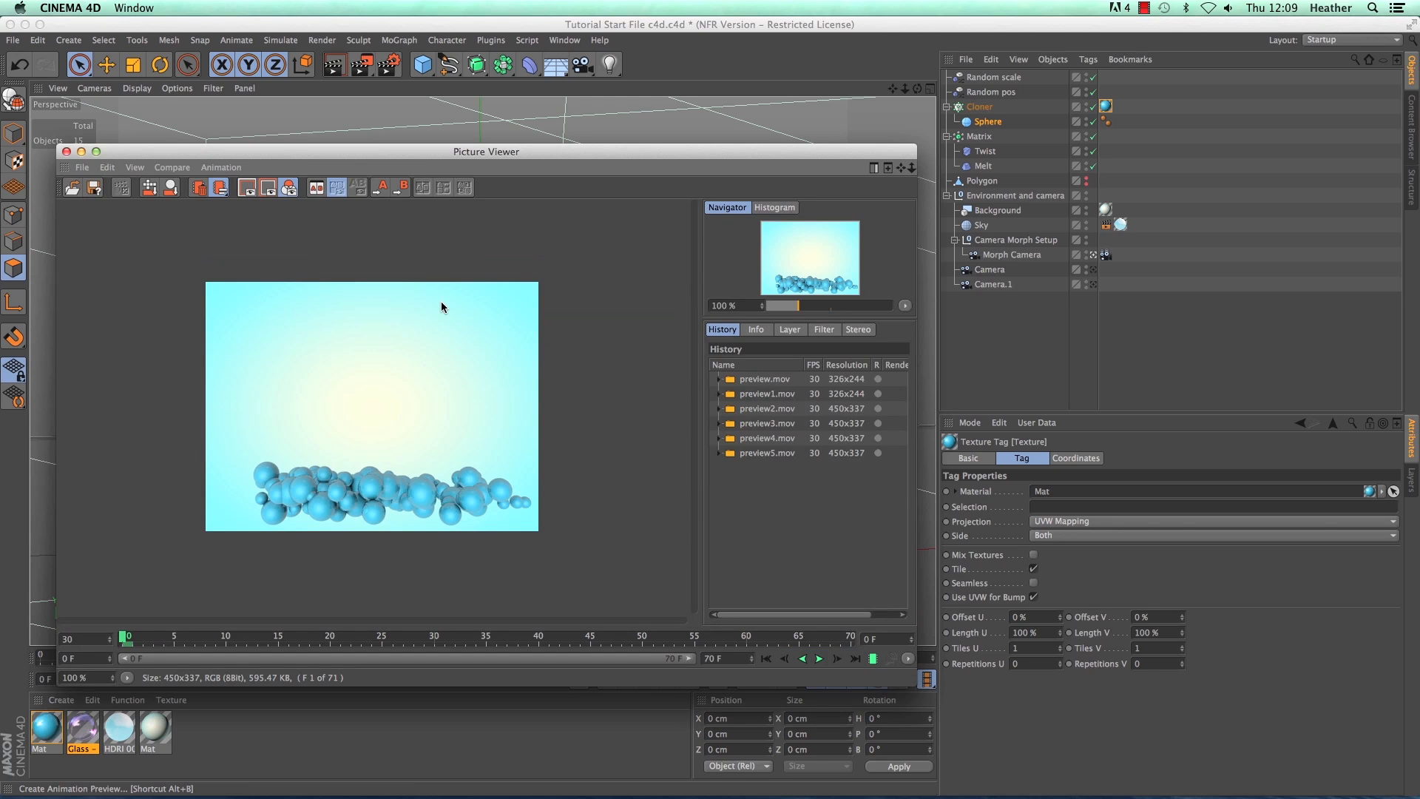
click(819, 658)
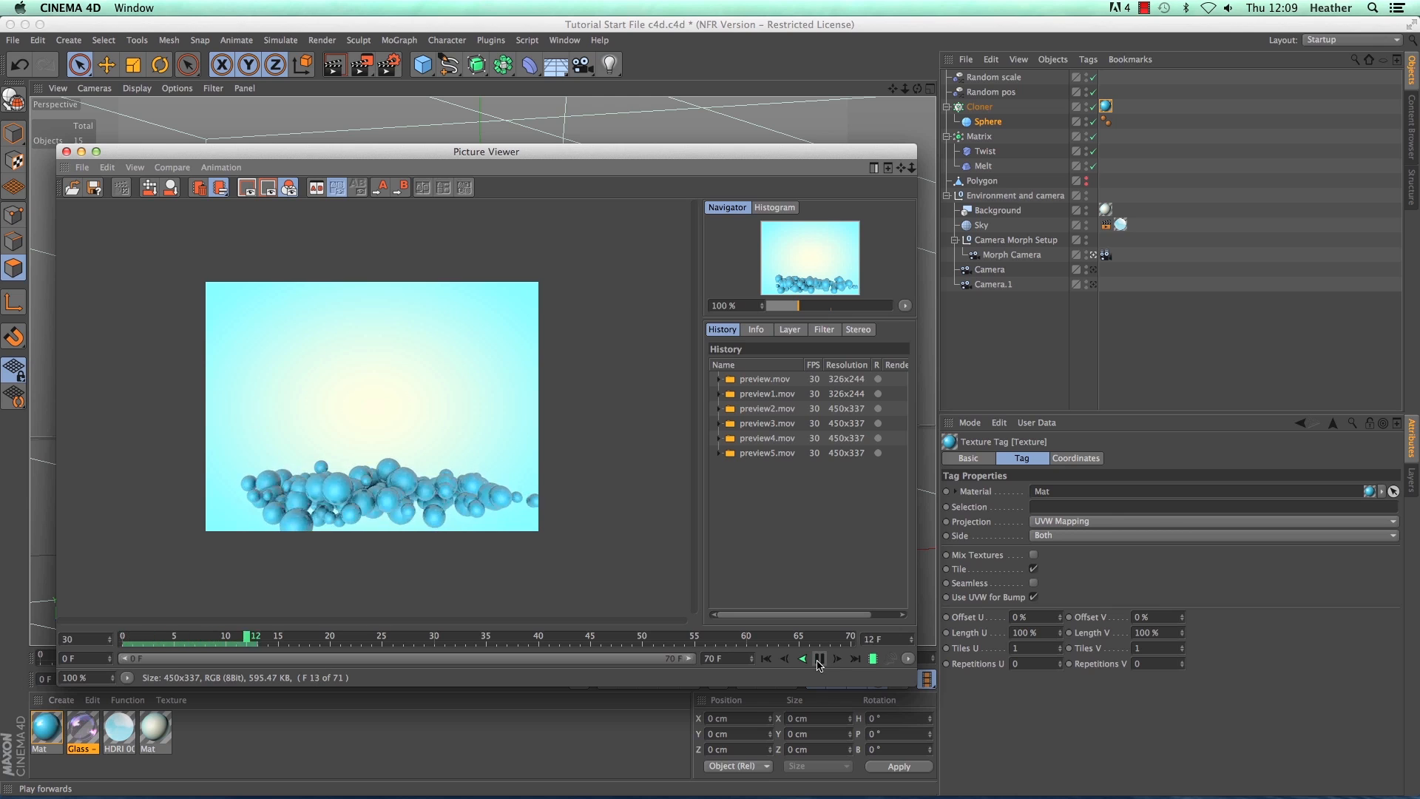